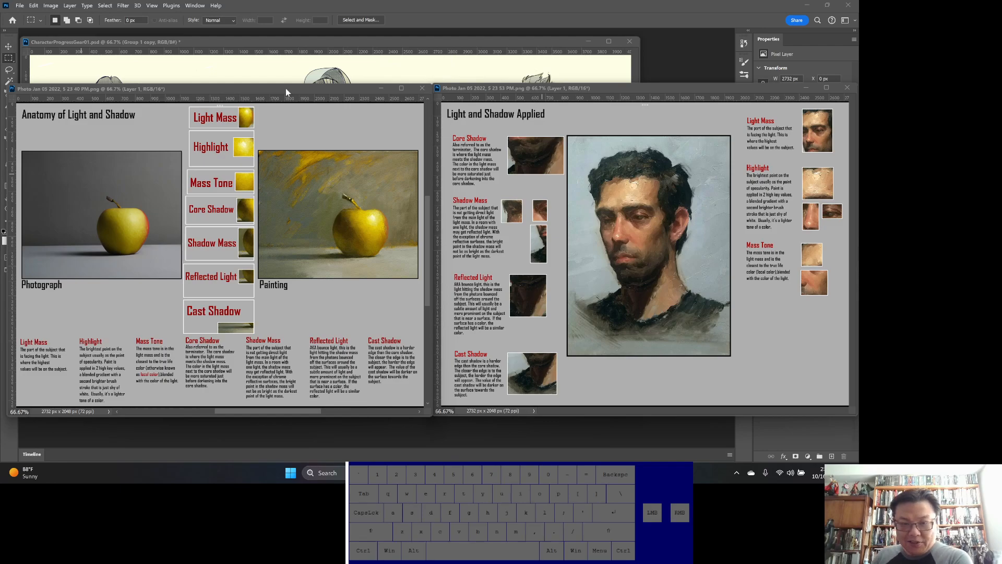
- Fit the Anatomy of Light and Shadow and Light and Shadow Applied sheets to the screen and study both
left_click(286, 89)
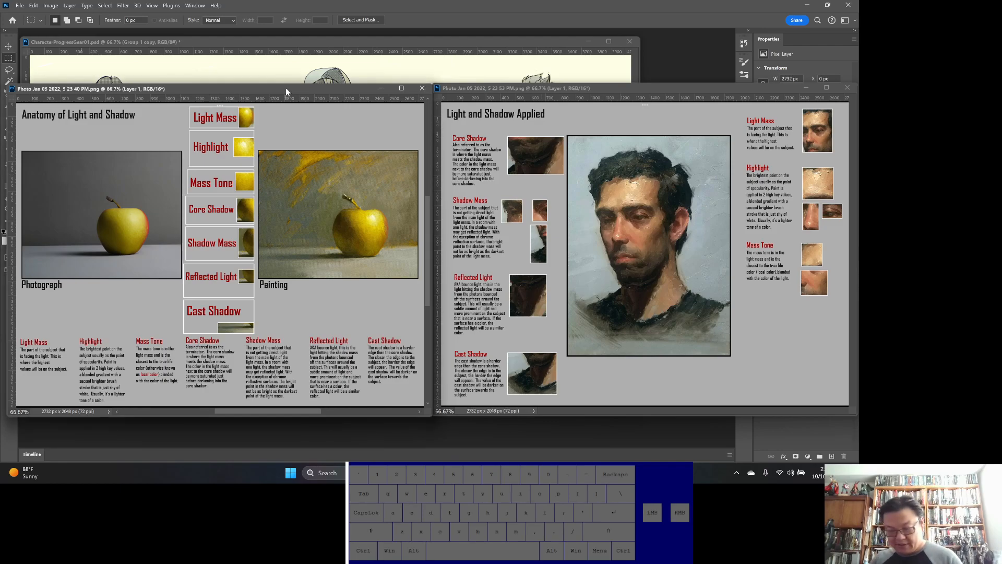
key("ctrl+0")
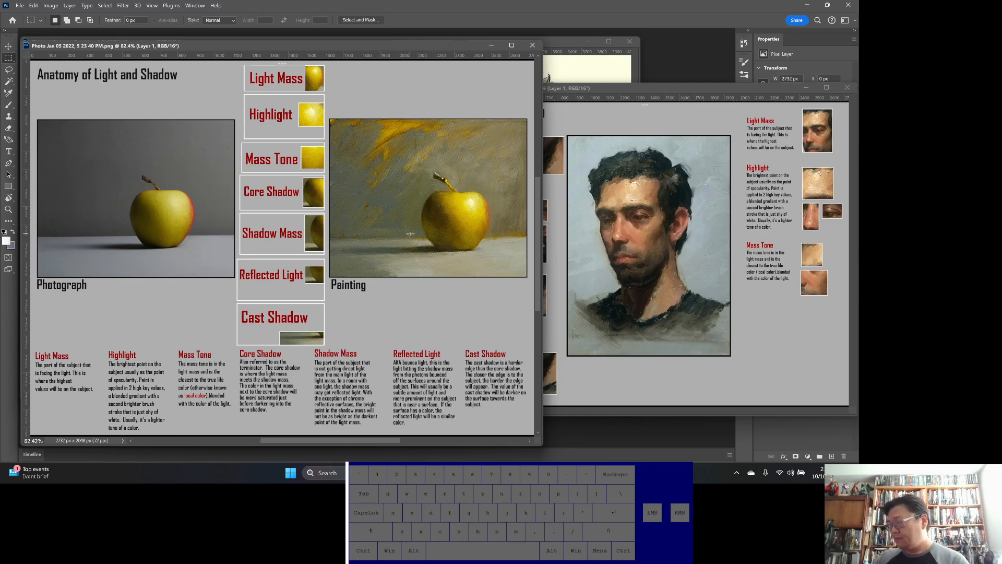
left_click_drag(596, 87, 318, 86)
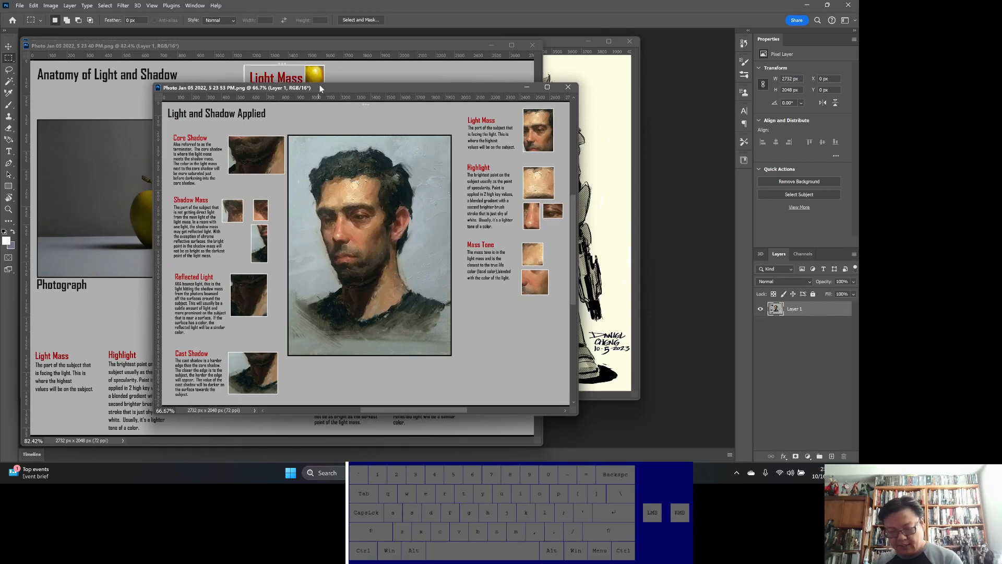
key("ctrl+0")
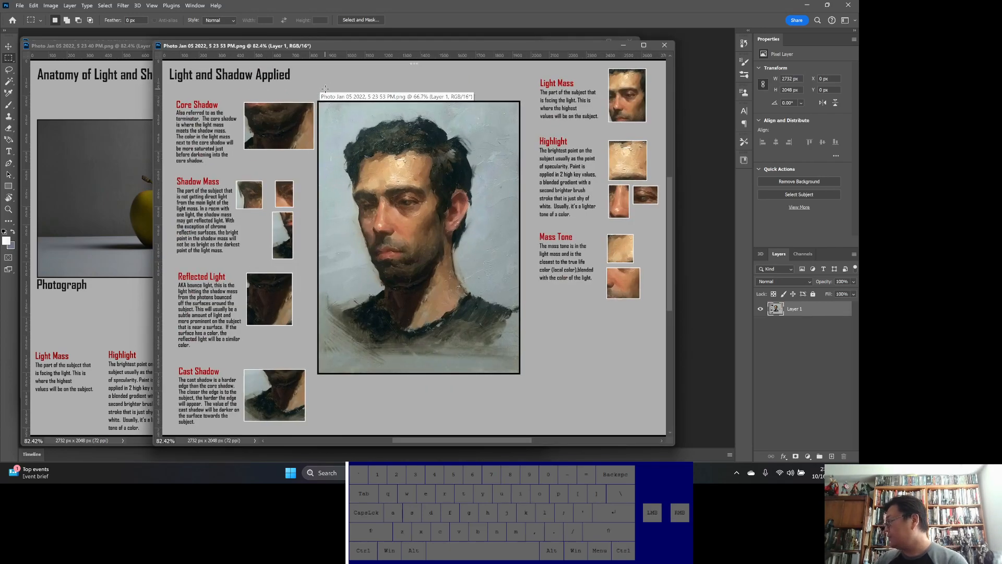
left_click_drag(469, 49, 381, 45)
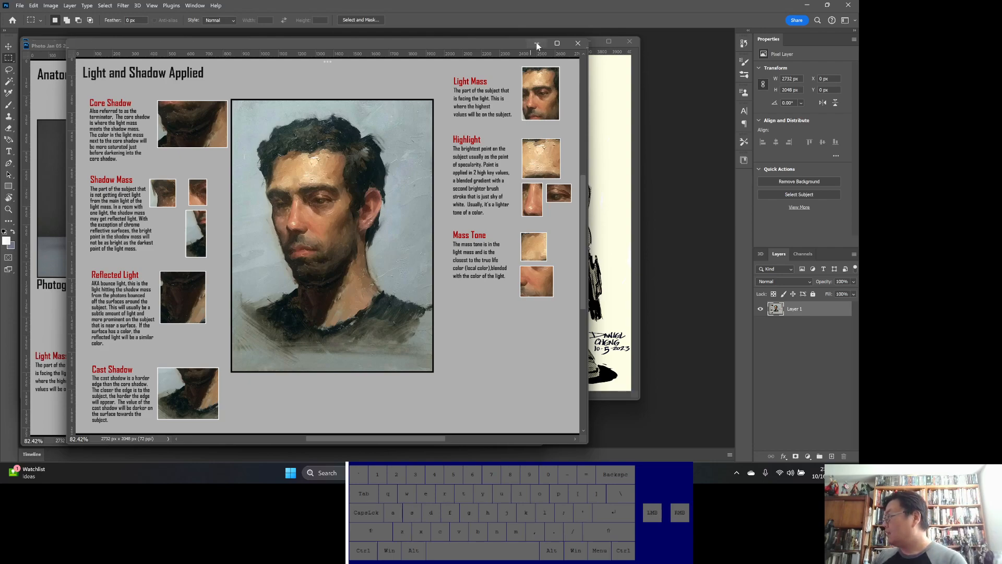
- Minimize both light and shadow reference sheets and reposition the CharacterProgressGear01.psd window
left_click(536, 43)
left_click(492, 46)
left_click_drag(418, 39, 460, 46)
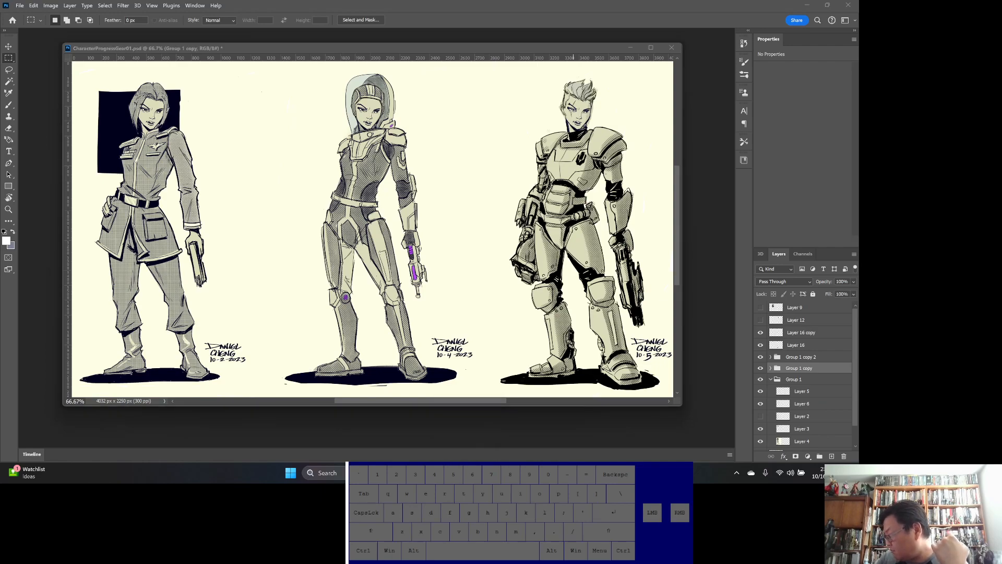
- Switch to the web browser and view the Greyscale Colouring Tutorial in a maximized window
left_click(501, 473)
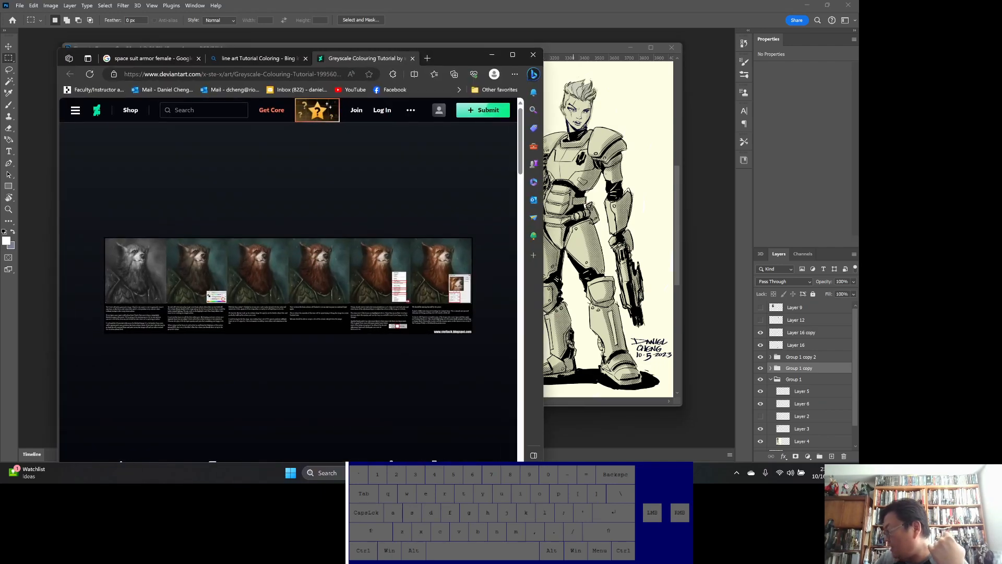
left_click(508, 57)
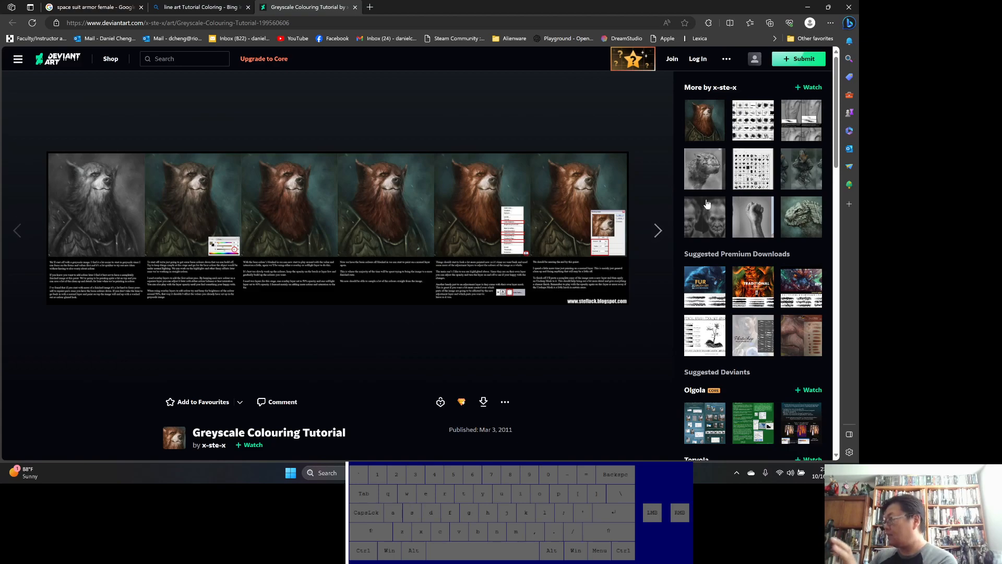
- Examine the four-stage head painting tutorial and the related images in the line art coloring search results
left_click(202, 12)
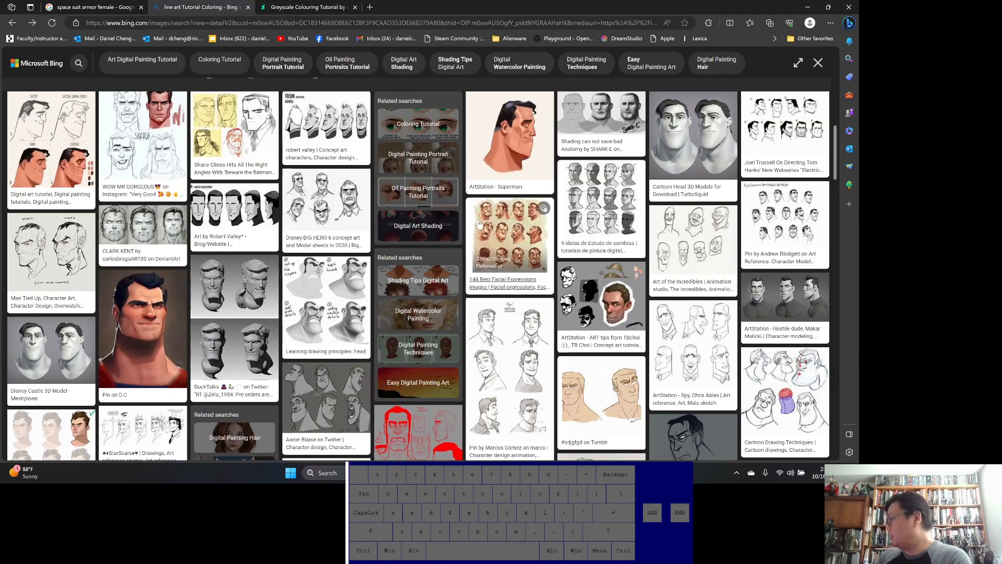
scroll(491, 279, "up", 5)
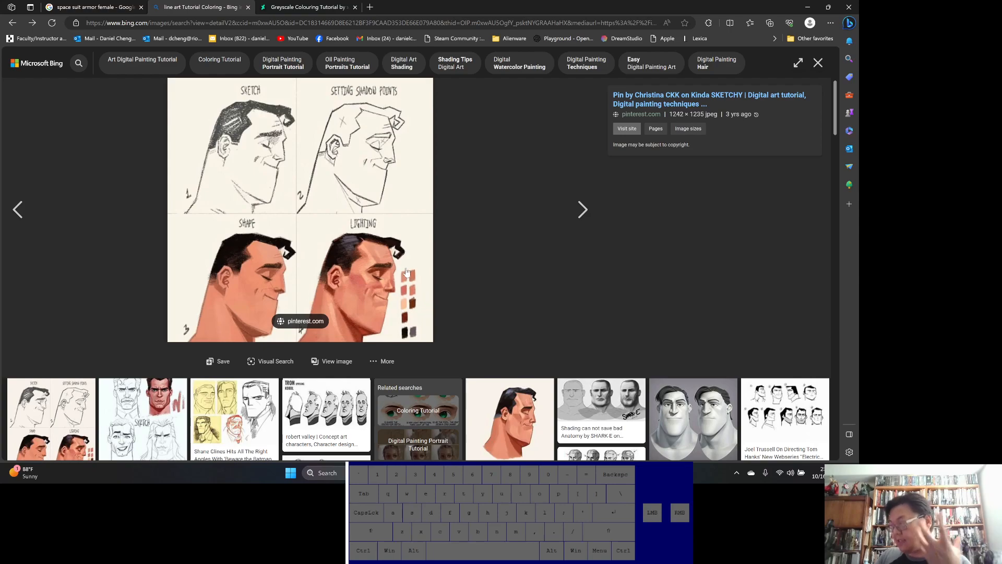
scroll(407, 270, "down", 2)
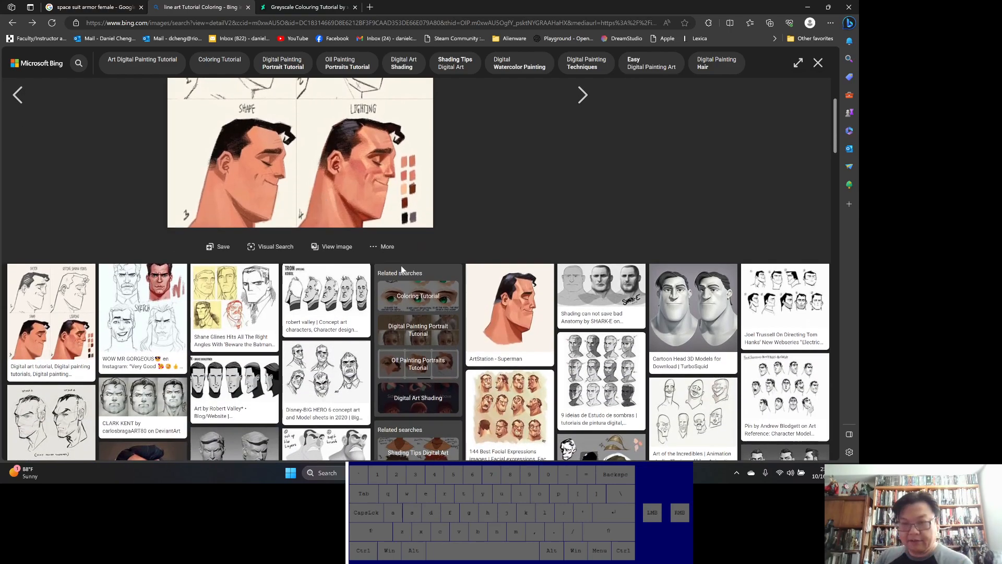
scroll(401, 269, "down", 4)
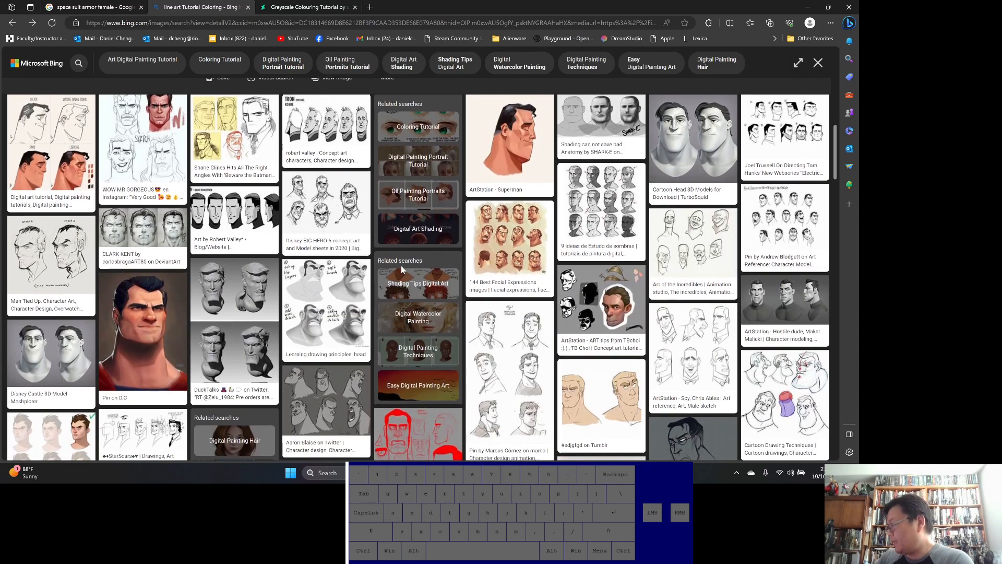
scroll(402, 269, "up", 4)
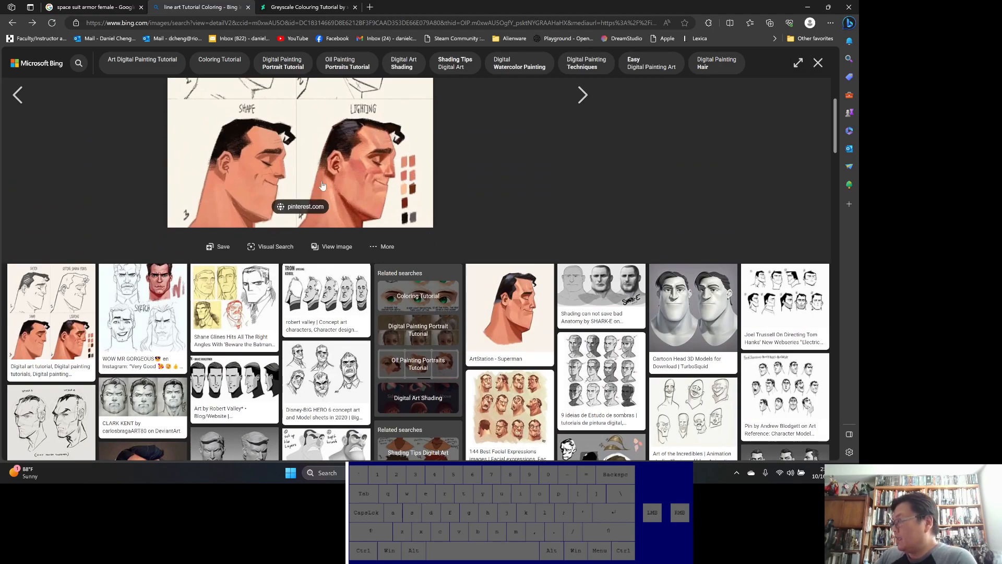
scroll(402, 214, "up", 2)
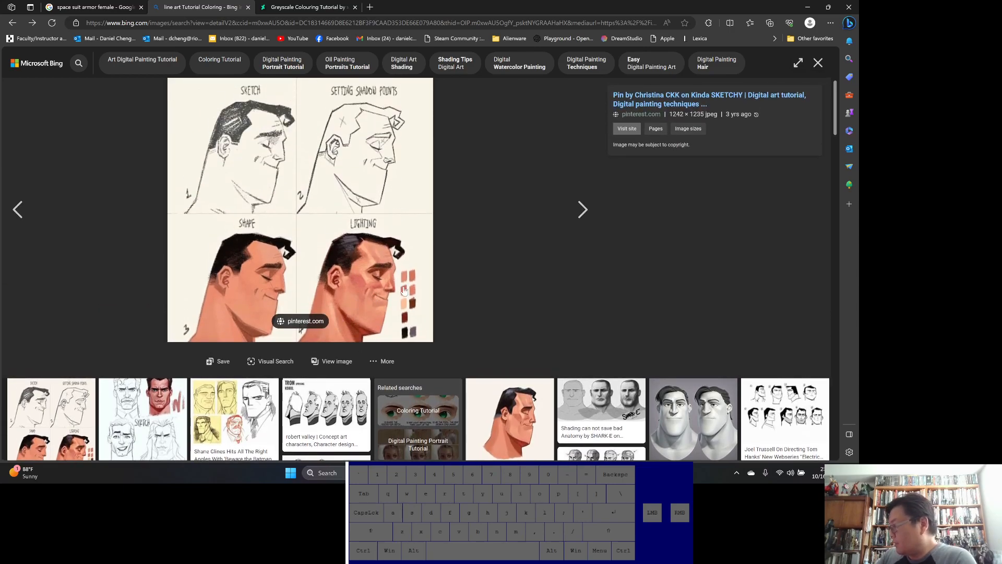
scroll(532, 349, "down", 8)
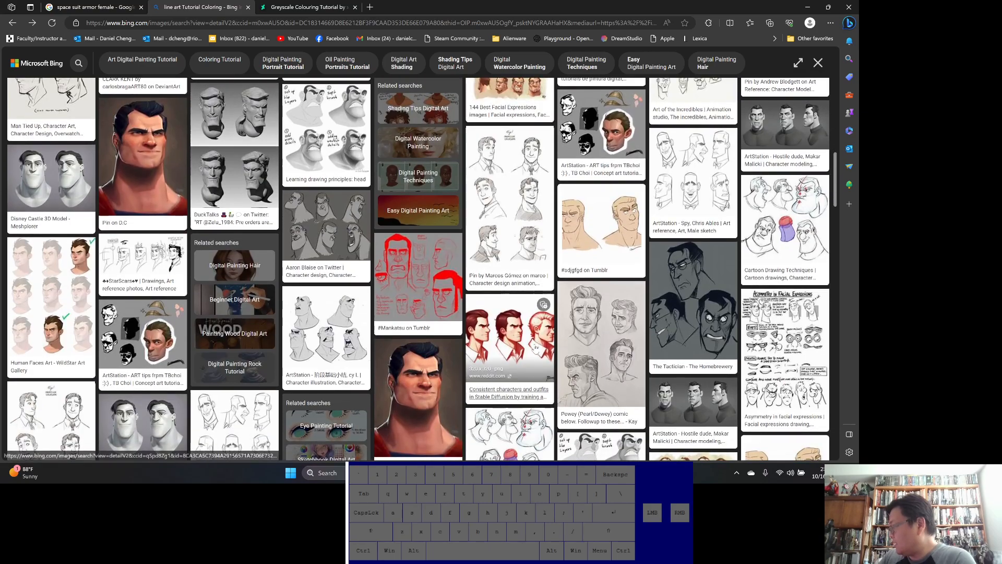
scroll(534, 348, "down", 5)
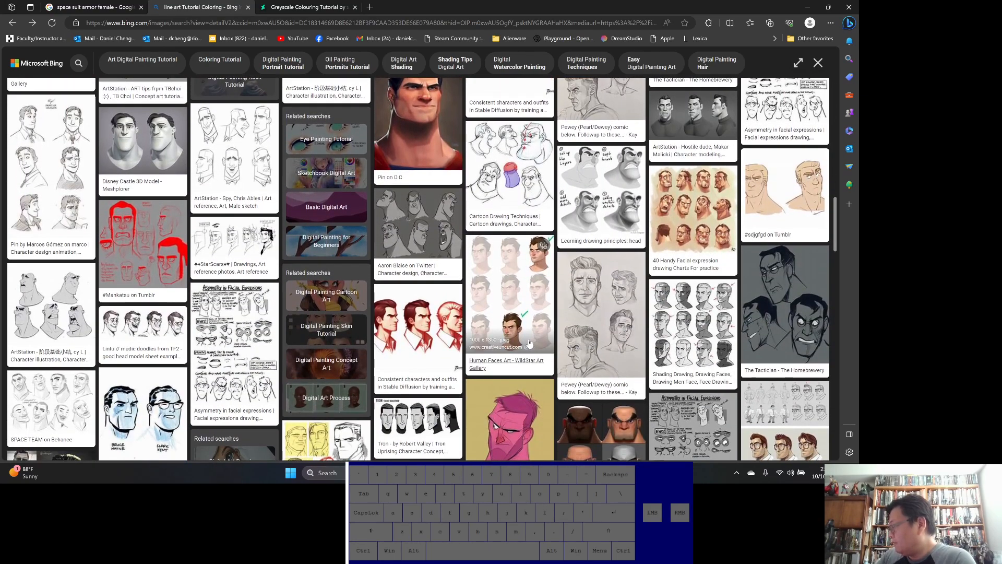
scroll(529, 343, "up", 10)
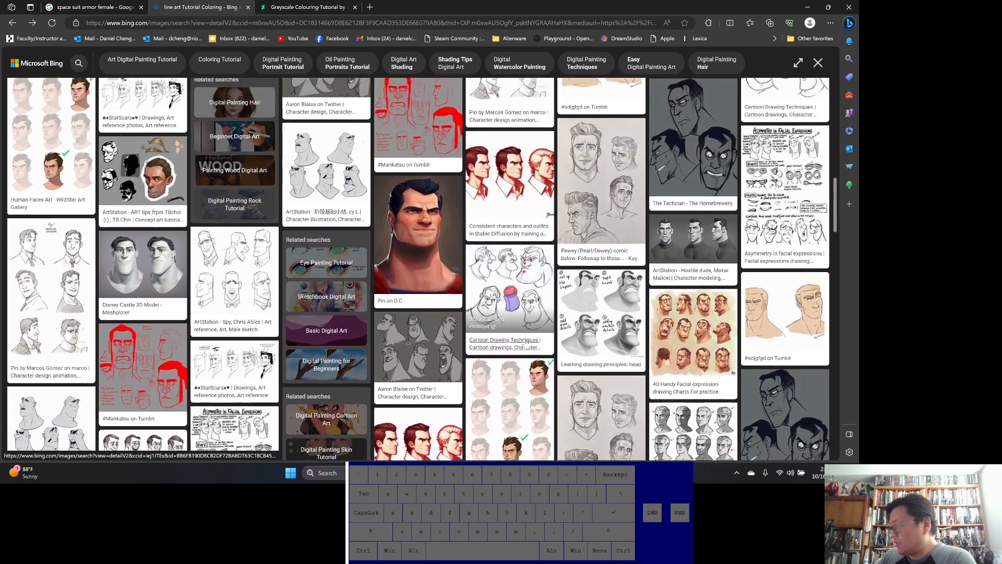
scroll(498, 326, "up", 3)
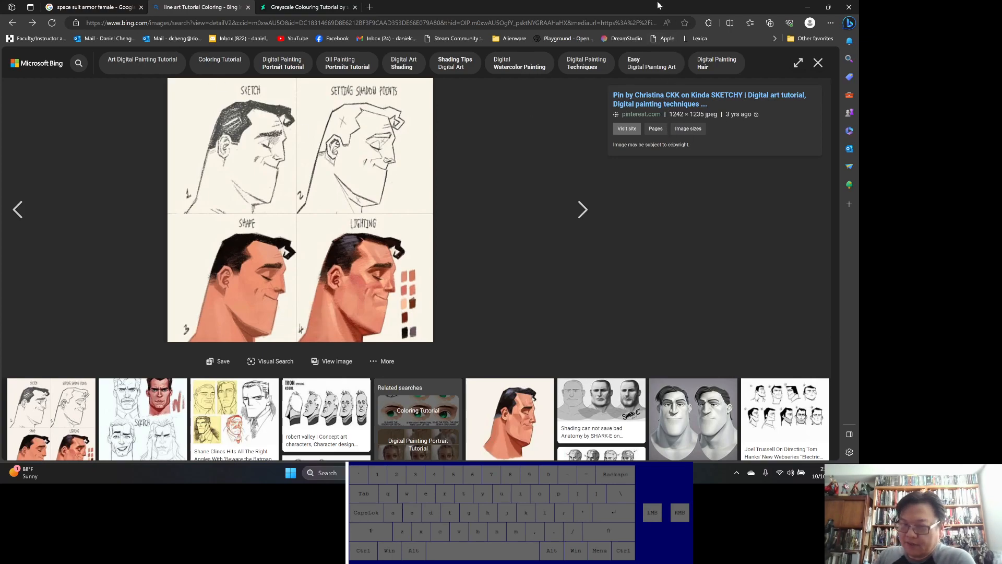
- Put the browser aside, return to Photoshop and reposition the CharacterProgressGear01.psd window
left_click_drag(656, 1, 652, 58)
left_click_drag(771, 63, 0, 3)
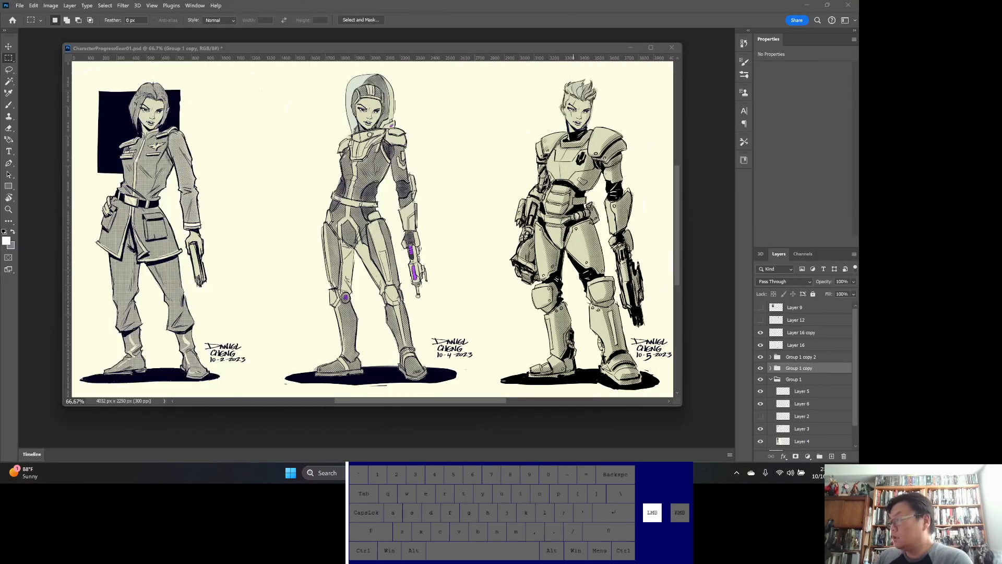
left_click_drag(460, 49, 430, 45)
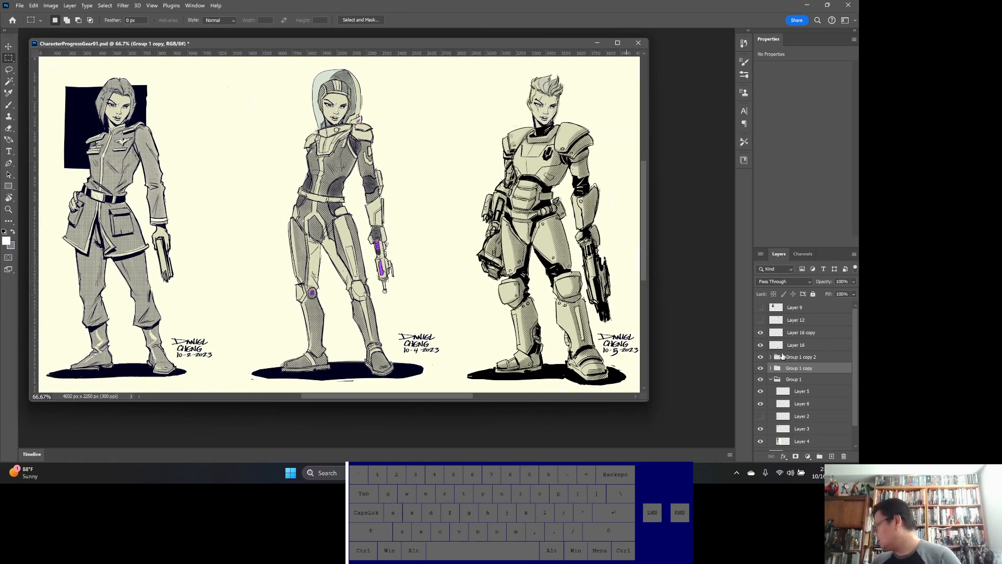
- Toggle the visibility of Group 1 copy to check which figure it contains
left_click(760, 368)
left_click(760, 369)
left_click(760, 368)
left_click(760, 369)
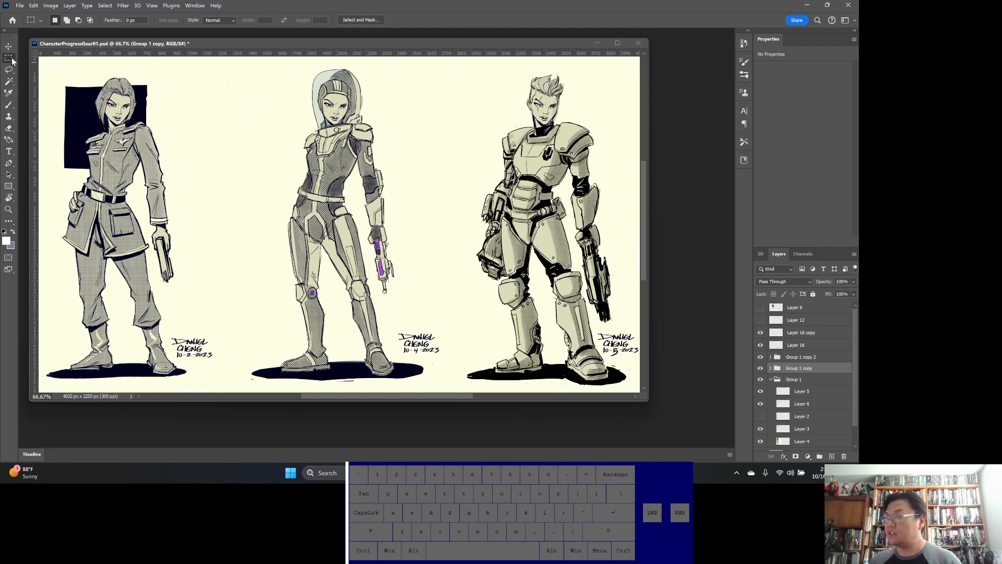
- Marquee-select the middle space-suit figure at full canvas height, copy it merged, and create a 1560 x 2249 px document from the clipboard size
left_click_drag(229, 56, 519, 348)
key("space")
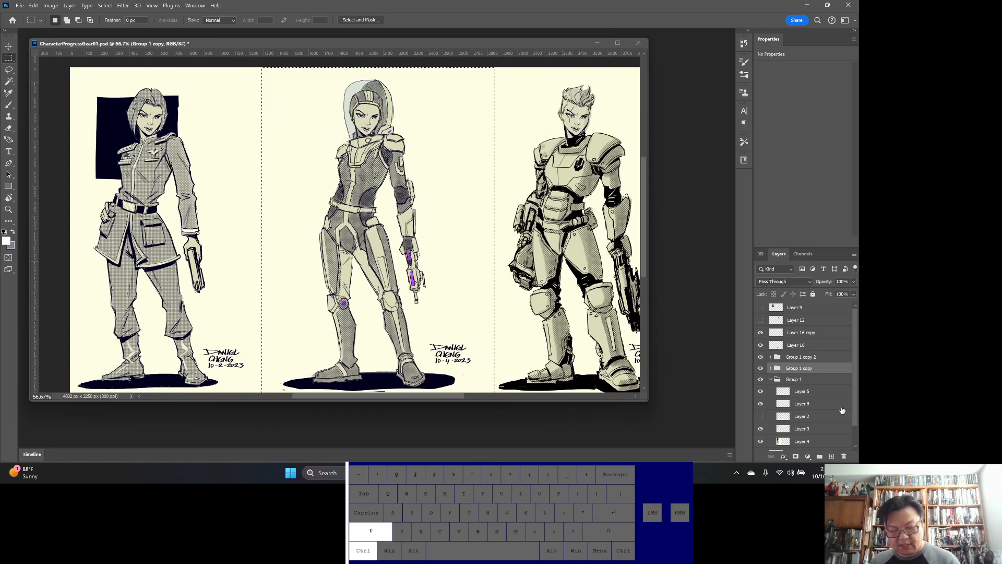
key("ctrl+shift+c")
key("ctrl+n")
key("Return")
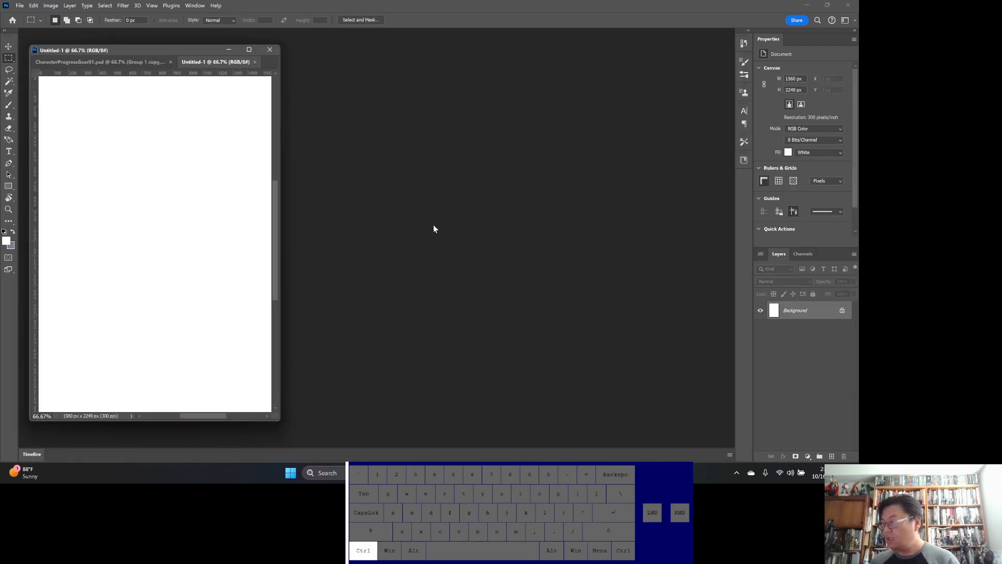
- Float the new blank document in its own window and copy Group 1 copy from CharacterProgressGear01.psd into it
left_click_drag(204, 60, 224, 42)
left_click_drag(424, 49, 444, 137)
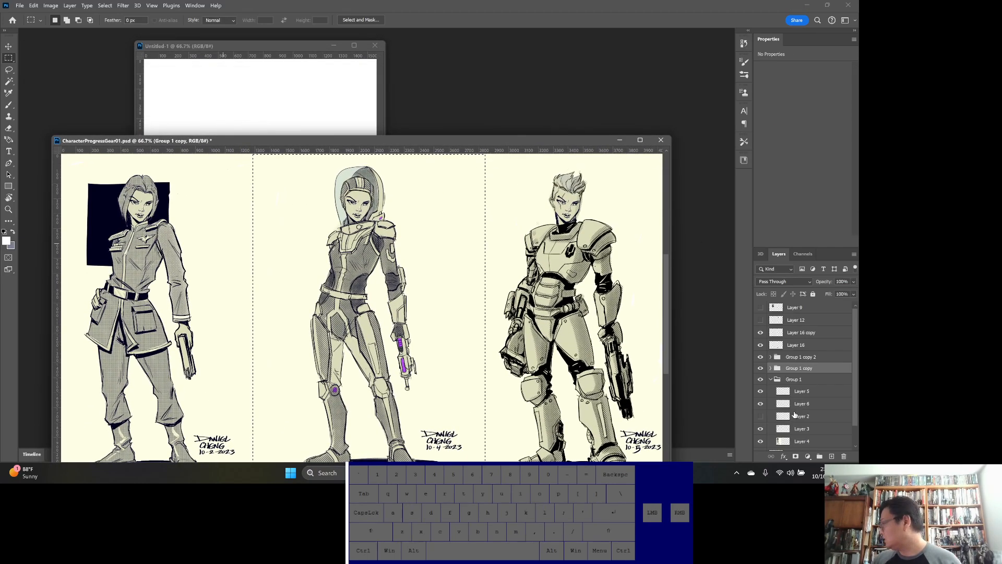
left_click_drag(816, 370, 281, 92)
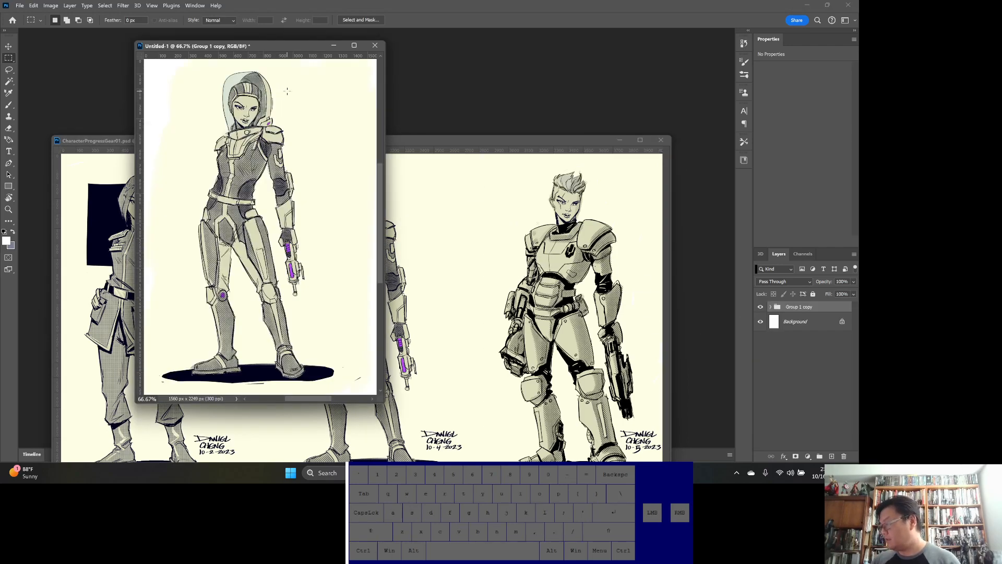
- Close CharacterProgressGear01.psd without saving its changes
left_click_drag(428, 143, 409, 276)
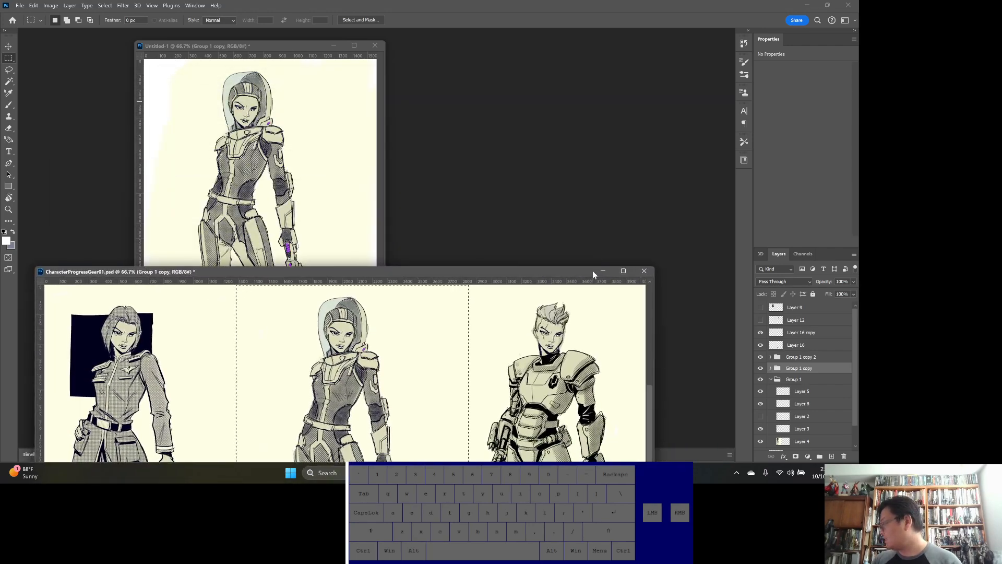
left_click(643, 271)
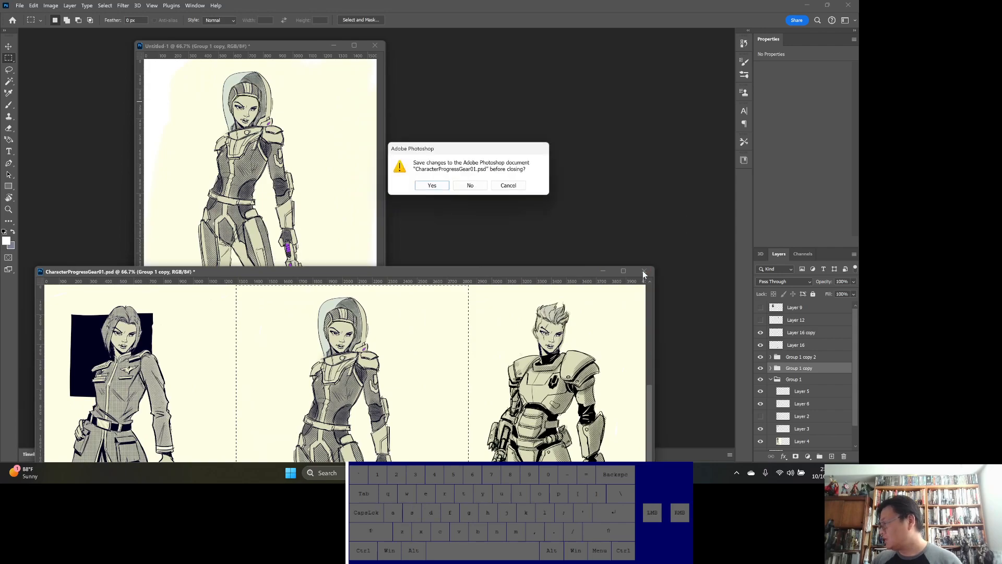
left_click(470, 185)
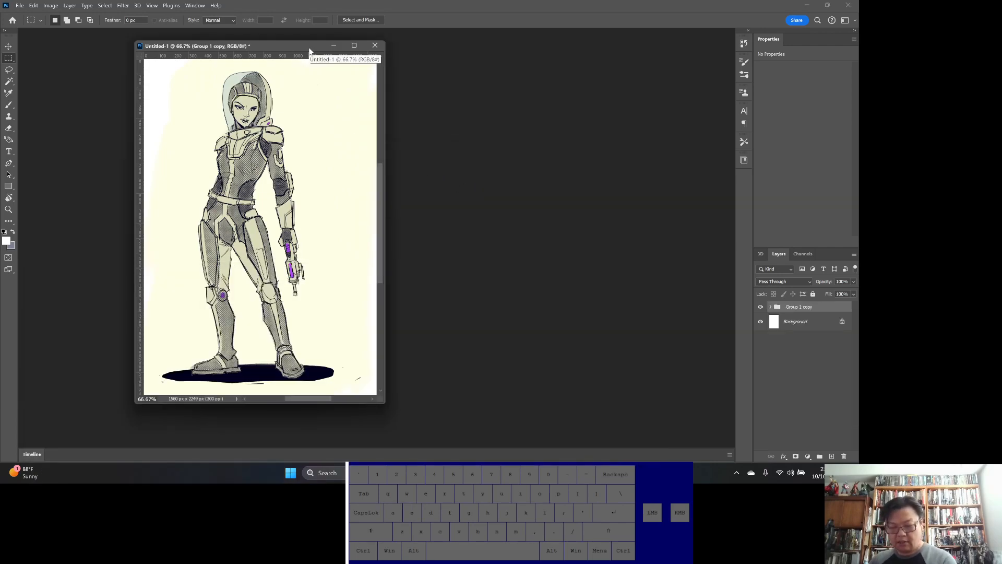
- Fit the new document to the screen, expand Group 1 copy, and toggle Layer 3 and Layer 10 to inspect their contents
key("ctrl+0")
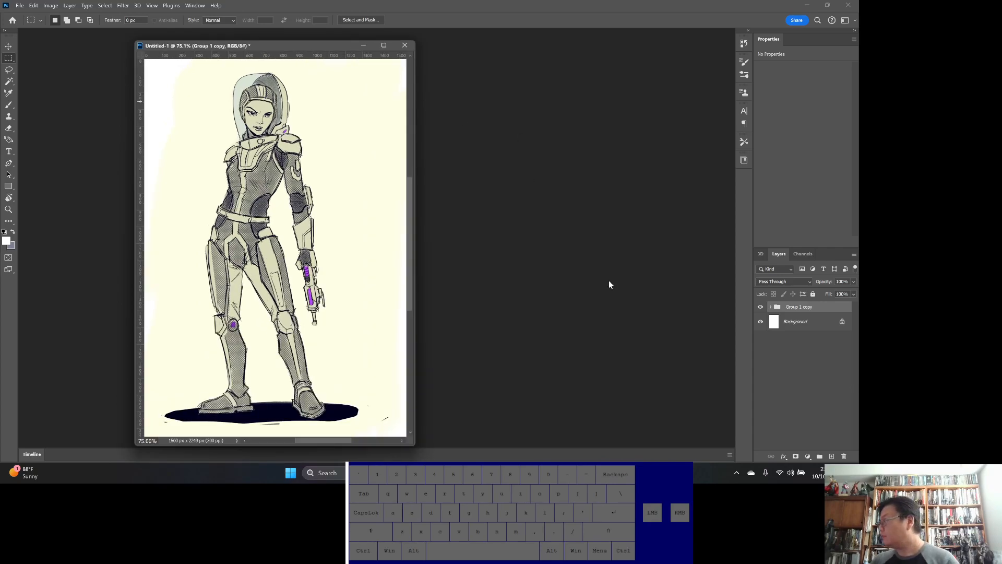
left_click(770, 307)
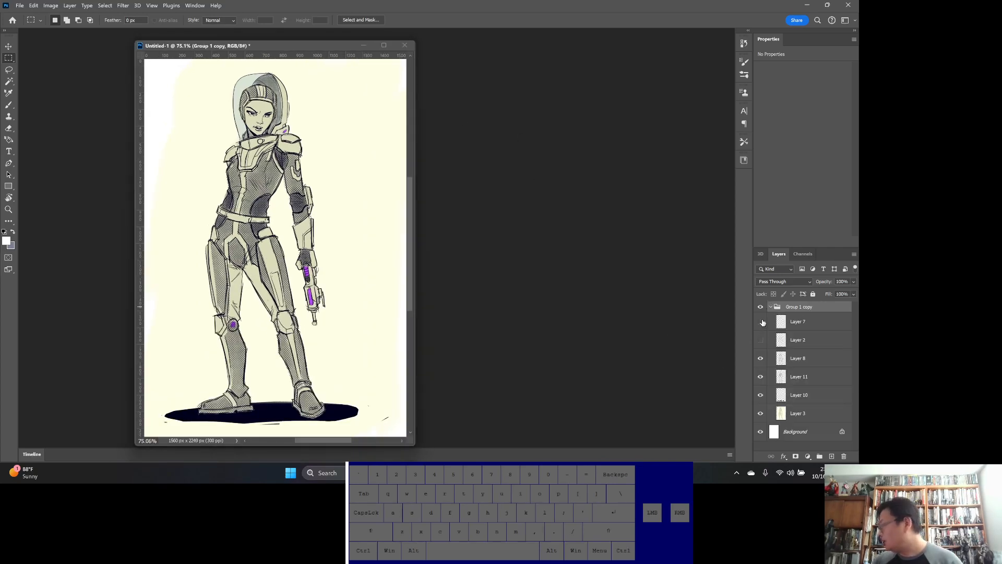
left_click(761, 414)
left_click(762, 414)
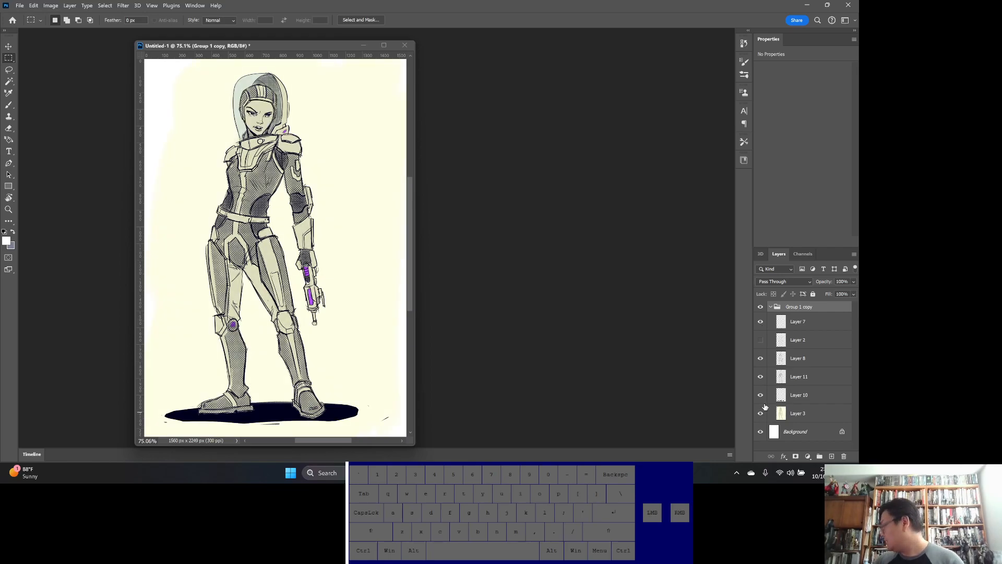
left_click(761, 396)
left_click(760, 397)
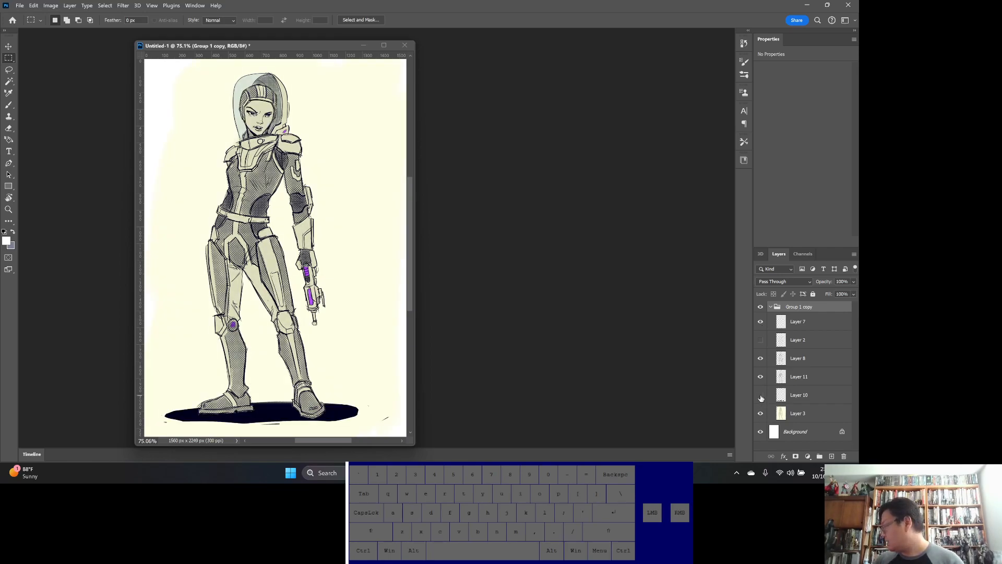
left_click(761, 397)
left_click(761, 397)
left_click(760, 397)
left_click(759, 395)
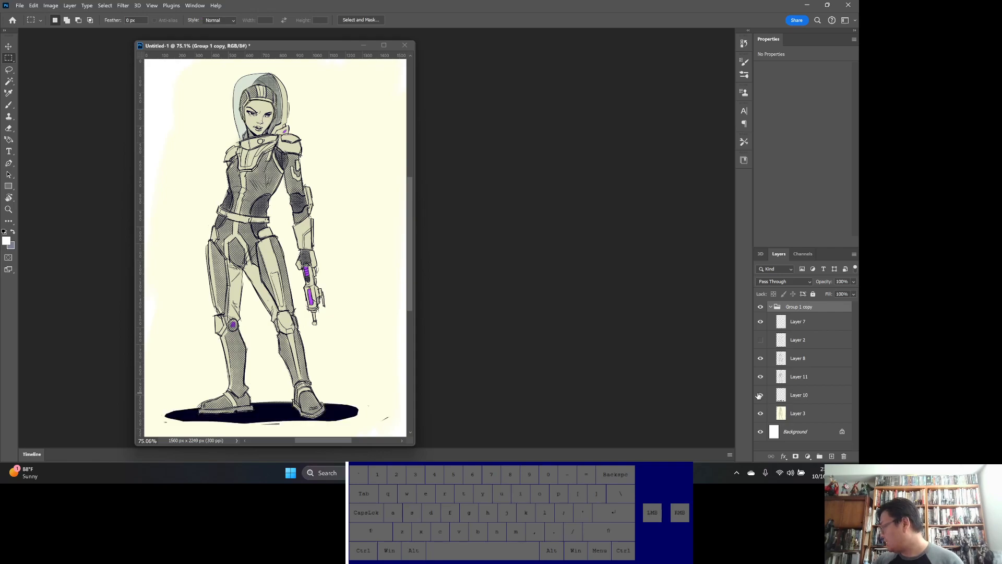
- Hide the halftone shading on Layer 11 after comparing it on and off, and check the line art on Layer 8
left_click(761, 377)
left_click(762, 377)
left_click(761, 378)
left_click(761, 377)
left_click(762, 378)
left_click(761, 378)
left_click(762, 378)
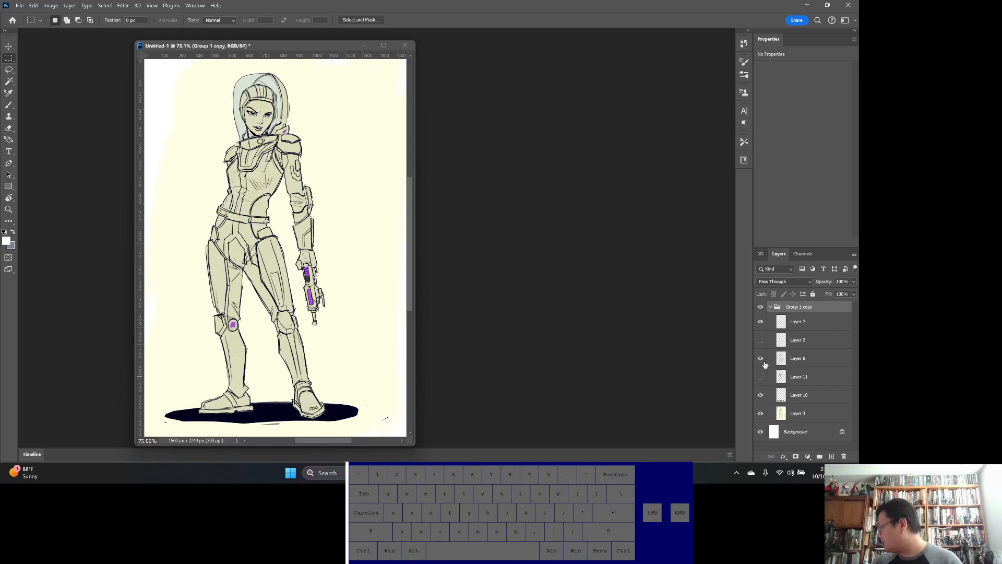
left_click(763, 359)
left_click(763, 359)
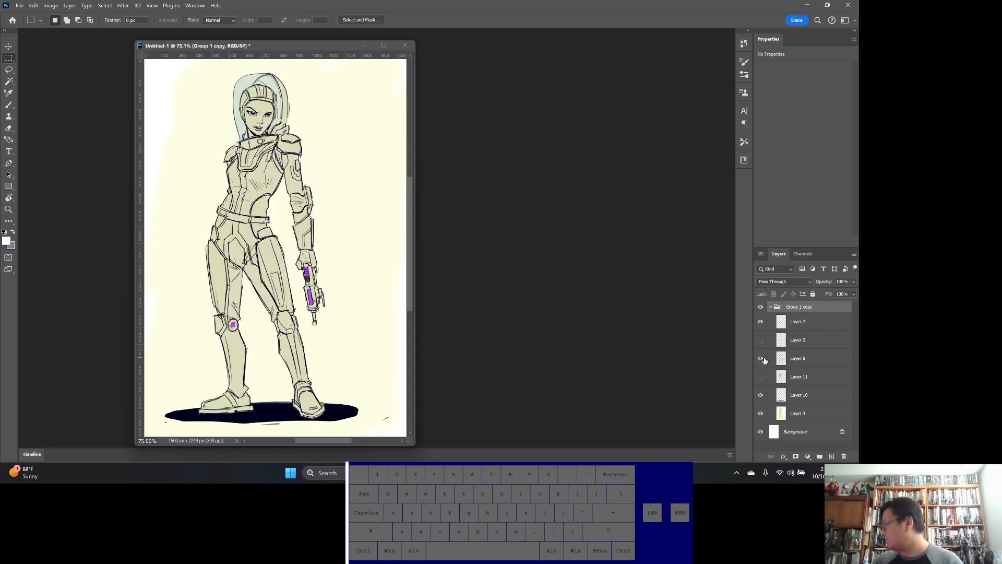
- Toggle Layer 7's visibility to check what it contains, and select that layer
left_click(761, 324)
left_click(761, 324)
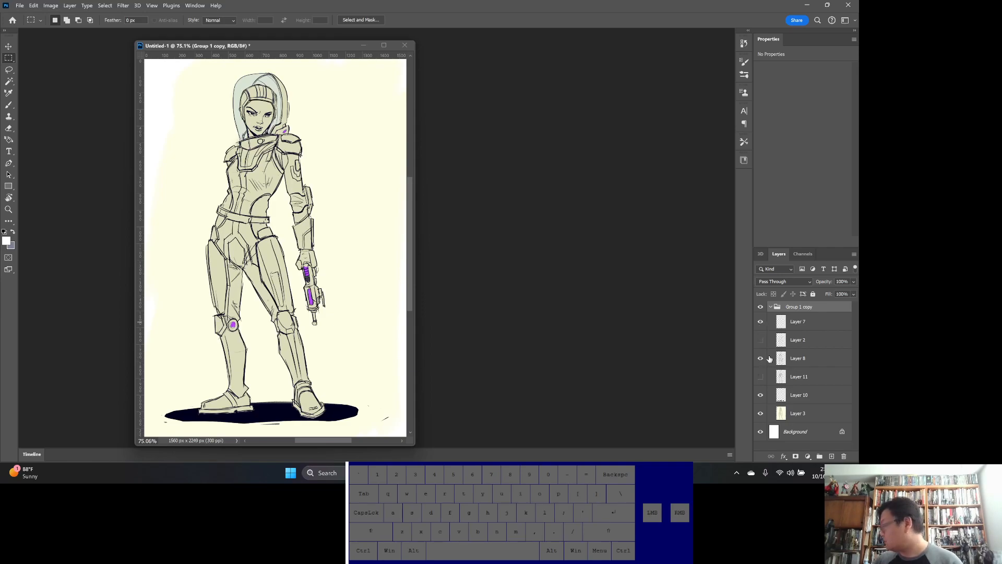
left_click(811, 357)
left_click(818, 322)
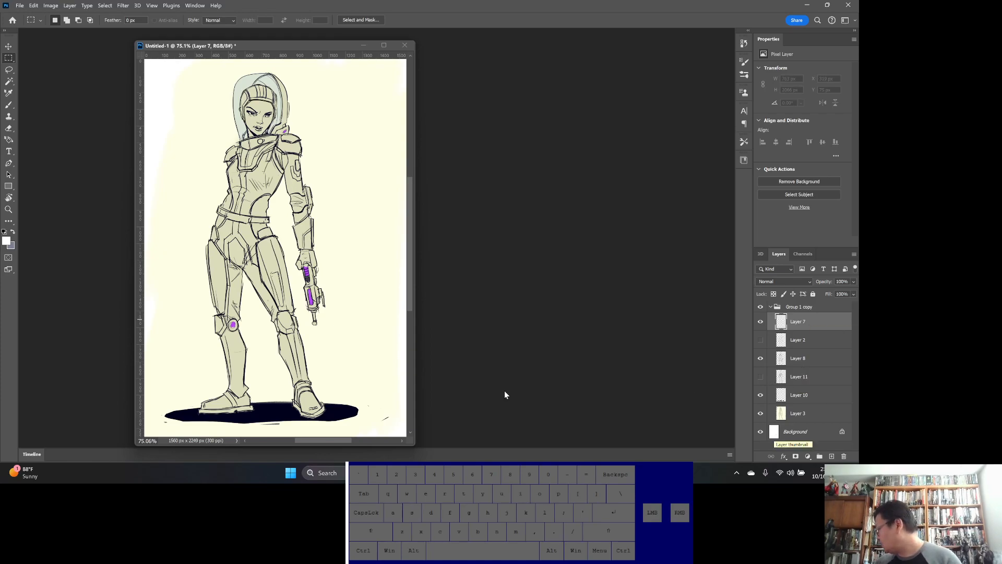
- Select the layer that holds the gun's purple accents by picking it on the canvas, and toggle Layer 3's visibility to check it
left_click(8, 46)
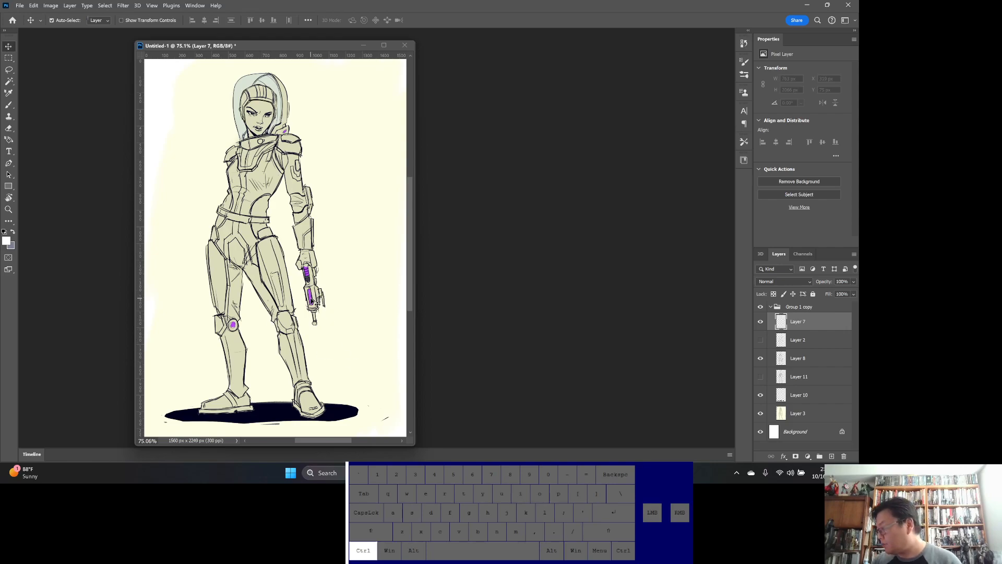
left_click(314, 302, "ctrl")
left_click(763, 415)
left_click(762, 416)
left_click(762, 415)
left_click(763, 415)
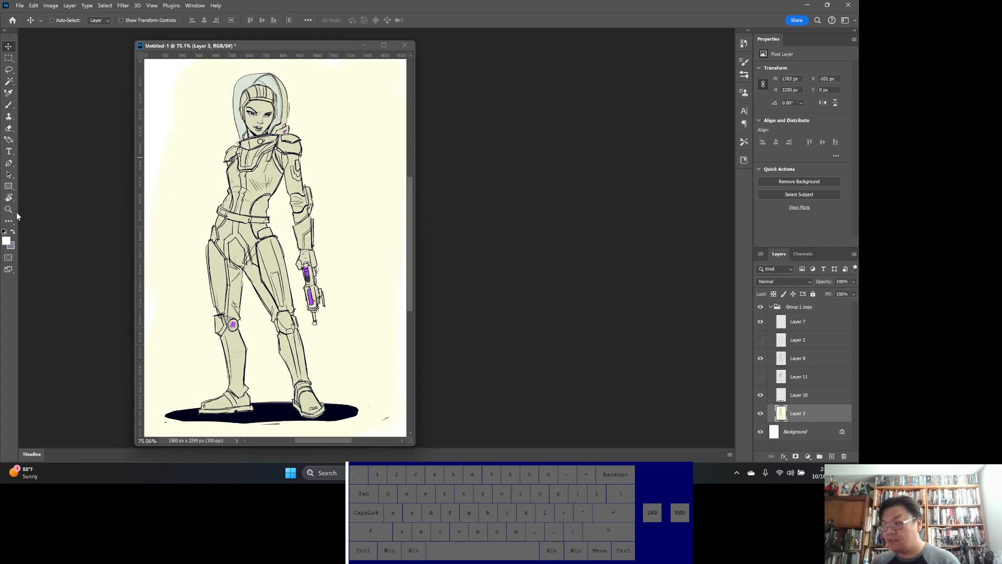
- With the Brush at 100% opacity and a pale colour sampled from the canvas, paint over the gun's purple accents on Layer 3
left_click(8, 104)
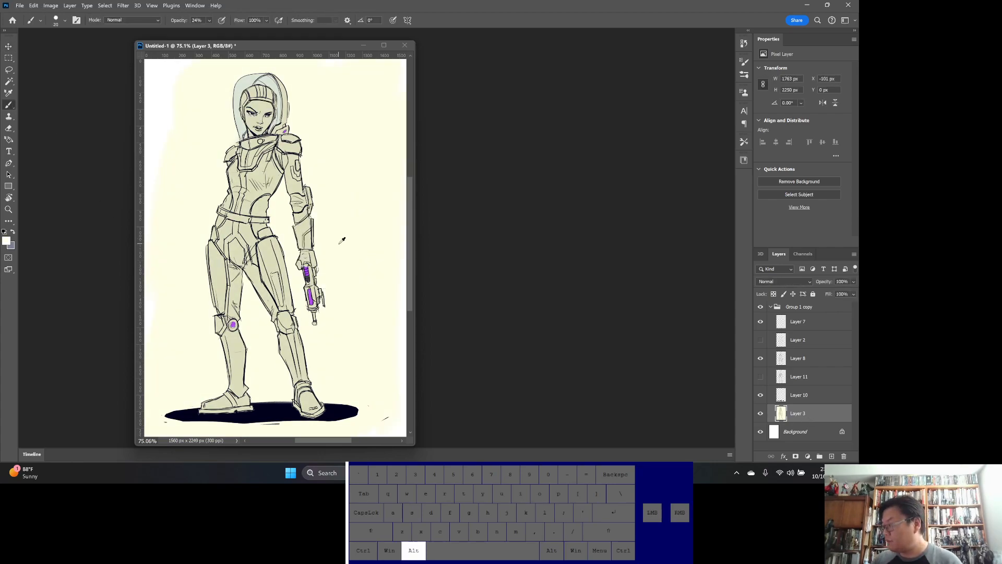
key("bracketright")
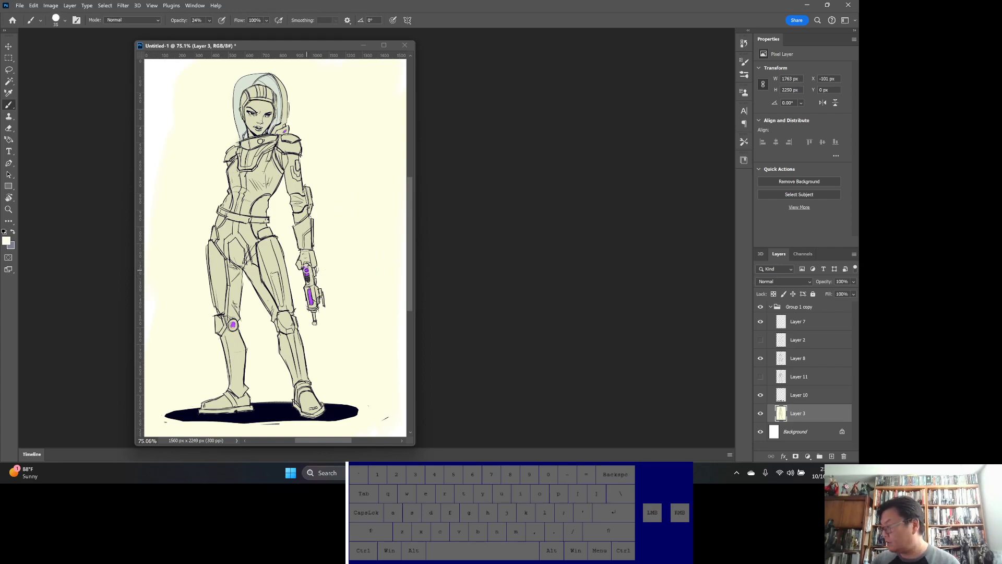
left_click(306, 267)
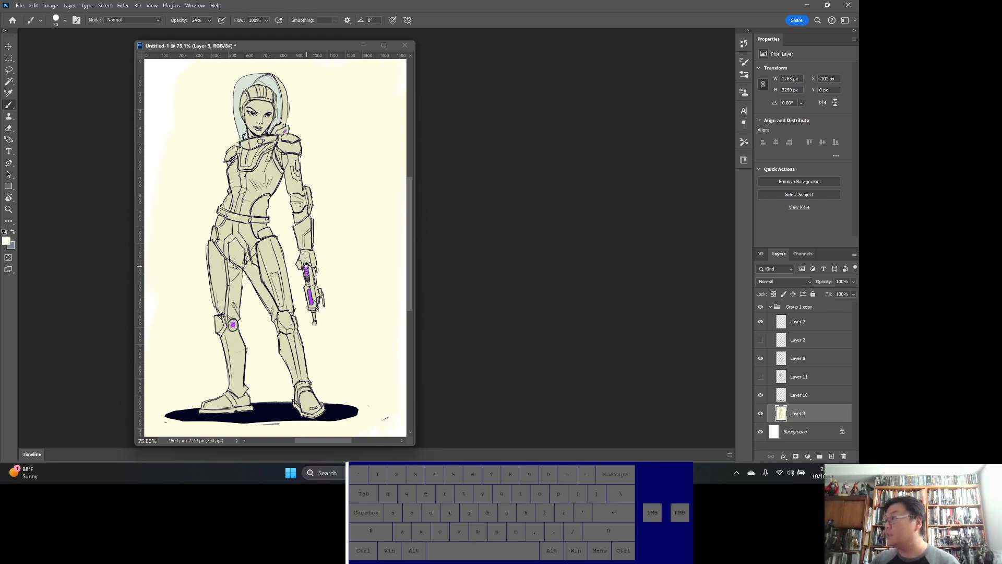
left_click_drag(209, 20, 249, 30)
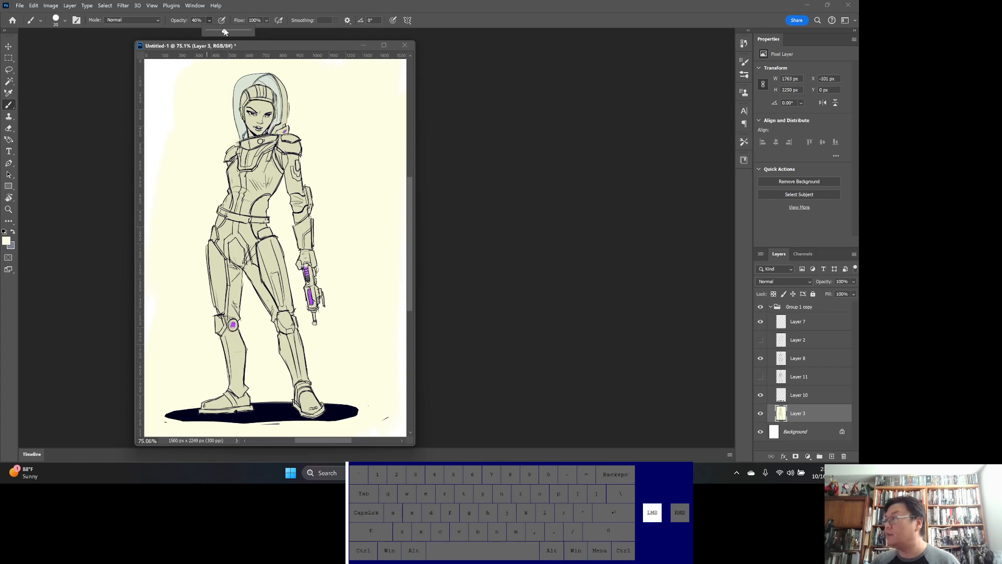
left_click(307, 274)
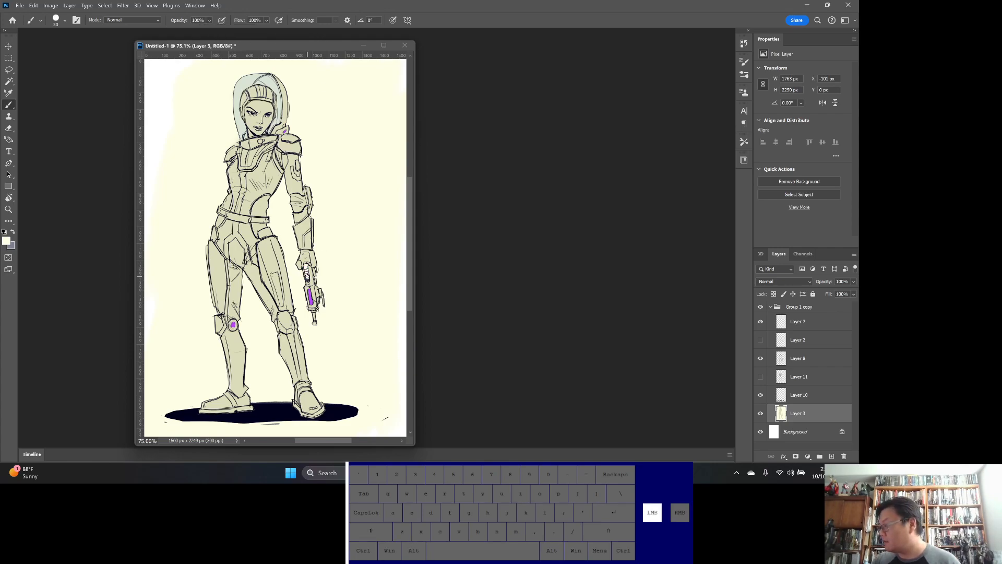
left_click(310, 290)
- Paint over the purple accents on the knee and shoulder, reducing the brush size to 25 for the shoulder
left_click(233, 324)
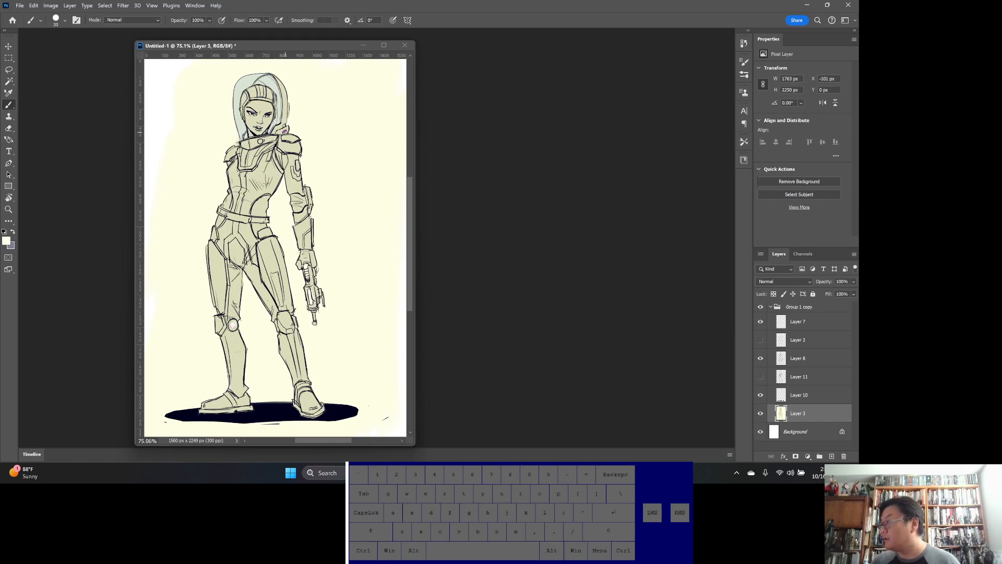
left_click(284, 131)
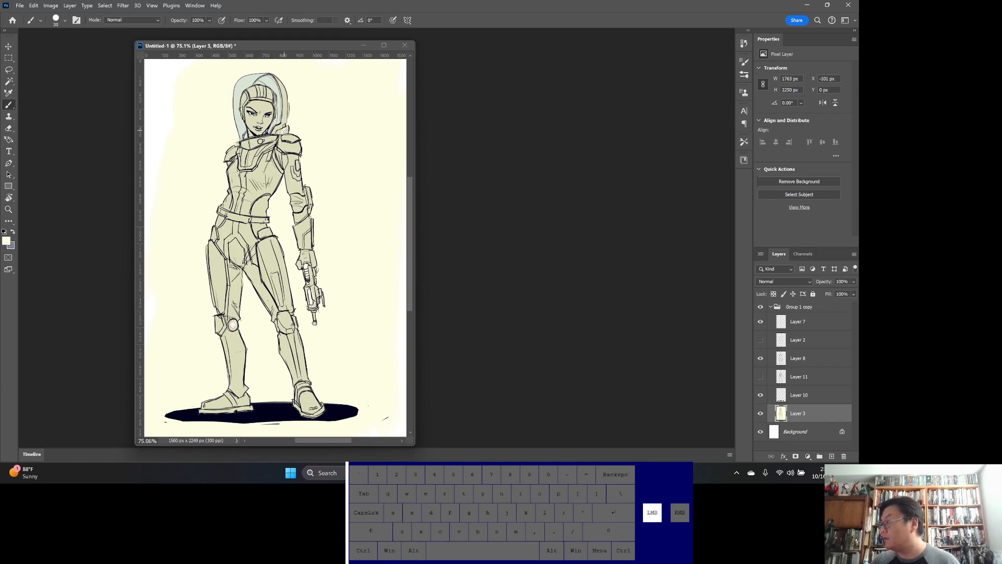
key("bracketleft")
key("bracketleft")
key("bracketright")
left_click(285, 130)
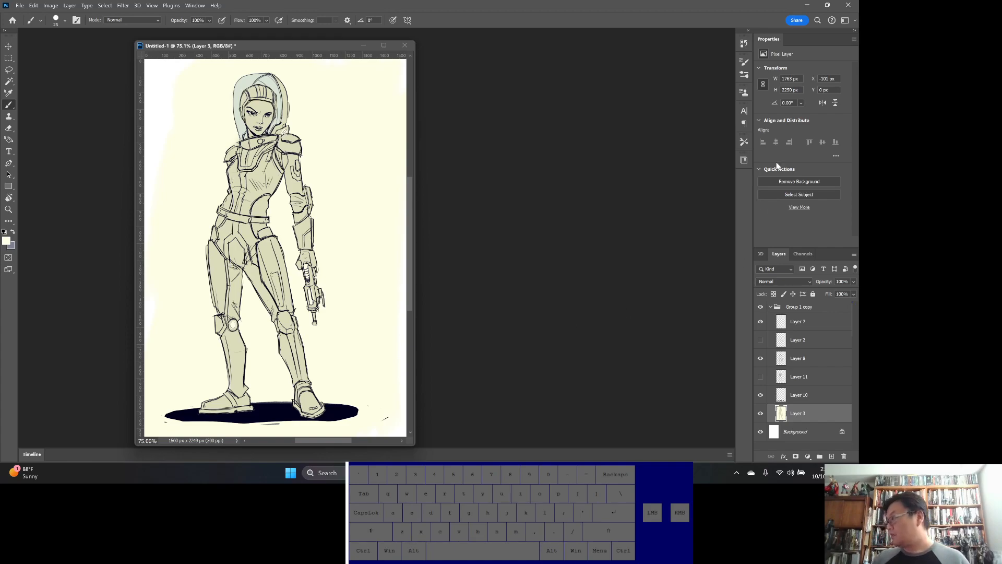
- Paste a merged copy of the whole canvas as Layer 7 above Group 1 copy, and collapse and hide the group
left_click(807, 325)
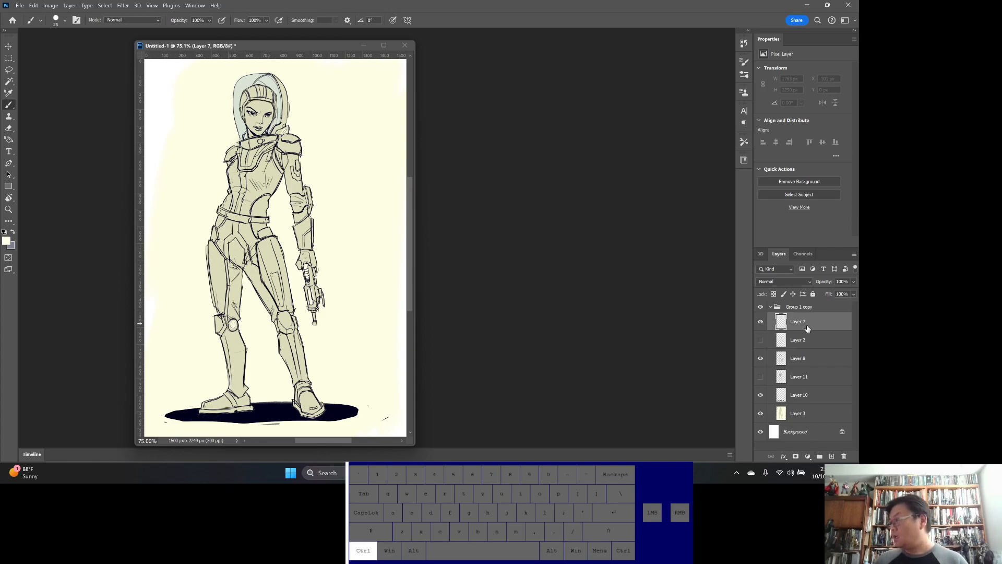
key("ctrl+a")
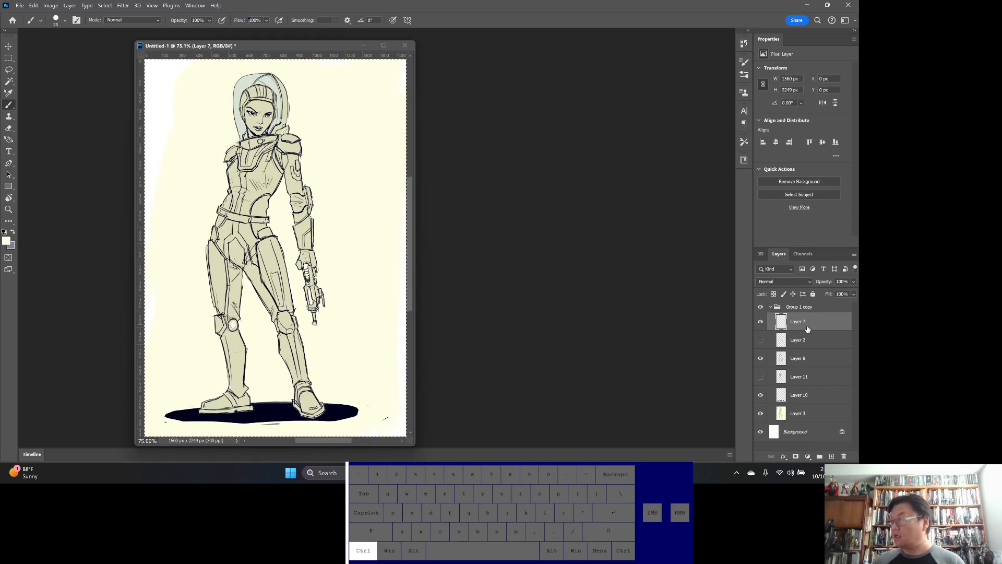
key("ctrl+shift+c")
key("ctrl+v")
left_click_drag(810, 324, 806, 303)
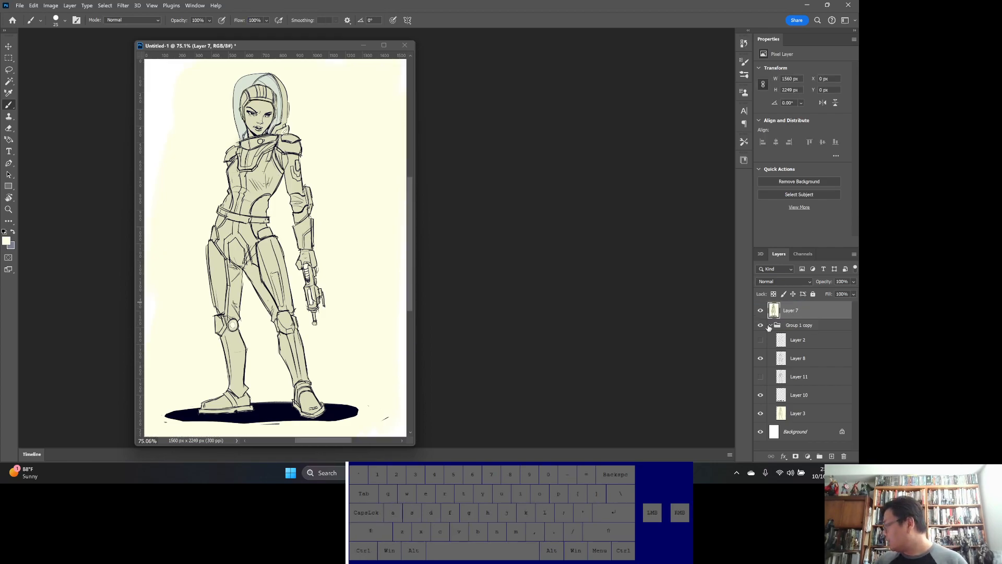
left_click(770, 325)
left_click(760, 325)
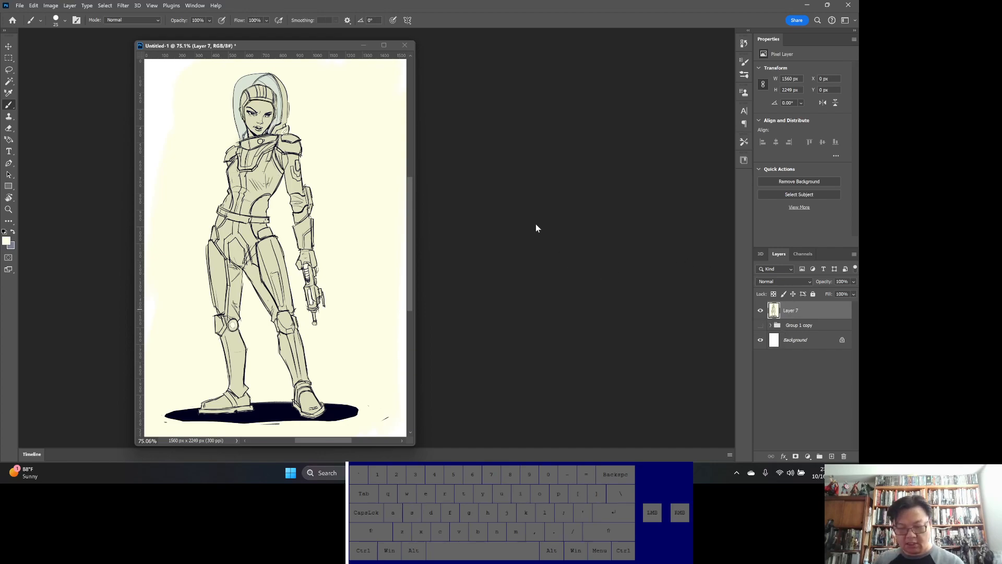
- Apply Levels to Layer 7 with the white input at 178 and a slightly raised black input to reduce it to line art
key("ctrl+l")
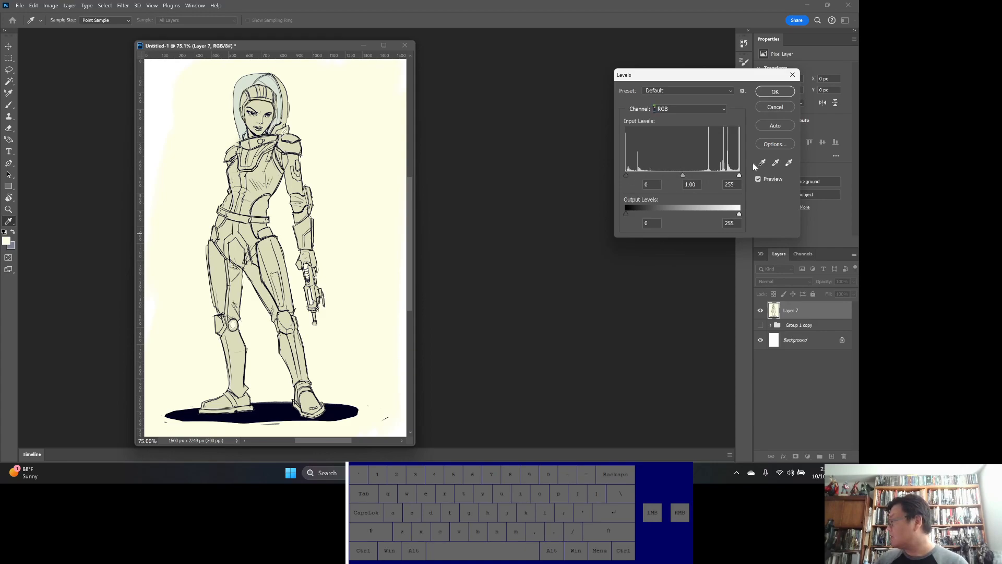
mouse_move(741, 174)
left_mouse_down()
mouse_move(673, 175)
mouse_move(704, 177)
left_mouse_up()
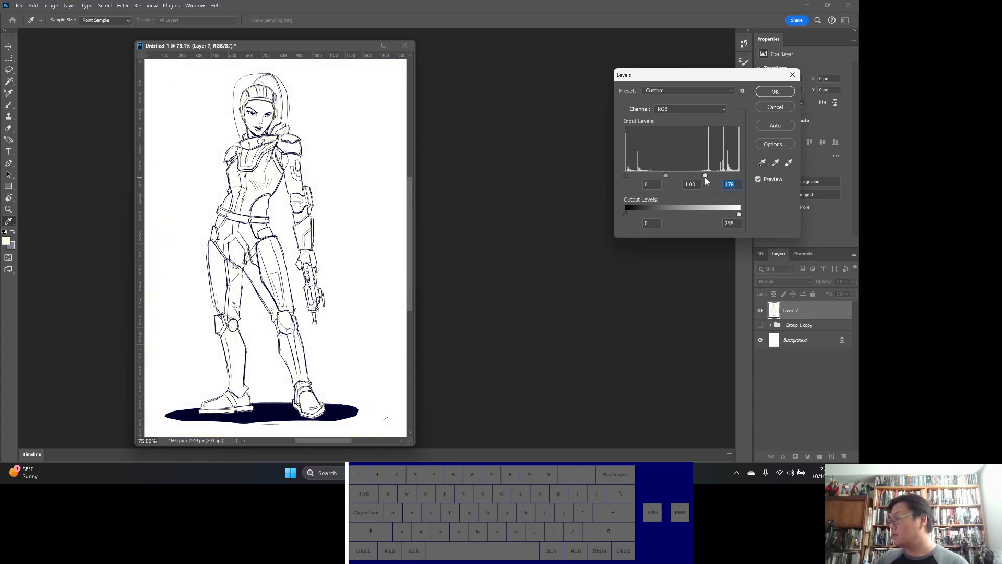
left_click_drag(626, 174, 631, 173)
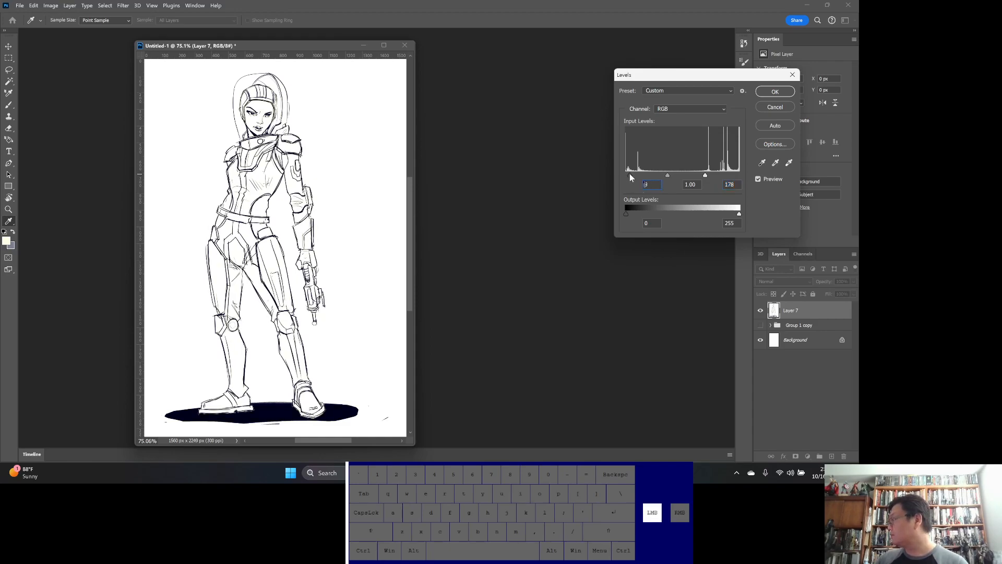
left_click(776, 91)
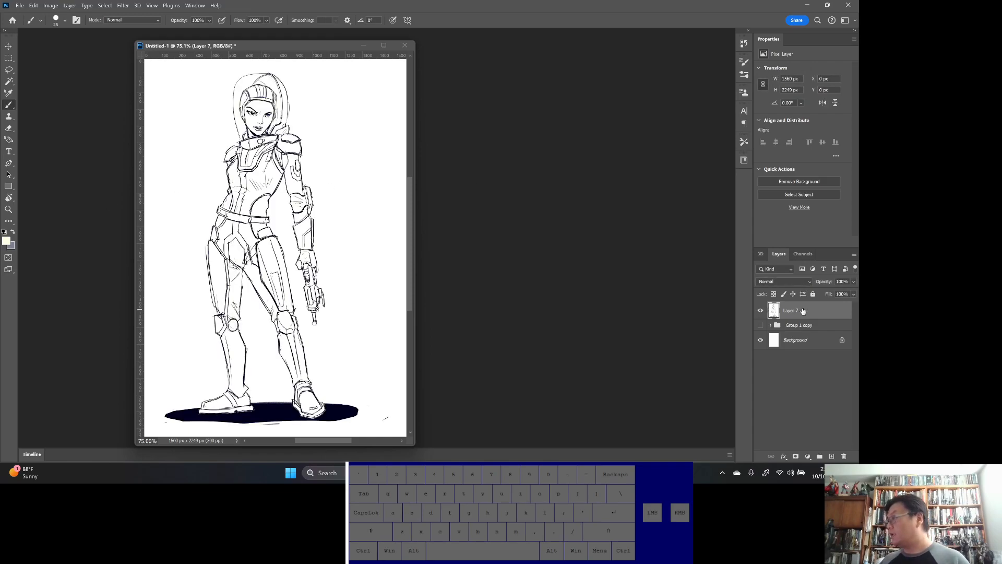
- Set Layer 7's blending mode to Multiply and desaturate it with Hue/Saturation at Saturation -100
left_click(779, 282)
left_click(777, 247)
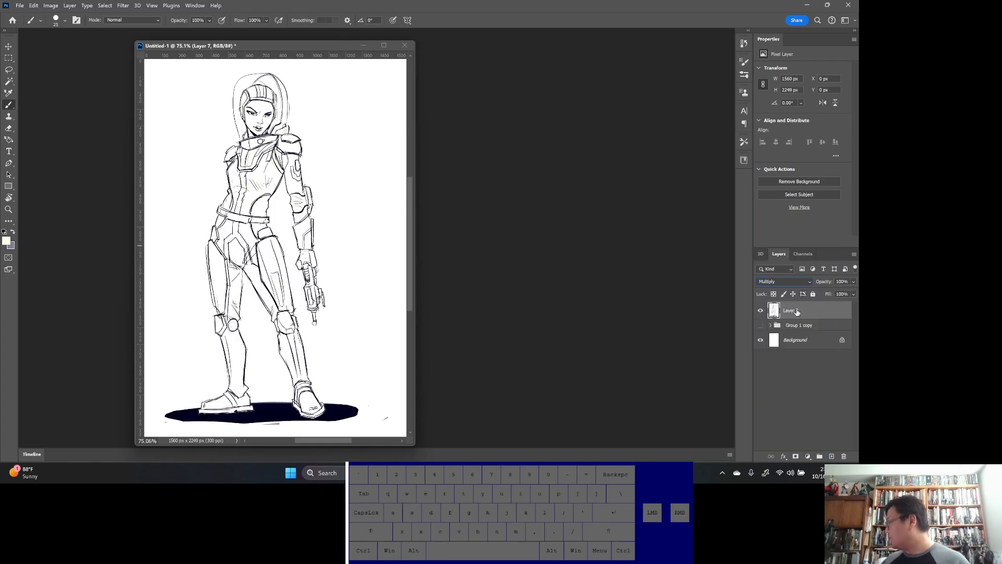
key("ctrl+u")
left_click_drag(576, 163, 462, 152)
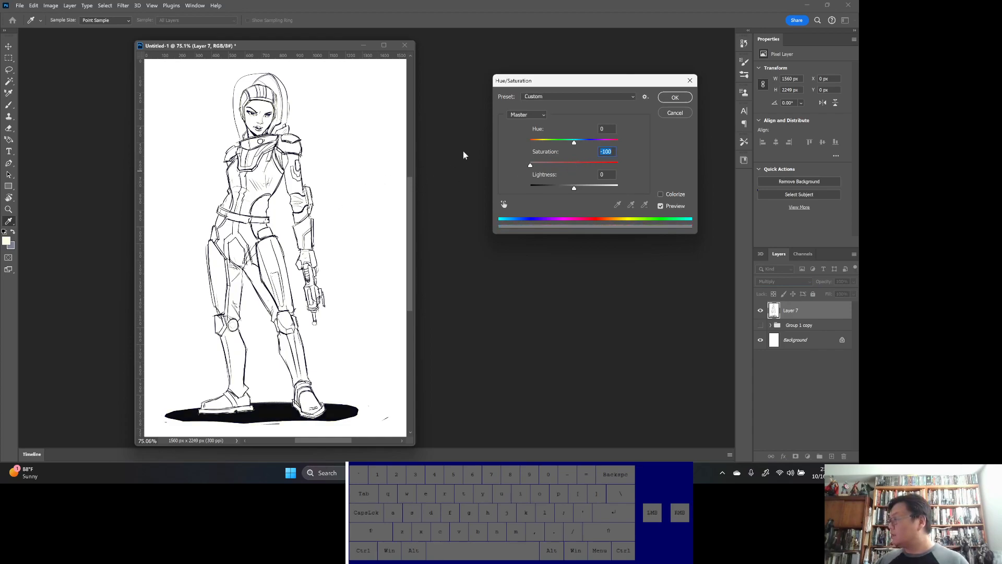
left_click(675, 98)
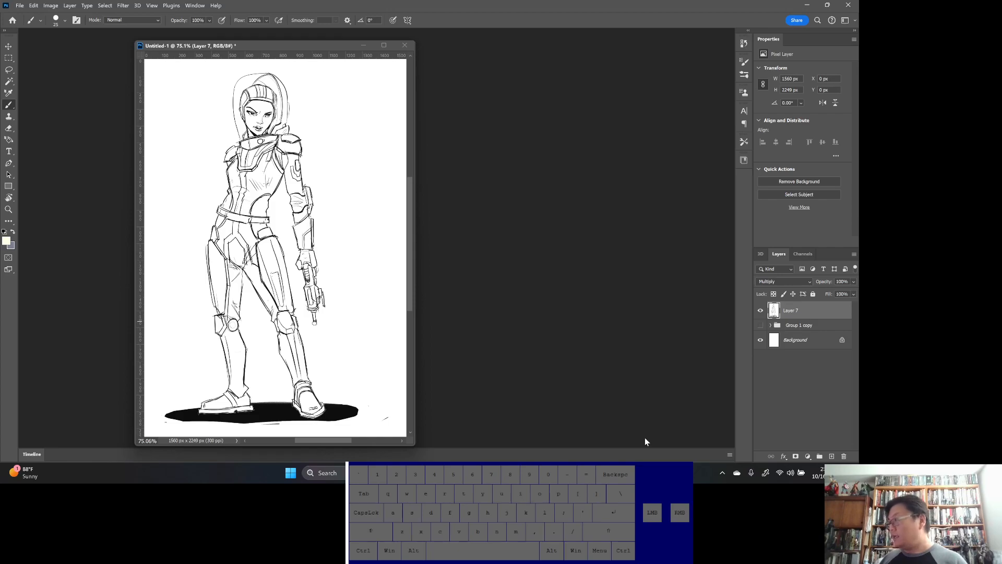
- Move the drawing window aside, switch to the web browser, and browse the "space suit armor female" image results for colour references
left_click_drag(327, 47, 615, 53)
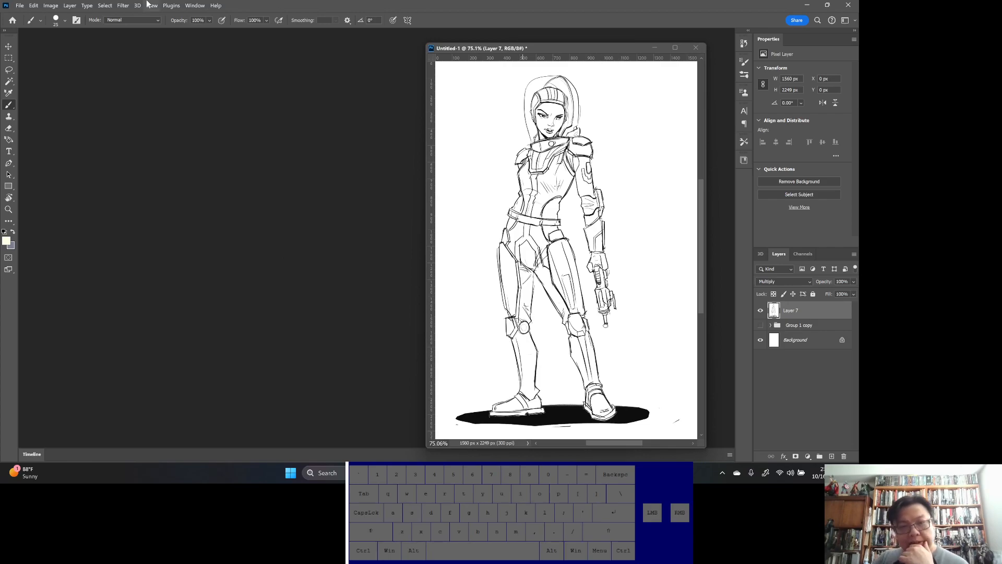
left_click_drag(485, 3, 450, 39)
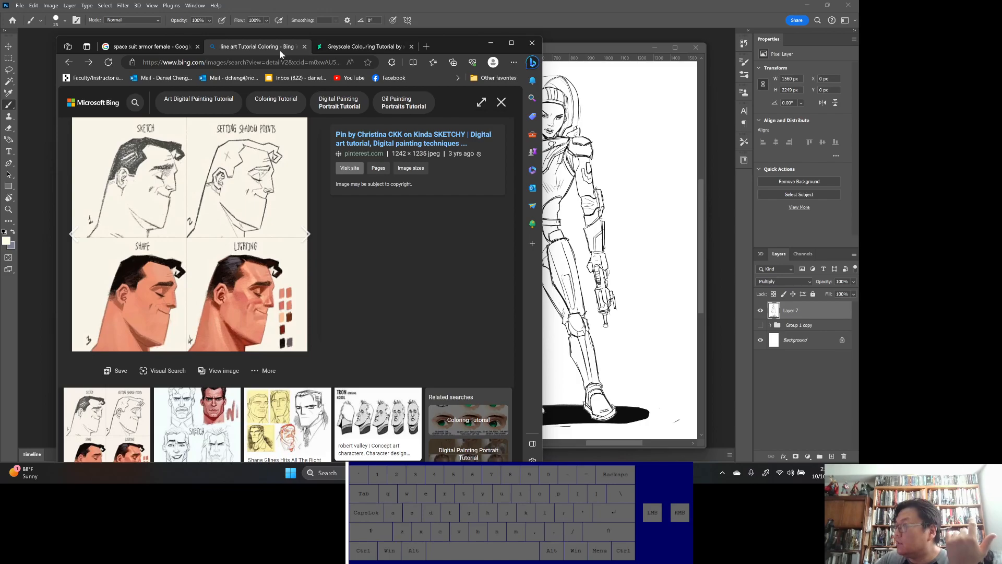
left_click(152, 47)
scroll(208, 316, "down", 5)
scroll(209, 316, "up", 10)
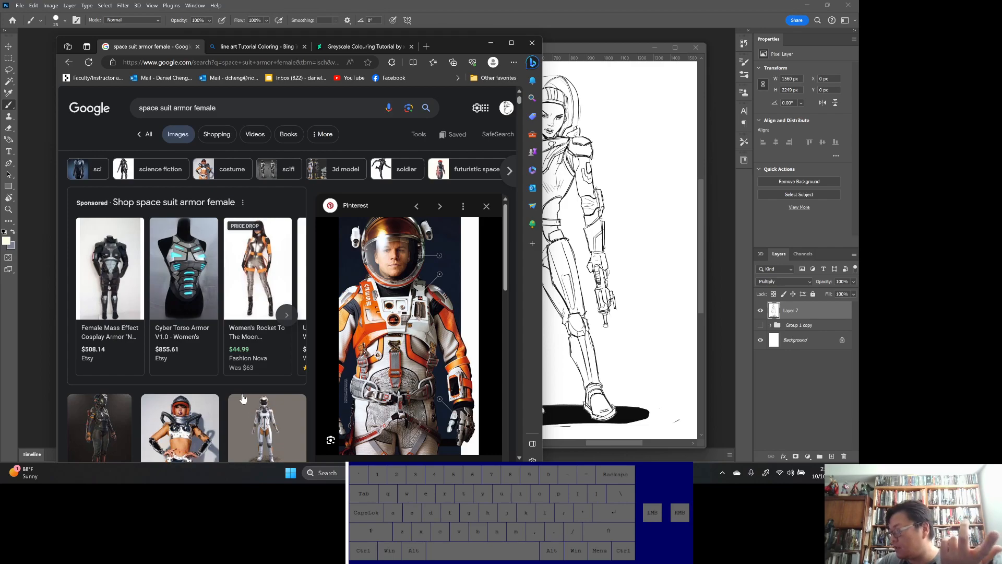
mouse_move(244, 373)
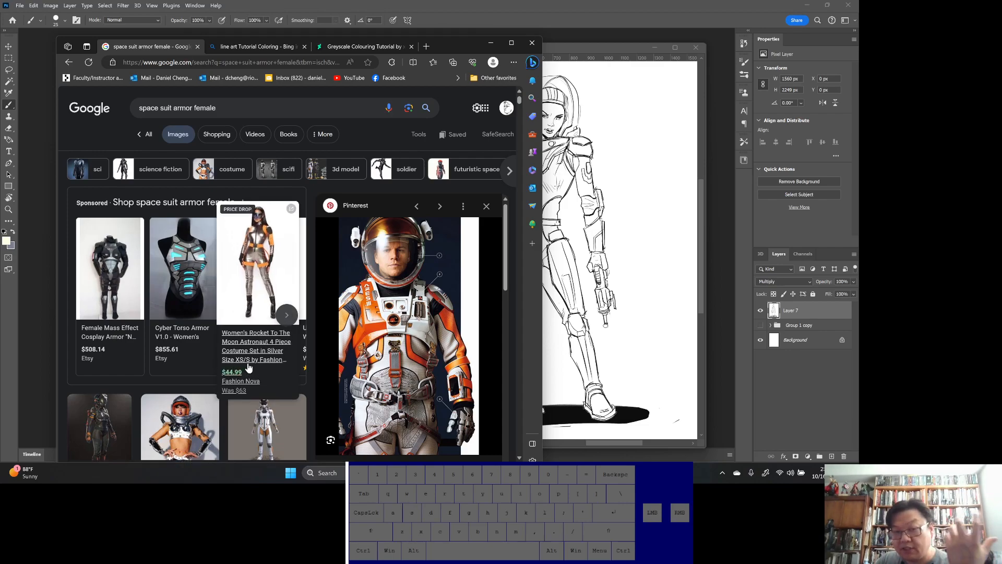
scroll(249, 367, "down", 1)
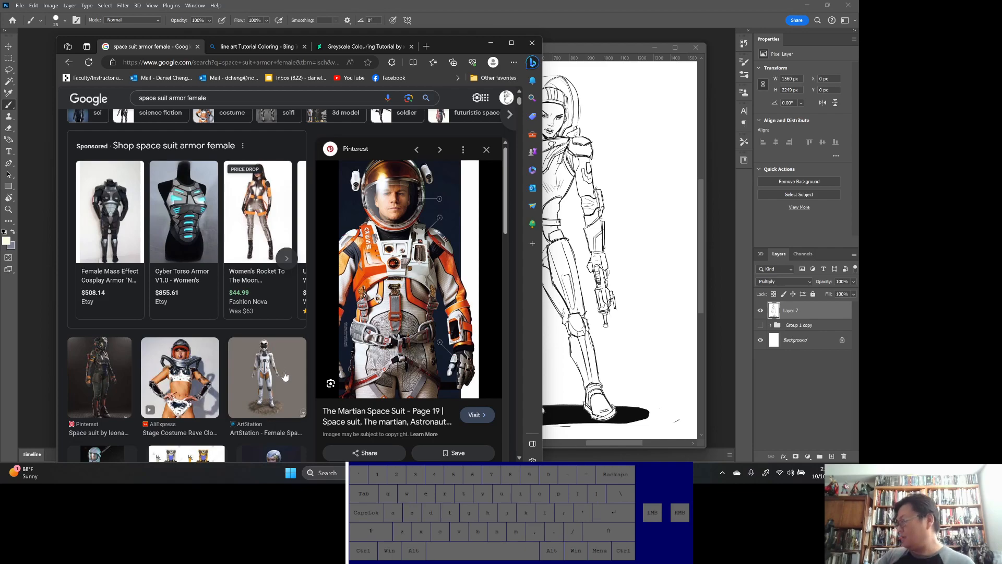
scroll(278, 395, "down", 1)
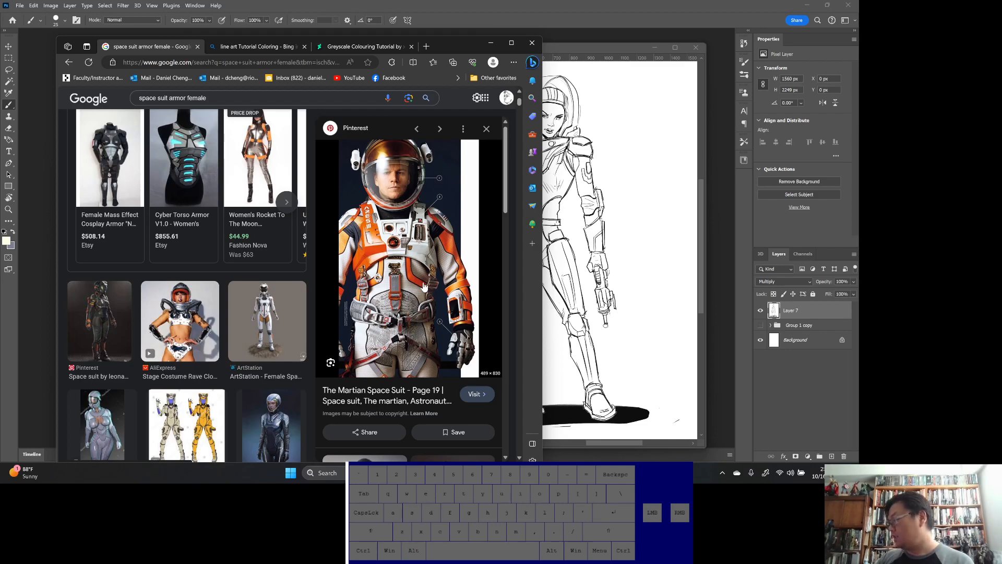
- Examine the female space suit images from ArtStation and CGTrader and further image results for colour references
left_click(267, 319)
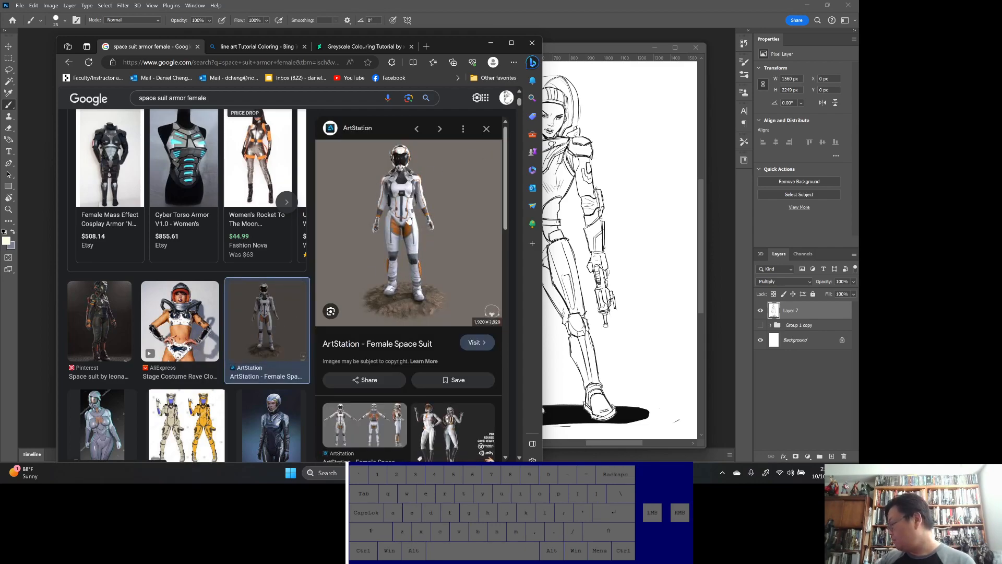
scroll(222, 345, "down", 5)
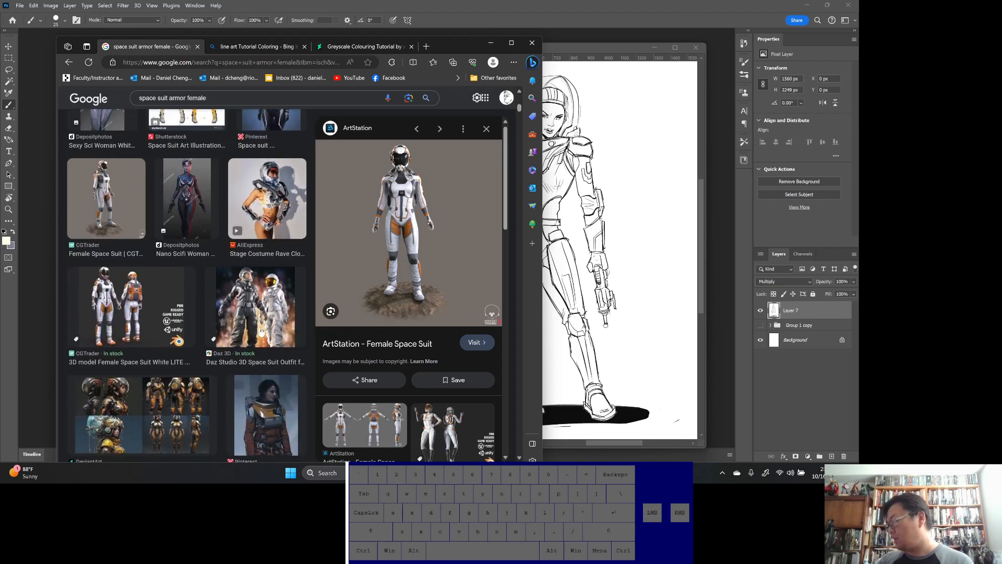
scroll(228, 385, "down", 1)
scroll(228, 385, "down", 2)
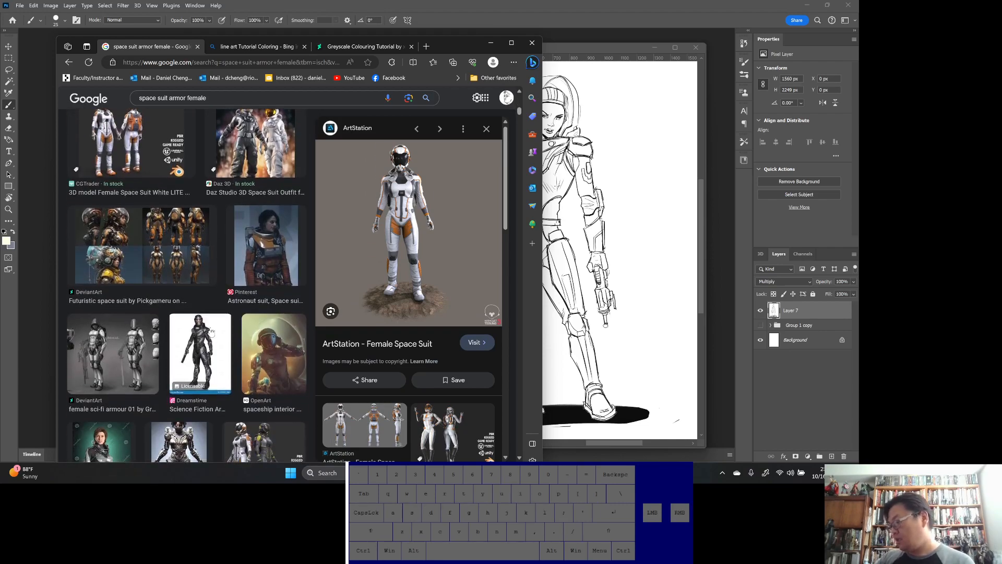
scroll(97, 253, "up", 5)
left_click(97, 253)
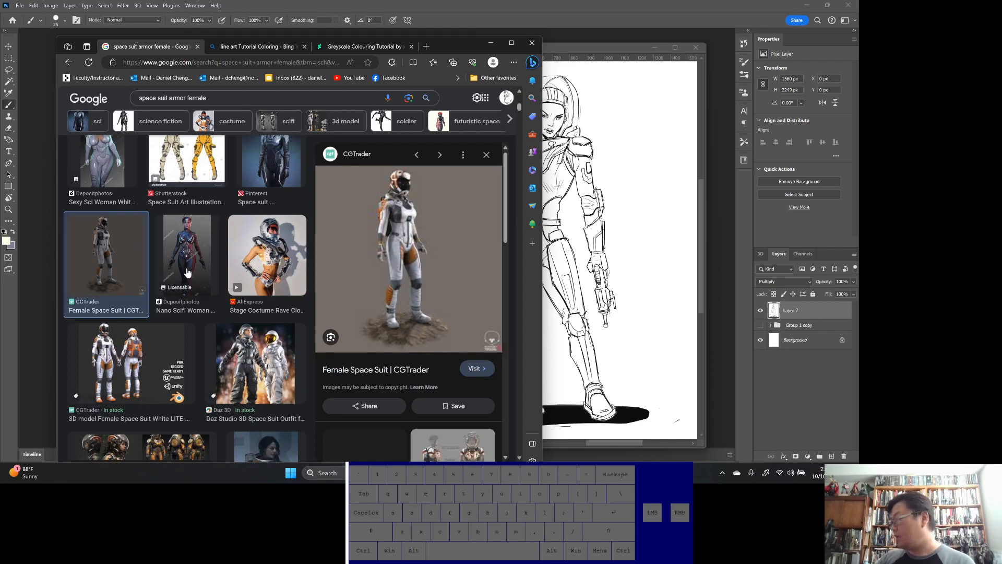
left_click(186, 269)
left_click(131, 365)
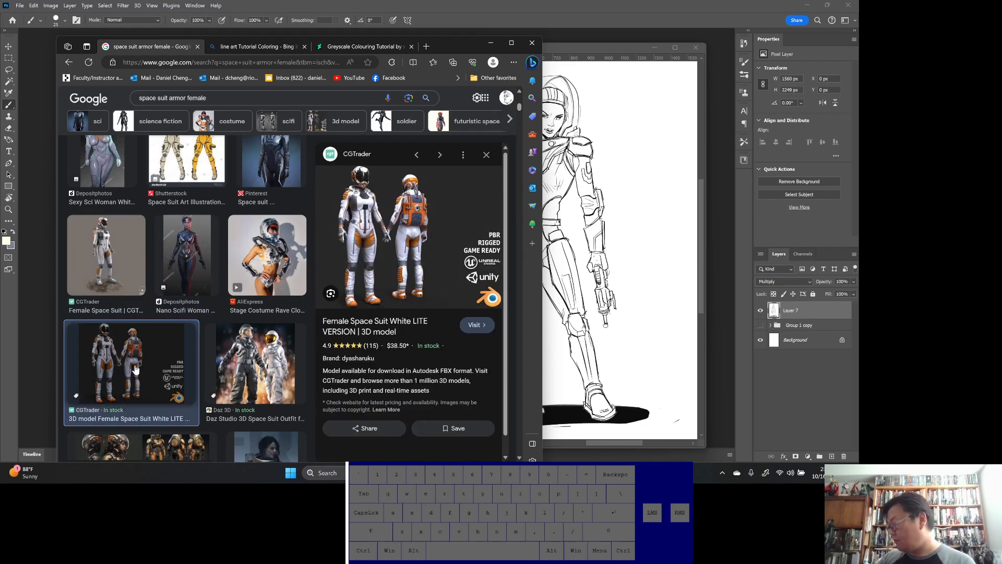
scroll(262, 350, "down", 5)
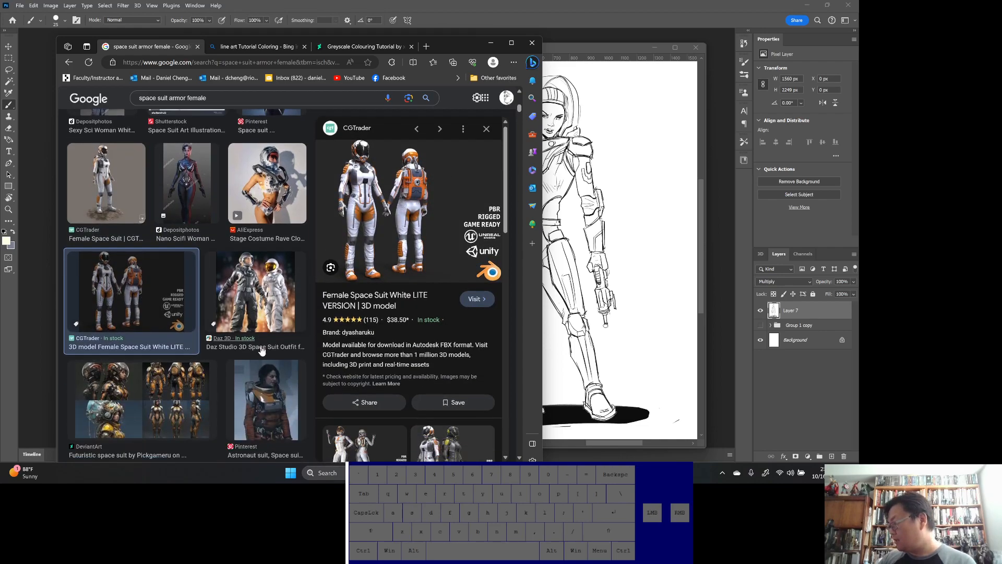
scroll(262, 350, "down", 8)
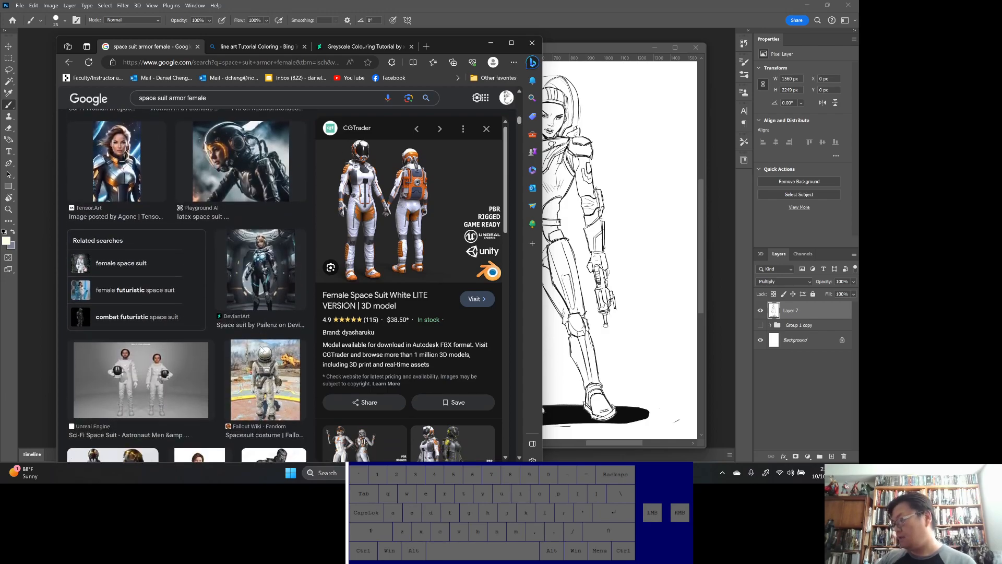
- Find the helmeted orange-and-white The Martian space suit image through the related images and copy it
left_click(201, 332)
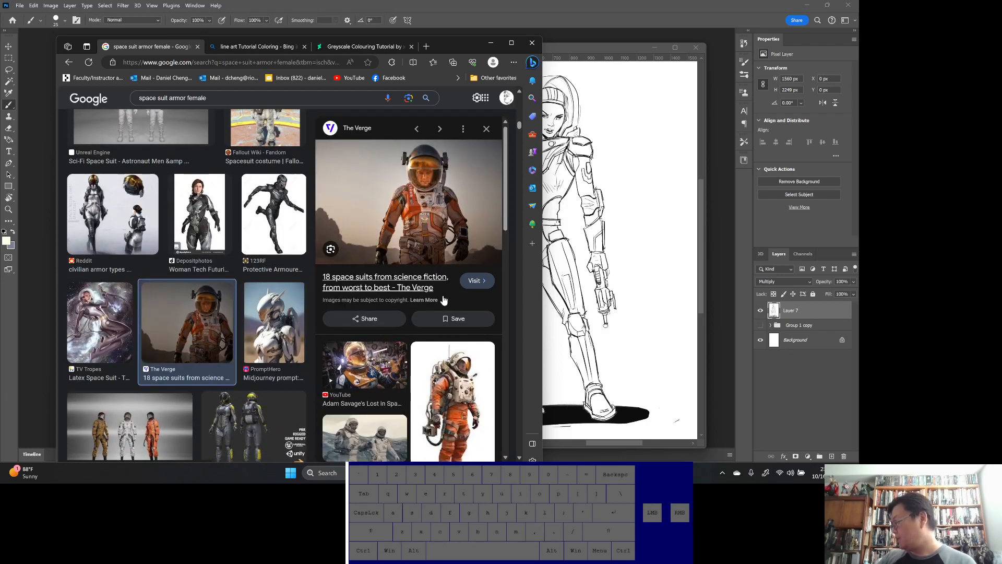
scroll(386, 299, "down", 5)
left_click(386, 299)
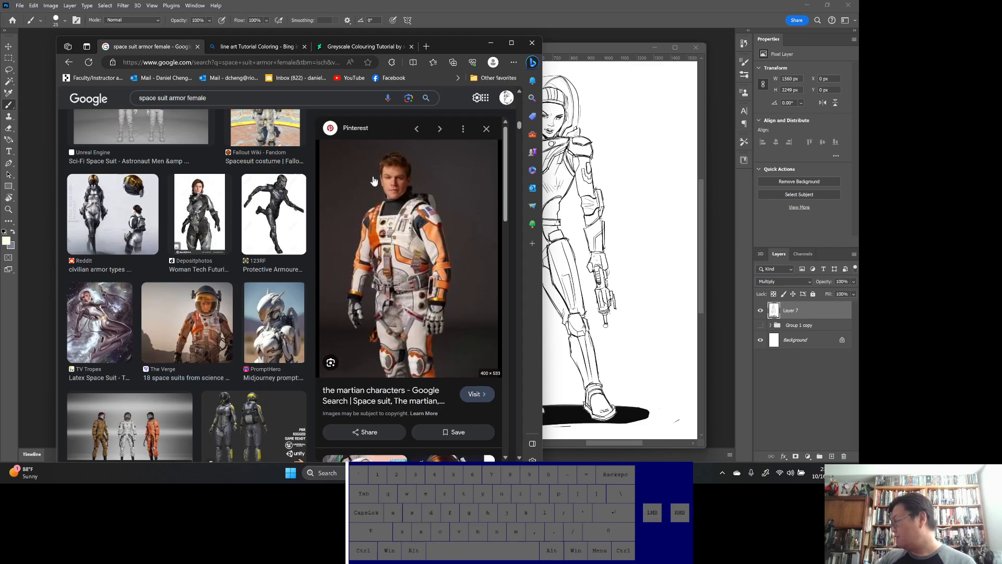
scroll(422, 319, "down", 5)
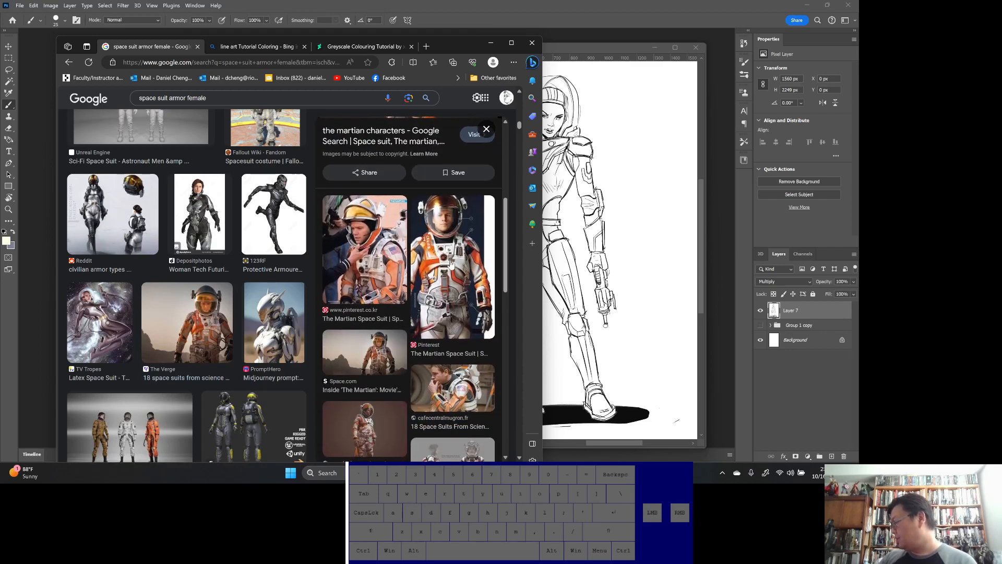
left_click(451, 263)
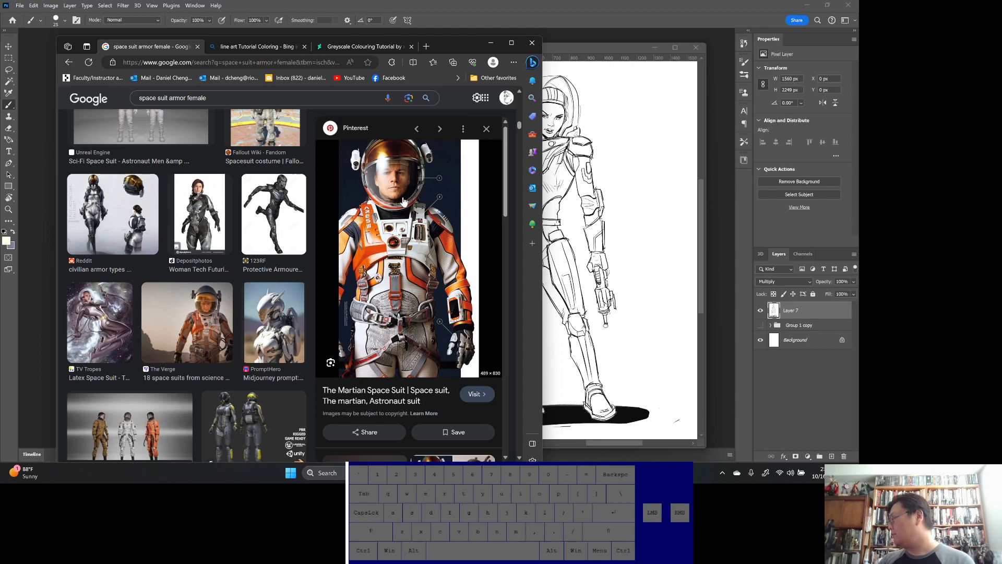
right_click(423, 250)
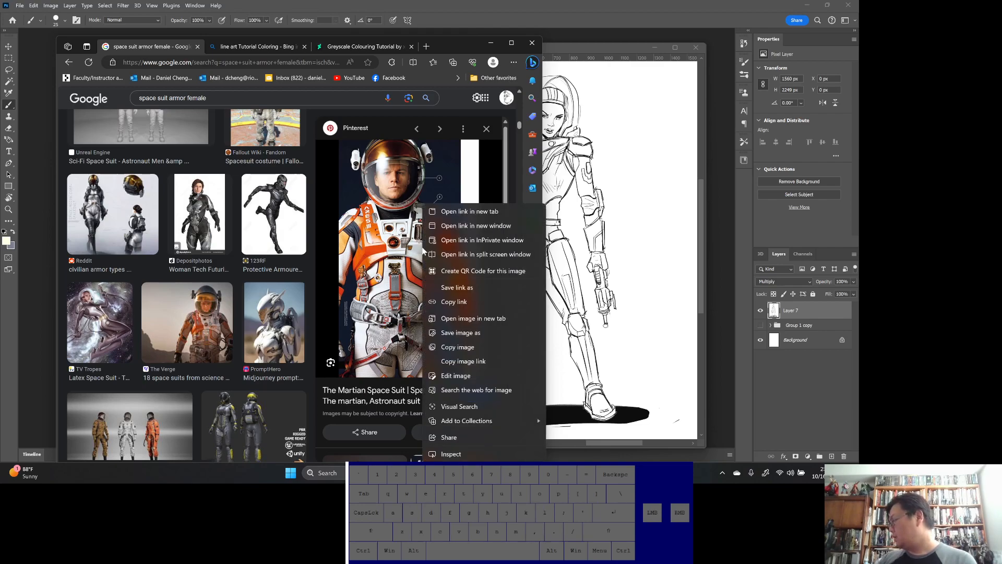
left_click(469, 347)
- Switch to Photoshop, create a new document at the copied image's size, and paste the space suit reference into it
left_click(588, 129)
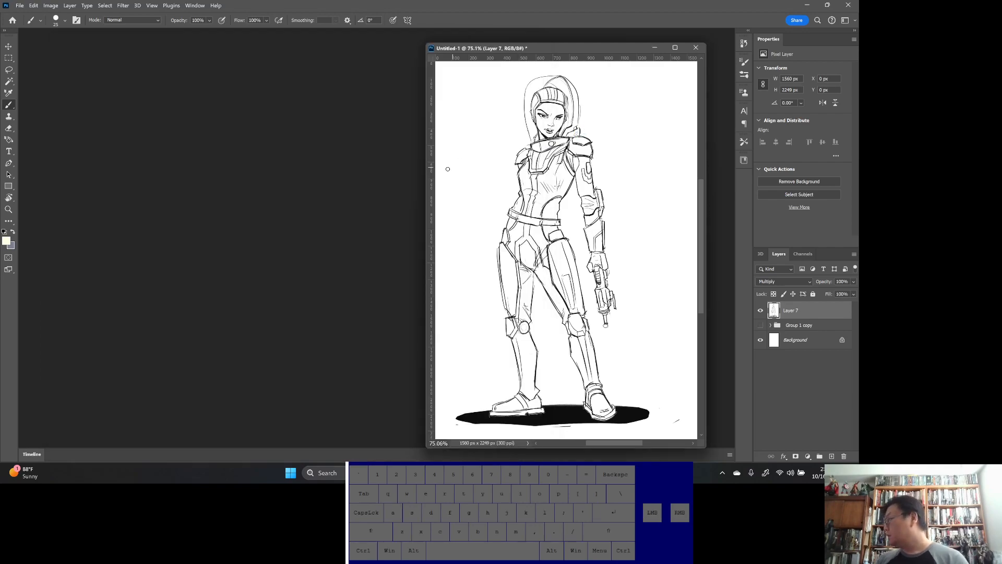
left_click(164, 144)
key("ctrl+n")
key("Return")
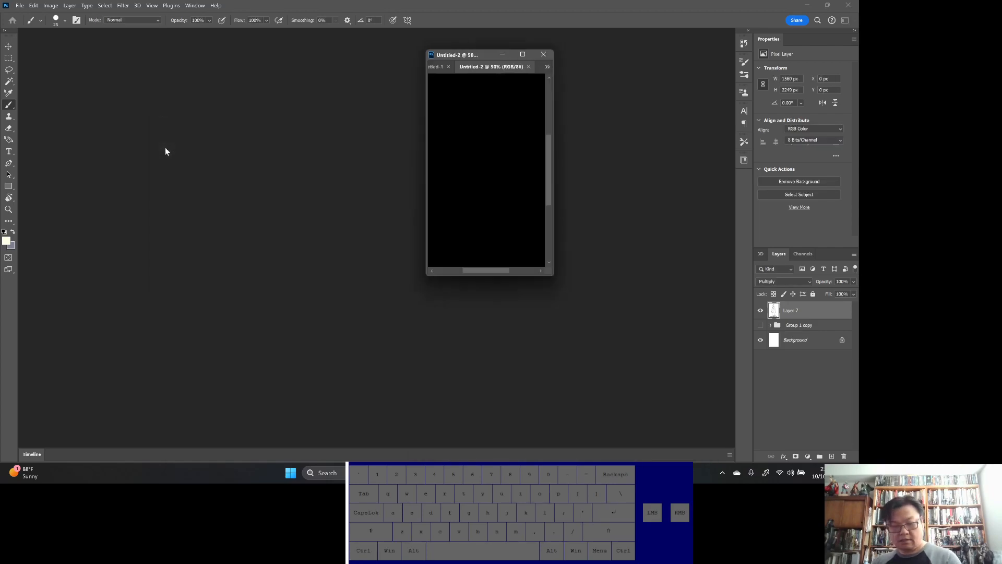
key("ctrl+v")
- Float the reference document in its own window, enlarge it to fit the screen, and arrange it beside the line-art window
mouse_move(475, 73)
left_mouse_down()
mouse_move(89, 102)
mouse_move(96, 94)
left_mouse_up()
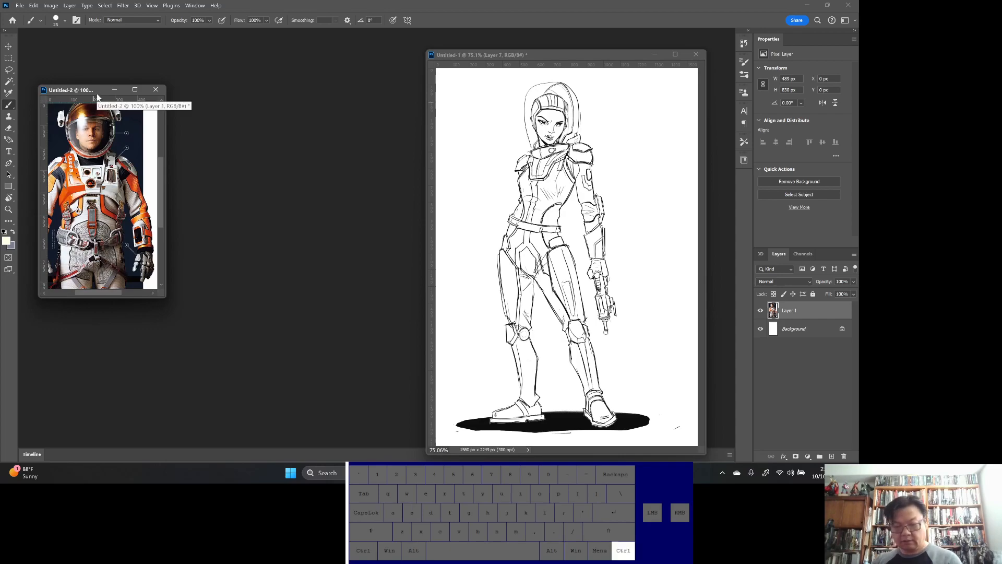
key("ctrl+0")
left_click_drag(536, 58, 486, 54)
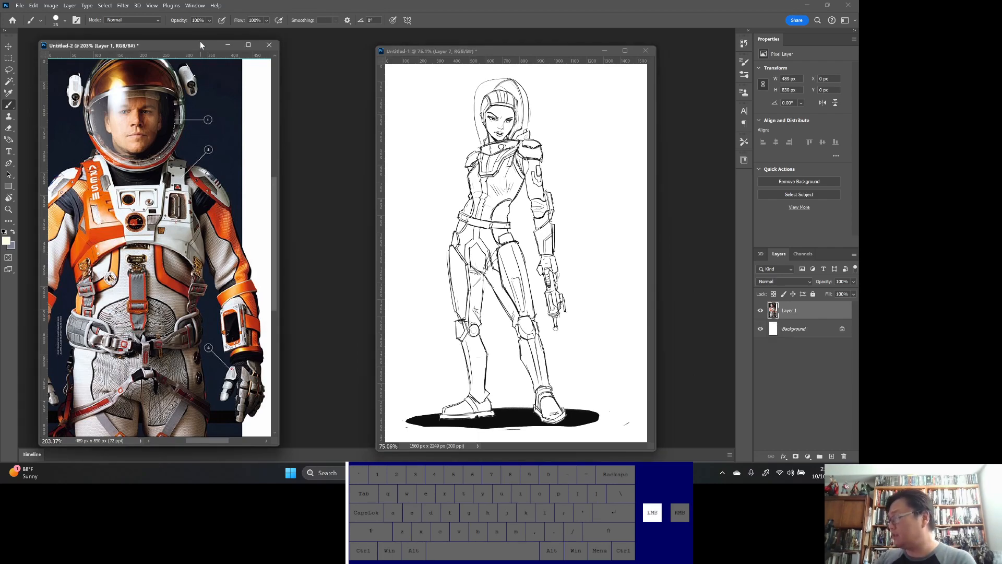
left_click_drag(200, 44, 206, 42)
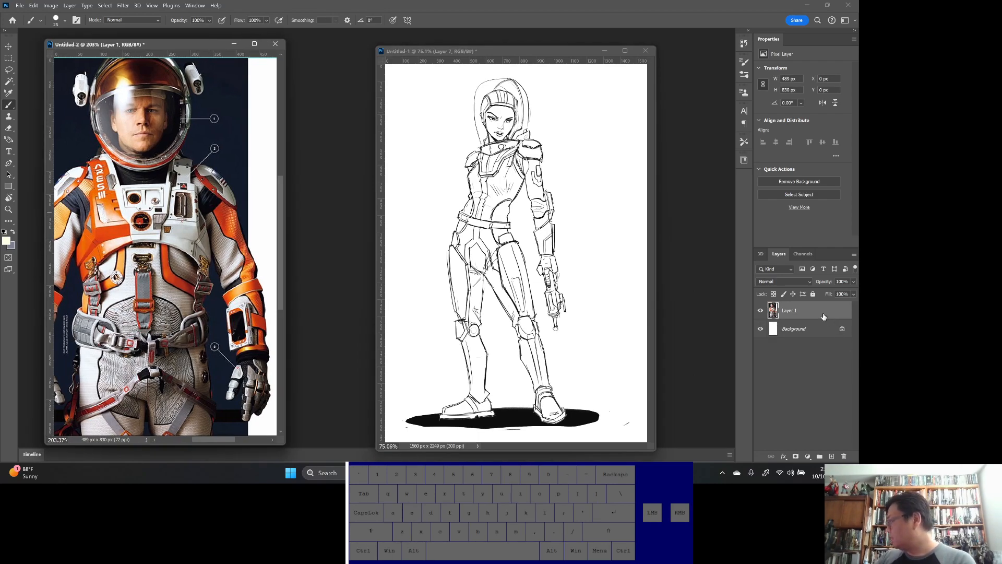
- Duplicate the pasted reference layer and open the Filter Gallery on the copy
key("ctrl")
key("ctrl+j")
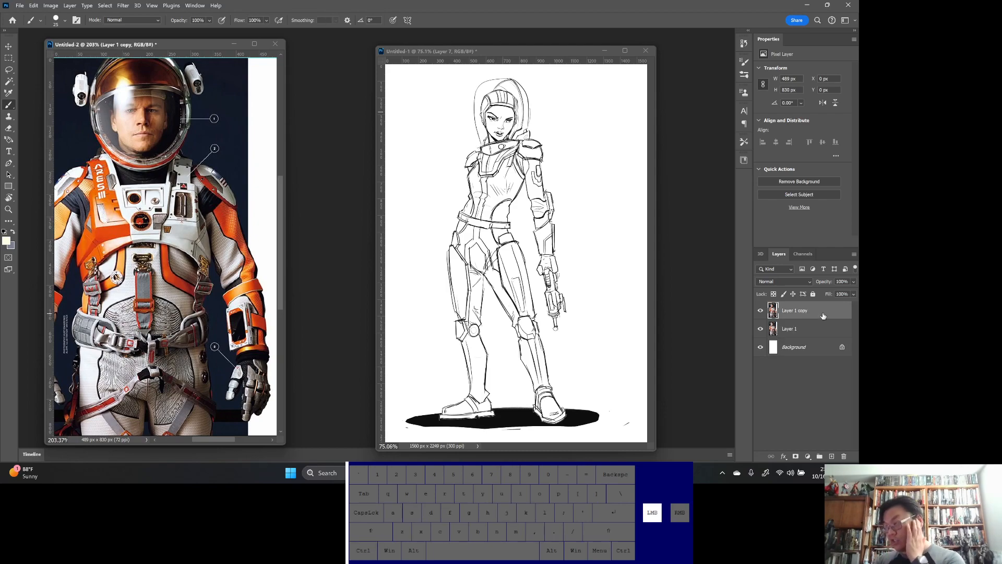
left_click(125, 6)
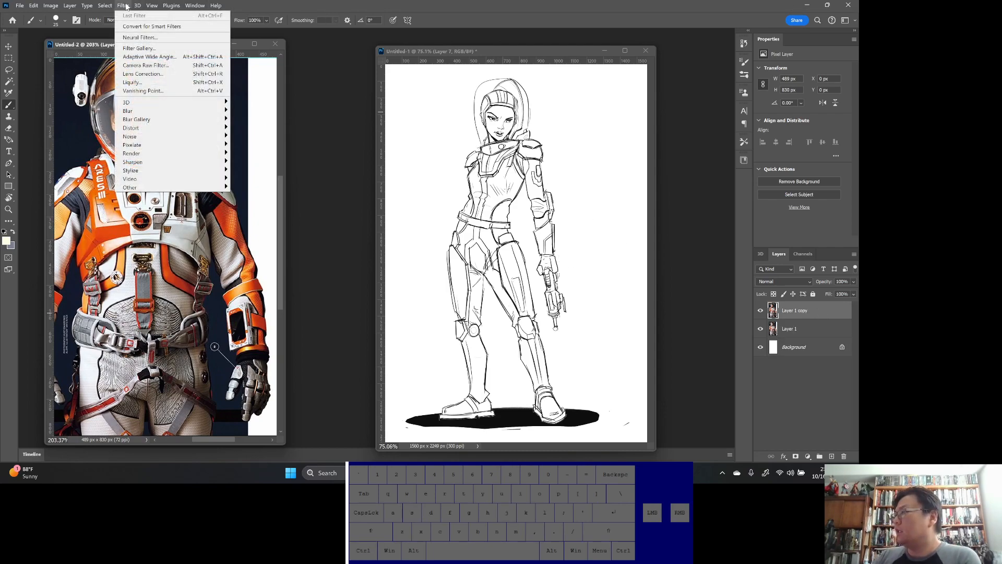
left_click(139, 49)
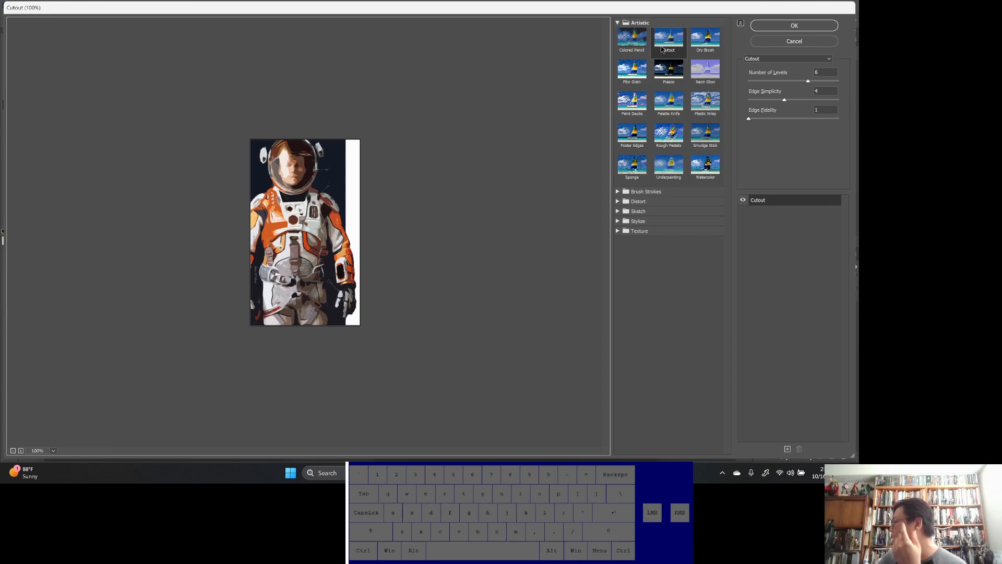
- Look through the Filter Gallery's Stylize, Texture, Sketch and Distort categories for a suitable simplifying effect
left_click(618, 222)
left_click(618, 223)
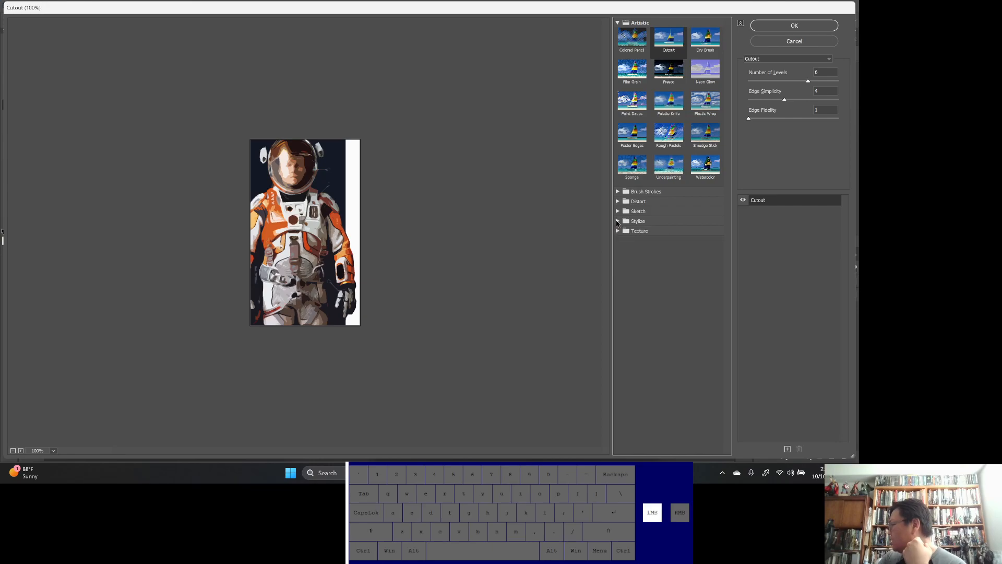
left_click(618, 230)
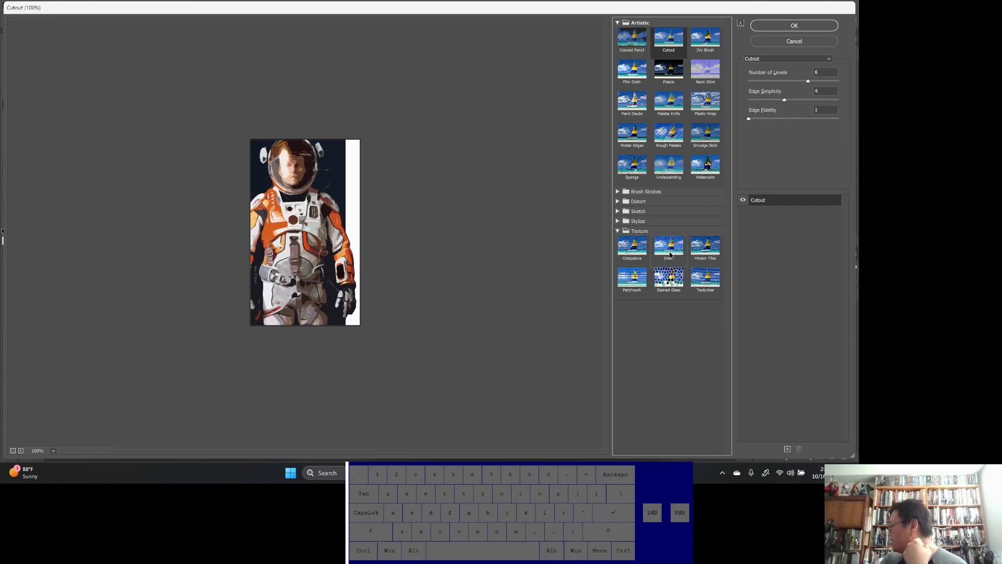
left_click(617, 221)
left_click(617, 222)
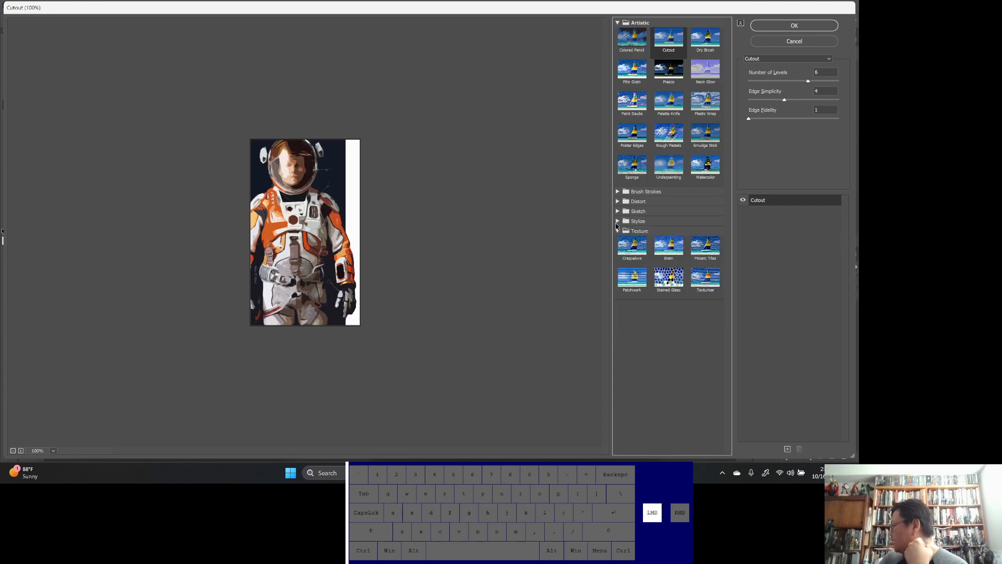
left_click(618, 211)
left_click(618, 212)
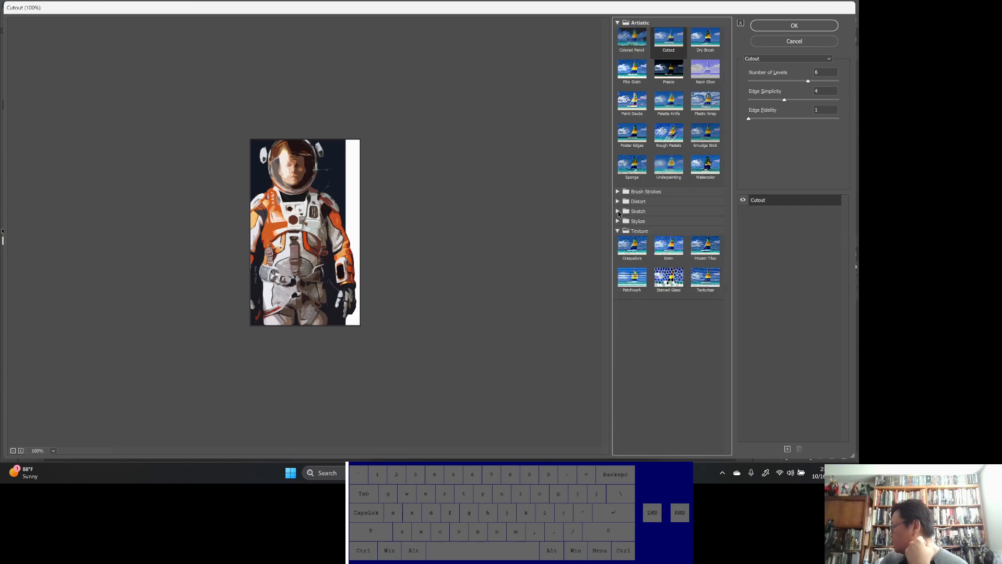
left_click(617, 203)
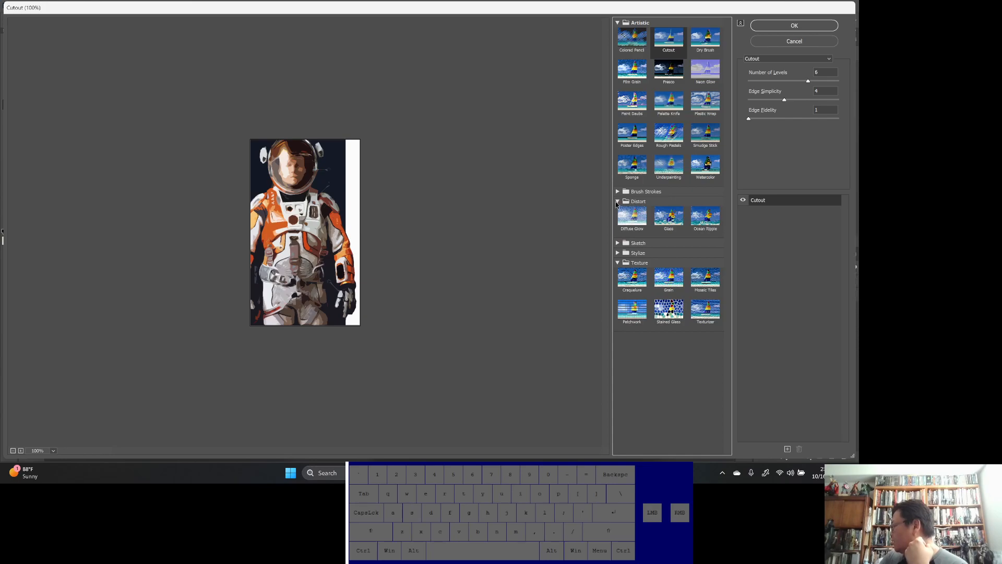
- Try the Glass, Stained Glass and Palette Knife filters on the reference copy while browsing the other filter categories
left_click(674, 224)
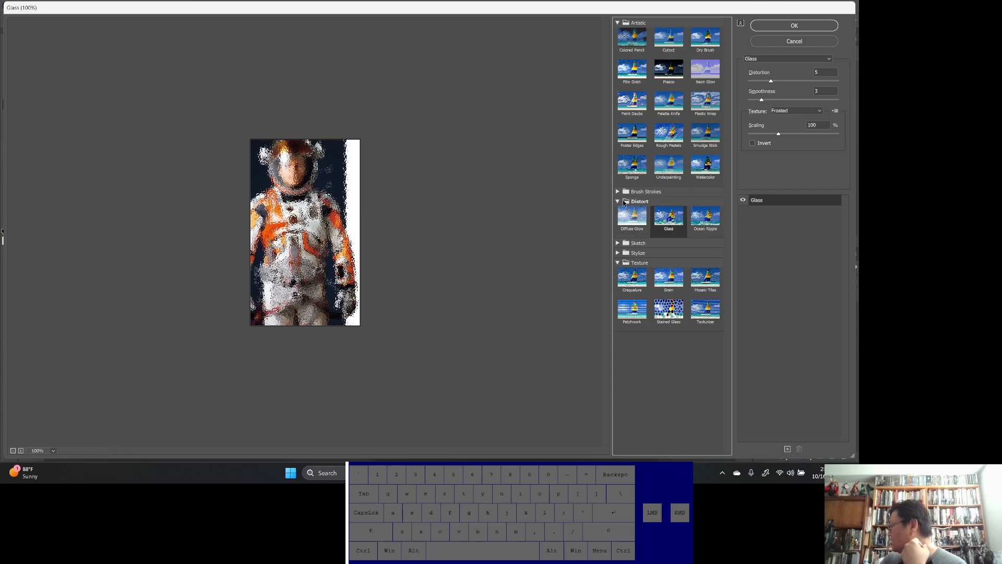
left_click(619, 192)
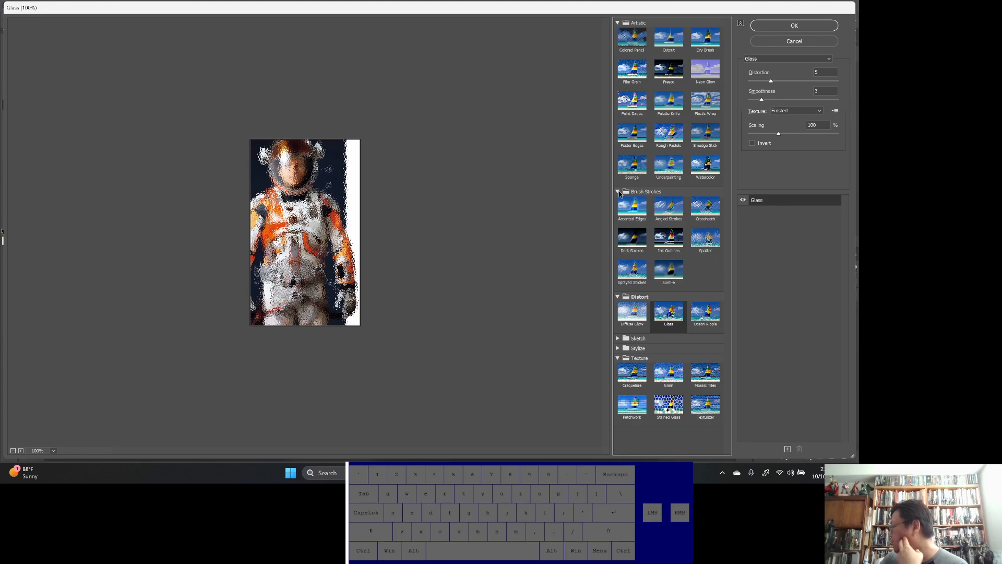
left_click(668, 404)
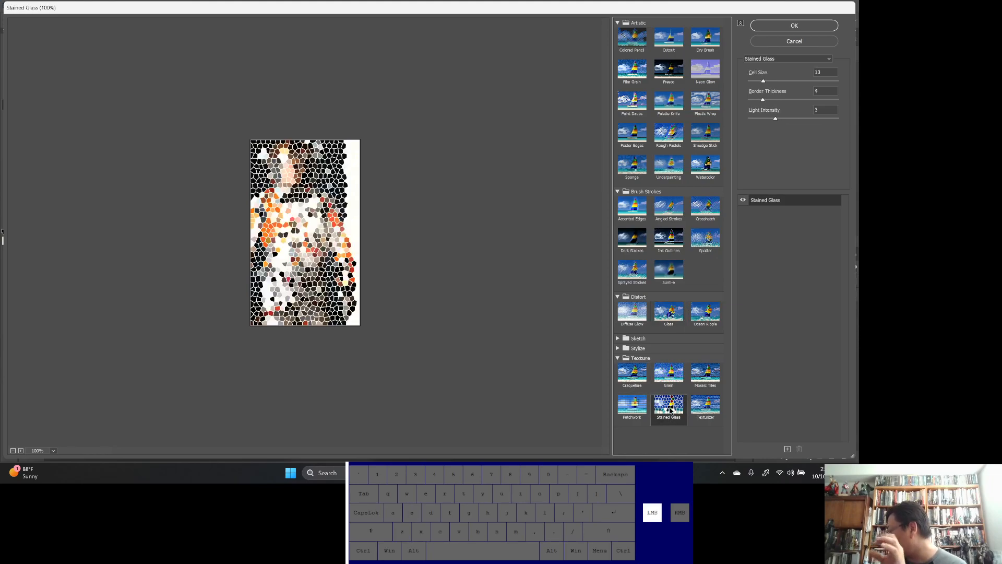
left_click(616, 349)
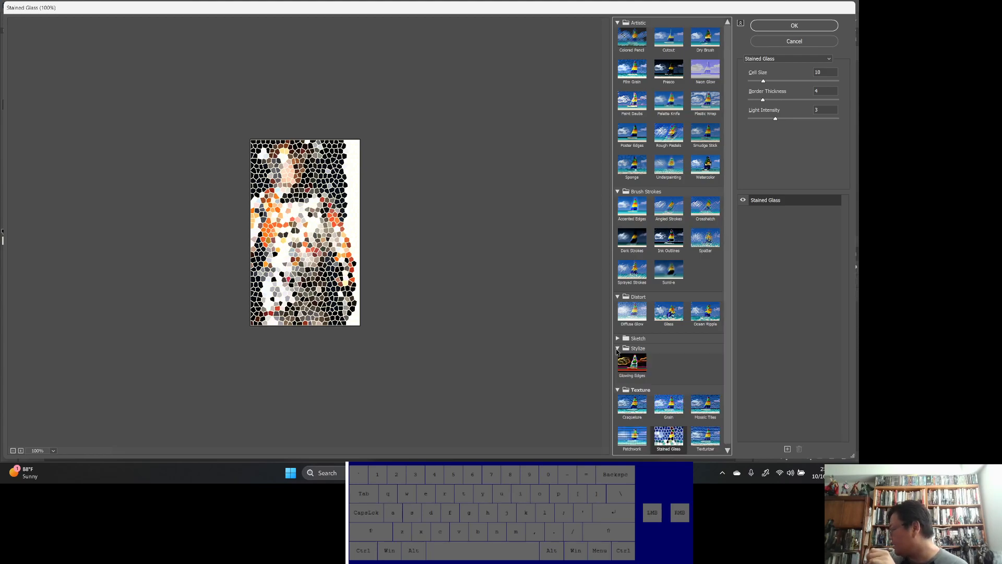
left_click(618, 339)
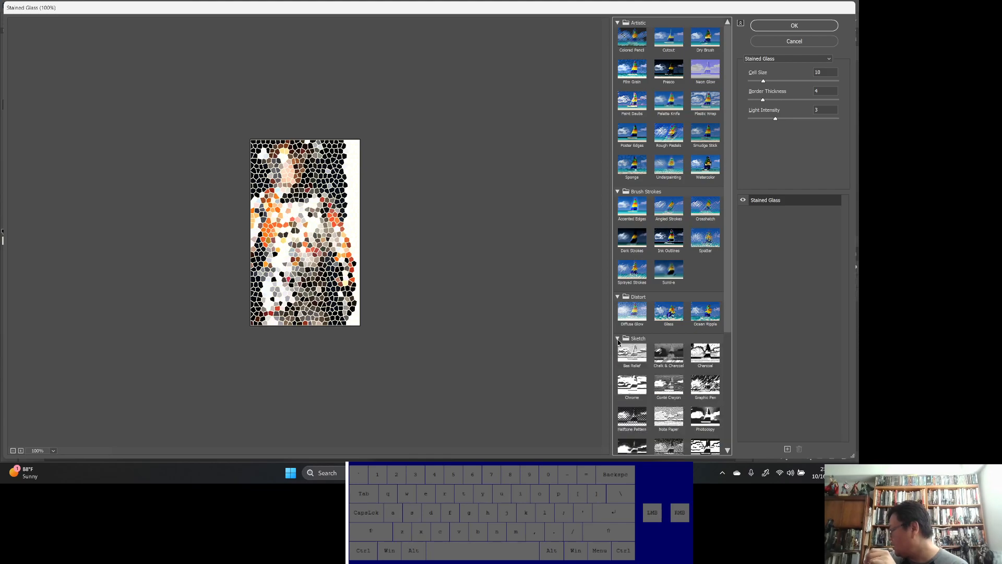
left_click(617, 340)
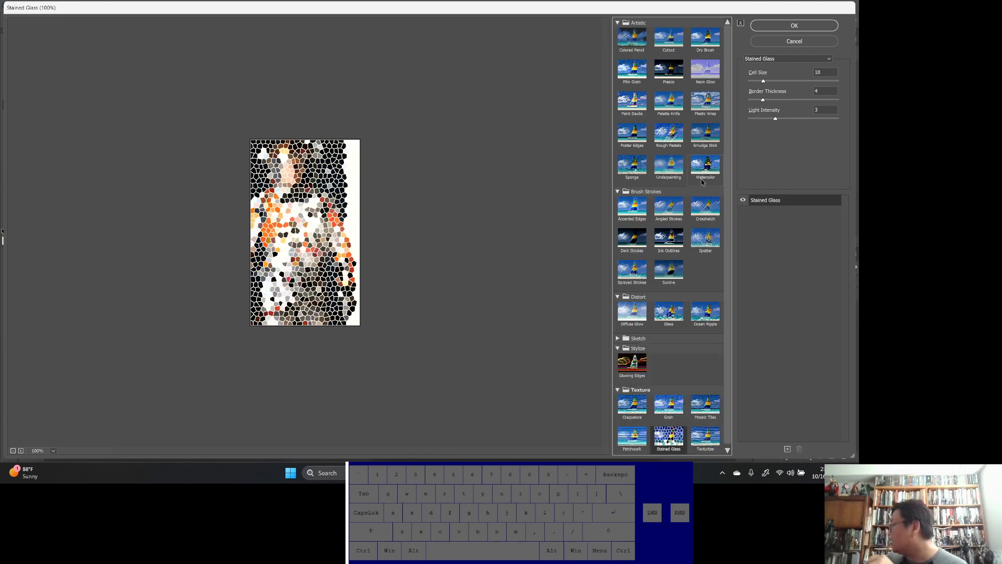
left_click(639, 110)
left_click(671, 107)
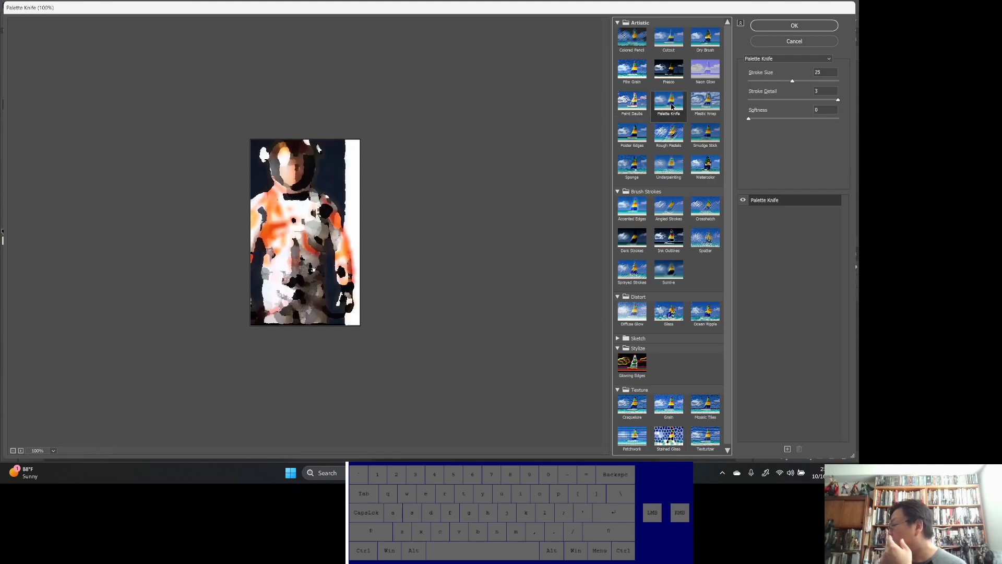
- Apply the Cutout filter to the reference copy with Number of Levels 8, Edge Simplicity 4 and Edge Fidelity 1
left_click(669, 41)
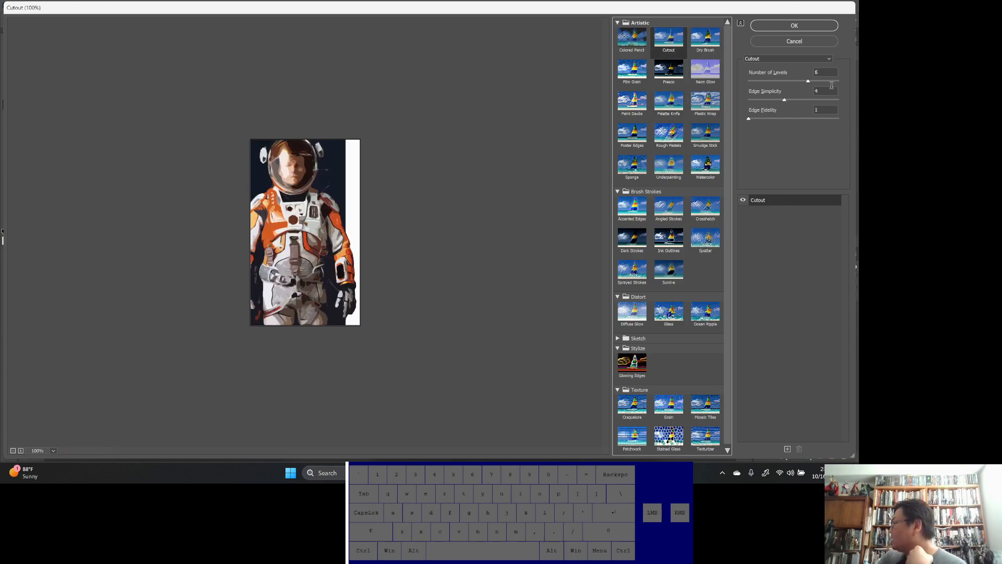
left_click_drag(809, 84, 845, 86)
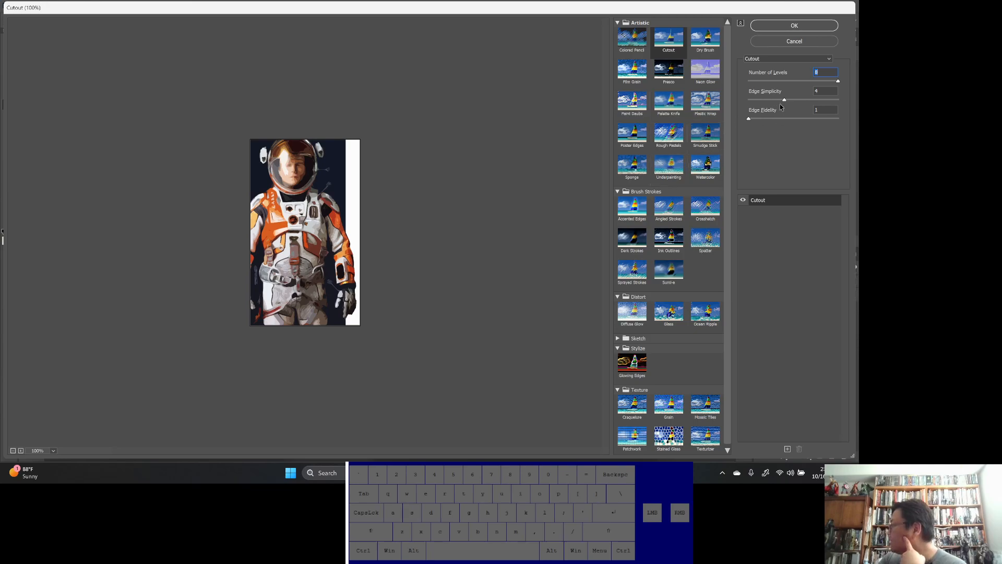
left_click(800, 28)
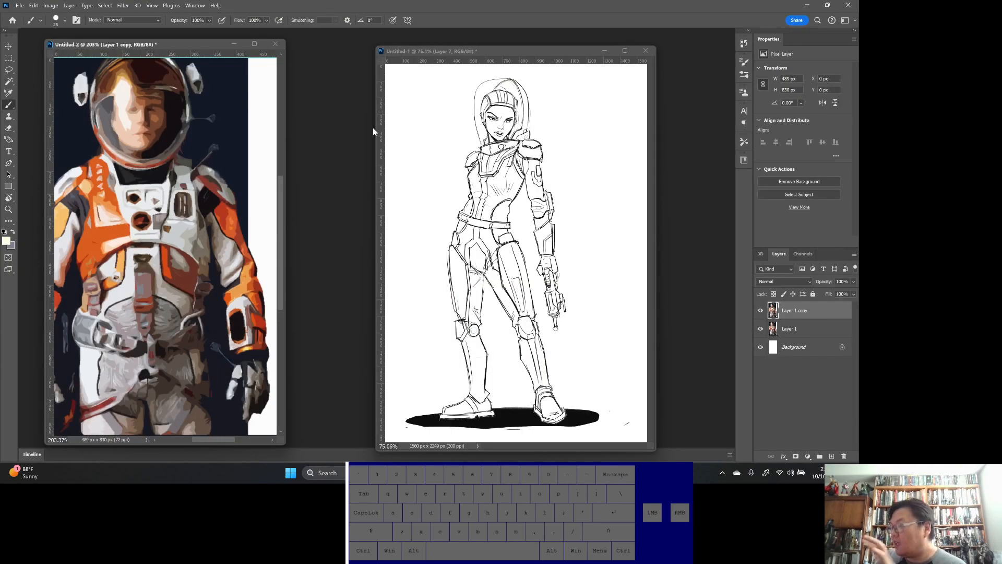
- Toggle the Cutout-filtered reference copy's visibility to compare it with the original image underneath
left_click(759, 310)
left_click(760, 311)
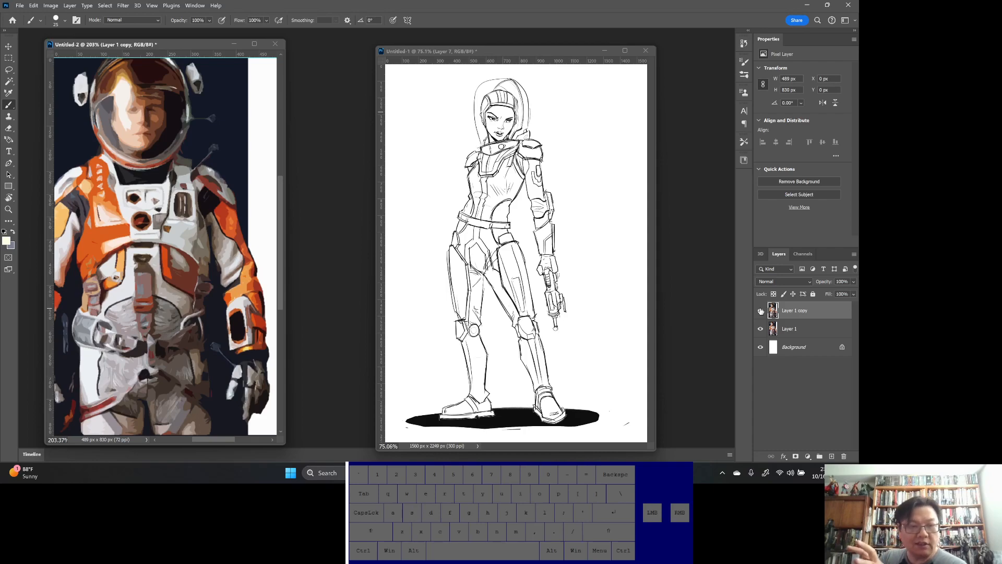
left_click(760, 311)
left_click(760, 310)
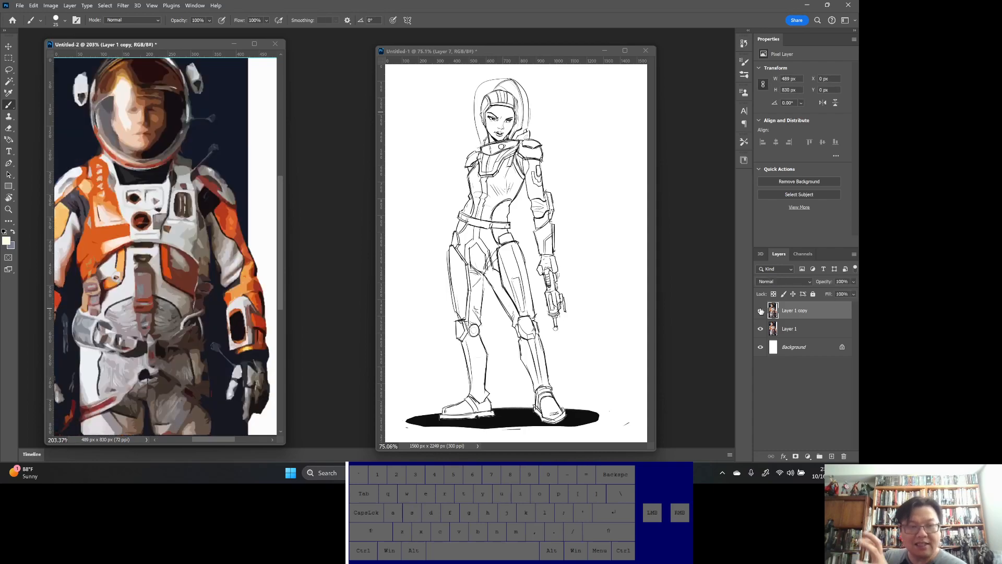
left_click(761, 311)
left_click(760, 311)
left_click(760, 310)
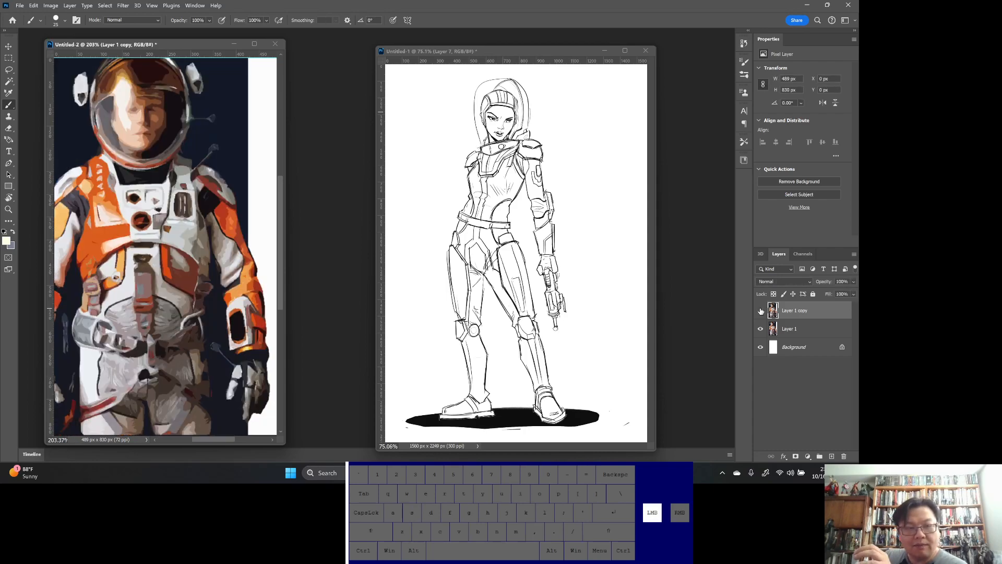
left_click(760, 310)
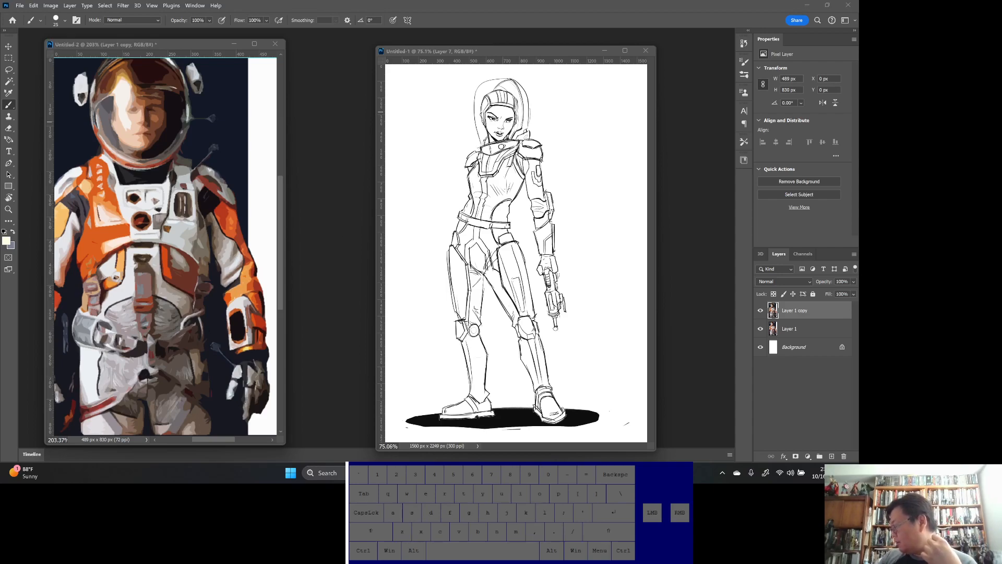
- Switch to the browser to view the DeviantArt greyscale colouring tutorial, and return to the drawing
left_click(459, 473)
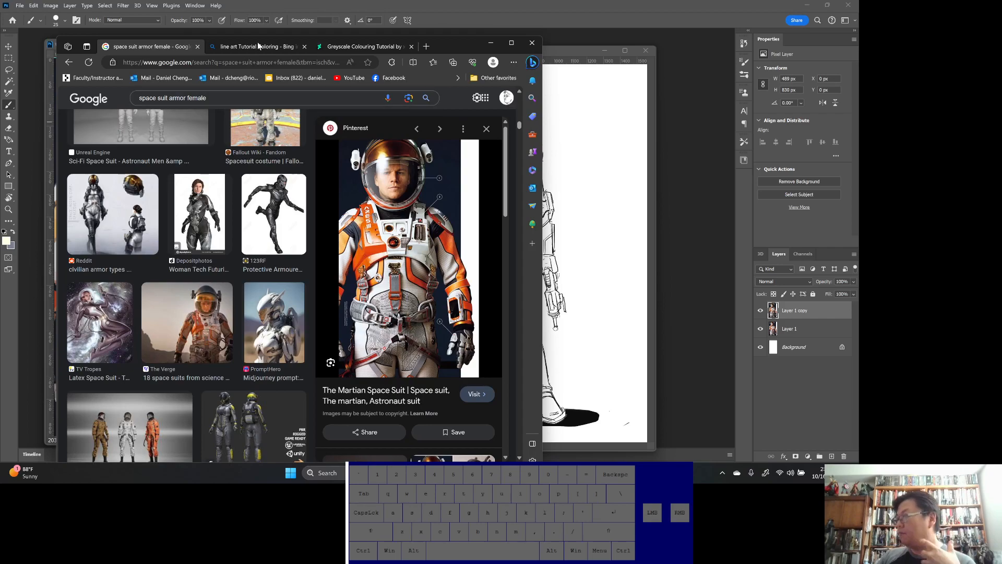
left_click(364, 47)
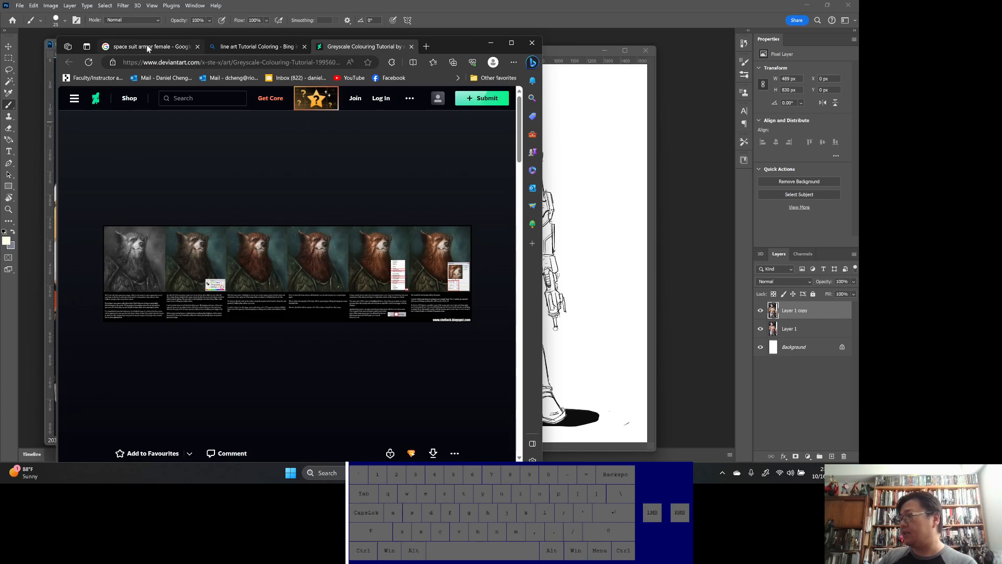
left_click(492, 44)
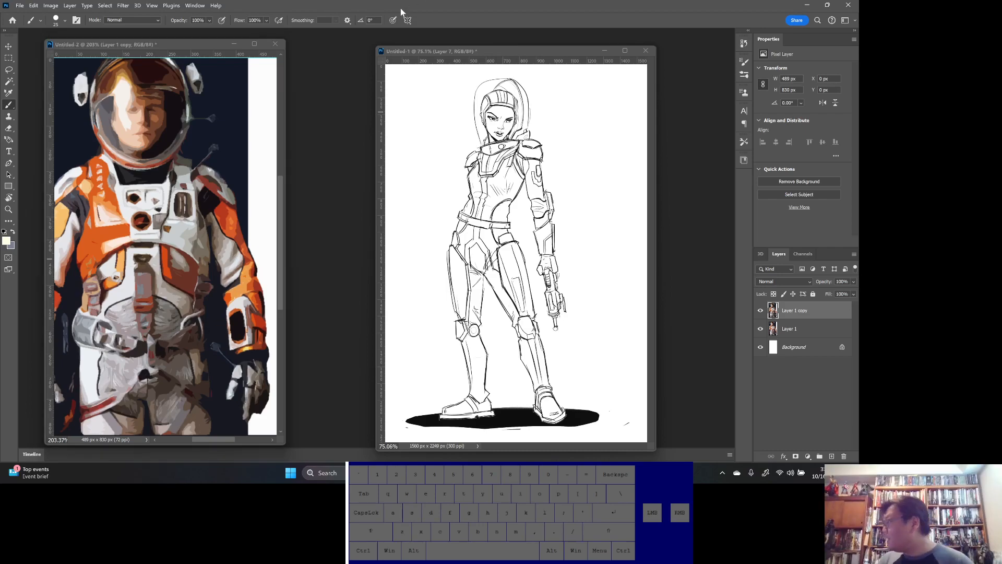
- Move the line-art window closer to the reference image and toggle Layer 7's visibility to check its content
left_click_drag(502, 50, 455, 40)
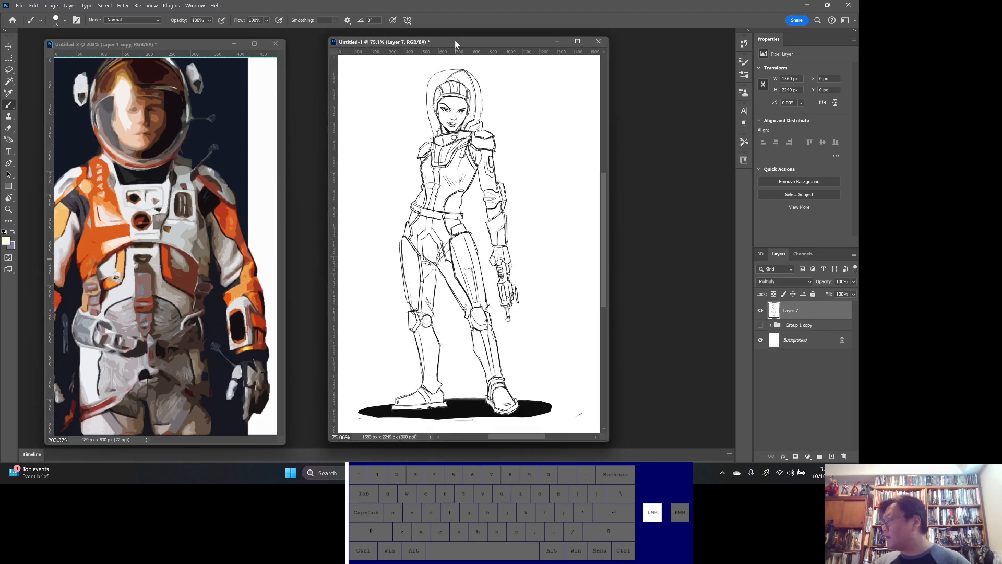
left_click(760, 312)
left_click(760, 311)
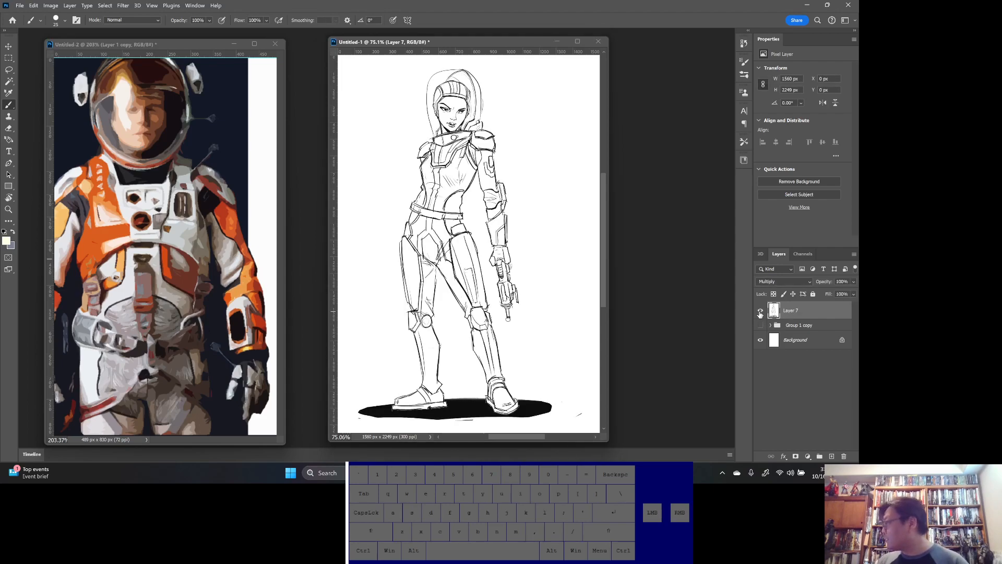
- Keep the line-art layer's blend mode at Multiply and add a new empty layer beneath it, above Group 1 copy
left_click(783, 281)
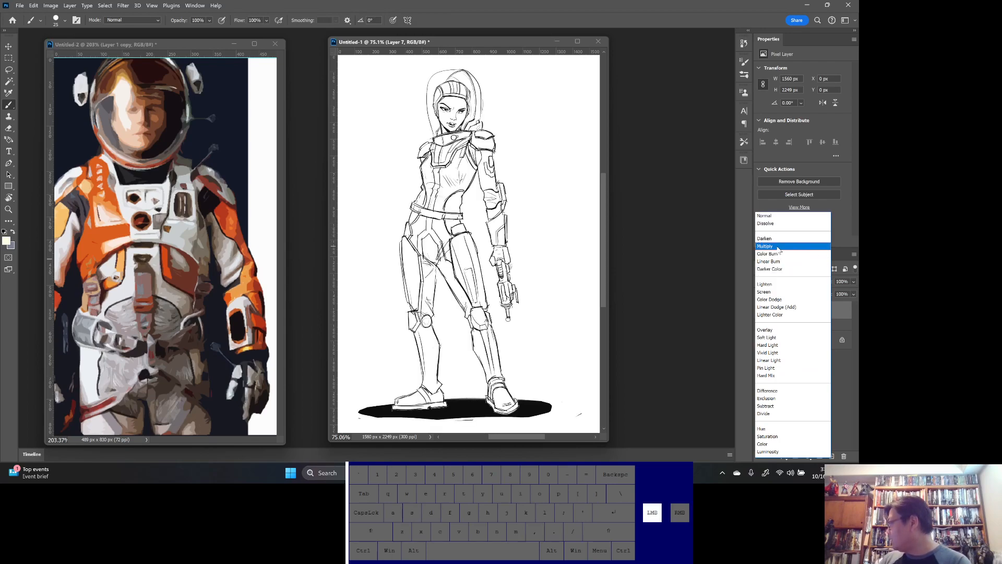
left_click(777, 246)
left_click(805, 326)
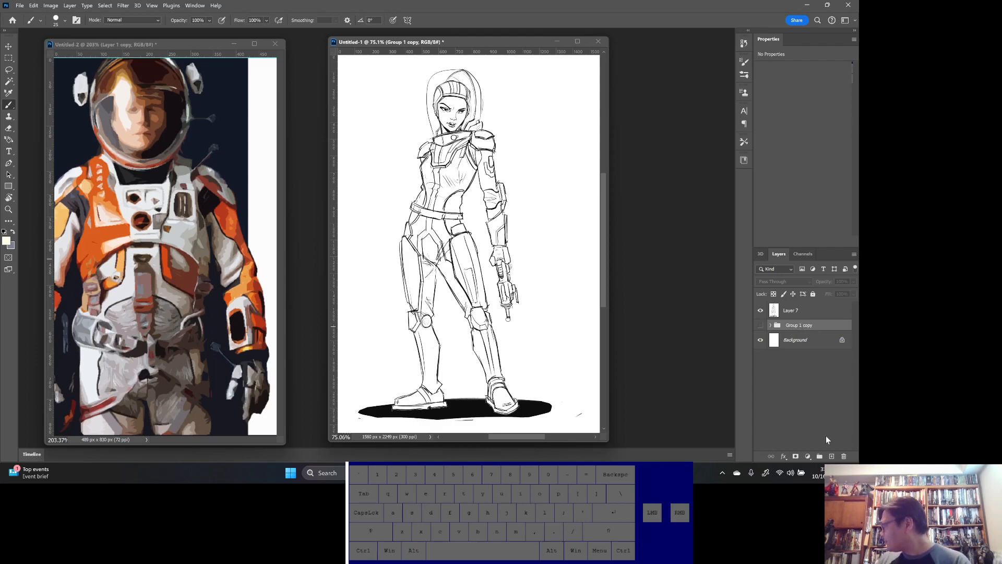
left_click(832, 457)
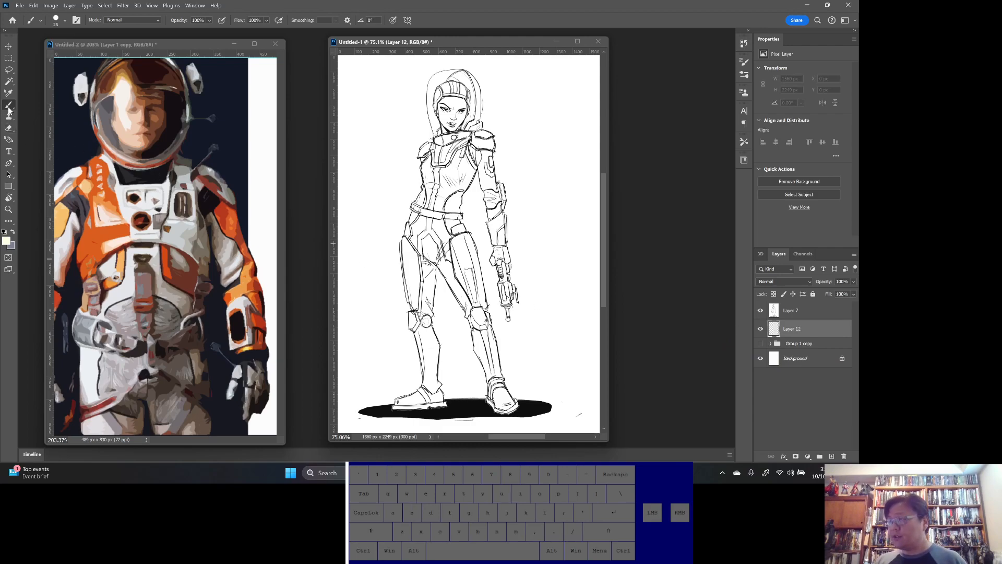
- Sample the red-orange from the reference suit's sleeve and try painting it over the character's chest with an enlarged brush
left_click(223, 218, "alt")
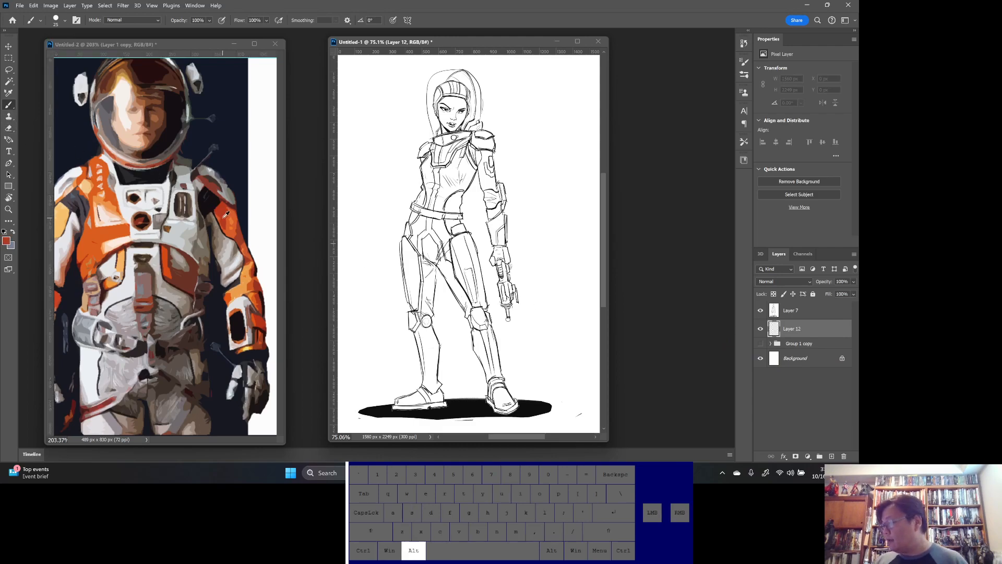
key("bracketright")
key("bracketright")
key("bracketright")
key("bracketright")
key("bracketright")
left_click_drag(449, 153, 444, 185)
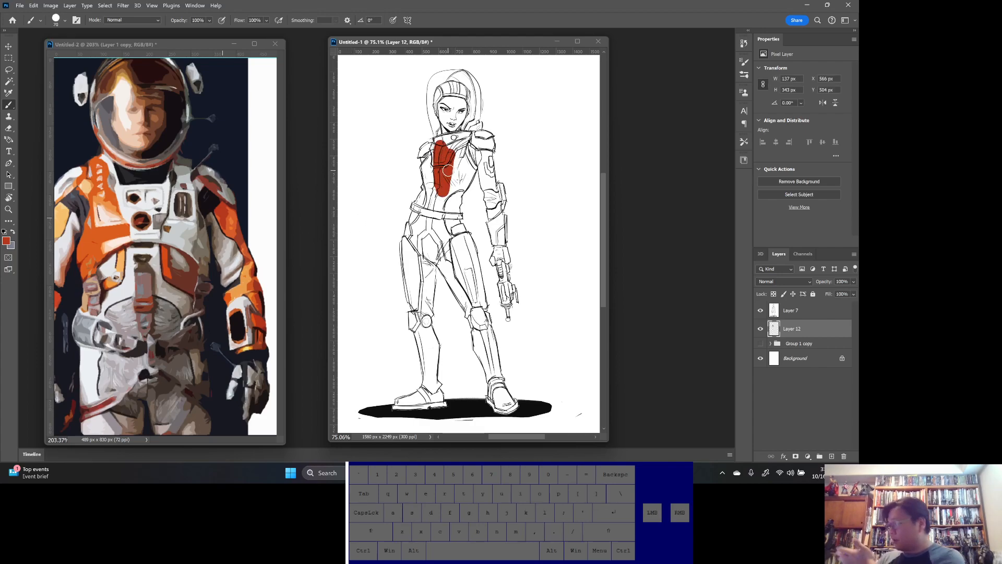
key("ctrl+z")
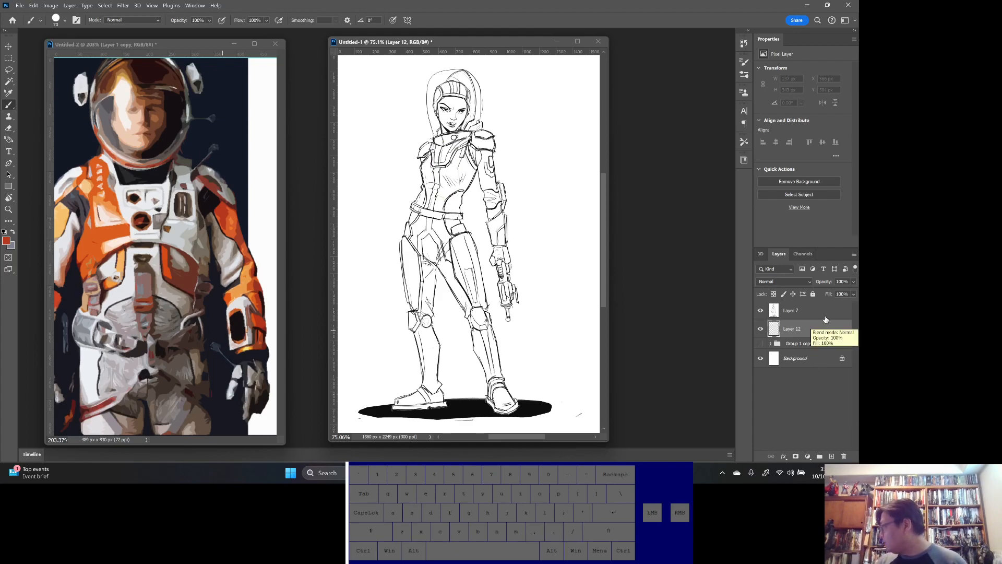
- Try to select the white area around the character and between the legs on the line-art layer with the Magic Wand
left_click(825, 316)
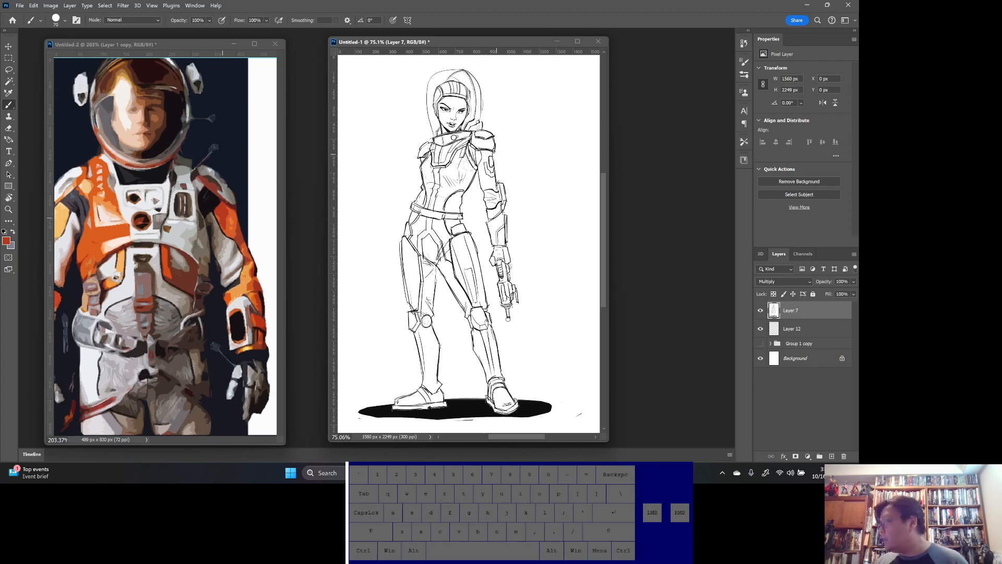
left_click(9, 80)
left_click(548, 158)
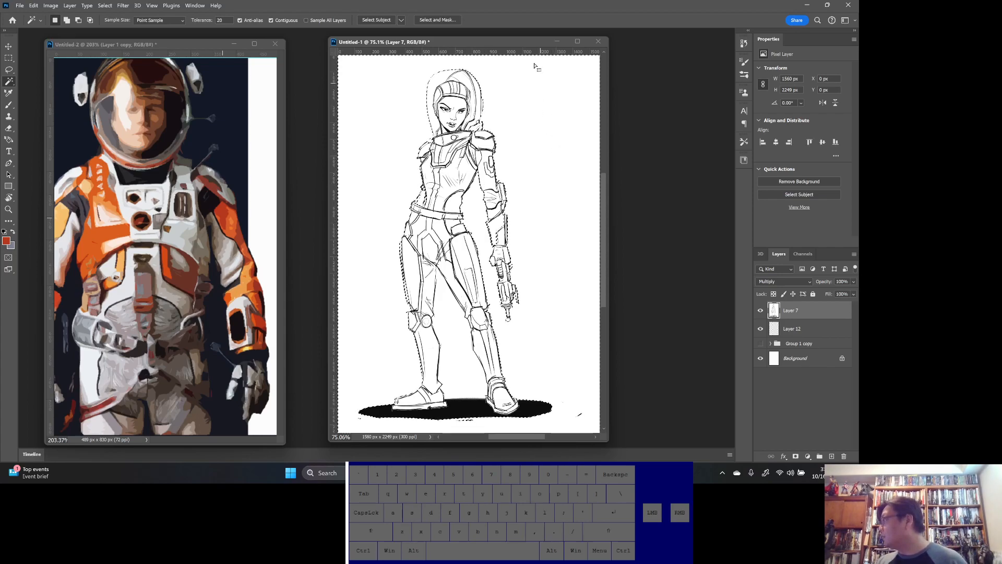
left_click(467, 385, "shift")
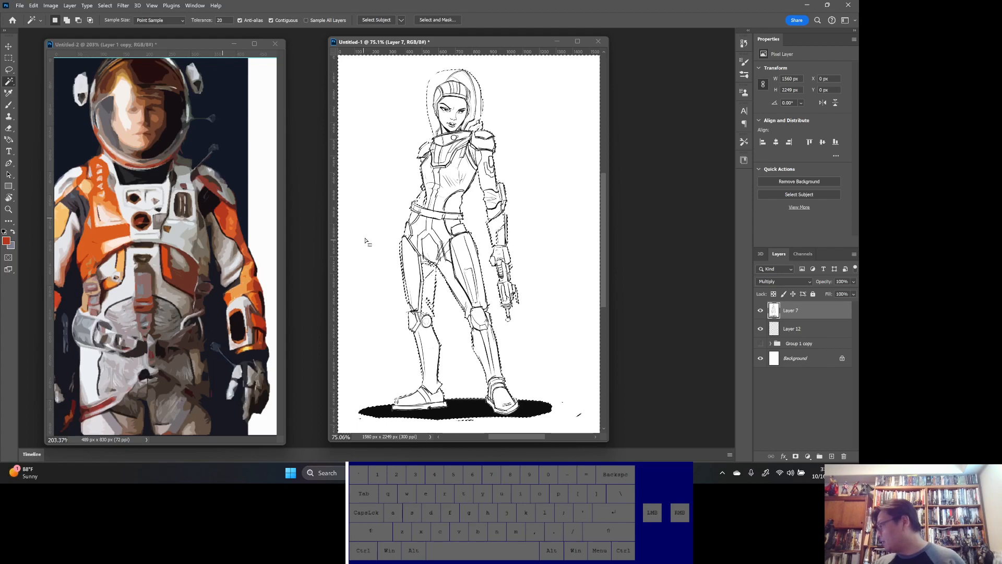
left_click(443, 306, "ctrl")
left_click(443, 307, "ctrl")
left_click_drag(428, 235, 445, 234)
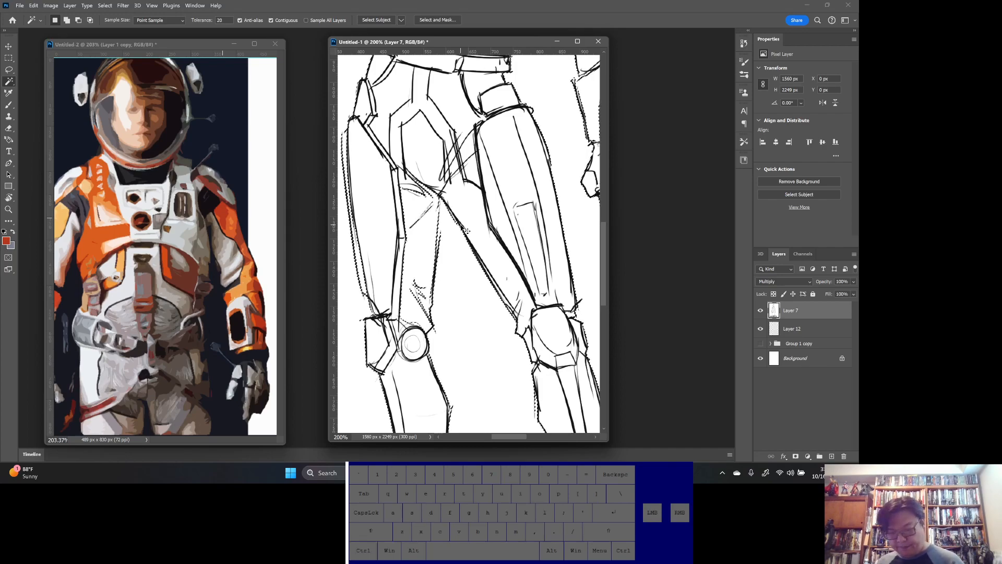
key("ctrl+s")
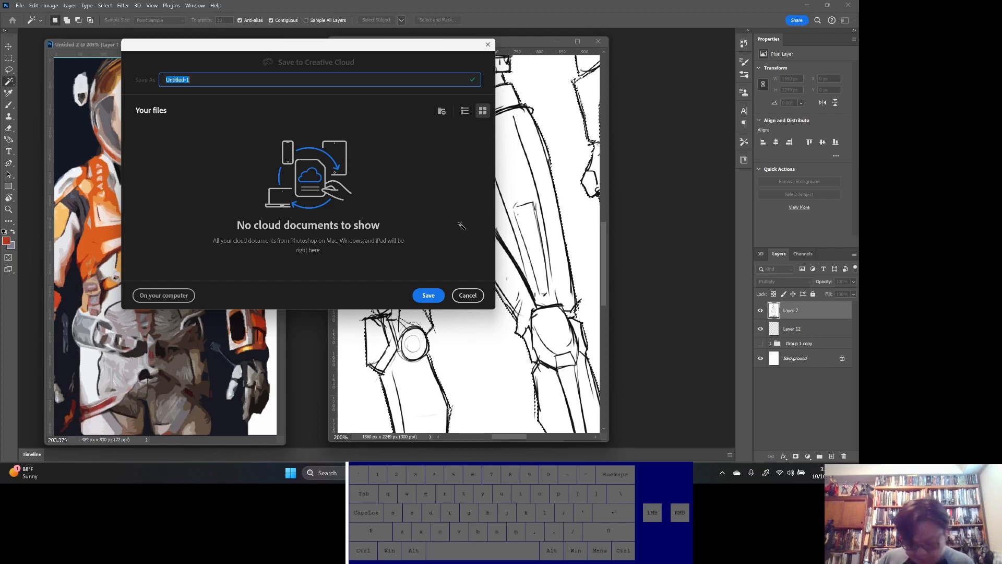
left_click(468, 295)
key("ctrl+d")
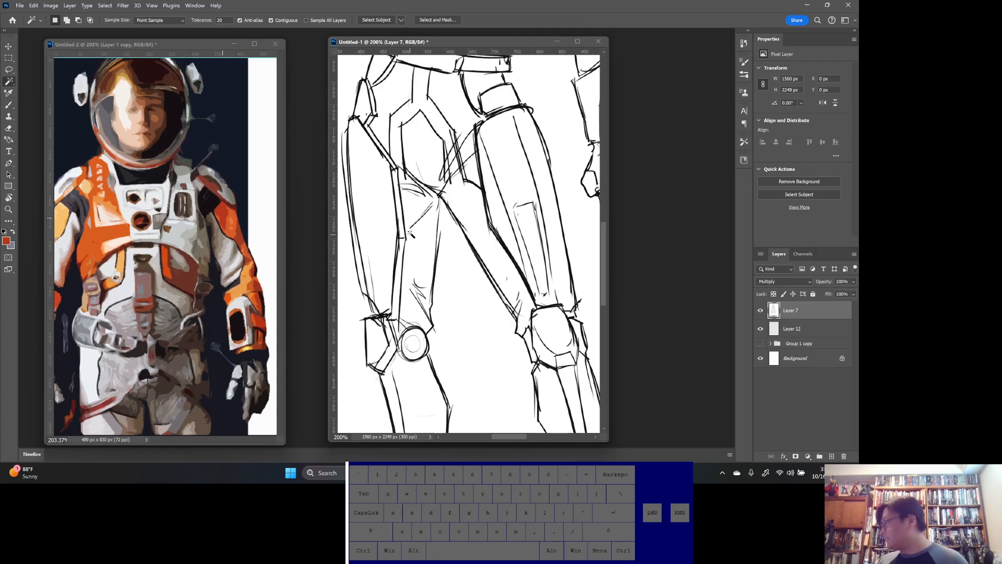
- Set the foreground colour to black (000000) and close the gap in the inner-thigh line below the crotch with a much smaller brush
left_click(7, 240)
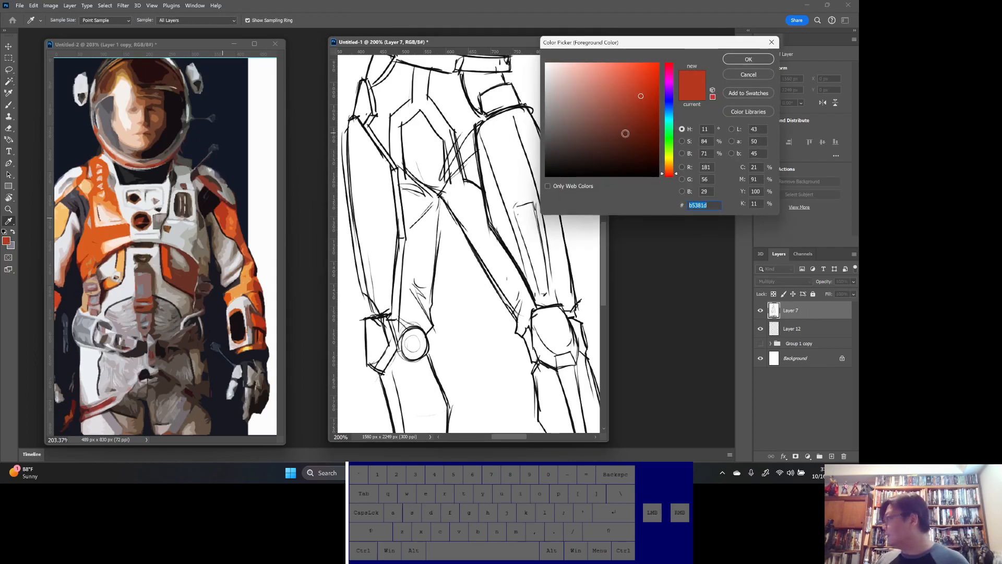
left_click_drag(623, 130, 544, 176)
left_click(726, 63)
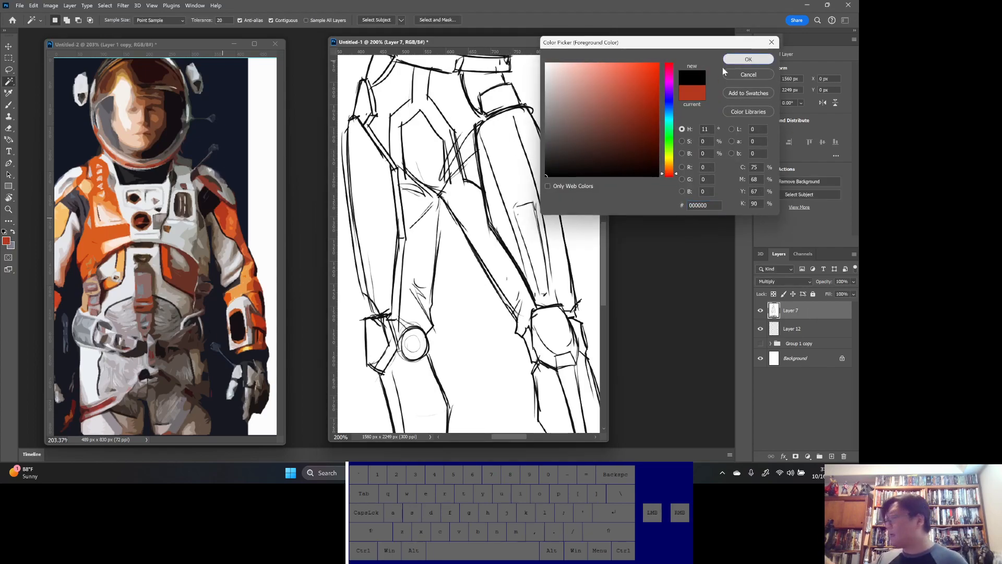
left_click(9, 104)
key("bracketleft")
key("bracketleft")
key("bracketleft")
key("bracketleft")
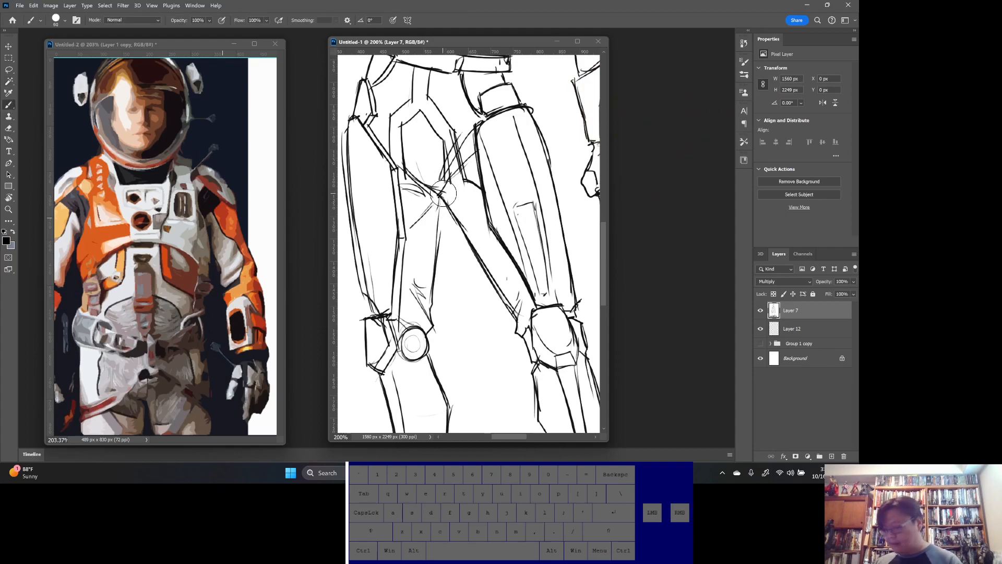
key("bracketleft")
key("bracketleft")
key("bracketleft")
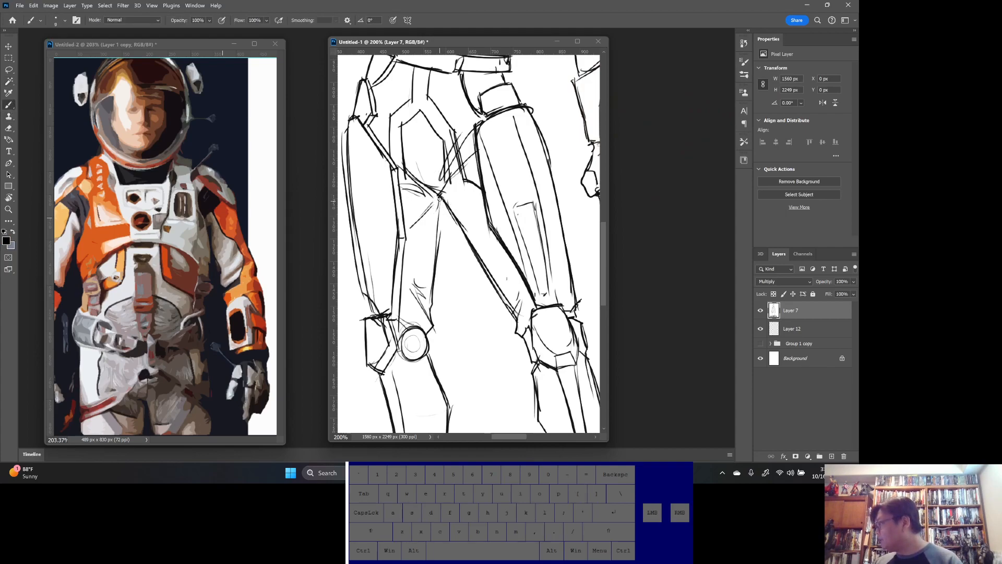
left_click_drag(441, 196, 435, 242)
- Check the character's outline for open gaps from the waist up to the helmet, and down the gun arm and legs
key("ctrl+space")
mouse_move(343, 136)
left_mouse_down()
mouse_move(388, 211)
mouse_move(334, 307)
left_mouse_up()
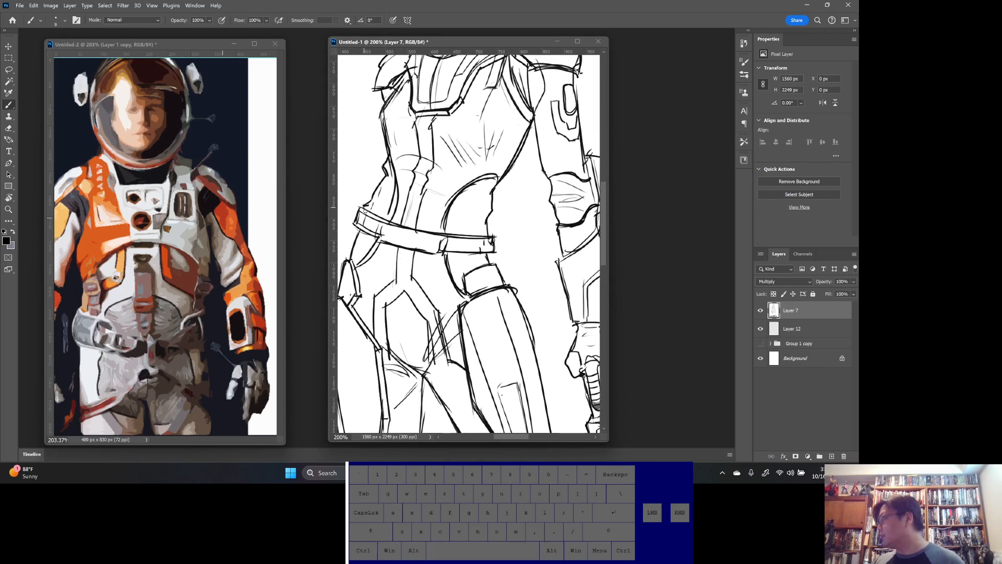
left_click_drag(366, 207, 428, 388)
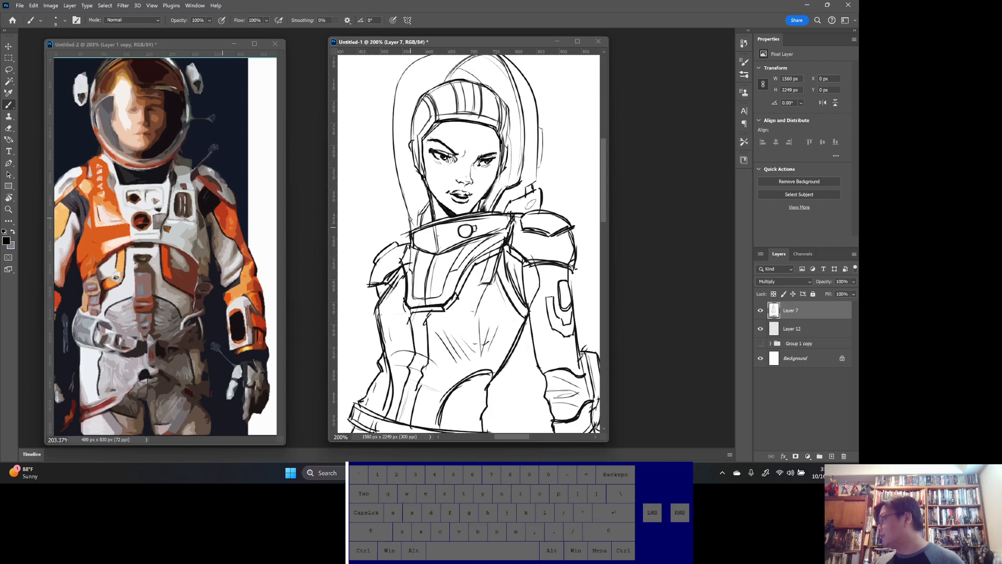
left_click_drag(523, 245, 490, 310)
left_click_drag(544, 361, 527, 297)
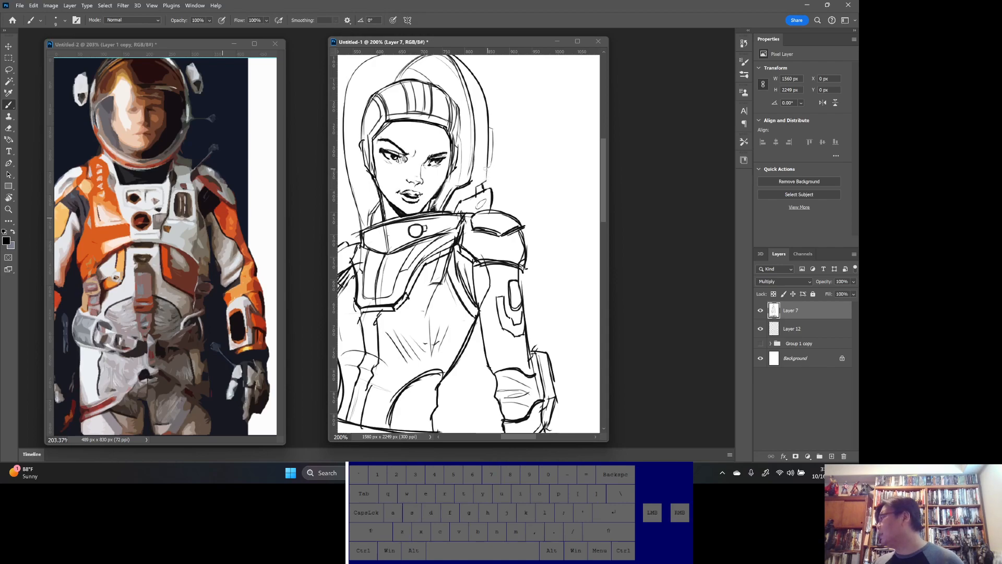
left_click_drag(507, 162, 537, 189)
left_click_drag(531, 286, 526, 236)
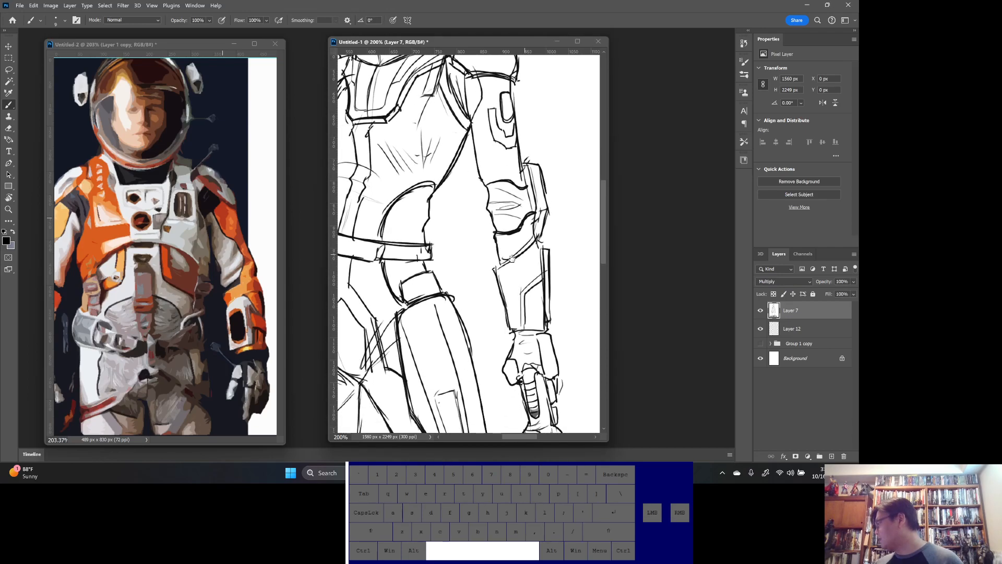
mouse_move(488, 339)
left_mouse_down()
mouse_move(463, 233)
mouse_move(470, 190)
mouse_move(558, 275)
mouse_move(573, 157)
left_mouse_up()
mouse_move(529, 335)
left_mouse_down()
mouse_move(549, 192)
mouse_move(531, 169)
left_mouse_up()
left_click_drag(463, 268, 548, 315)
left_click(513, 296, "alt")
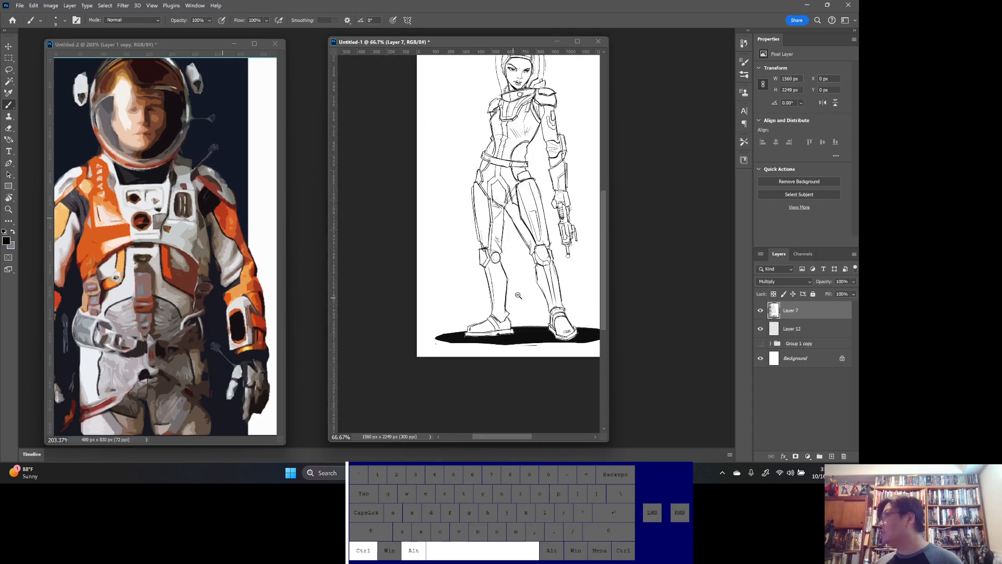
left_click(490, 334, "ctrl")
left_click_drag(490, 338, 487, 345)
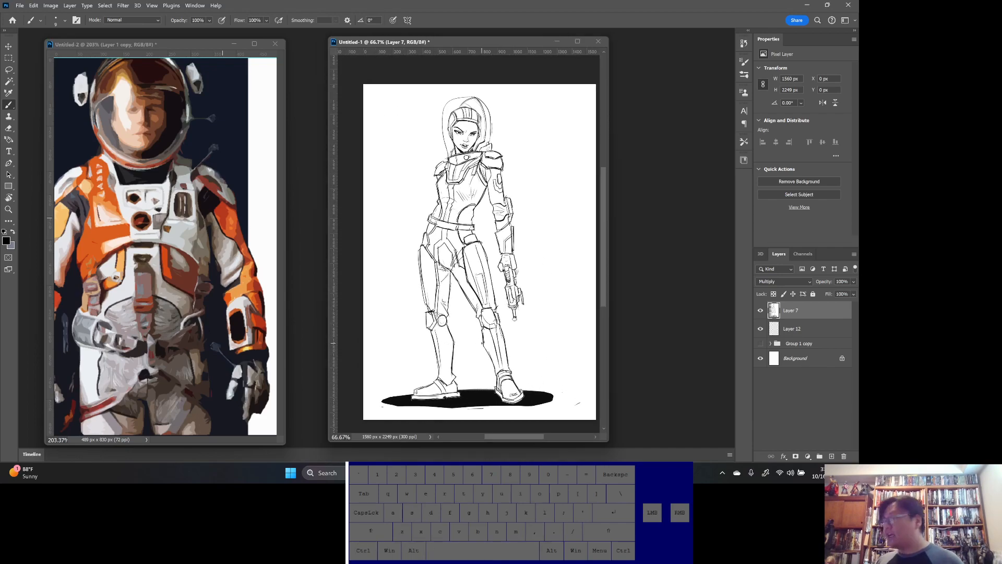
- Select the white area around the character on the line-art layer, invert the selection to the figure, and activate Layer 12
left_click(9, 81)
left_click(567, 174)
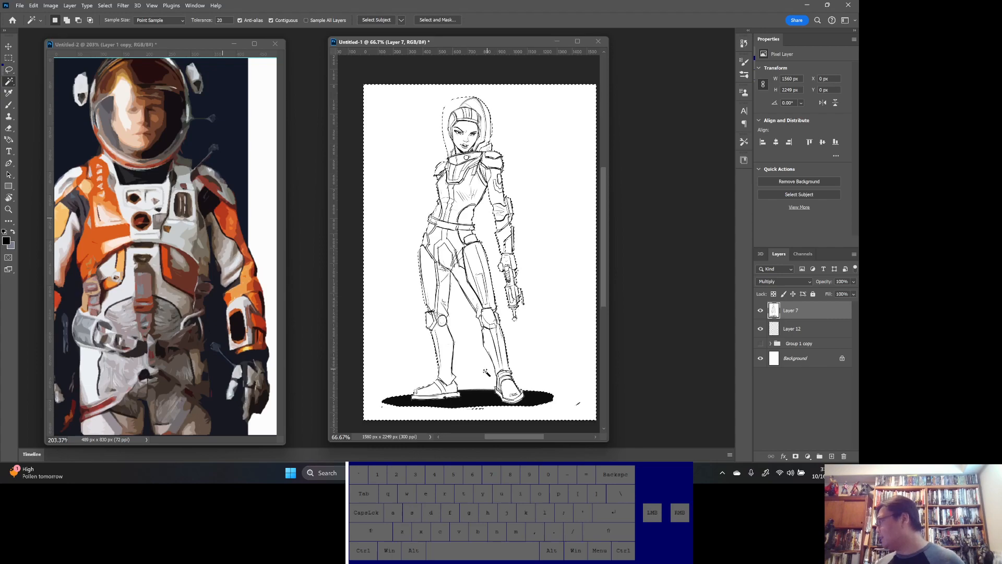
key("shift")
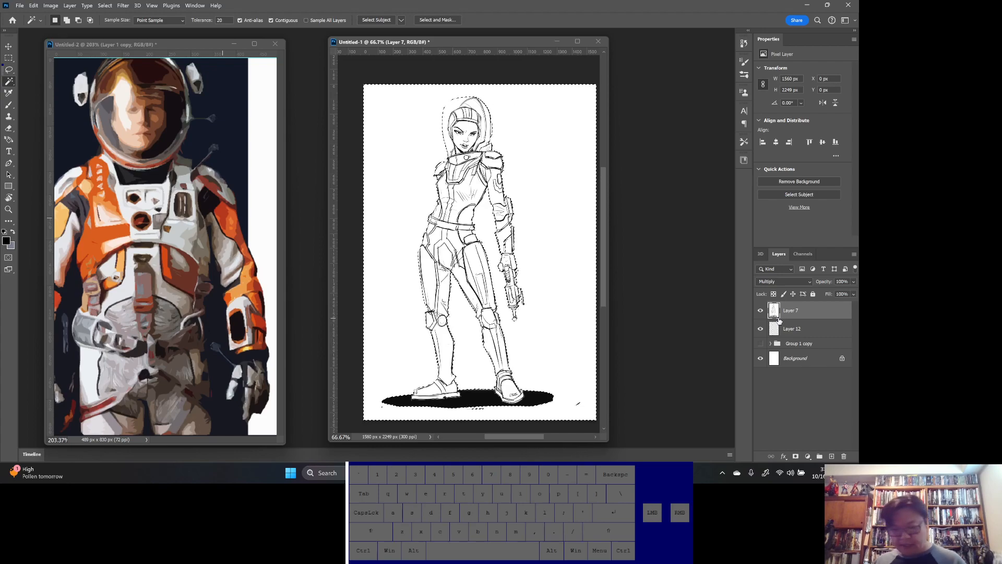
key("ctrl+shift+i")
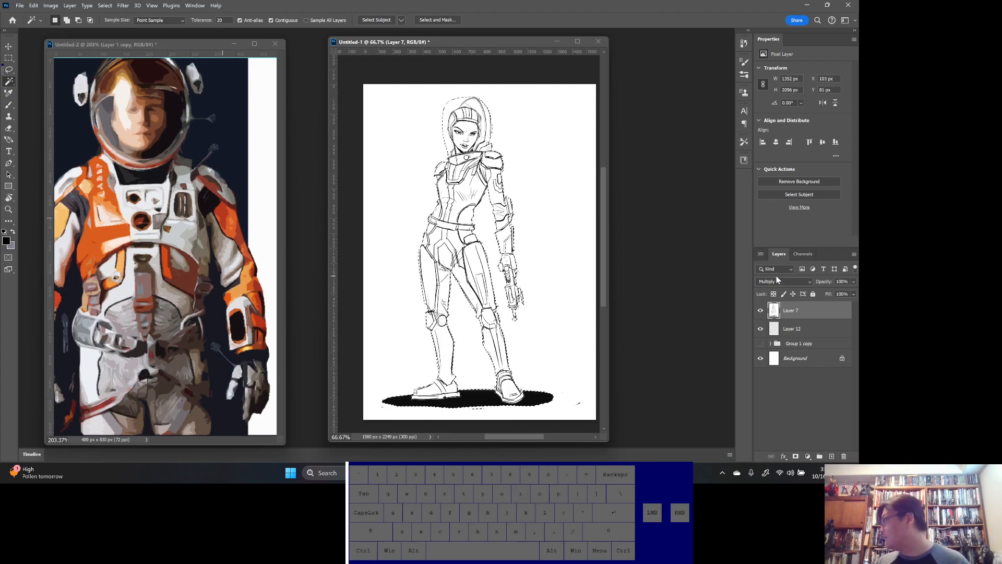
left_click(795, 335)
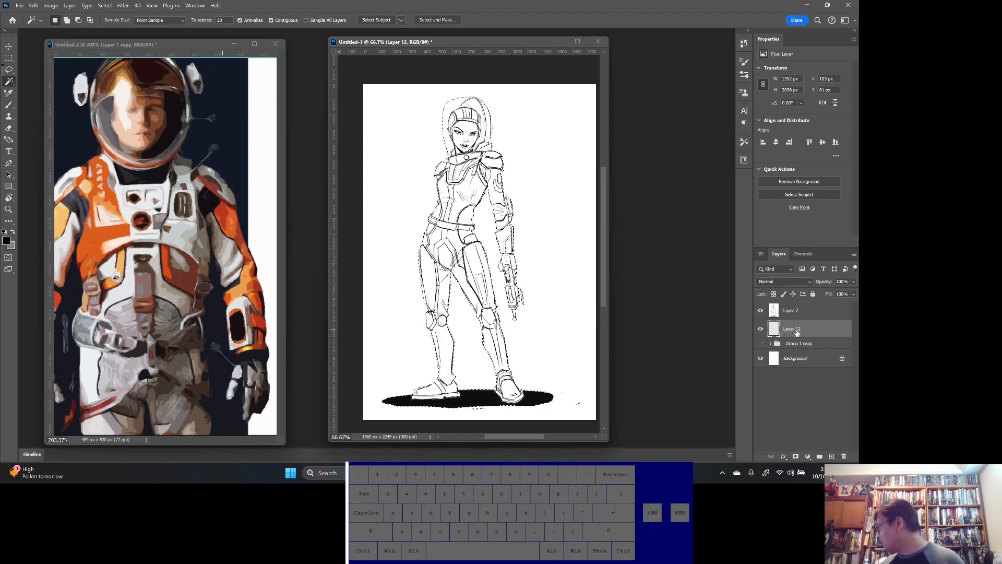
- Switch the workspace to Essentials and activate the Paint Bucket tool
left_click(9, 140)
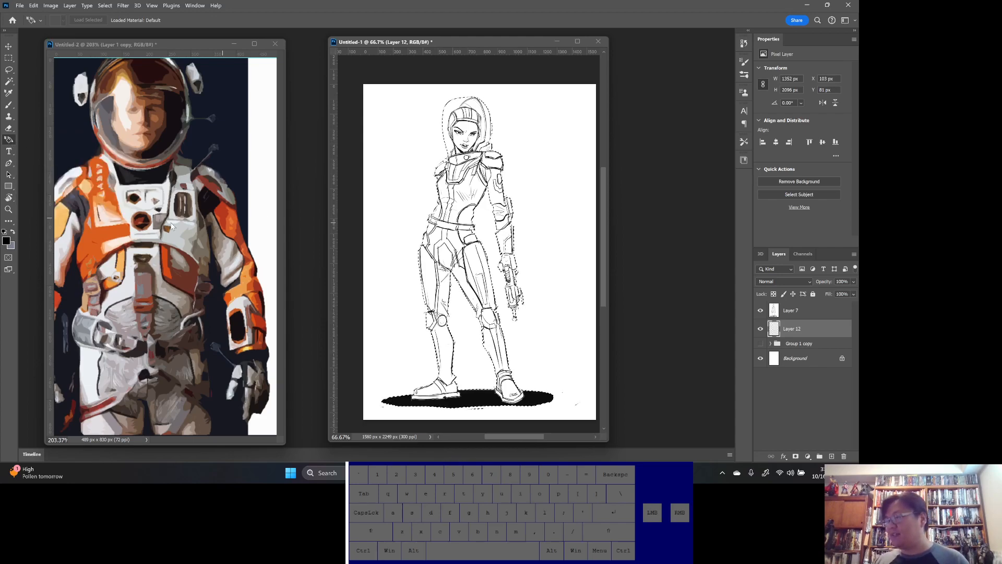
key("alt")
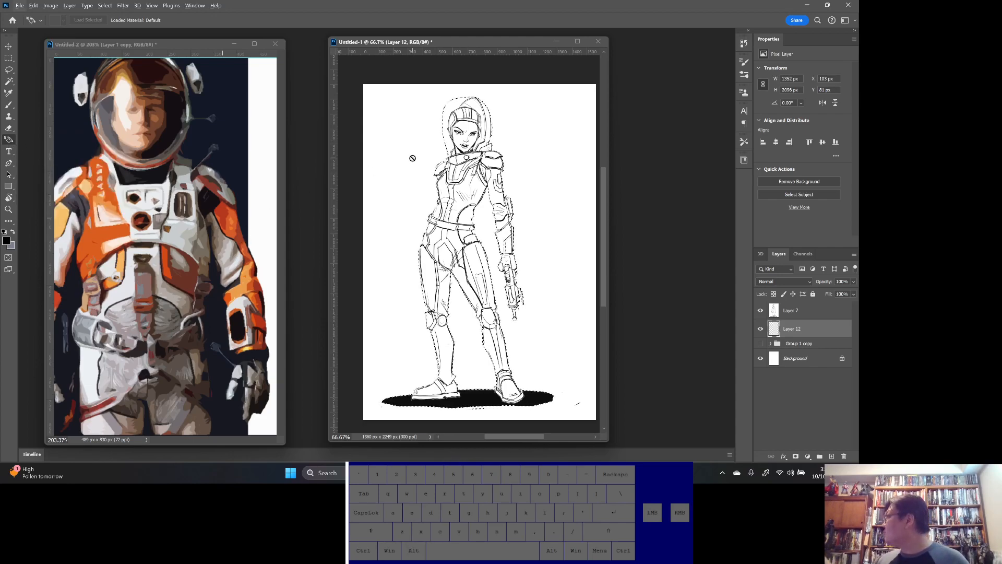
left_click(853, 22)
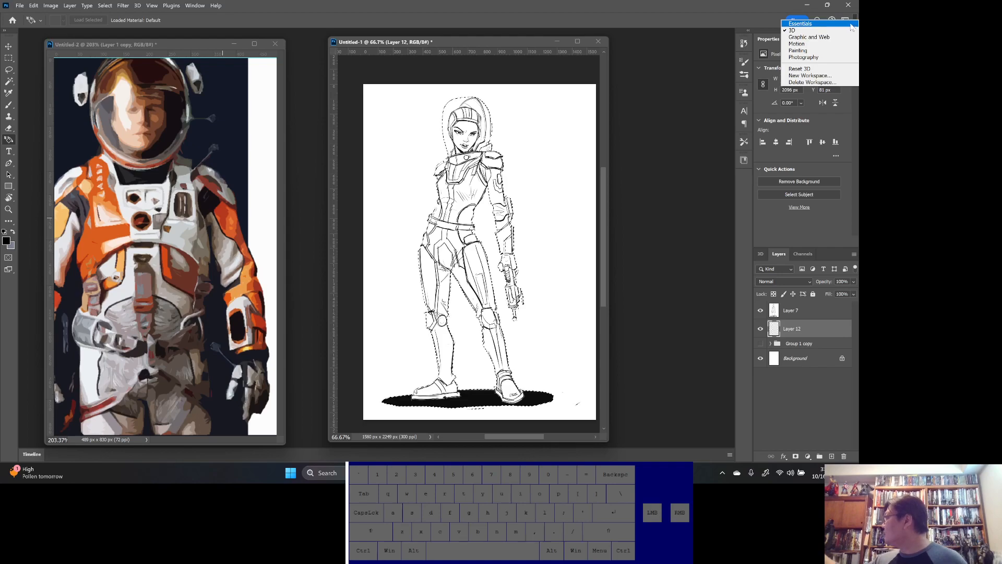
left_click(800, 23)
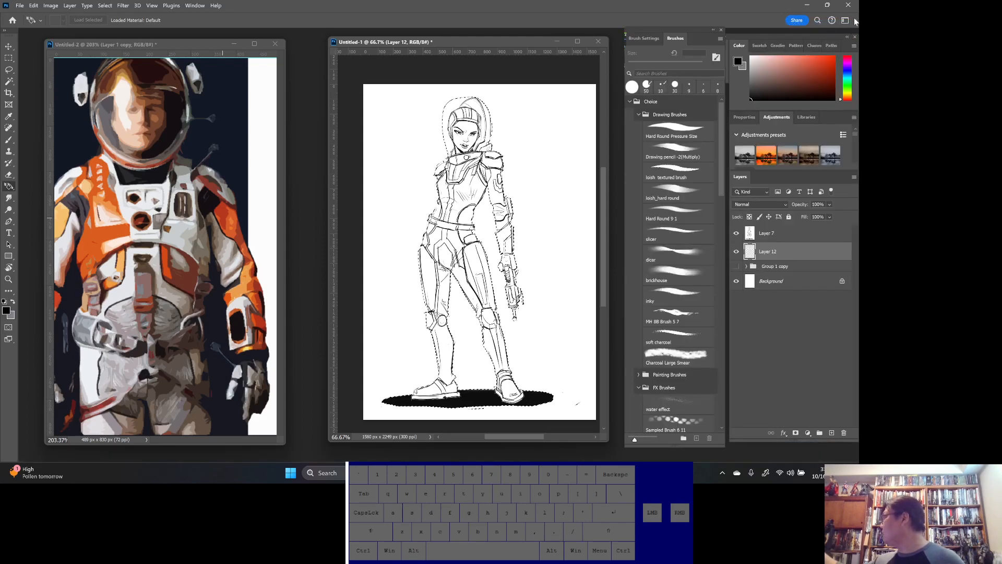
left_click(855, 21)
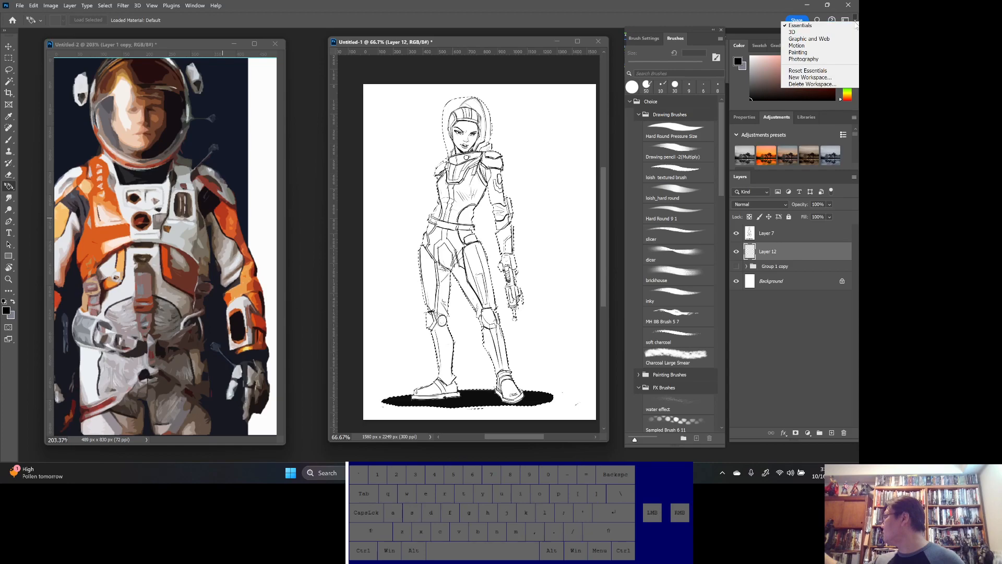
left_click(759, 17)
left_click(10, 187)
left_click(31, 186)
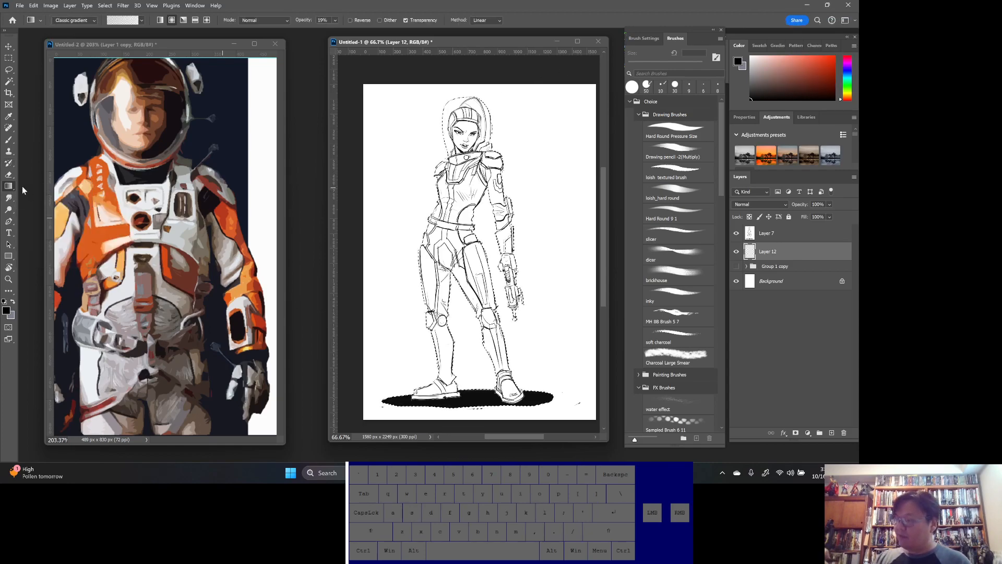
left_click(9, 186)
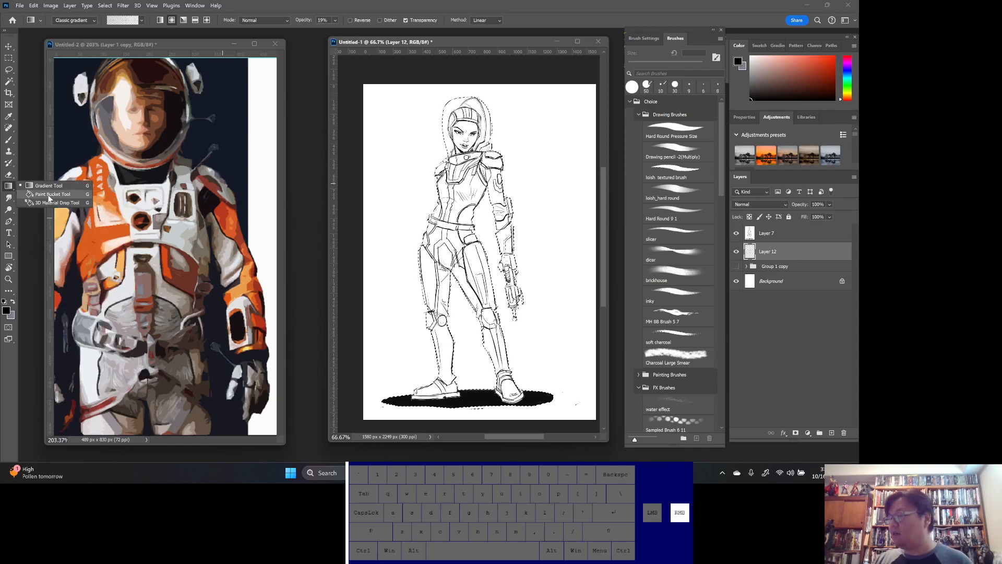
left_click(52, 198)
- Try to fill the figure selection with black on Layer 12 using the Paint Bucket, and undo the fill
left_click(749, 267)
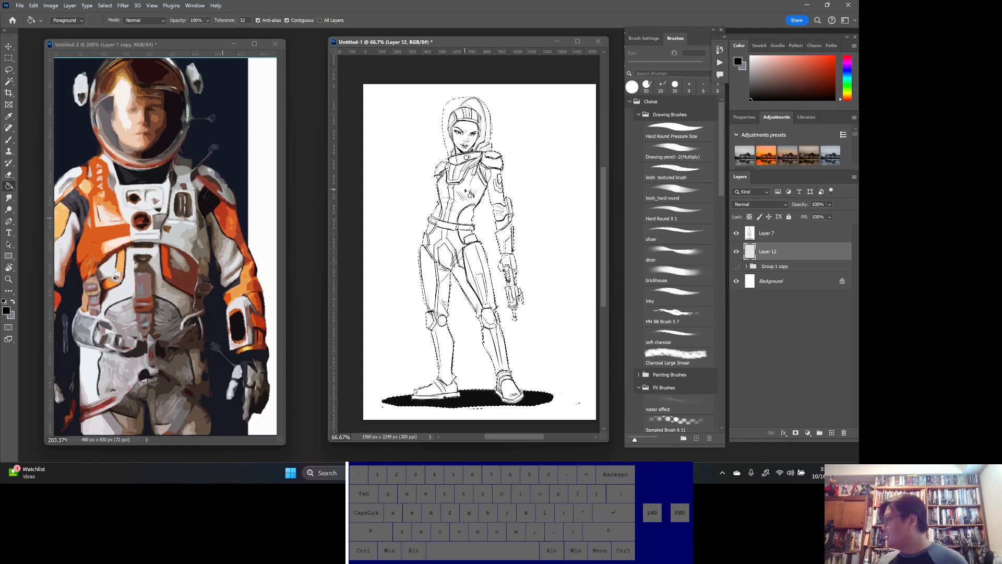
left_click(450, 356)
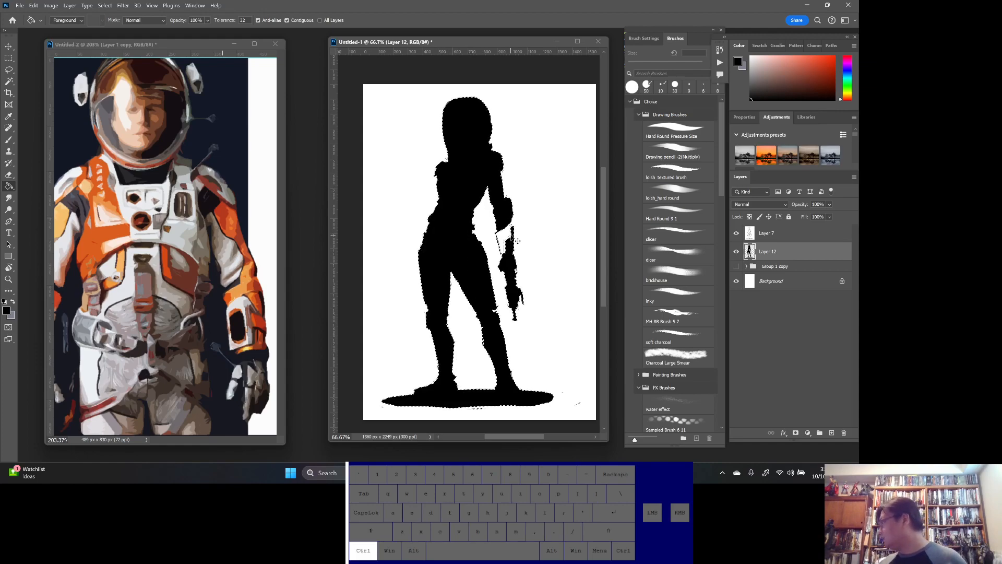
key("ctrl+z")
- Clear the selection and close the gap in the gun arm's outline at the top of the forearm on Layer 7 with a 9 px brush
left_click(523, 244, "ctrl")
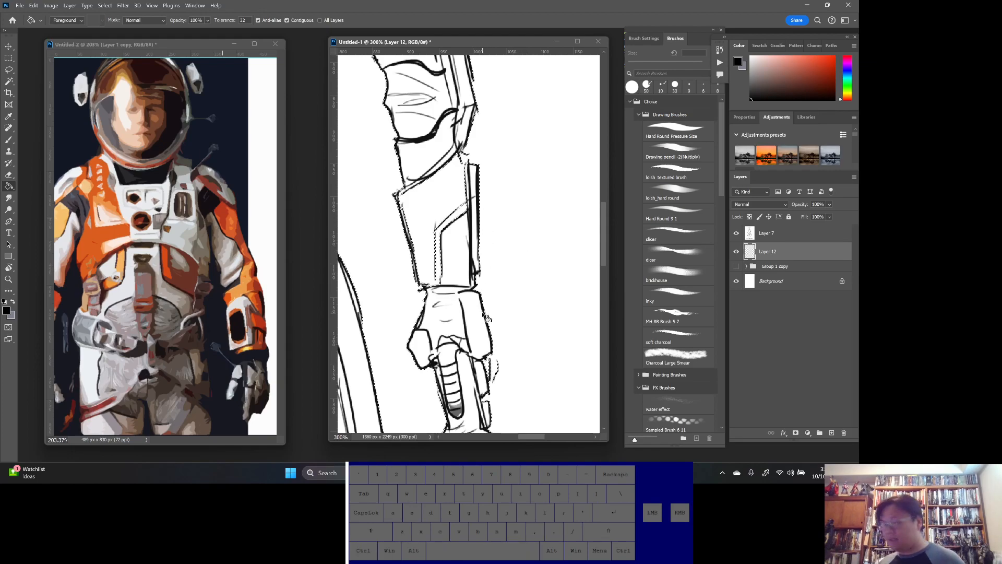
key("ctrl+d")
left_click(785, 233)
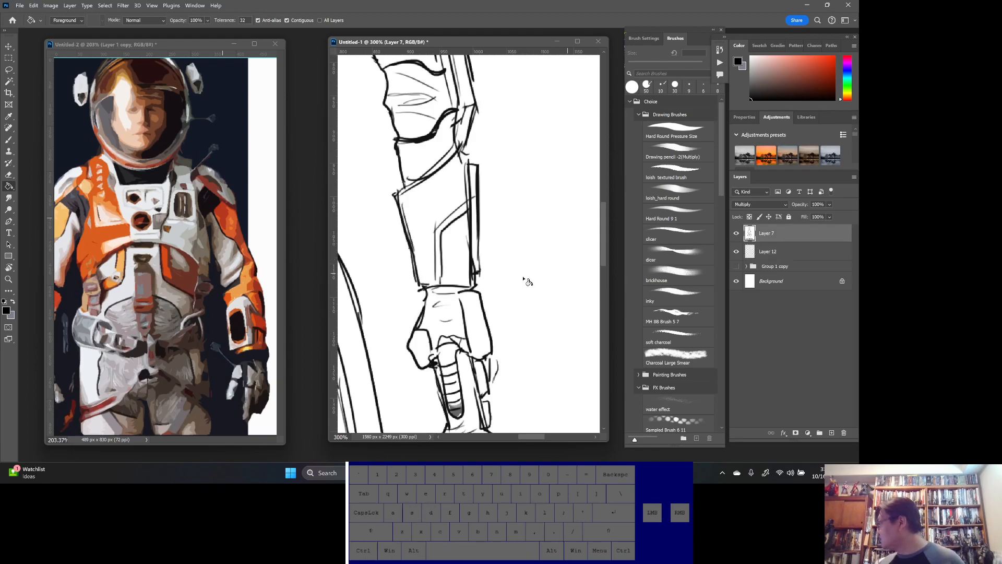
left_click(8, 139)
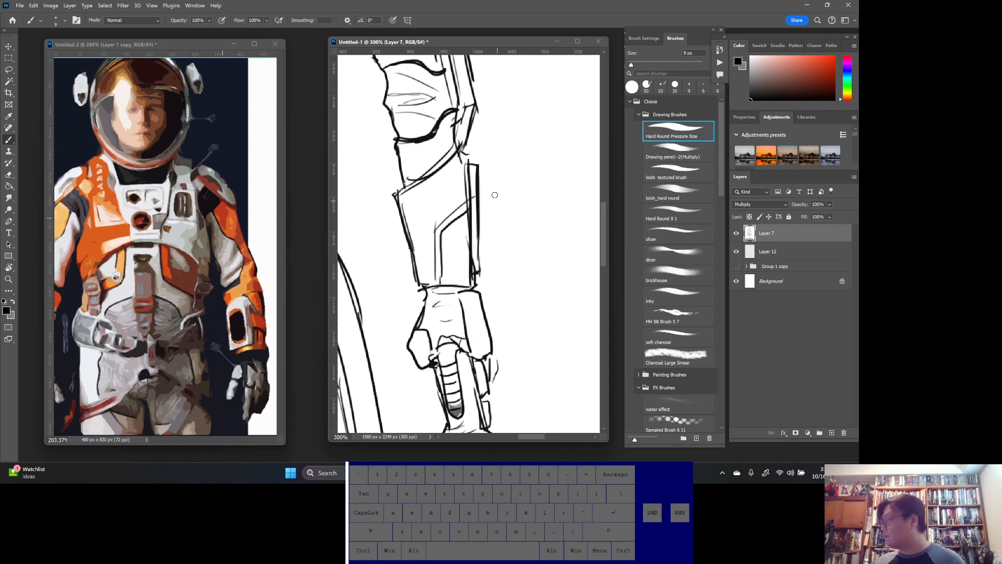
left_click_drag(464, 168, 463, 157)
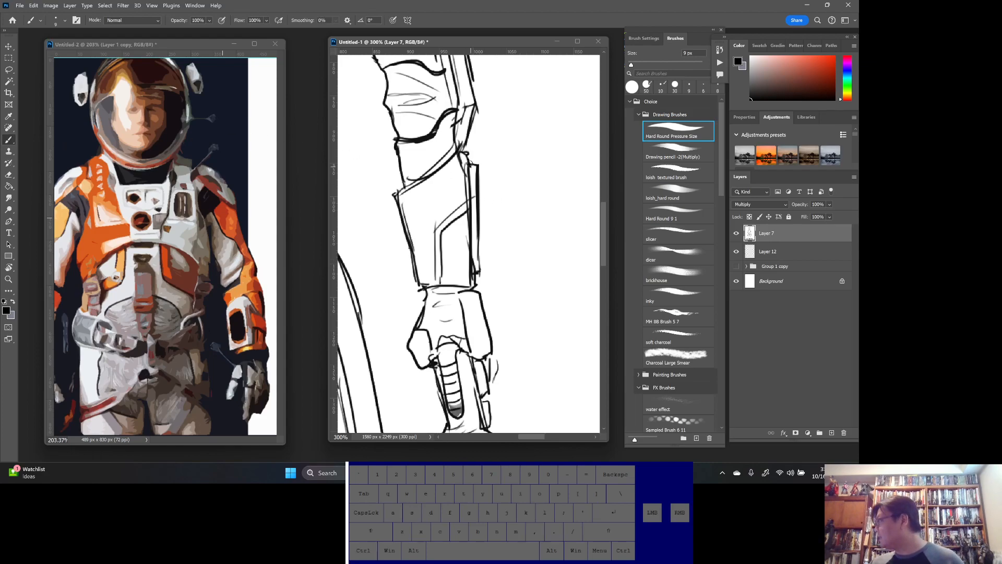
- Select the white area around the character and between the legs on Layer 7, invert the selection to the figure, and activate Layer 12
left_click(457, 325, "ctrl+alt")
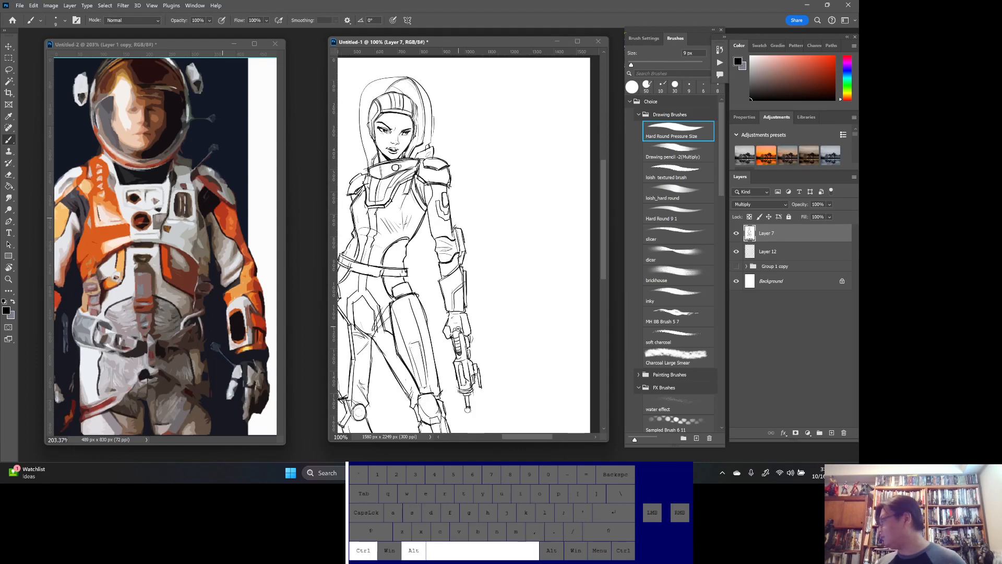
left_click(473, 342, "ctrl+alt")
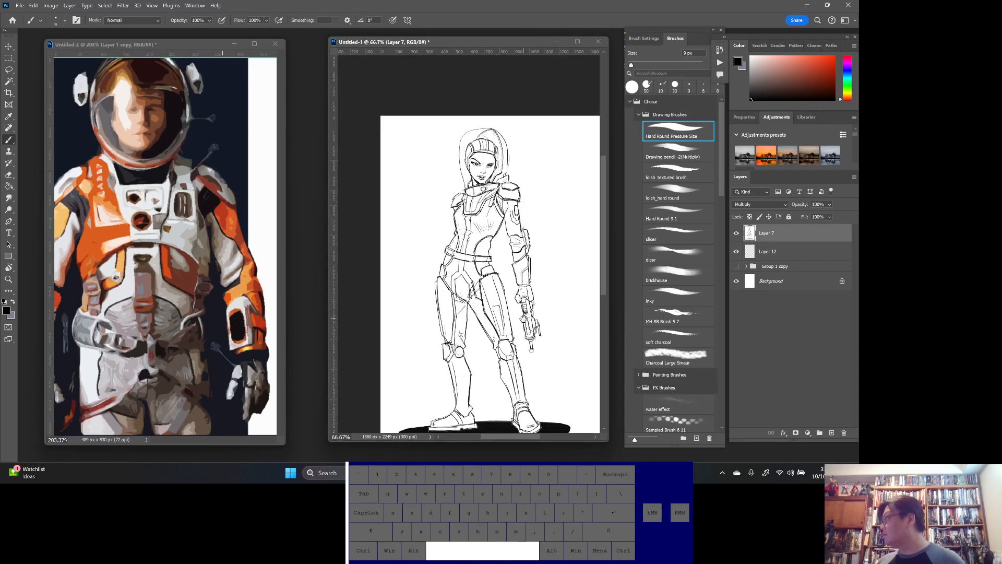
left_click_drag(522, 320, 512, 285)
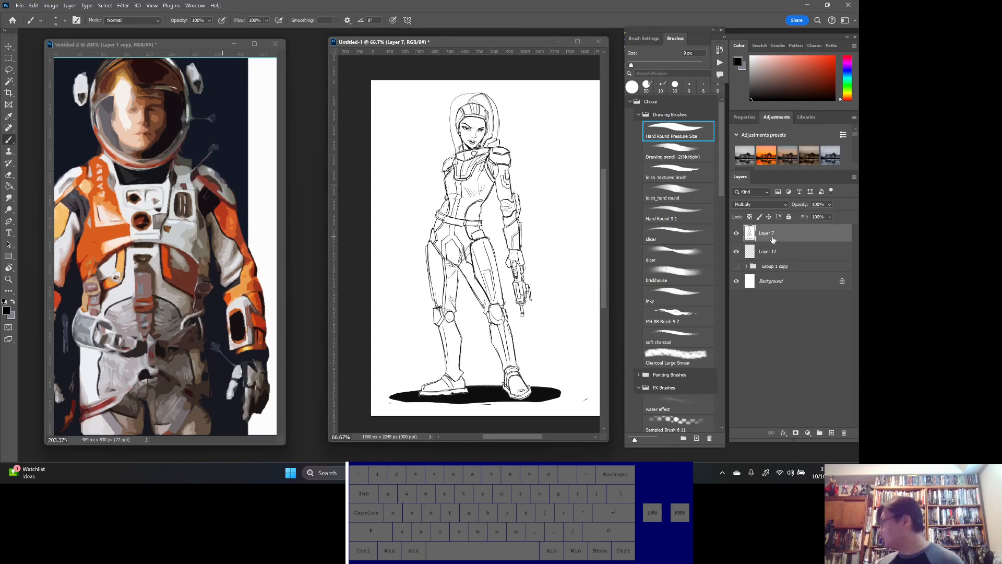
left_click(9, 81)
left_click(554, 168)
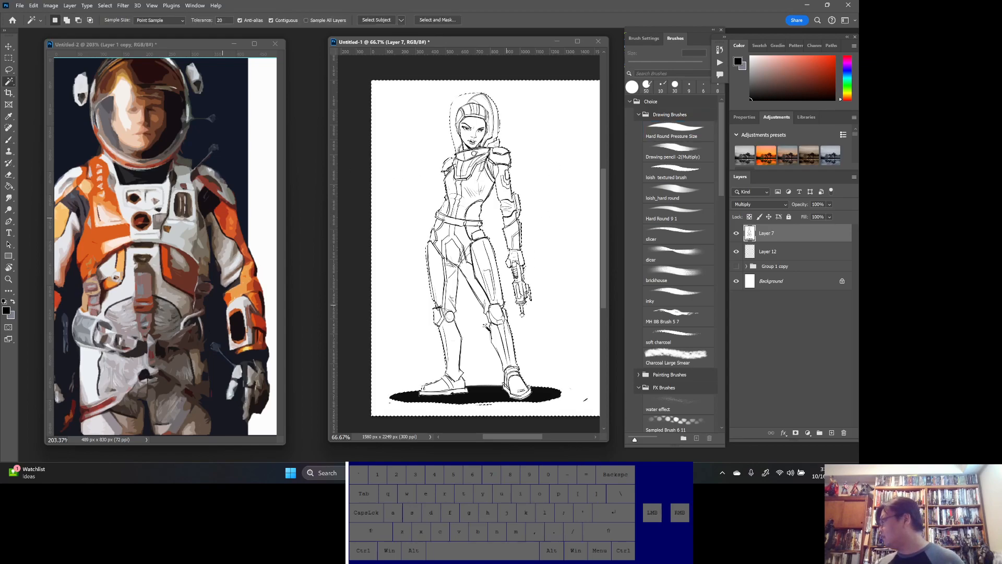
key("shift")
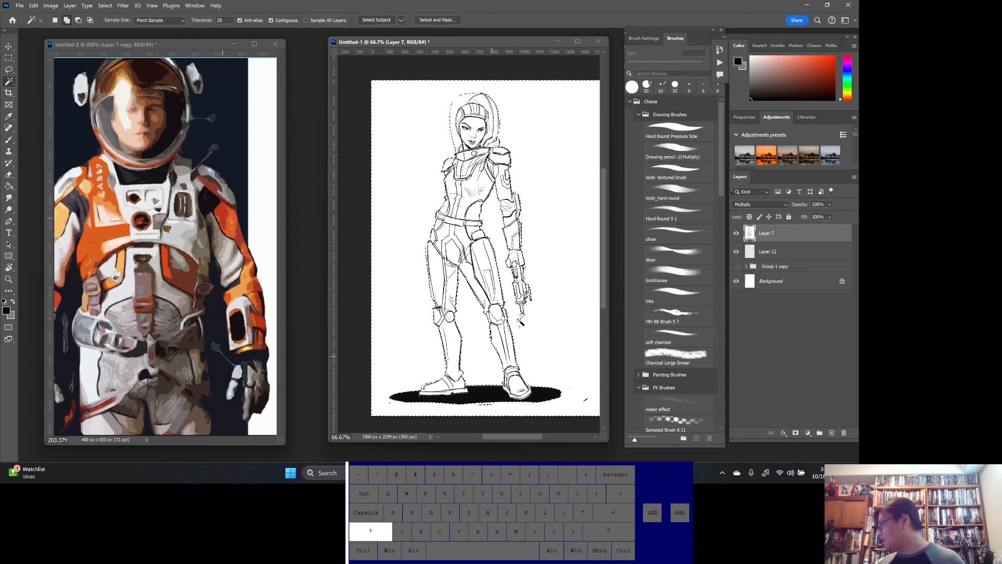
key("ctrl")
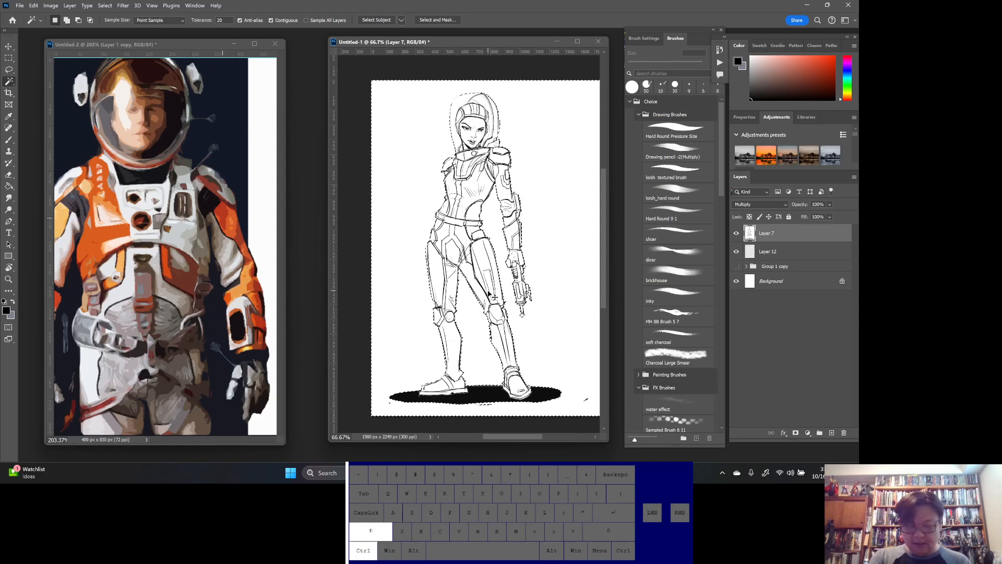
key("ctrl+shift+i")
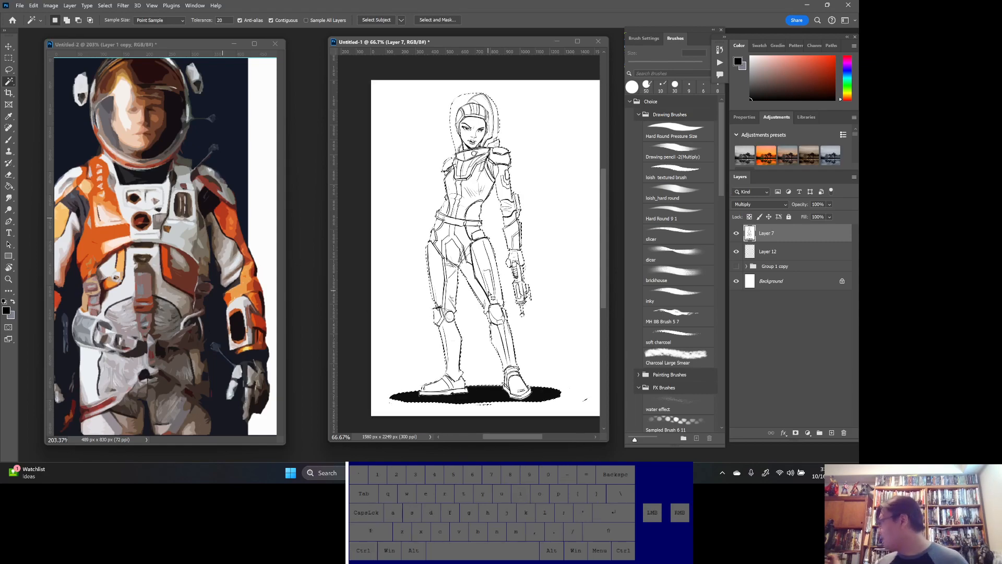
left_click(788, 252)
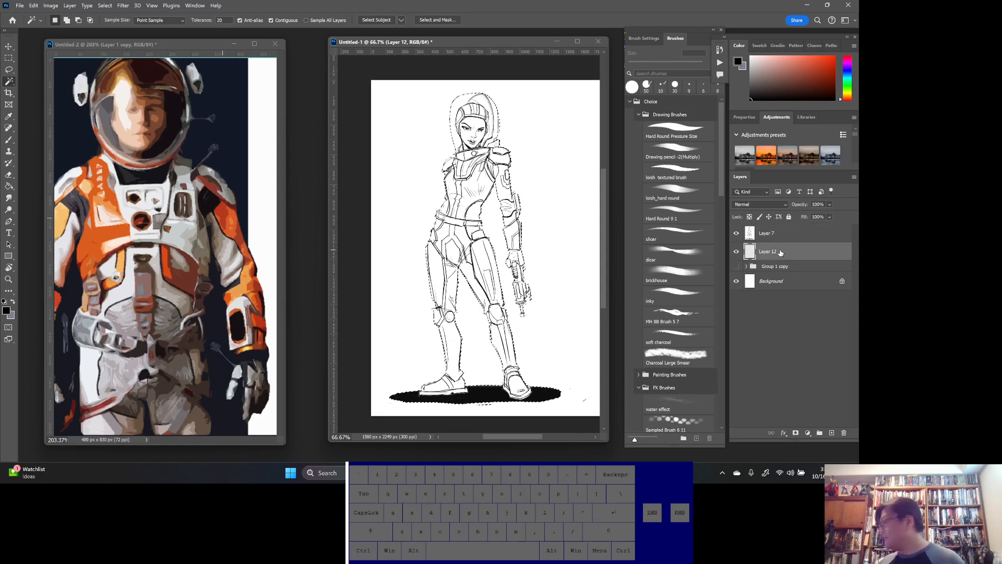
- Swap the foreground and background colours, fill the selected figure on Layer 12 with the blue-grey, and deselect
left_click(12, 303)
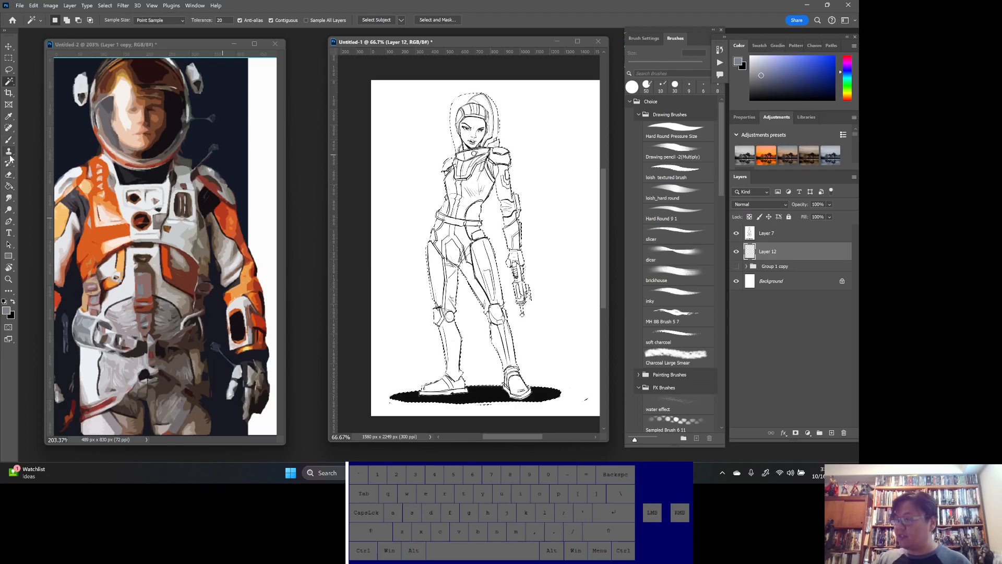
key("g")
left_click(389, 403)
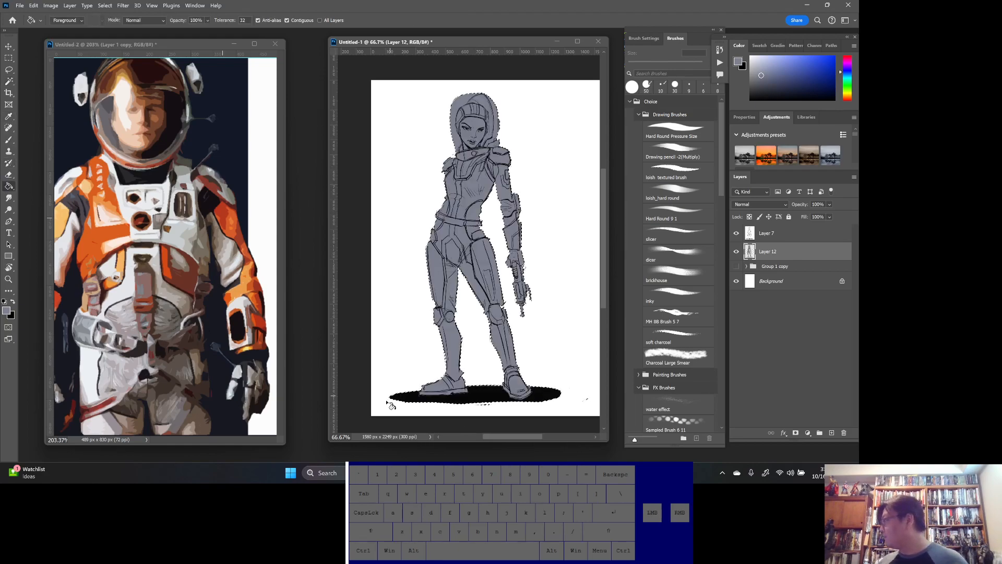
key("ctrl+d")
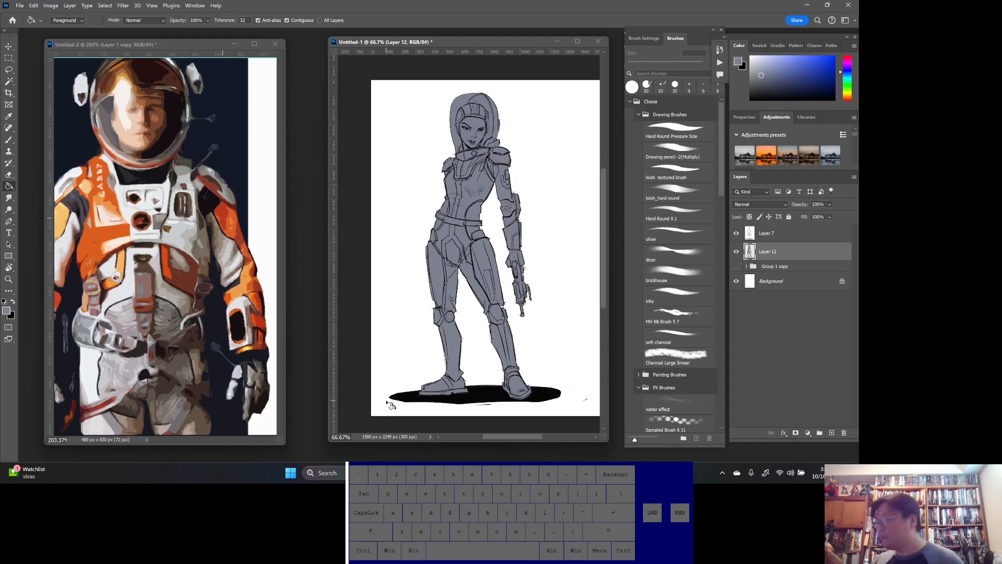
- Activate the Brush tool and inspect the grey fill around the gun, knee and upper body, with and without the line-art layer
left_click(15, 140)
left_click_drag(511, 312, 542, 311)
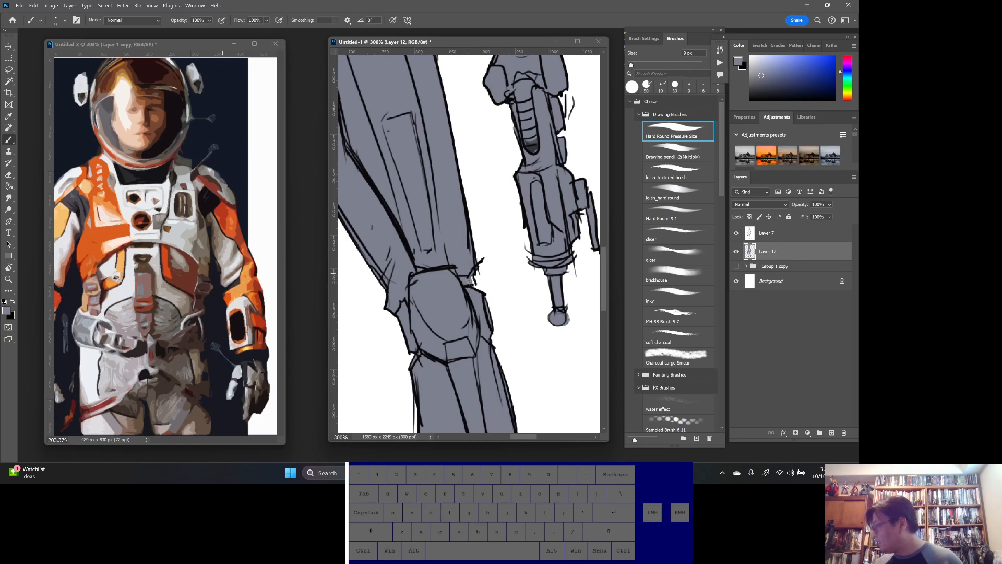
left_click_drag(478, 316, 558, 360)
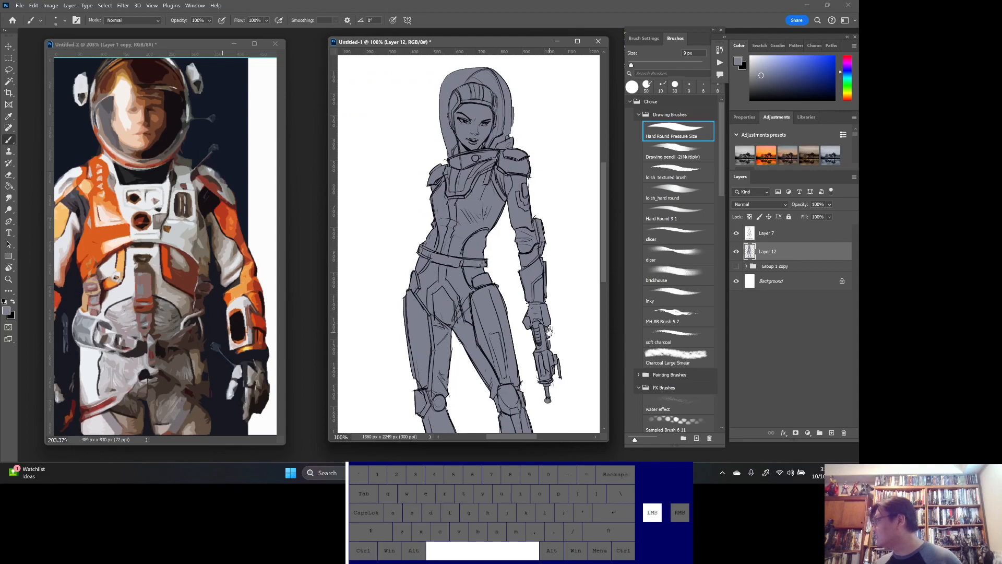
left_click_drag(473, 342, 448, 206)
left_click(501, 324)
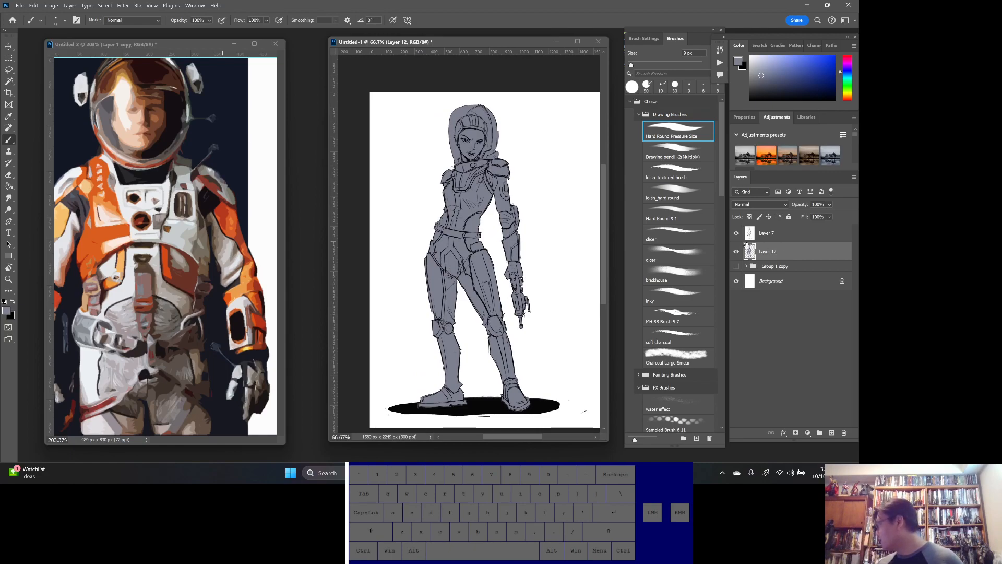
left_click(736, 233)
left_click(736, 233)
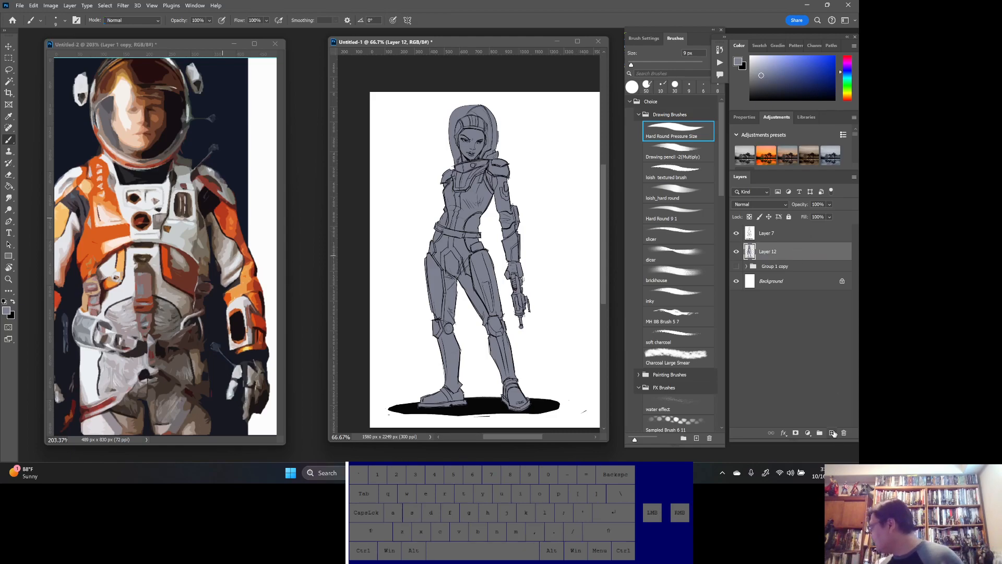
- Add a new layer clipped to the grey figure fill on Layer 12, and enlarge the brush to 40 px
key("ctrl+shift+alt+n")
left_click(791, 259, "alt")
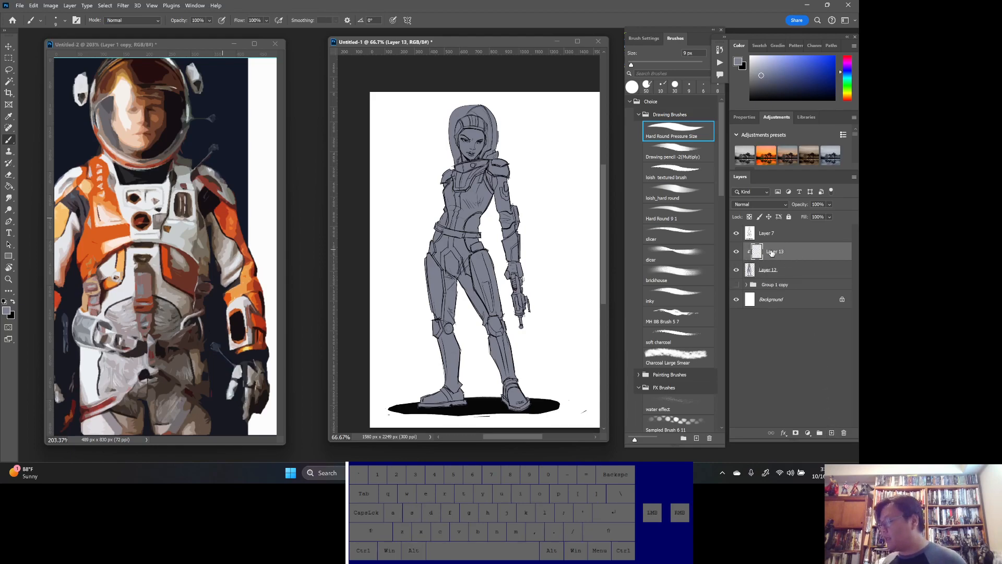
key("bracketright")
key("bracketright")
key("bracketright")
key("bracketright")
key("bracketright")
key("bracketright")
key("bracketright")
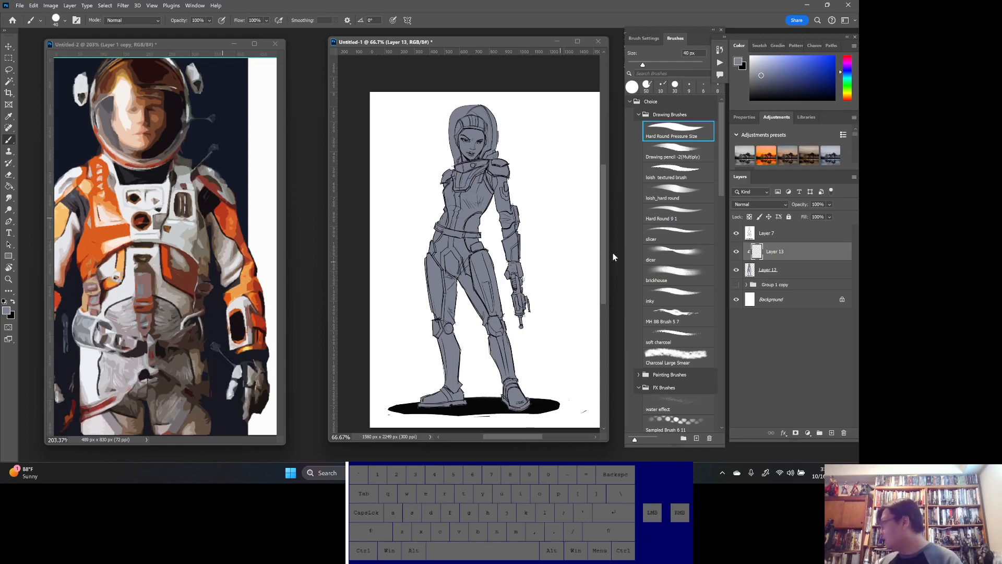
- Lower the opacity of line-art Layer 7 to 28% and activate the clipped Layer 13 for painting
left_click(782, 235)
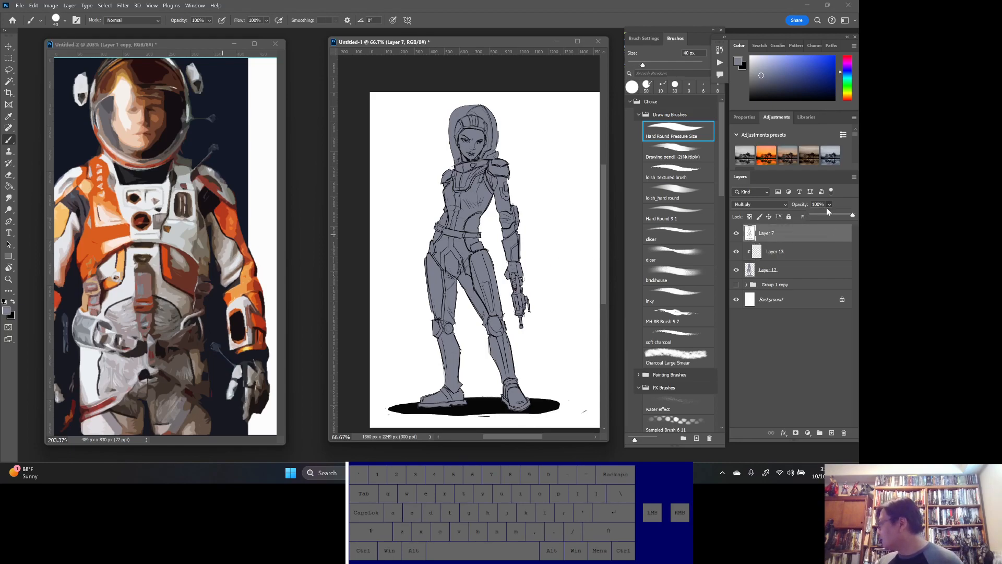
left_click(820, 215)
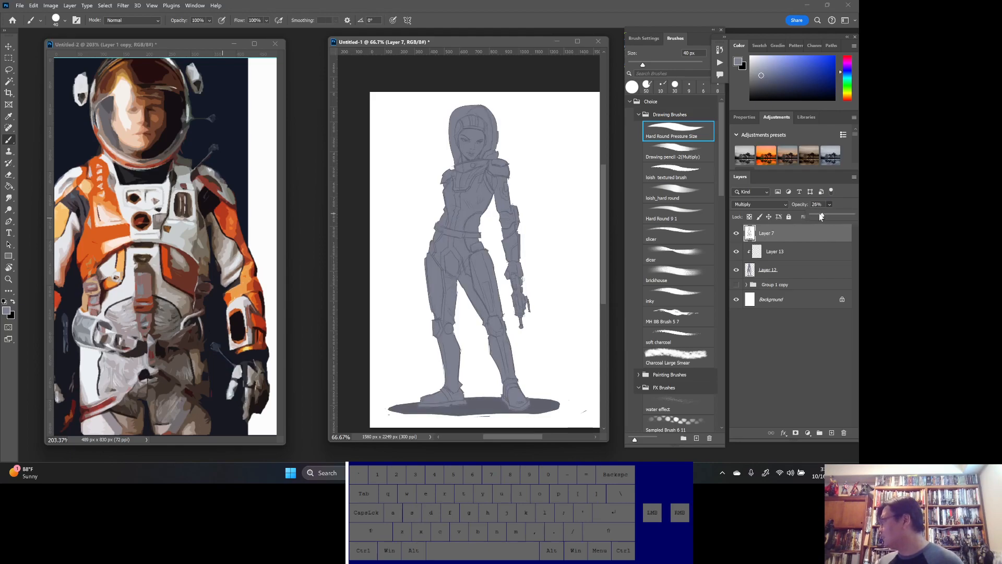
left_click_drag(819, 215, 823, 214)
left_click(783, 234)
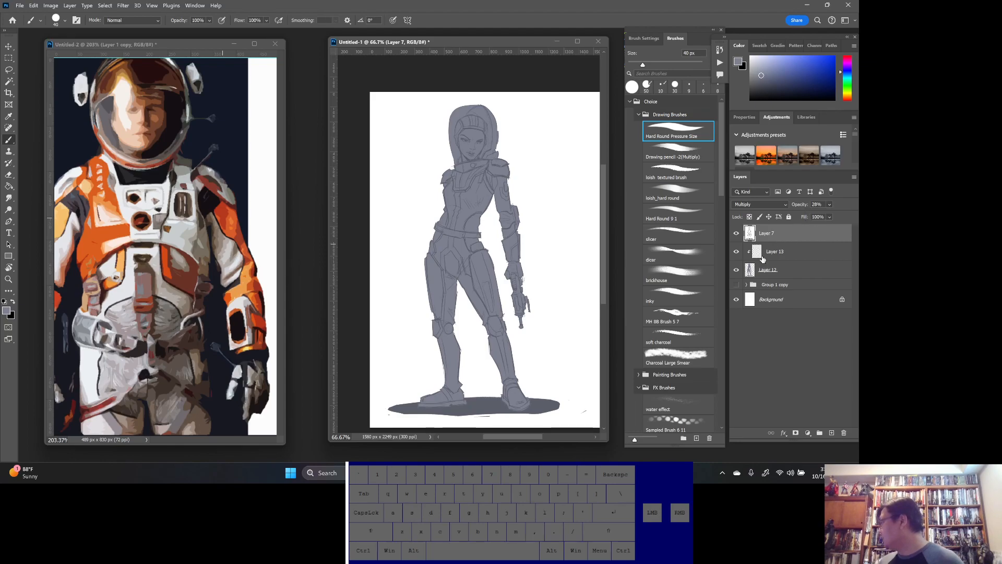
left_click(778, 252)
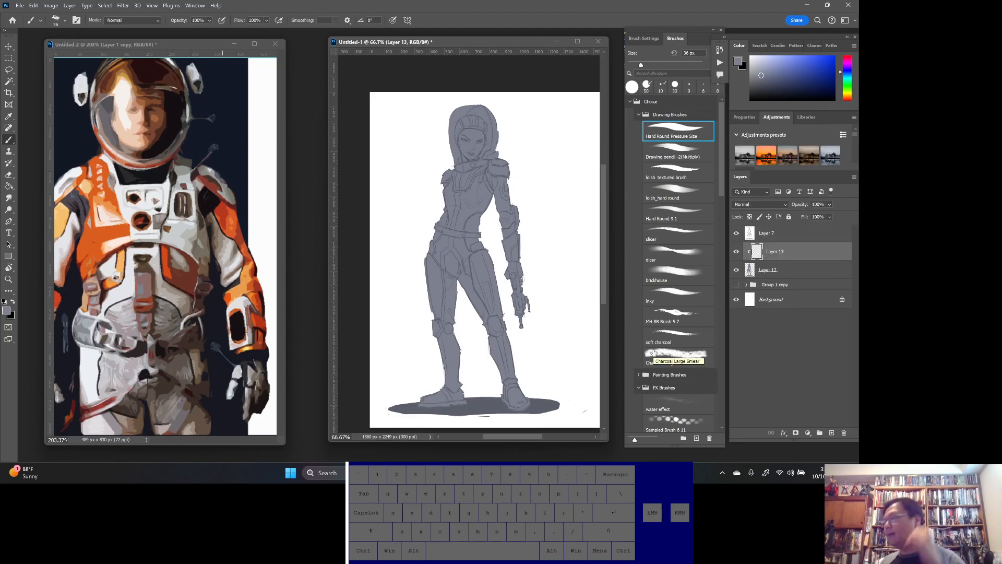
left_click(285, 290)
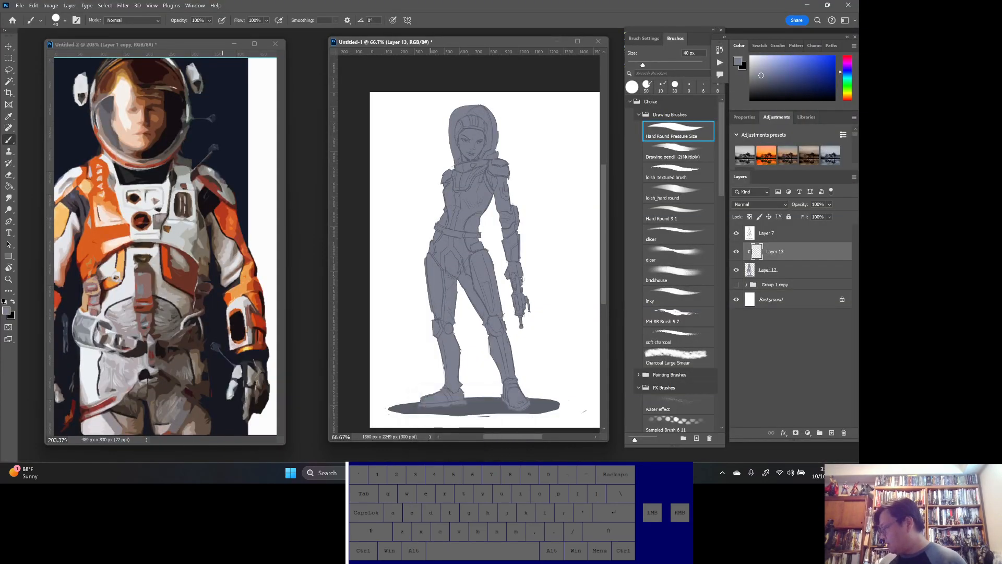
- View the Light and Shadow Applied reference sheet, and minimise it to return to the figure drawing
mouse_move(450, 472)
mouse_move(528, 473)
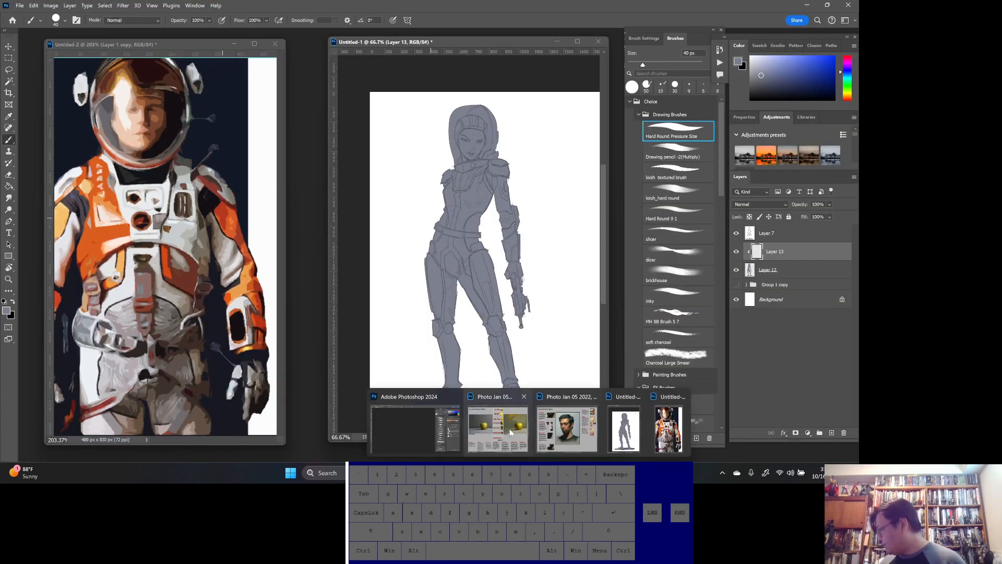
left_click(558, 432)
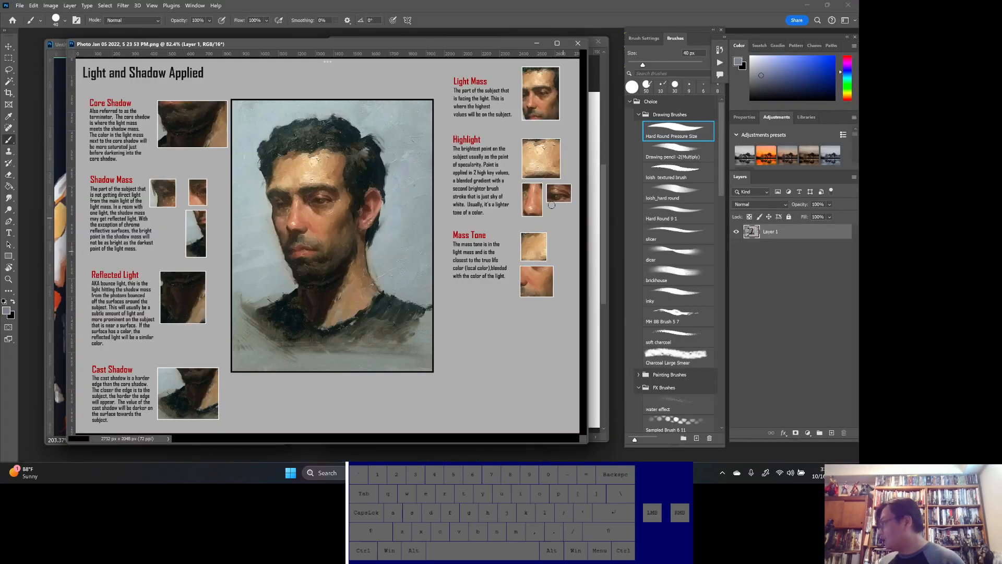
left_click(537, 42)
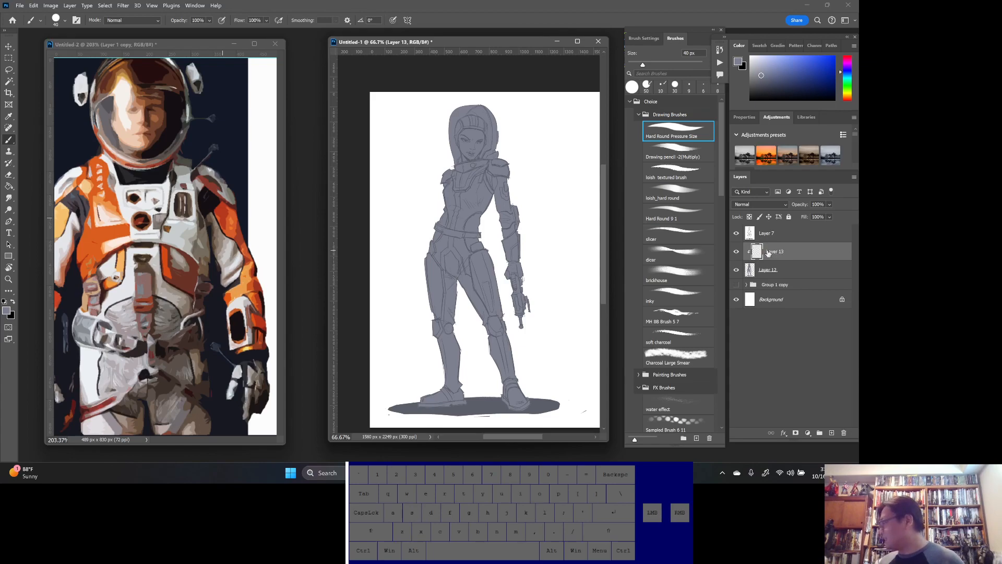
- Sample a light grey from the reference suit's torso, set the brush to 70 px and paint the sleeve and glove of the gun arm
key("alt")
left_click(175, 293, "alt")
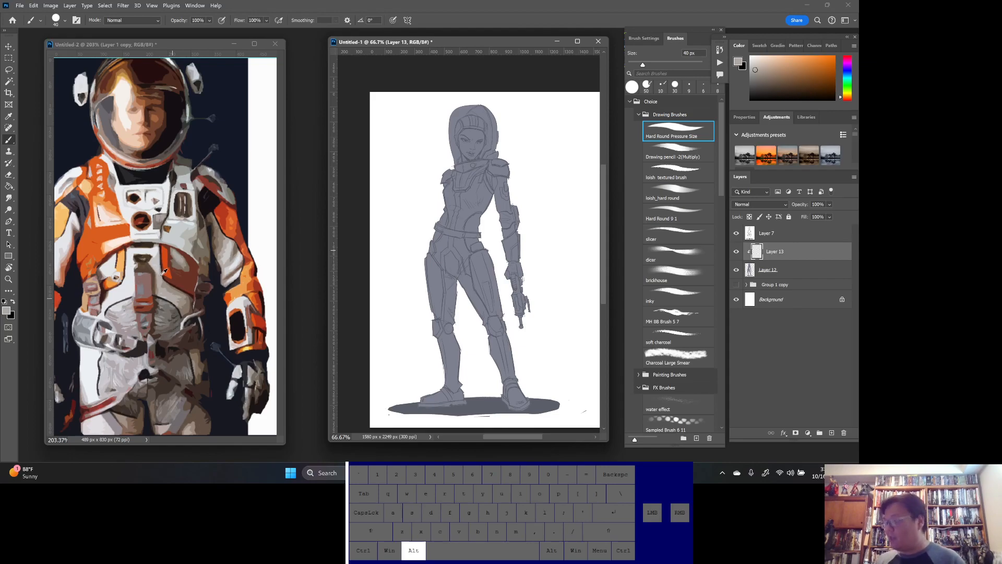
left_click(161, 266, "alt")
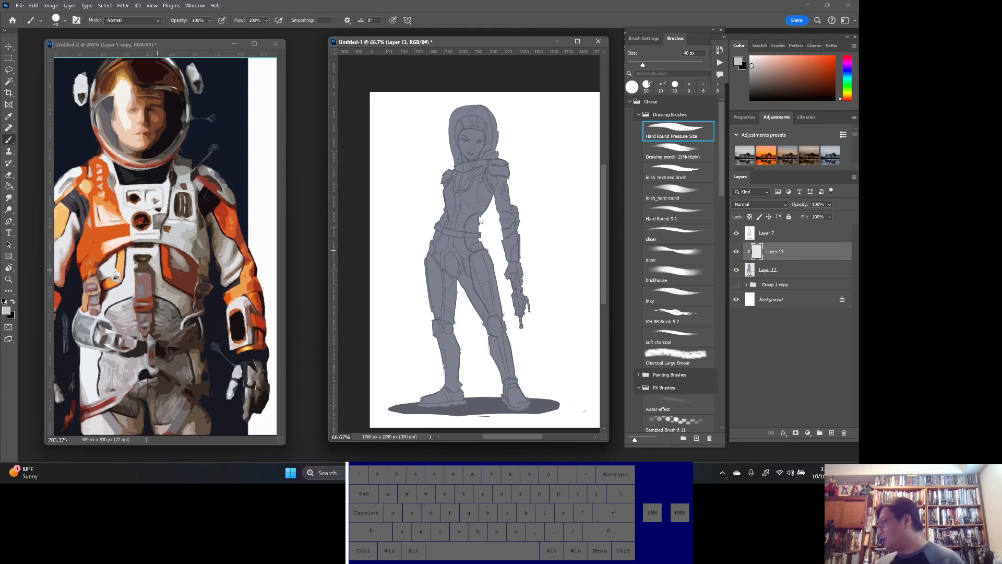
key("bracketright")
key("bracketright")
key("bracketright")
key("bracketright")
key("bracketright")
key("bracketright")
key("bracketright")
key("bracketright")
key("bracketright")
key("bracketright")
key("bracketright")
key("bracketright")
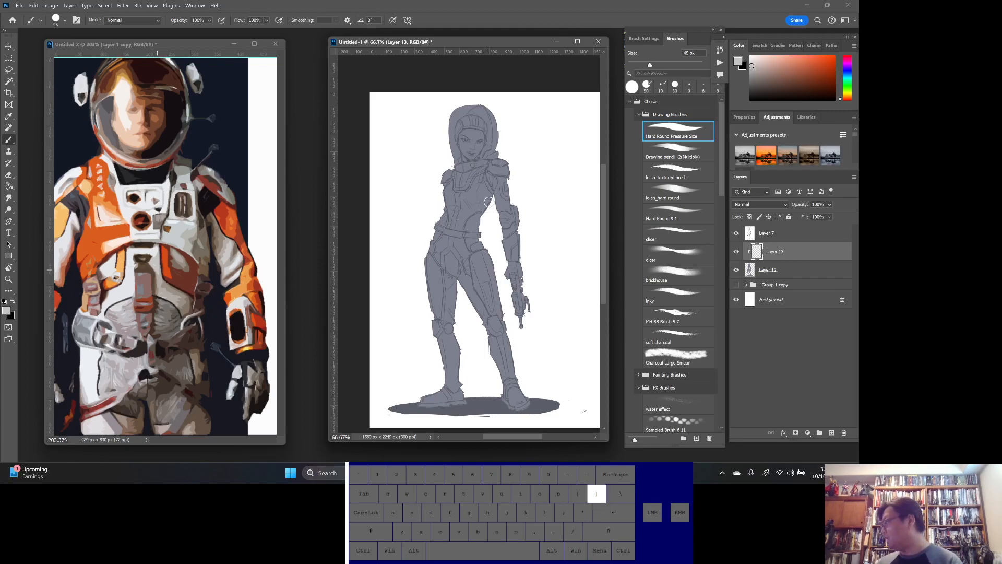
key("bracketleft")
key("bracketleft")
key("bracketleft")
key("bracketleft")
key("bracketleft")
key("bracketleft")
key("bracketleft")
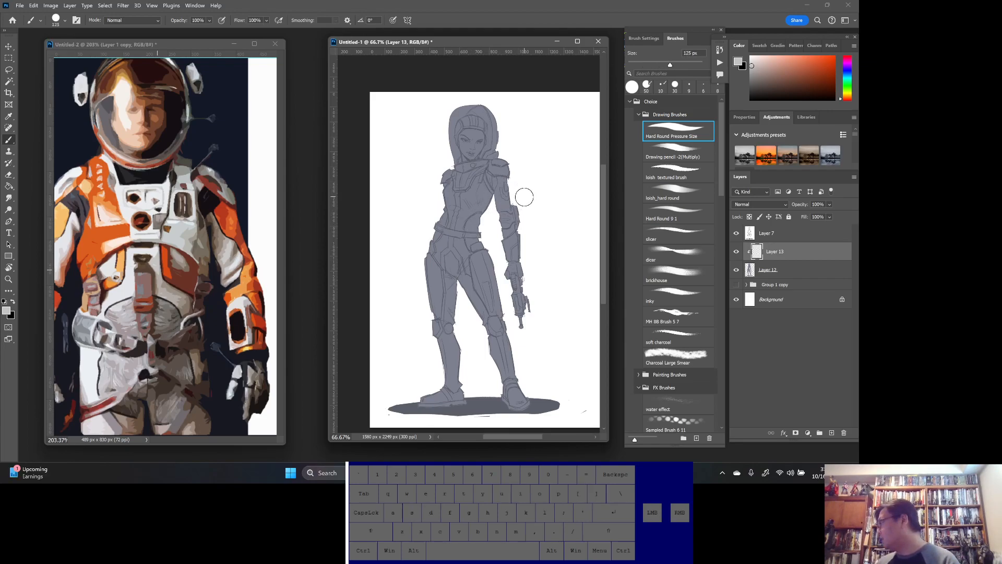
mouse_move(506, 193)
left_mouse_down()
mouse_move(499, 204)
mouse_move(504, 179)
mouse_move(500, 187)
left_mouse_up()
key("bracketleft")
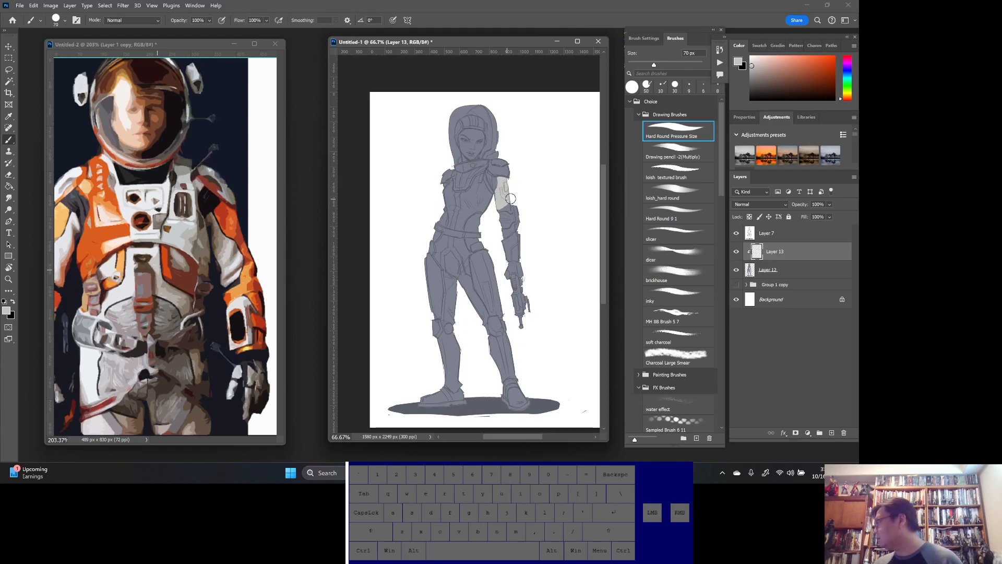
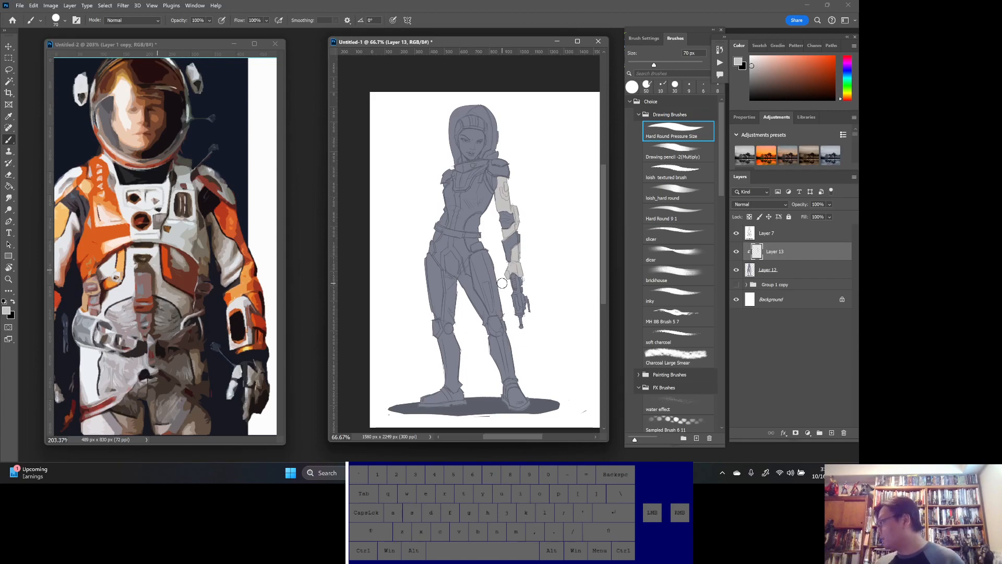
- Paint the torso panels and the hip and crotch panel beside the gun-side thigh in the same light grey
left_click_drag(466, 200, 458, 225)
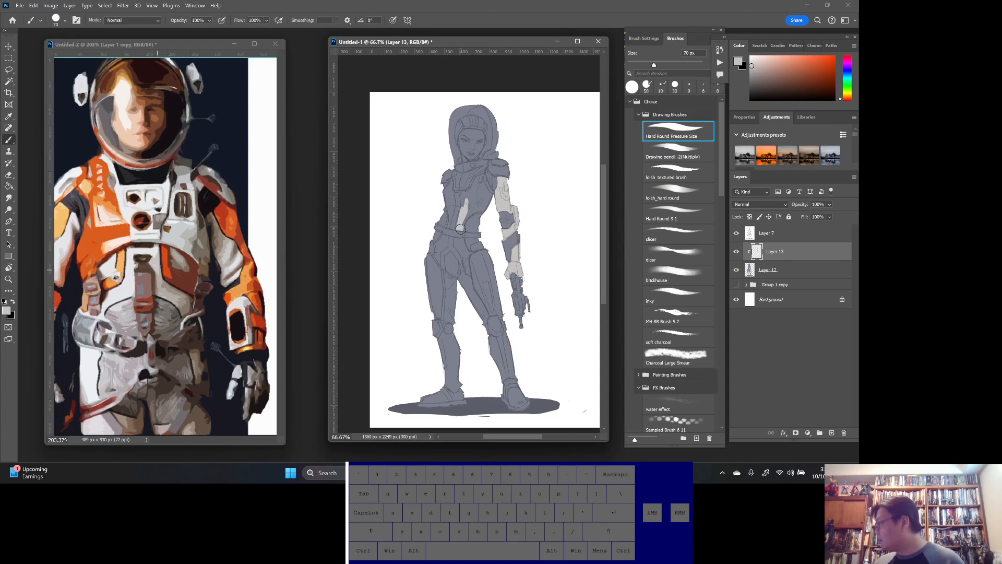
mouse_move(462, 212)
left_mouse_down()
mouse_move(481, 176)
mouse_move(476, 184)
mouse_move(489, 186)
mouse_move(486, 175)
mouse_move(491, 197)
mouse_move(482, 189)
mouse_move(464, 217)
left_mouse_up()
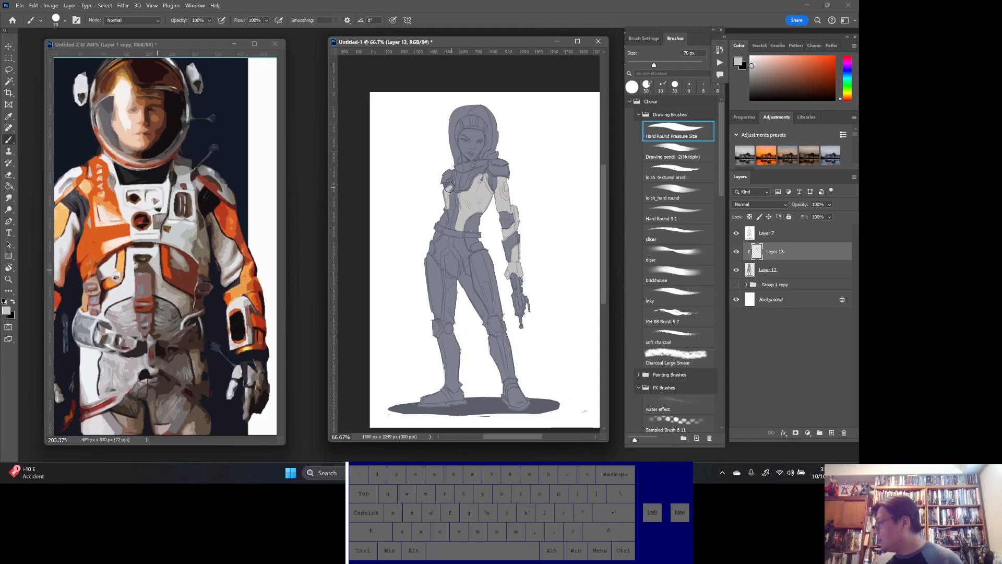
left_click_drag(451, 195, 451, 184)
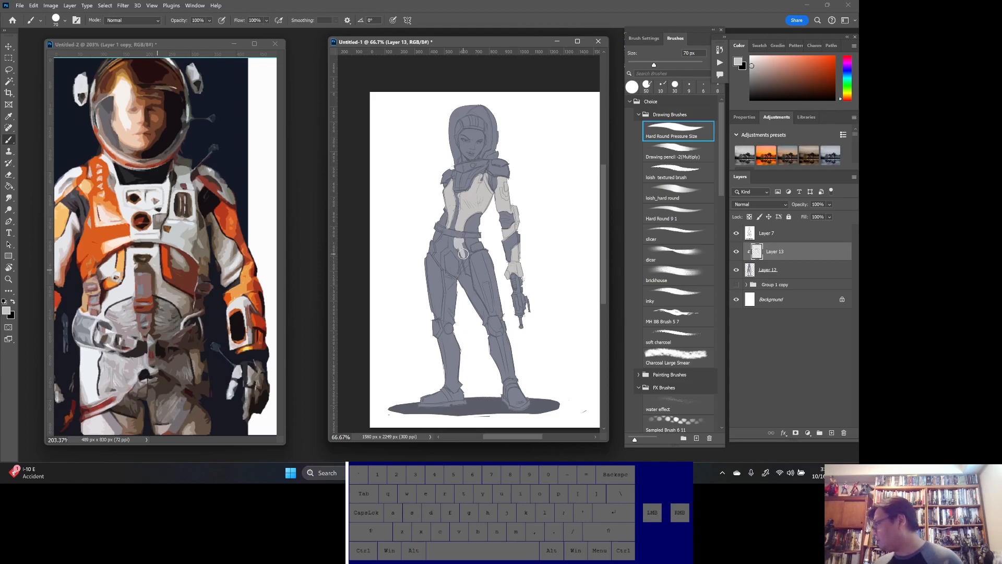
left_click_drag(464, 252, 468, 273)
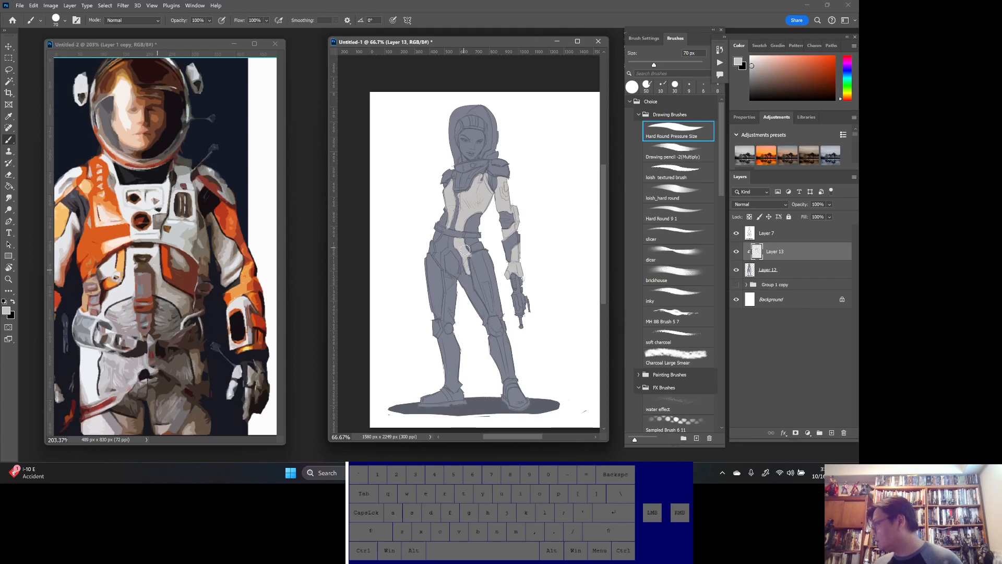
left_click_drag(472, 254, 469, 269)
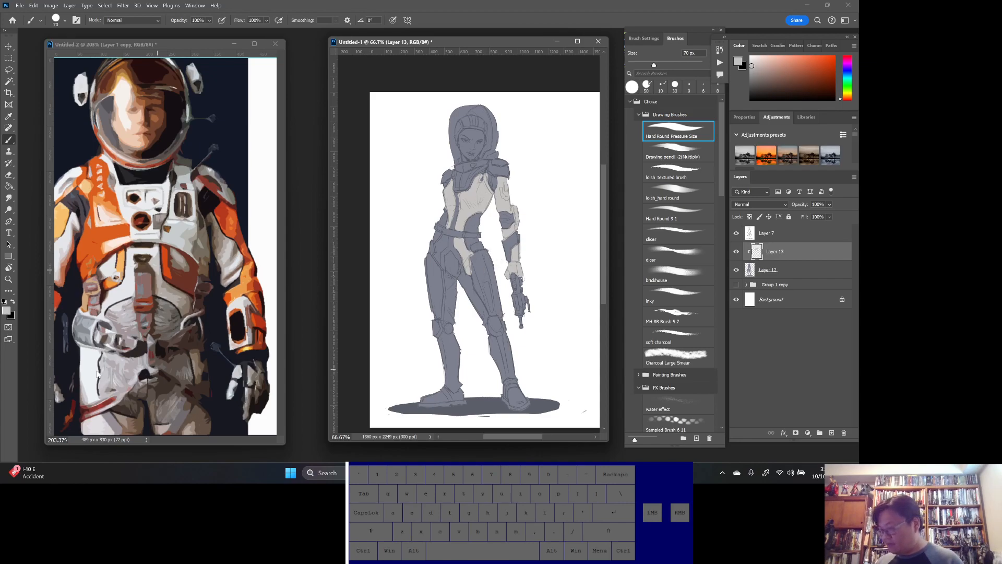
- Sample the pinkish grey from the reference suit's trouser leg and paint the gun-side thigh, knee and shin plus the other outer thigh
key("alt")
left_click(91, 387, "alt")
left_click(88, 394, "alt")
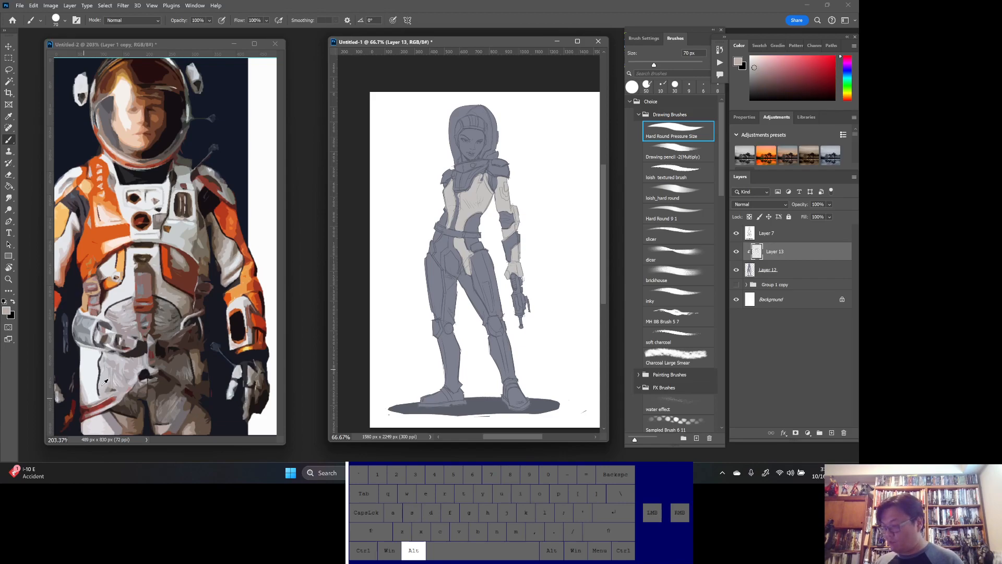
mouse_move(480, 264)
left_mouse_down()
mouse_move(482, 291)
mouse_move(481, 249)
mouse_move(471, 247)
left_mouse_up()
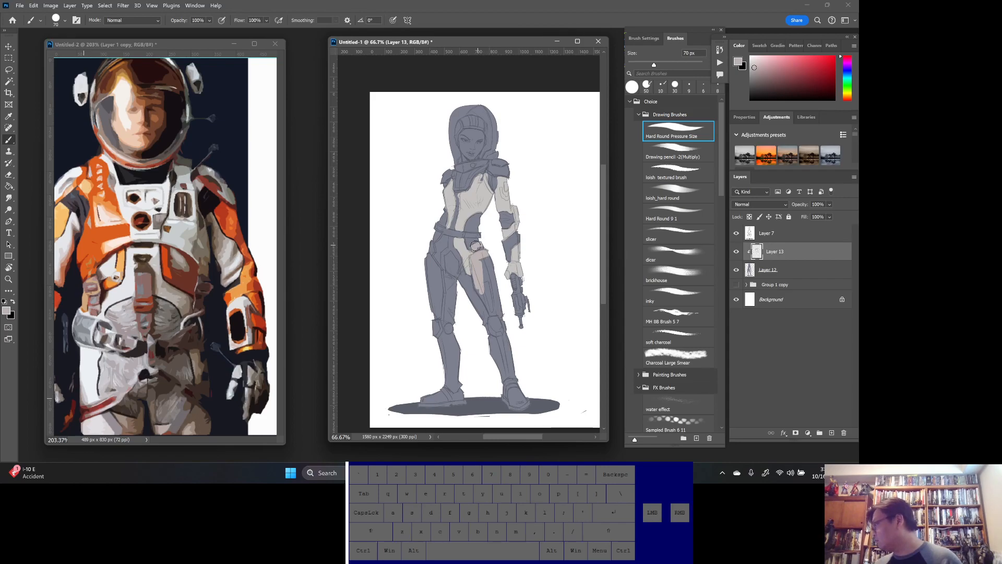
mouse_move(495, 246)
left_mouse_down()
mouse_move(486, 295)
mouse_move(489, 265)
mouse_move(497, 297)
mouse_move(489, 263)
mouse_move(478, 282)
mouse_move(496, 314)
left_mouse_up()
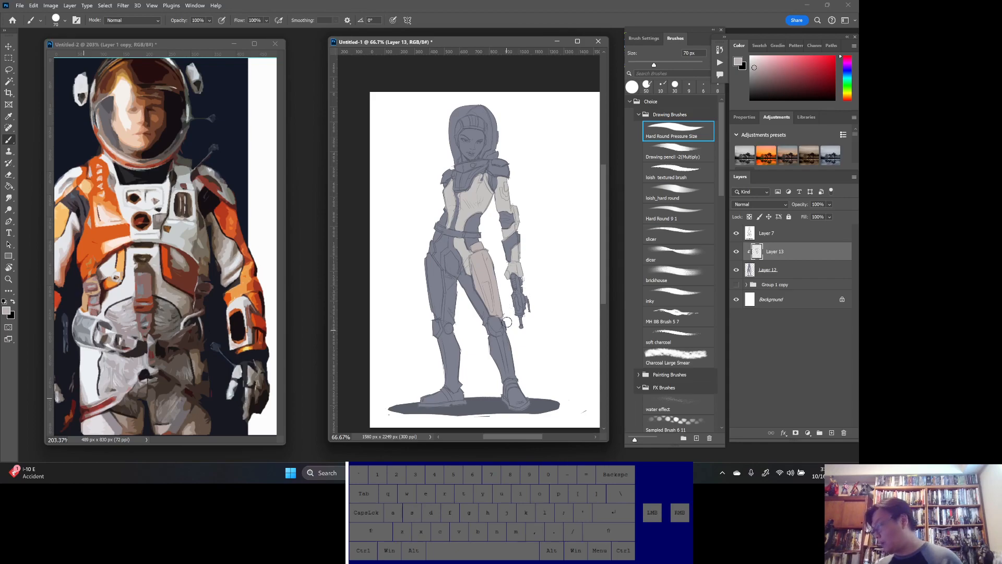
mouse_move(493, 318)
left_mouse_down()
mouse_move(491, 339)
mouse_move(488, 326)
mouse_move(507, 328)
mouse_move(495, 315)
mouse_move(502, 373)
mouse_move(491, 339)
mouse_move(504, 332)
mouse_move(511, 369)
mouse_move(518, 338)
mouse_move(498, 384)
mouse_move(511, 373)
mouse_move(500, 380)
mouse_move(520, 379)
mouse_move(512, 368)
mouse_move(536, 358)
mouse_move(519, 391)
left_mouse_up()
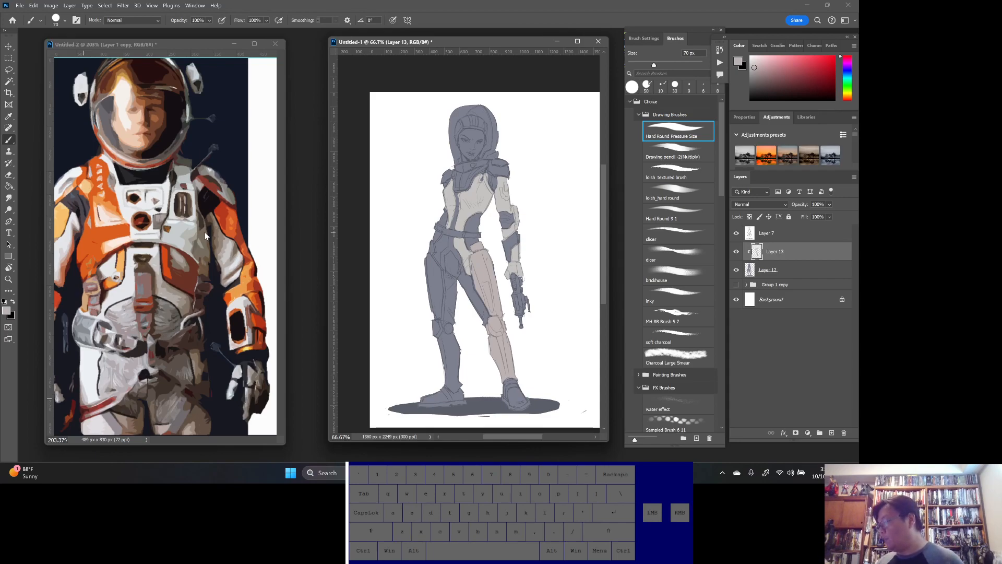
mouse_move(427, 260)
left_mouse_down()
mouse_move(432, 292)
mouse_move(431, 245)
left_mouse_up()
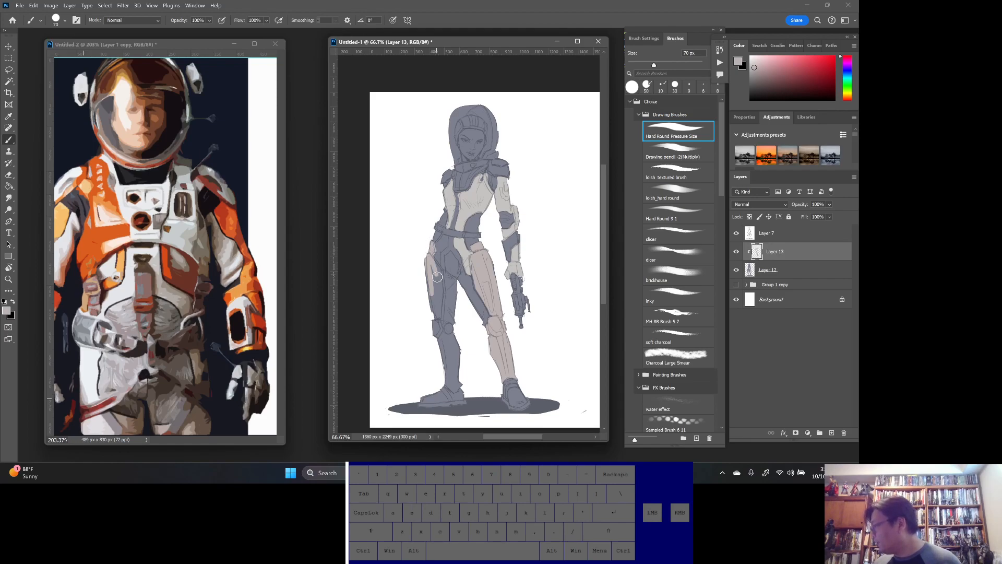
mouse_move(440, 273)
left_mouse_down()
mouse_move(437, 323)
mouse_move(434, 313)
left_mouse_up()
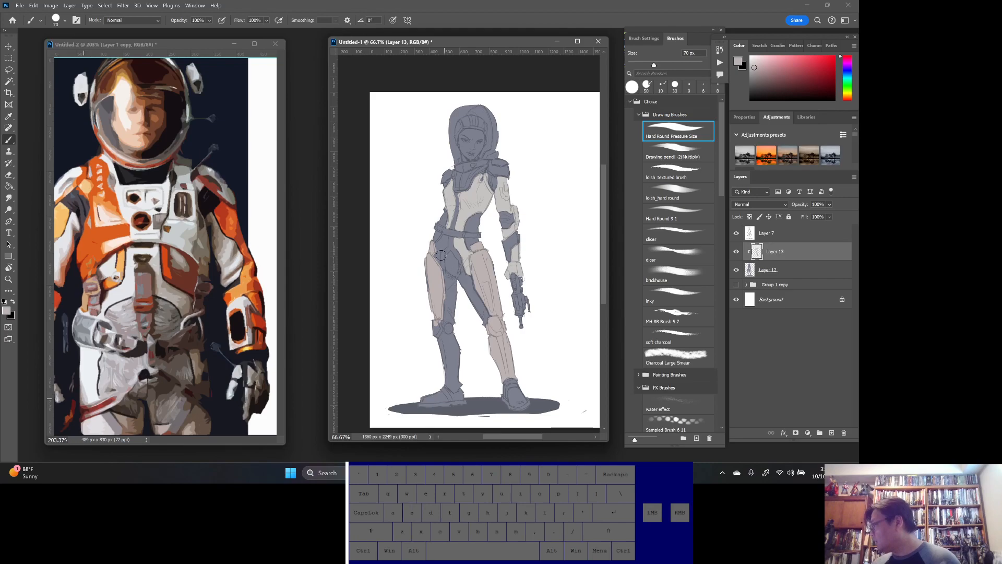
- Fill the remaining hip panels with the light grey, and paint the unfinished knee and shin with the thigh's pinkish grey
key("alt")
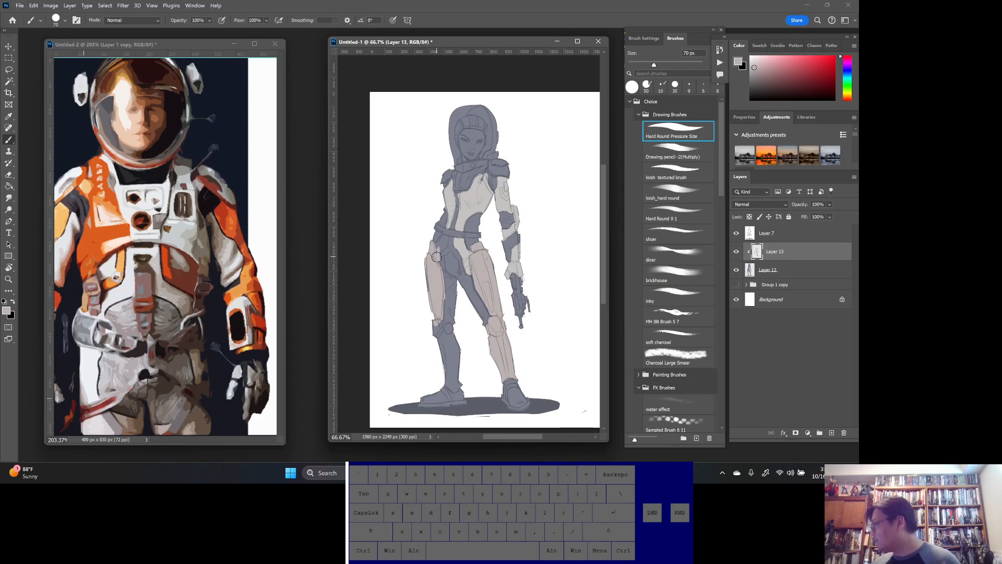
left_click(439, 244, "alt")
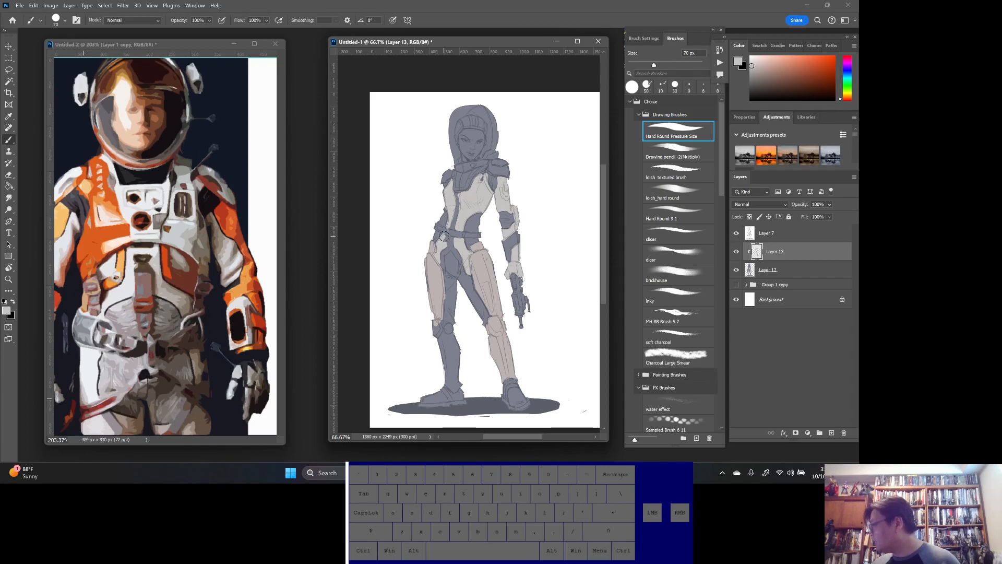
left_click_drag(448, 256, 452, 270)
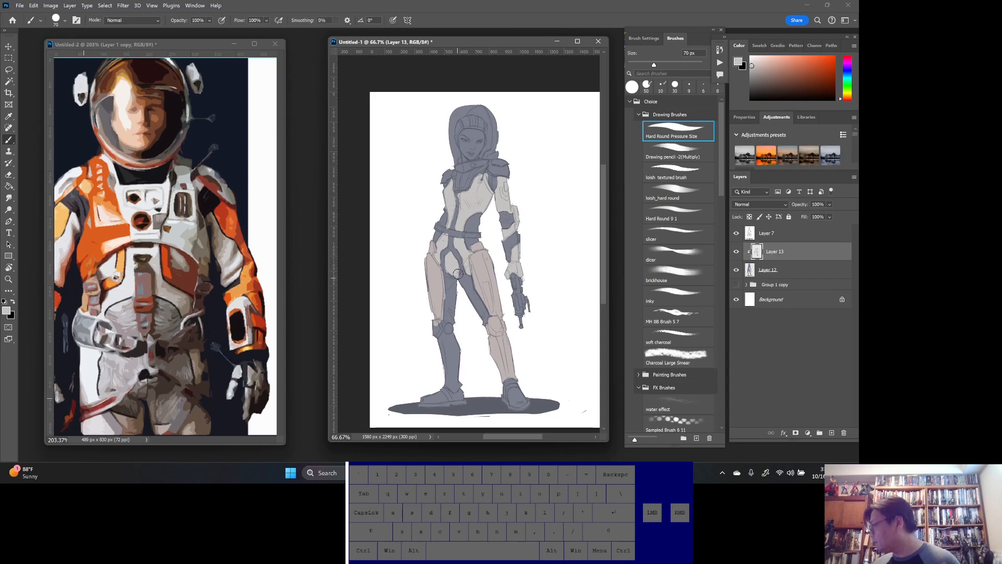
left_click(427, 277, "alt")
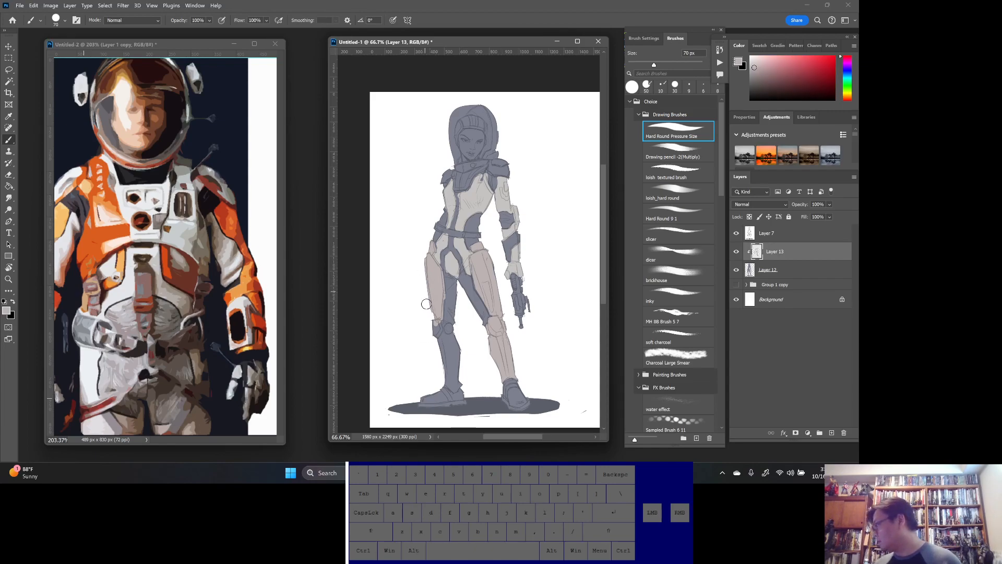
mouse_move(443, 295)
left_mouse_down()
mouse_move(435, 337)
mouse_move(450, 327)
mouse_move(445, 352)
mouse_move(441, 336)
mouse_move(439, 346)
mouse_move(454, 344)
mouse_move(444, 365)
mouse_move(462, 344)
mouse_move(448, 376)
mouse_move(452, 387)
mouse_move(465, 377)
mouse_move(456, 384)
left_mouse_up()
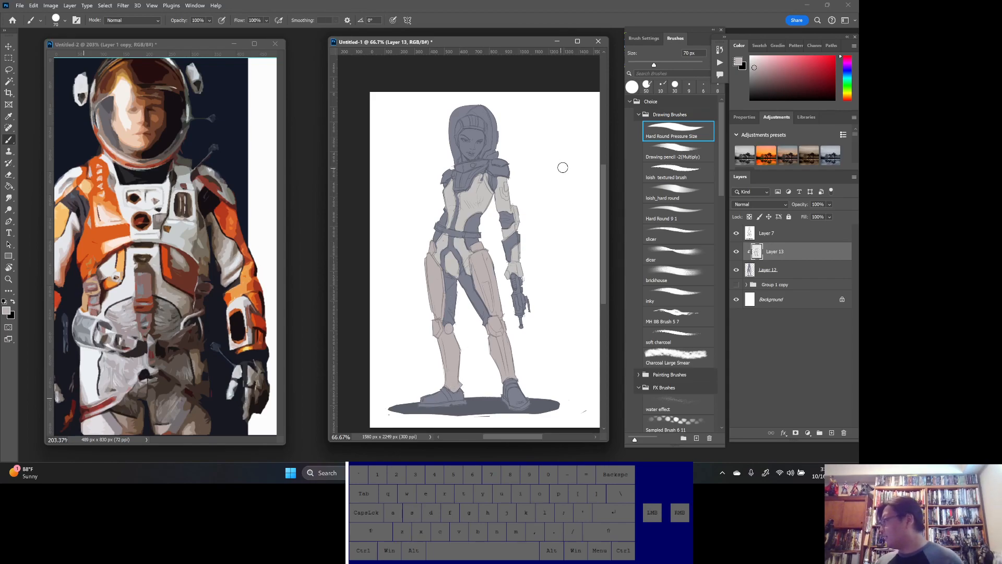
- Sample the light grey near the gun hand, paint the forearm guard with it, and undo the last stroke
key("alt")
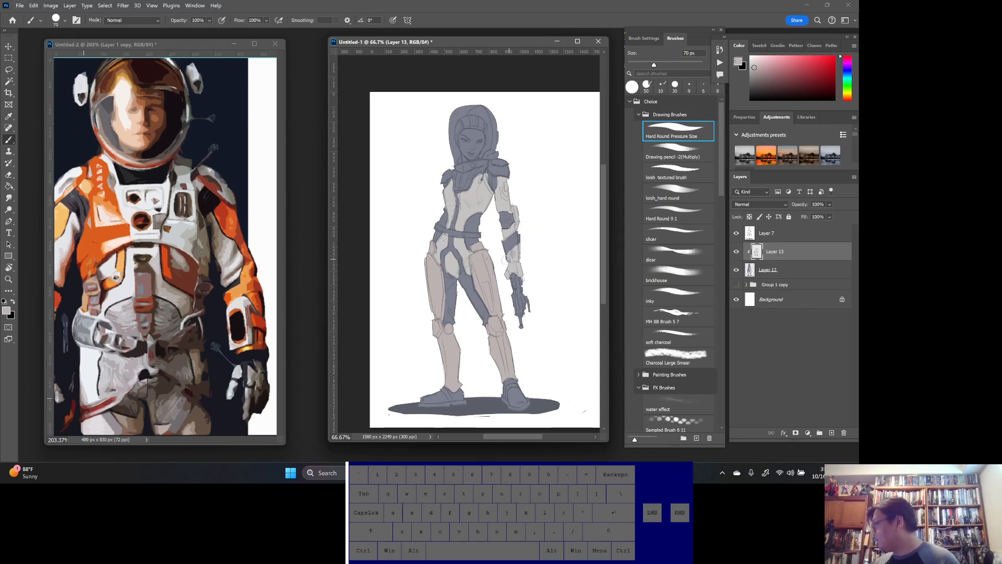
key("alt")
left_click(518, 258, "alt")
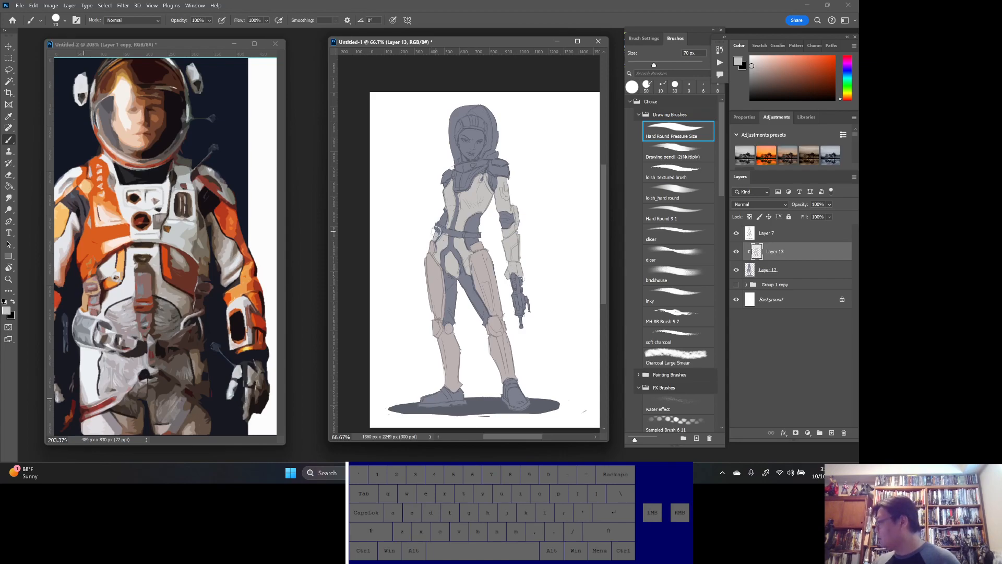
key("ctrl+z")
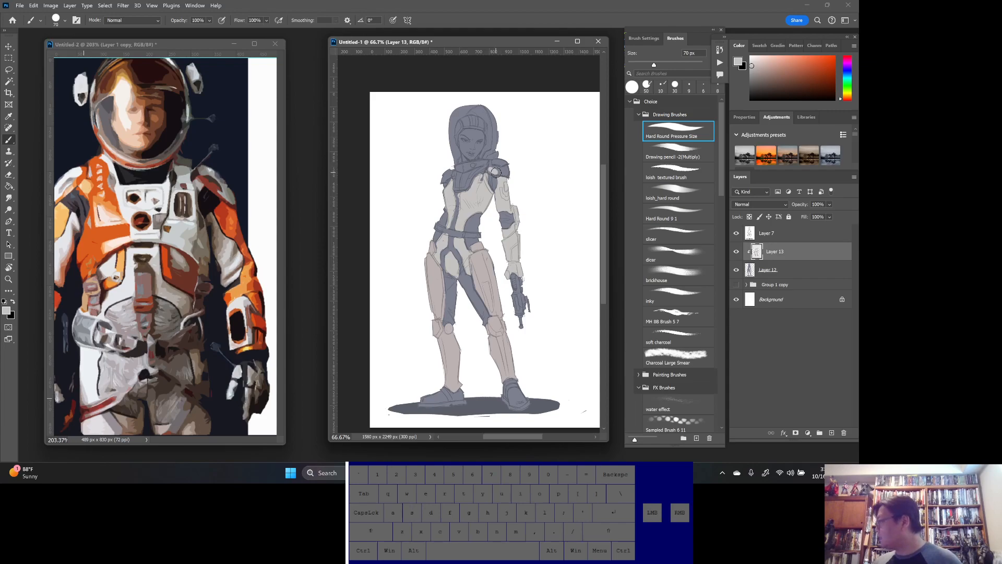
- Sample the thigh's pinkish grey and paint both shoulder pads and the collar around the neck
left_click(436, 286, "alt")
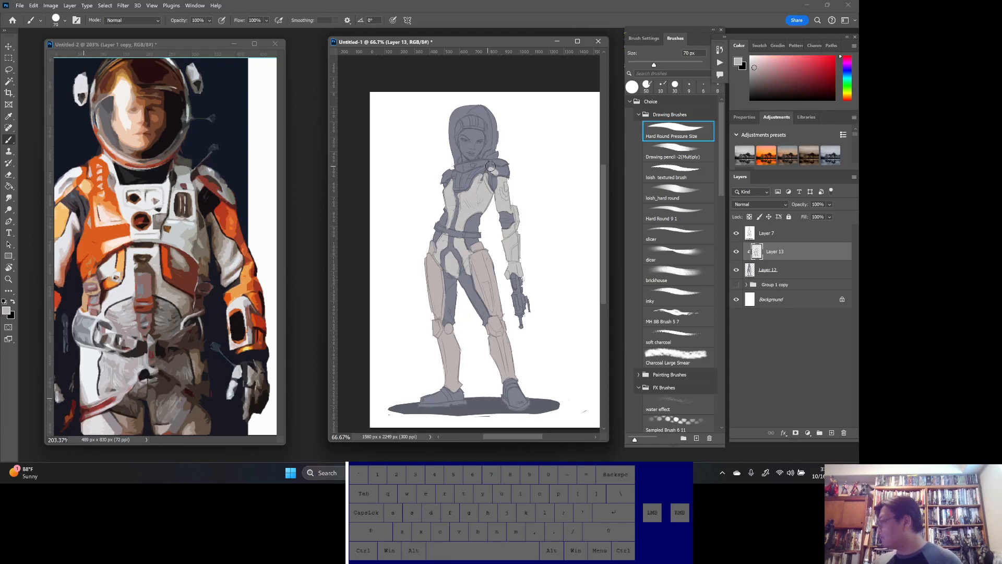
left_click_drag(495, 170, 491, 169)
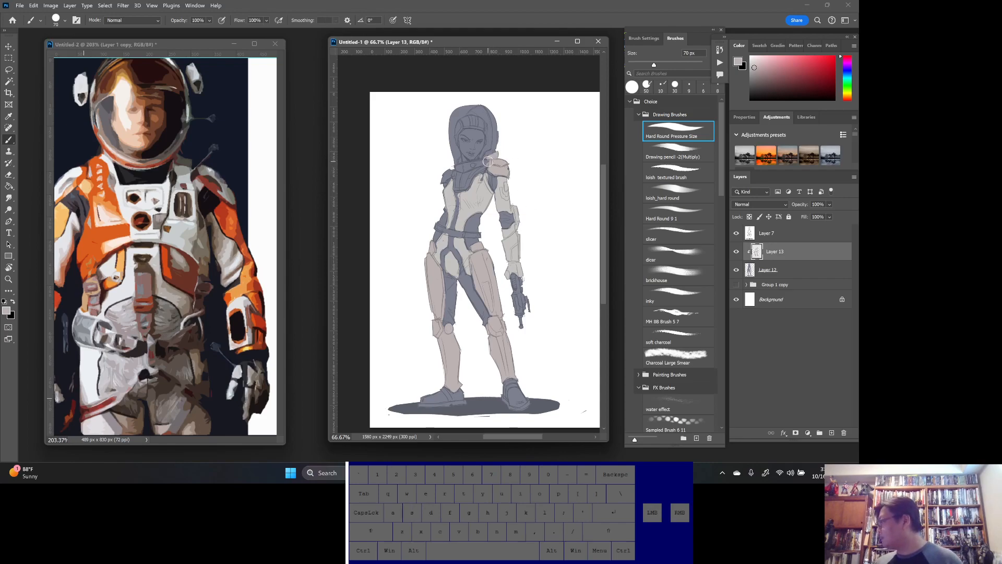
mouse_move(477, 165)
left_mouse_down()
mouse_move(454, 168)
mouse_move(487, 163)
mouse_move(456, 169)
mouse_move(466, 180)
mouse_move(455, 173)
mouse_move(456, 190)
mouse_move(483, 165)
mouse_move(467, 188)
mouse_move(489, 169)
left_mouse_up()
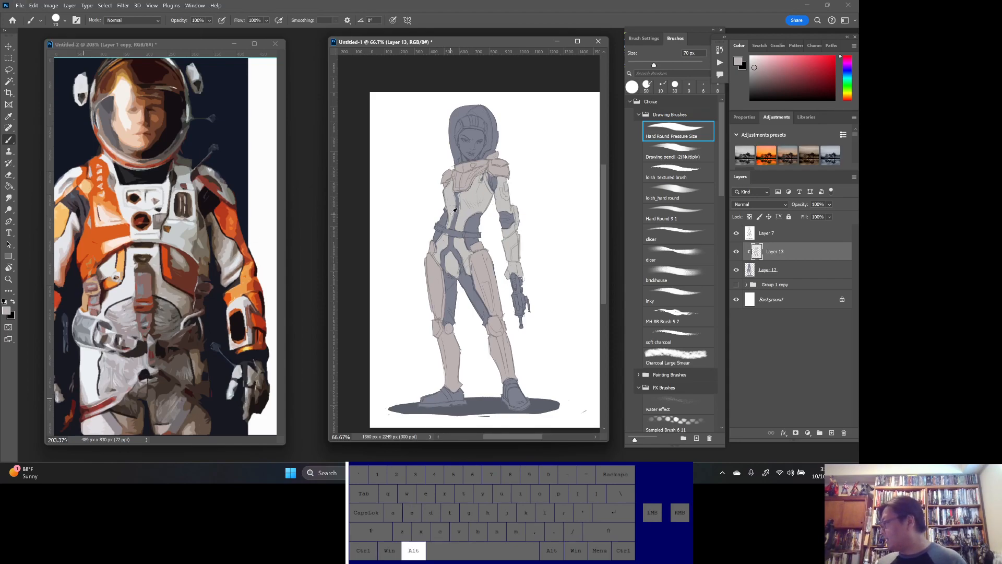
- Sample the grey of the reference suit's belt, set the brush to 45 px and paint the figure's waist belt
left_click(450, 213, "alt")
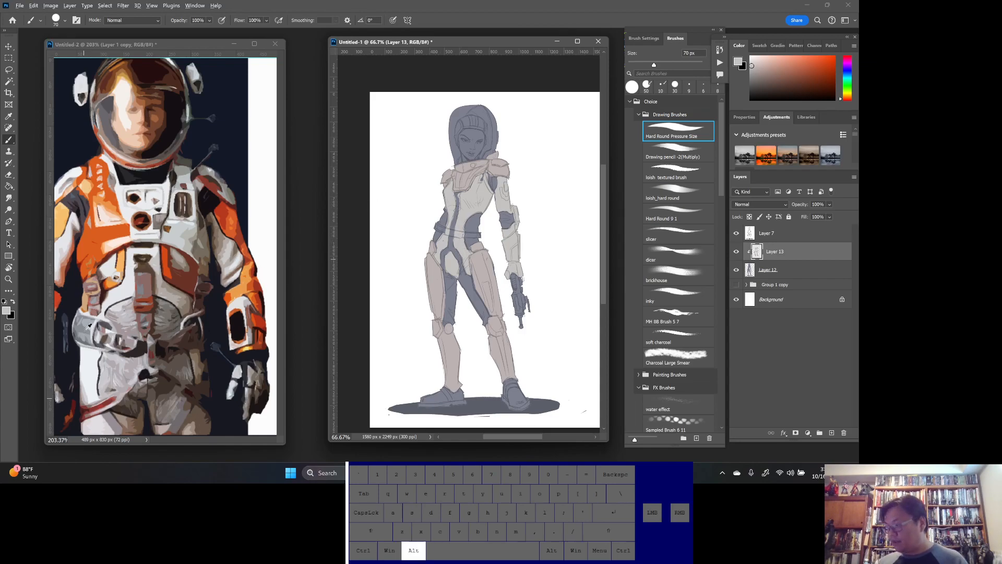
left_click(81, 328, "alt")
key("bracketleft")
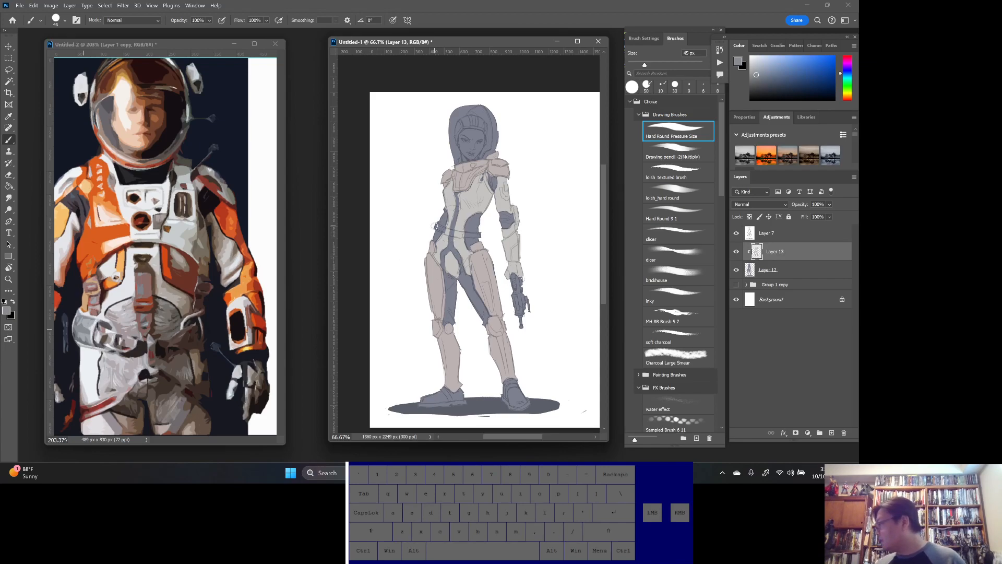
left_click(91, 317, "alt")
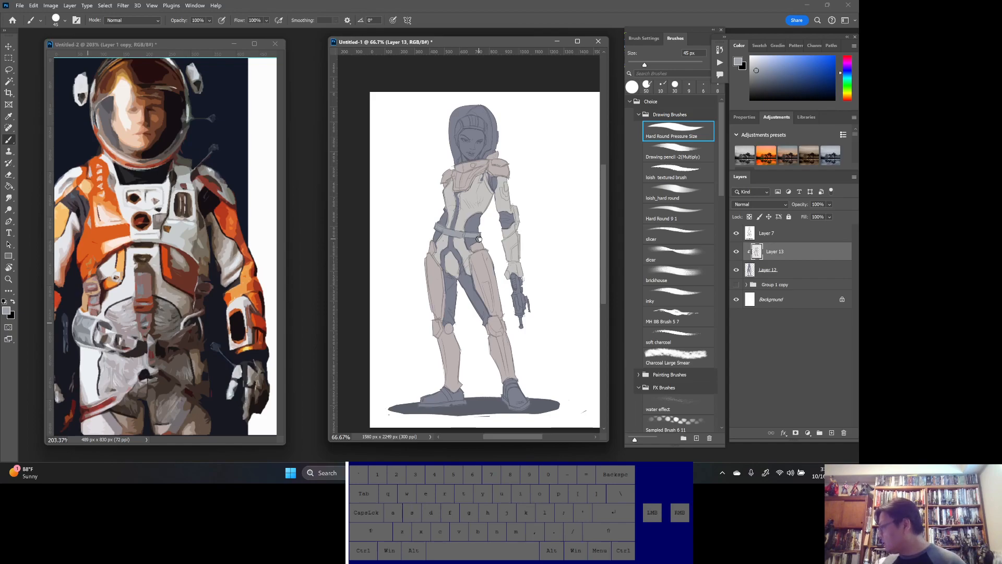
- Sample the torso's light grey, paint both boots with it, and sample the shin's pinkish grey
key("alt")
left_click(486, 198, "alt")
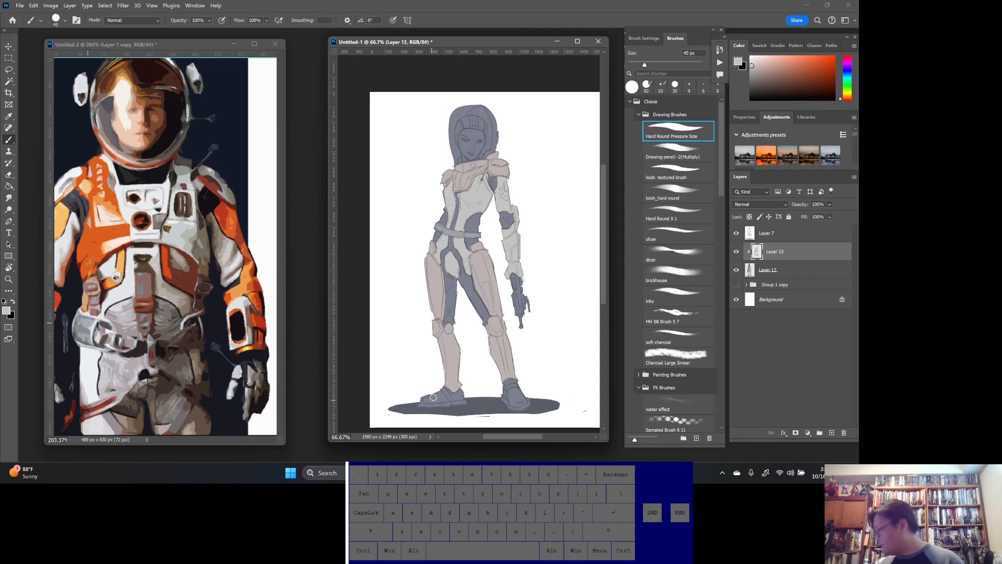
left_click_drag(423, 400, 446, 399)
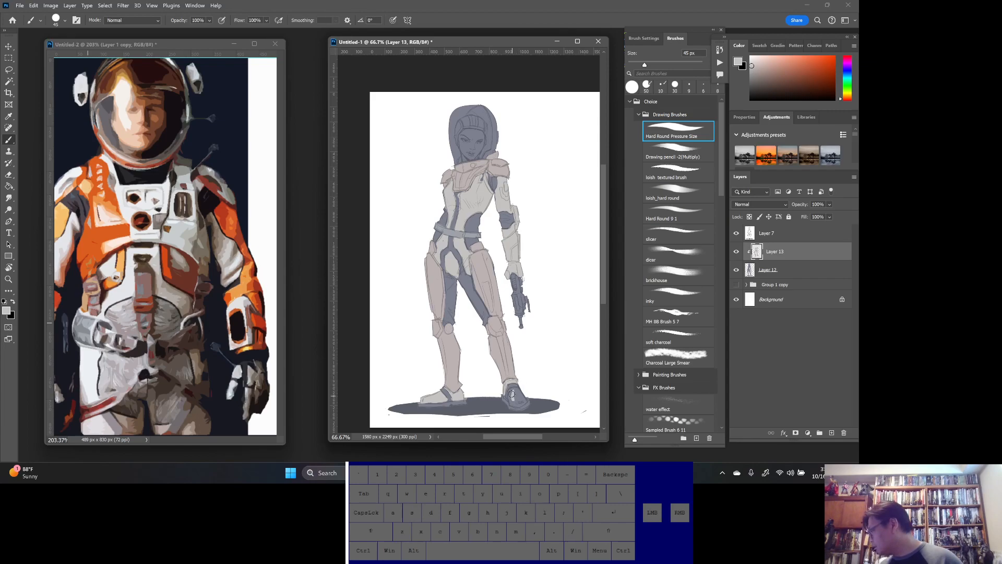
mouse_move(510, 390)
left_mouse_down()
mouse_move(513, 405)
mouse_move(523, 401)
left_mouse_up()
left_click(494, 348, "alt")
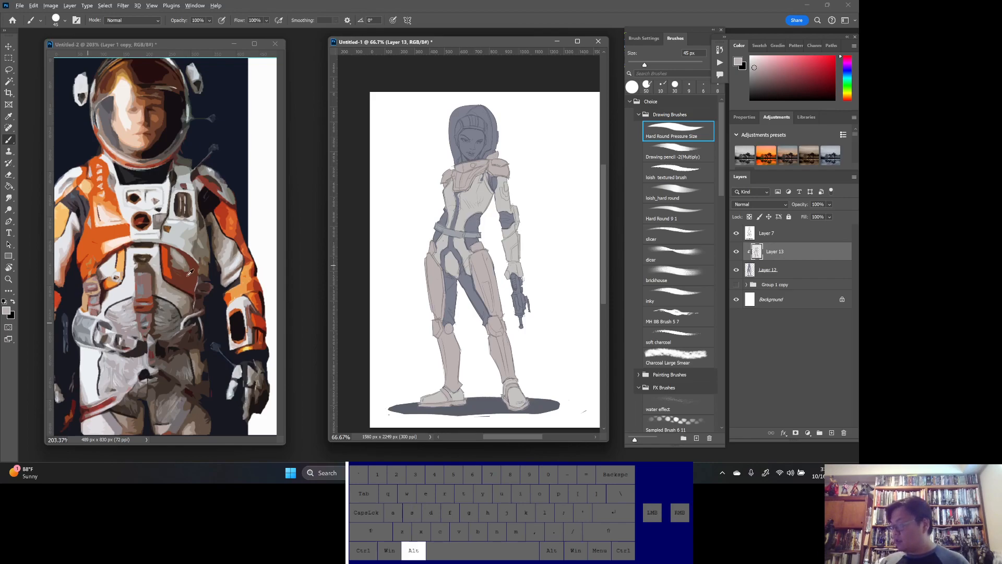
- Sample the orange of the reference suit's sleeve and paint the torso's vertical stripe and the chest straps beside the collar
left_click(188, 279, "alt")
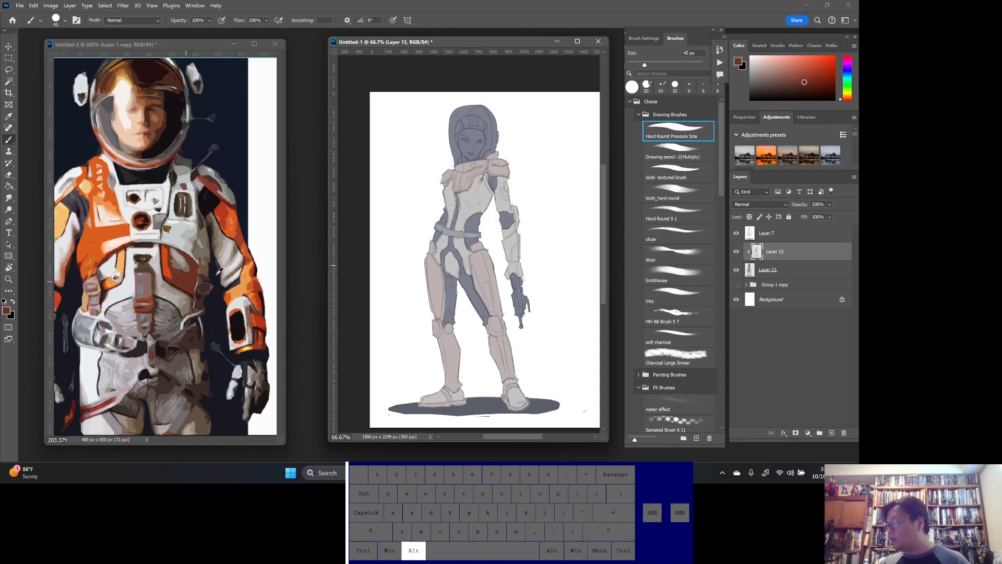
left_click(238, 223, "alt")
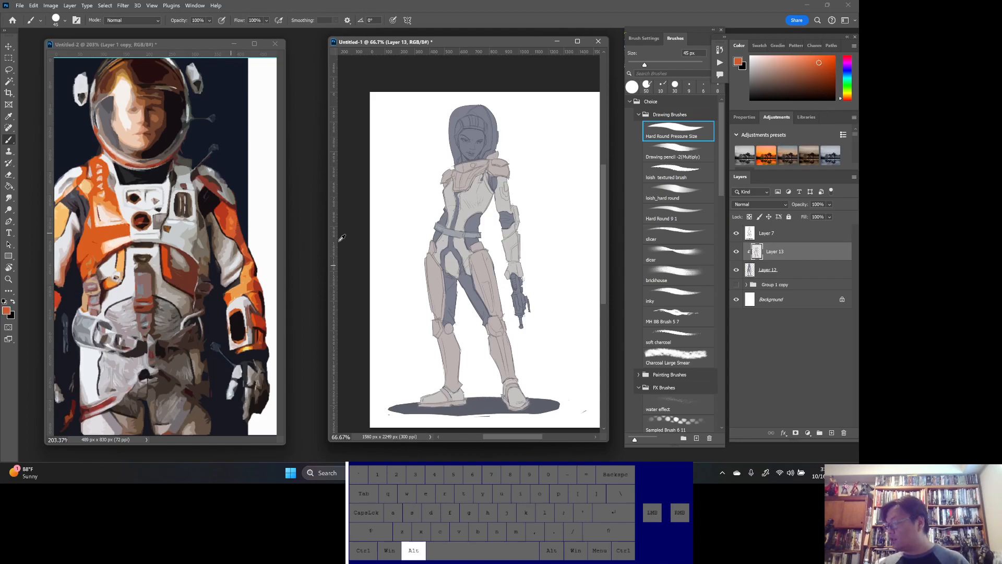
left_click_drag(457, 195, 453, 229)
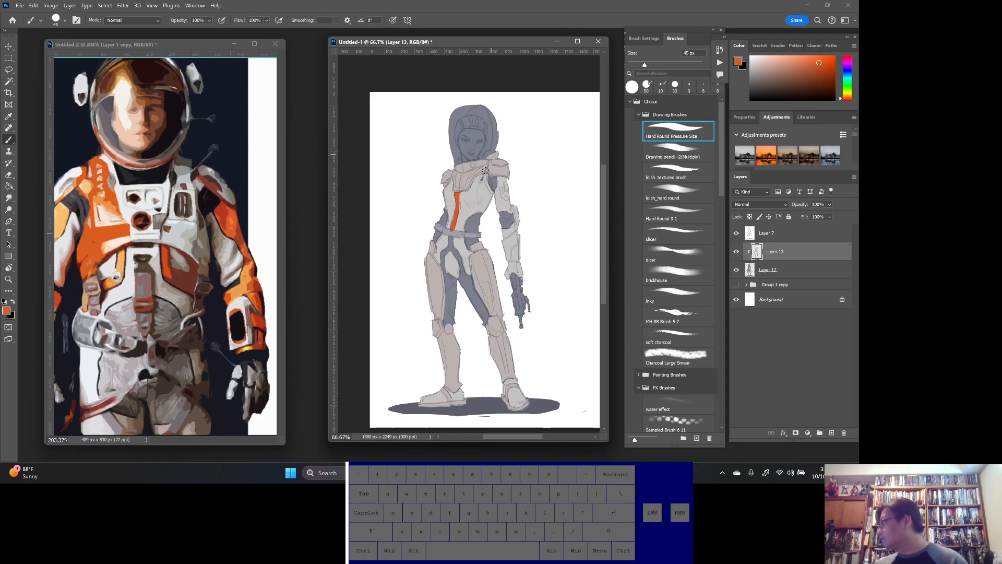
left_click_drag(481, 180, 493, 192)
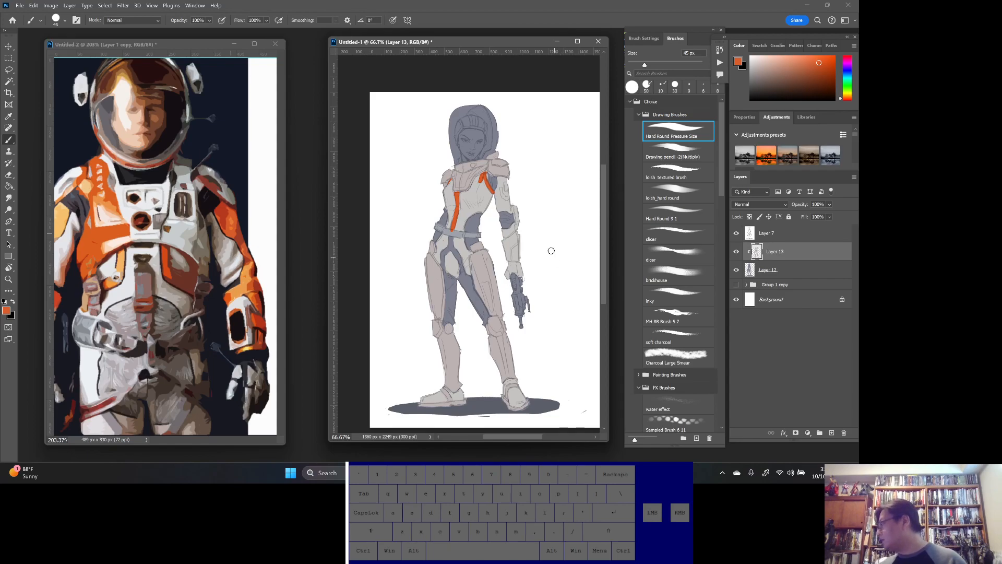
- Continue the orange stripe below the belt, around the crotch panel and down over both inner thighs
left_click(451, 238)
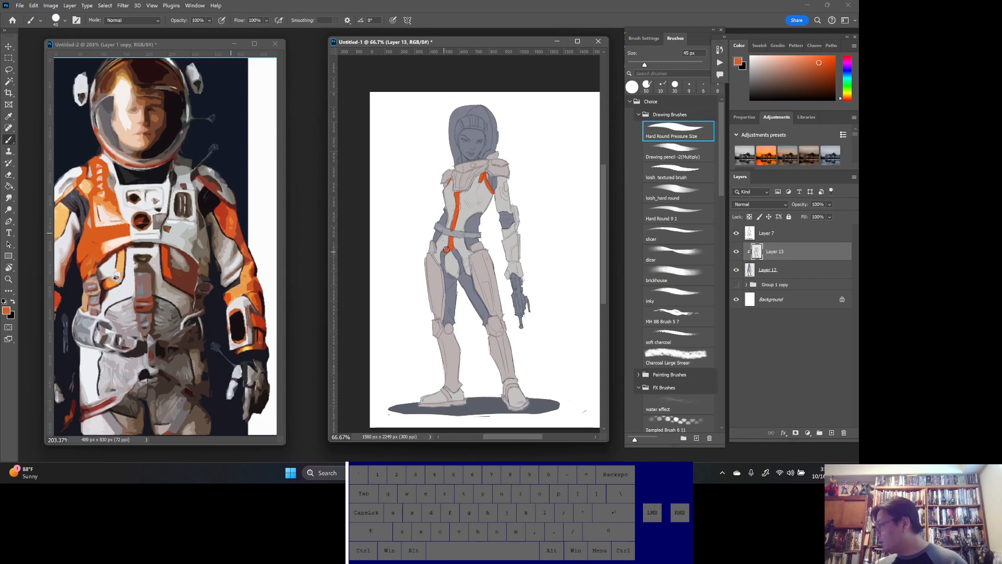
left_click_drag(443, 253, 443, 263)
left_click_drag(443, 264, 452, 282)
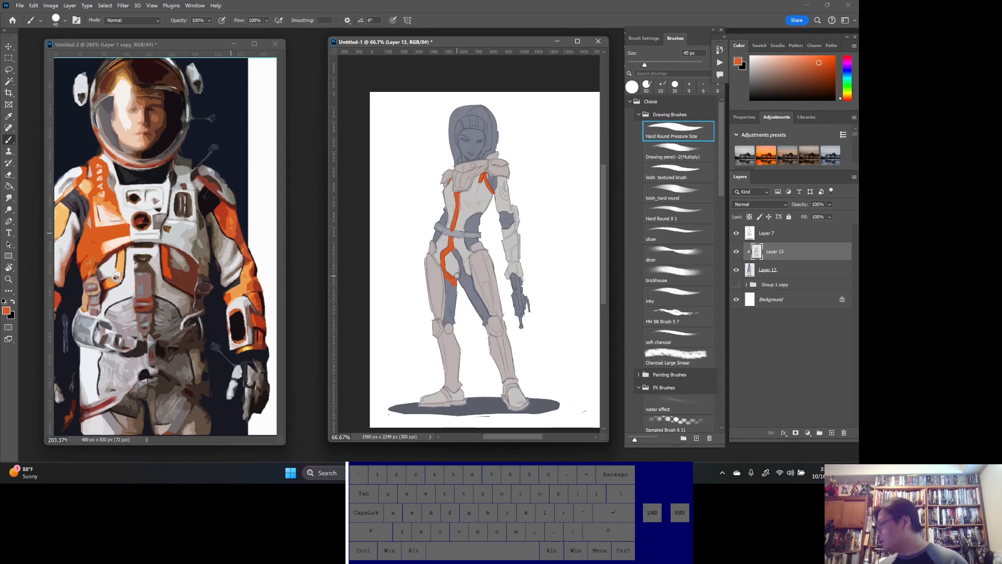
left_click_drag(452, 279, 447, 321)
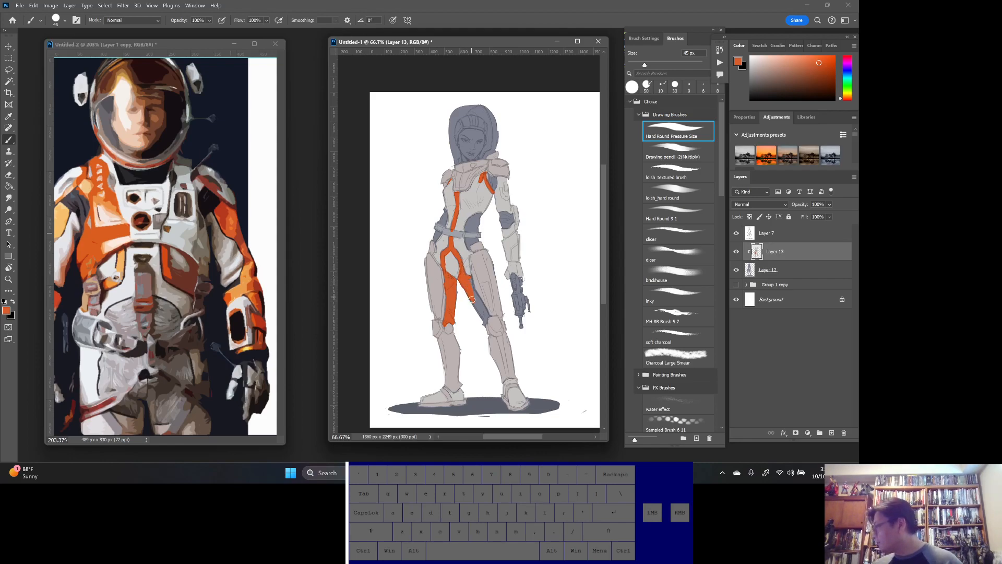
mouse_move(478, 305)
left_mouse_down()
mouse_move(475, 294)
mouse_move(488, 315)
left_mouse_up()
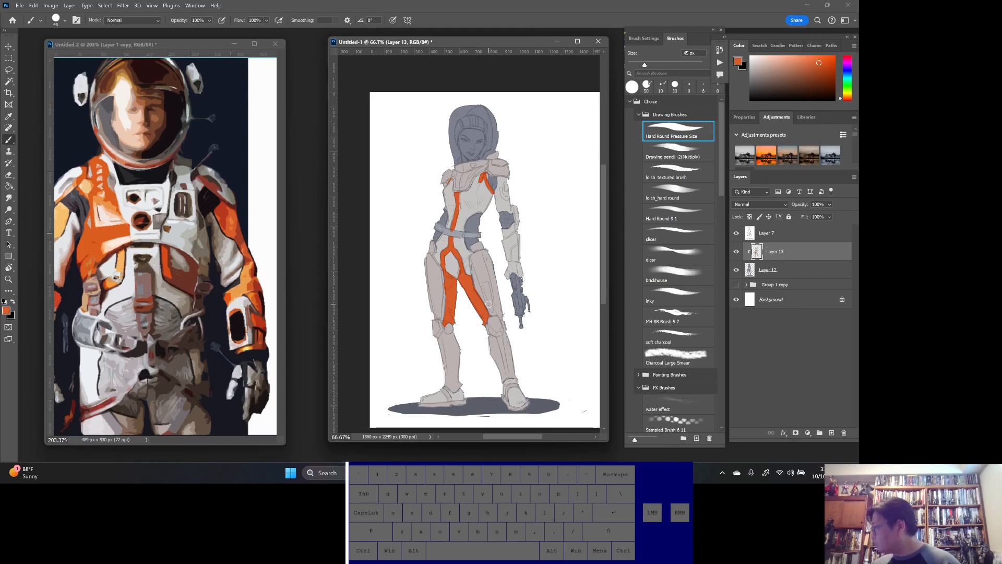
- Try painting the elbow joint of the gun arm orange, and undo those strokes
left_click(505, 226)
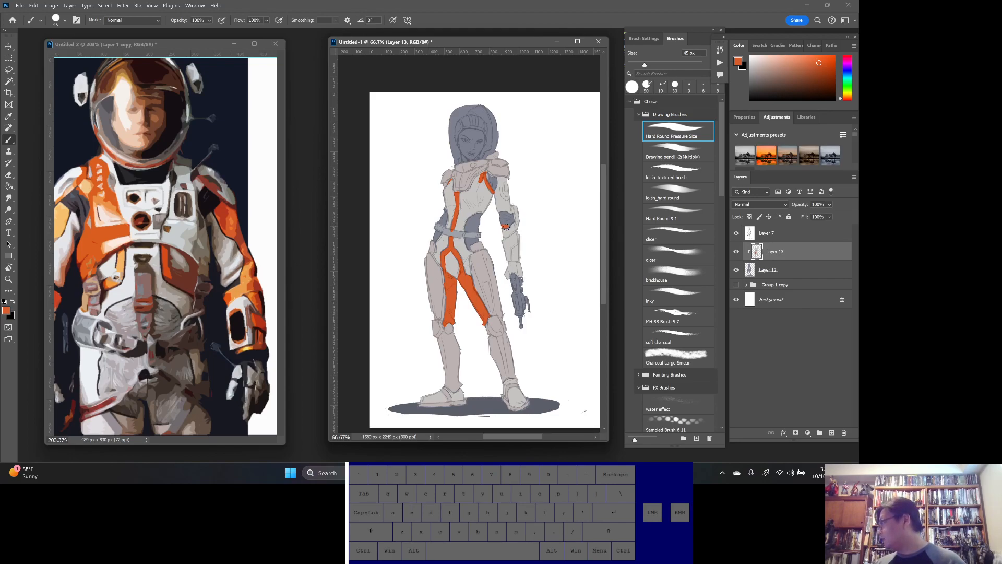
left_click_drag(506, 225, 503, 220)
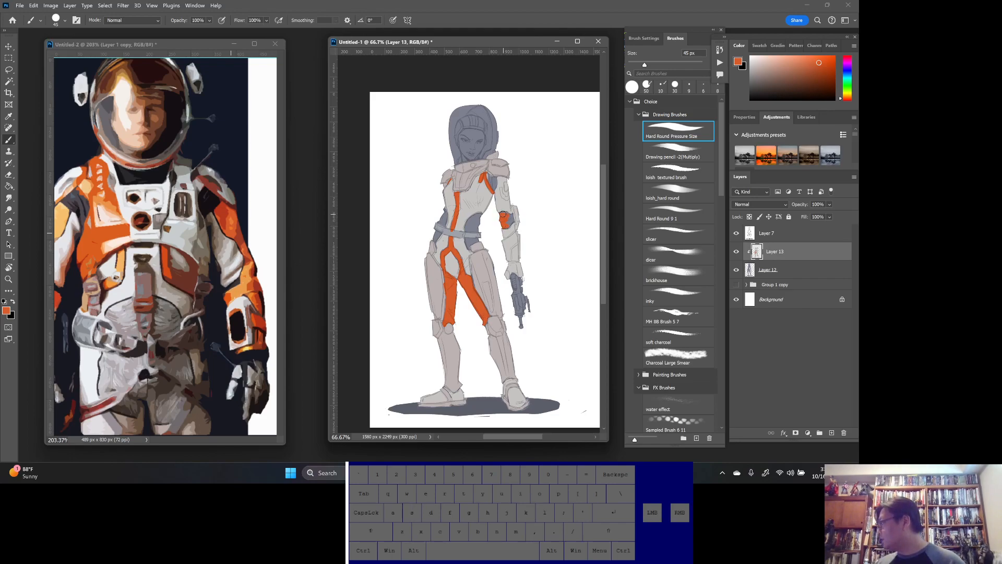
left_click_drag(508, 218, 512, 215)
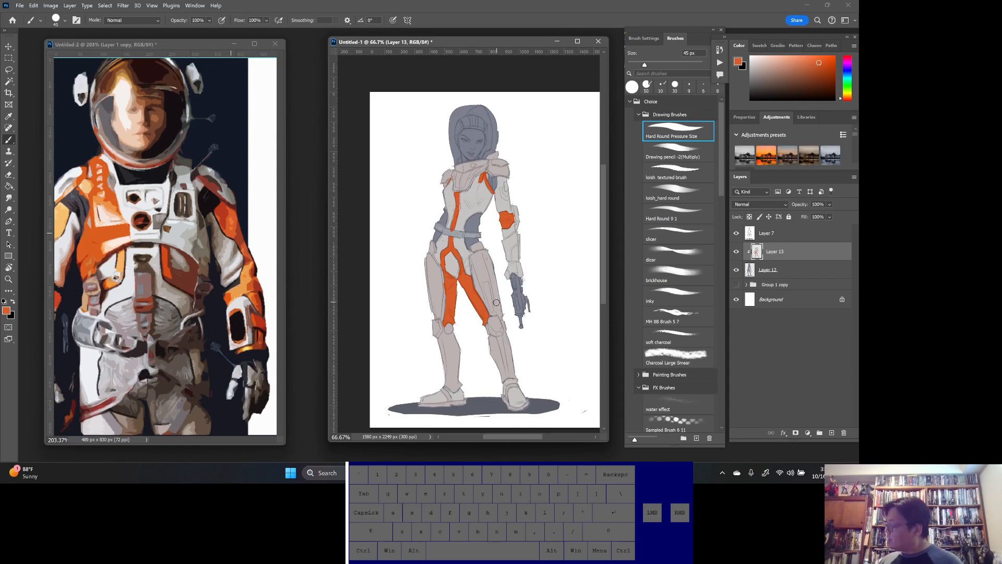
key("ctrl")
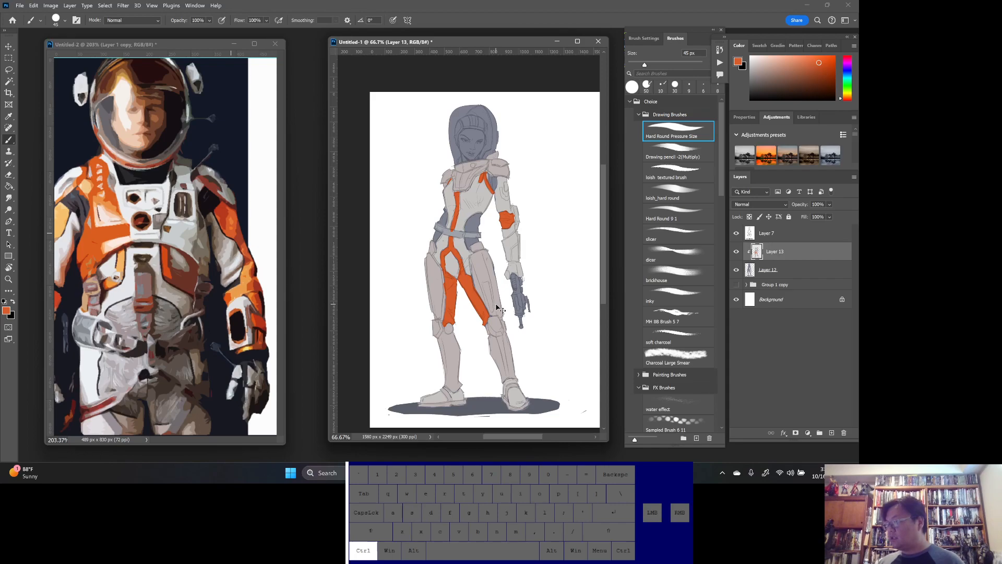
key("ctrl+z")
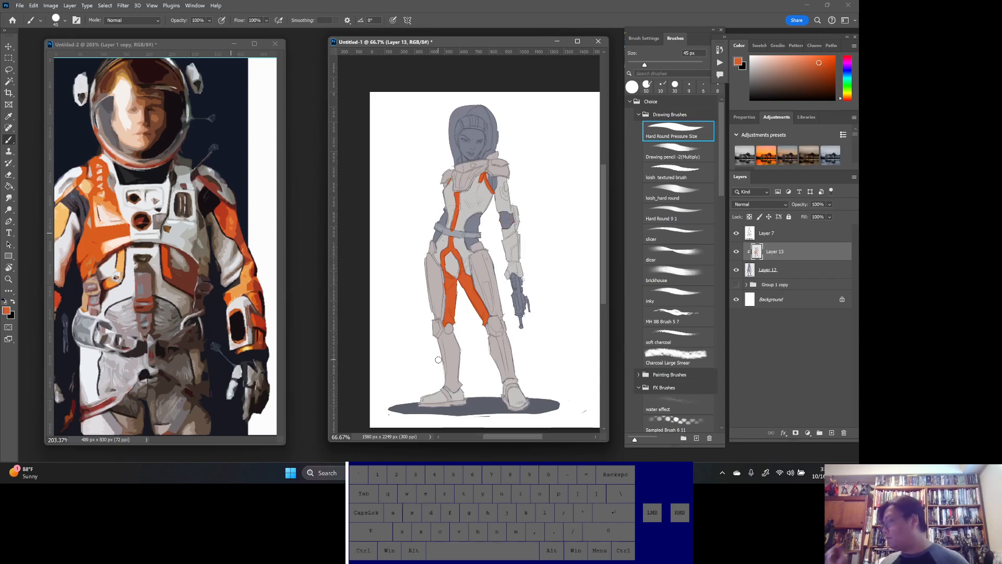
- Paint orange accents on the gun arm's forearm guard and upper arm, and with a 30 px brush on the collar and both shoulder pads
mouse_move(502, 240)
left_mouse_down()
mouse_move(509, 259)
mouse_move(516, 235)
left_mouse_up()
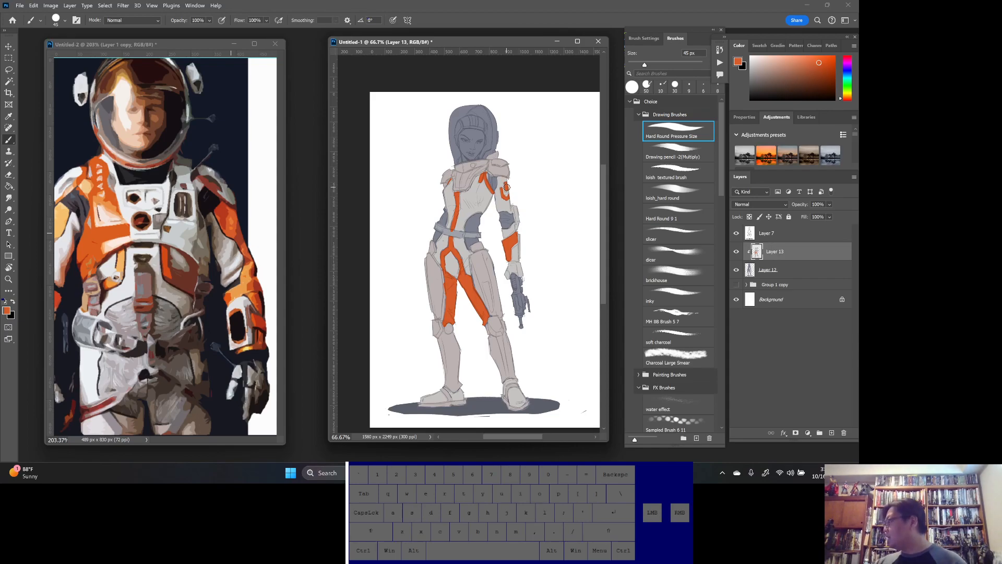
key("ctrl+space")
left_click(472, 180)
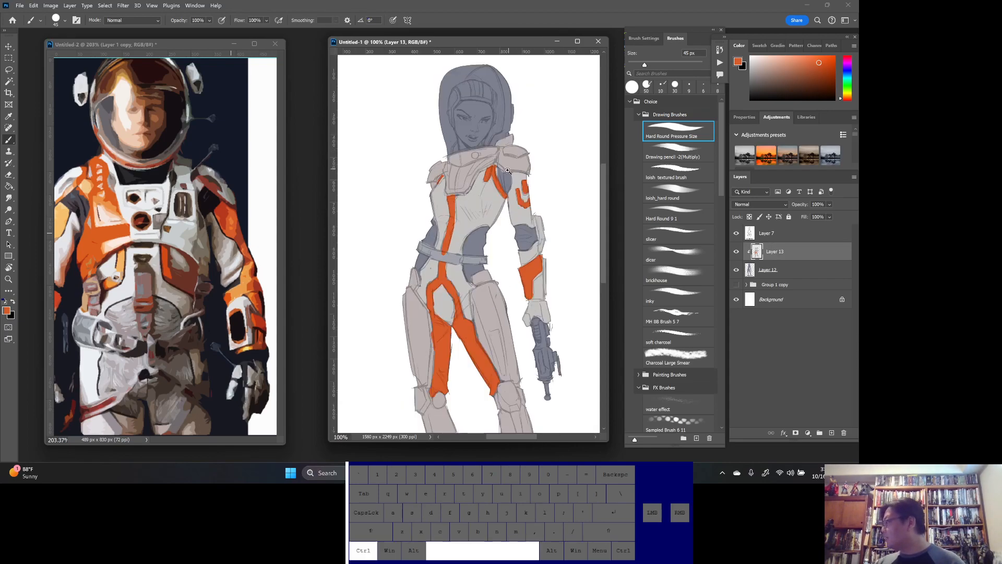
left_click_drag(505, 177, 532, 223)
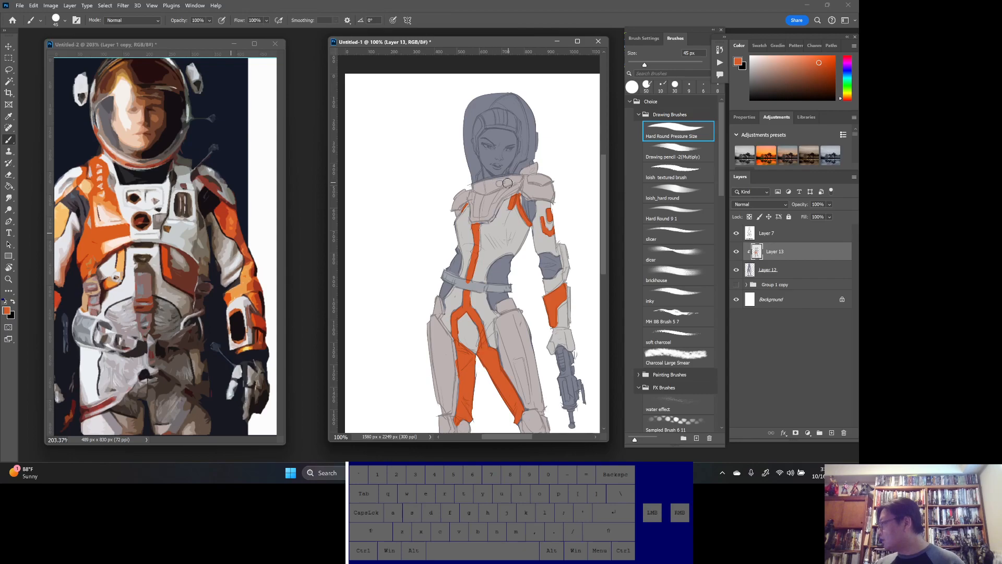
key("bracketleft")
key("bracketleft")
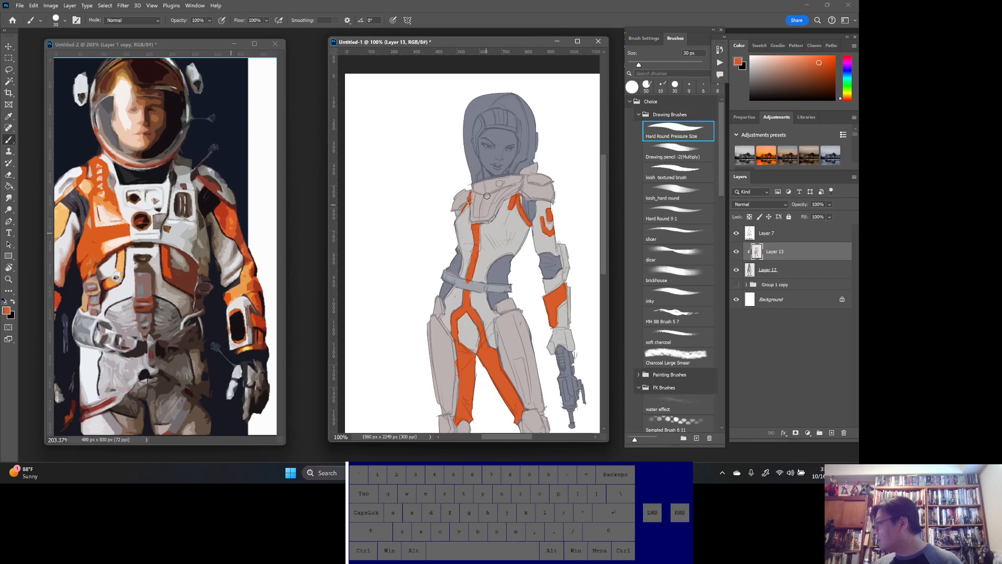
key("ctrl+z")
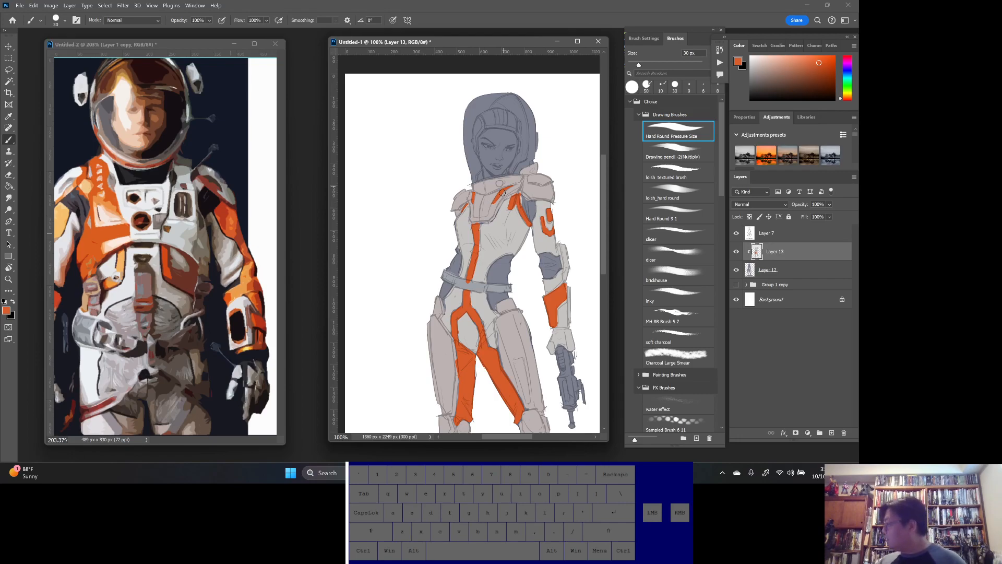
left_click_drag(530, 181, 543, 176)
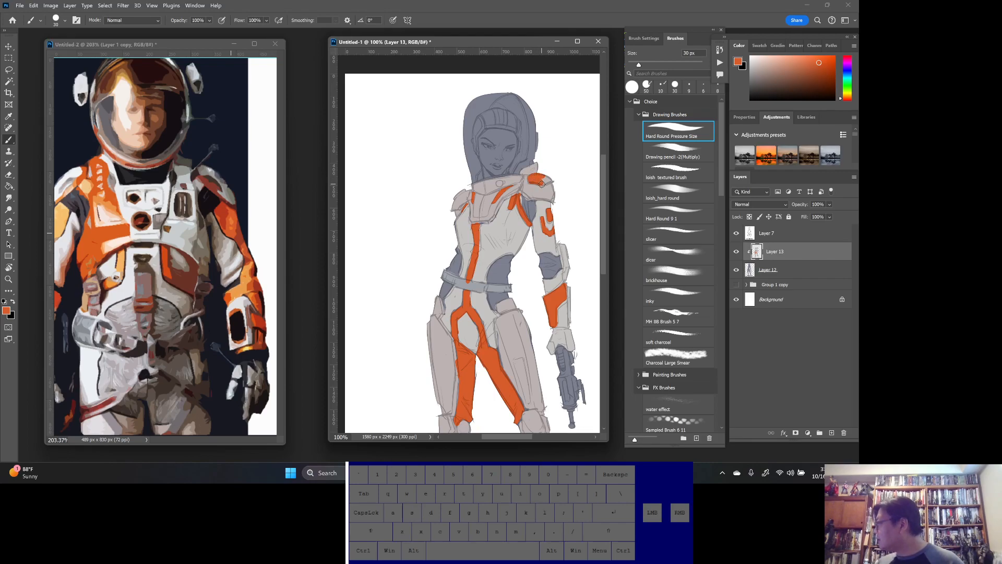
left_click_drag(545, 183, 546, 179)
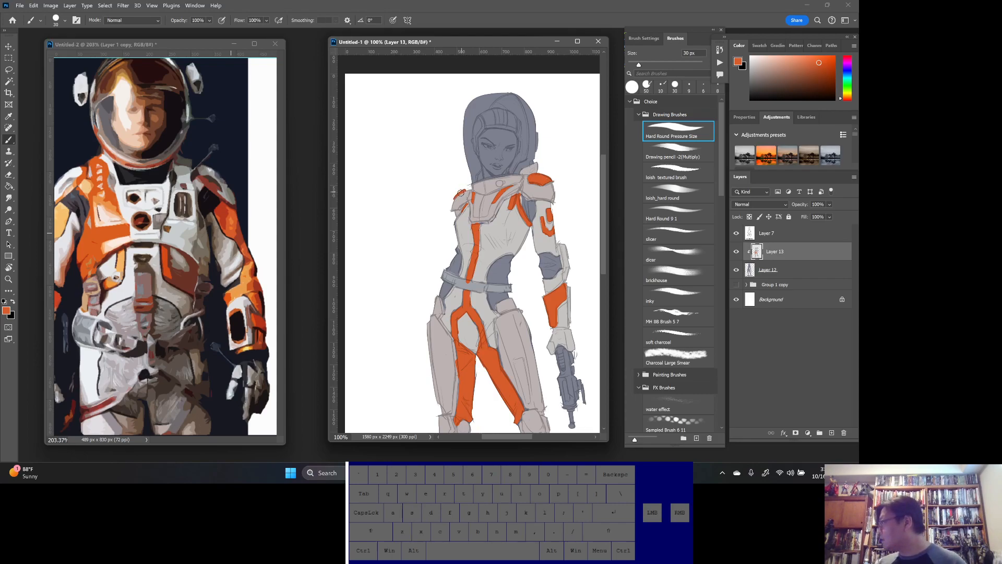
- Clean up the thigh armour's inner edge with its sampled pinkish grey, and resample the suit and belt greys to touch up the waist
key("space")
left_click_drag(532, 353, 495, 252)
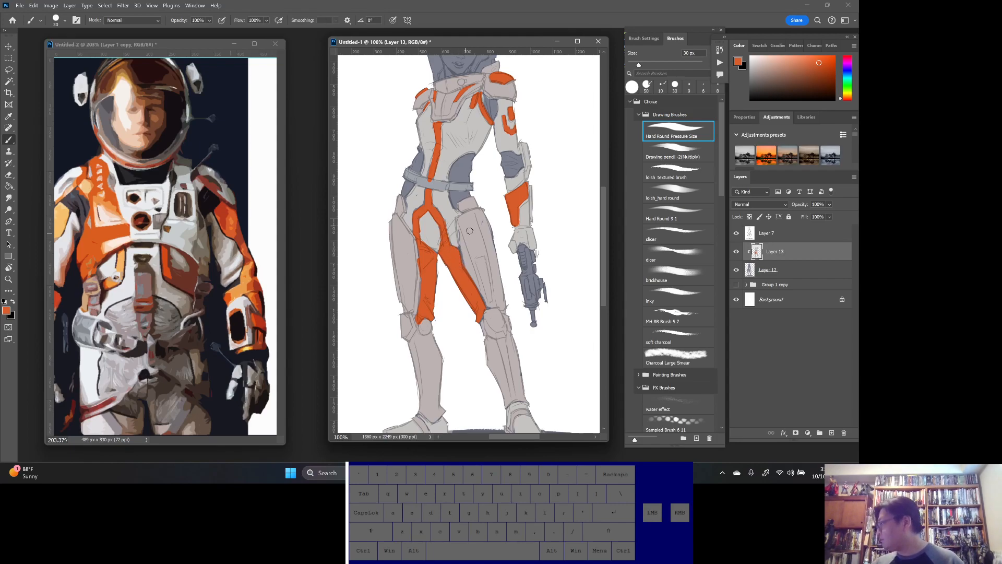
left_click(473, 233, "alt")
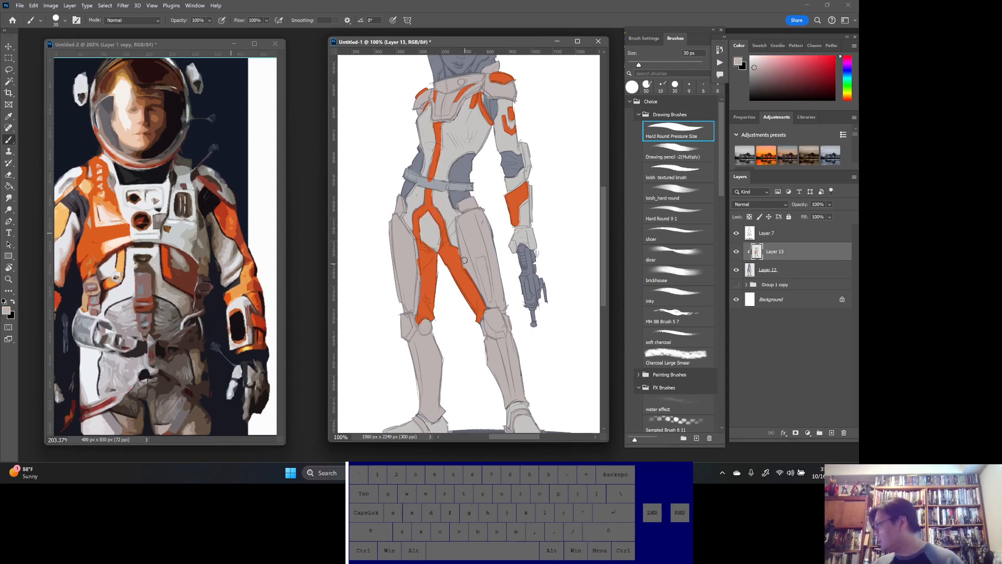
left_click_drag(464, 266, 487, 304)
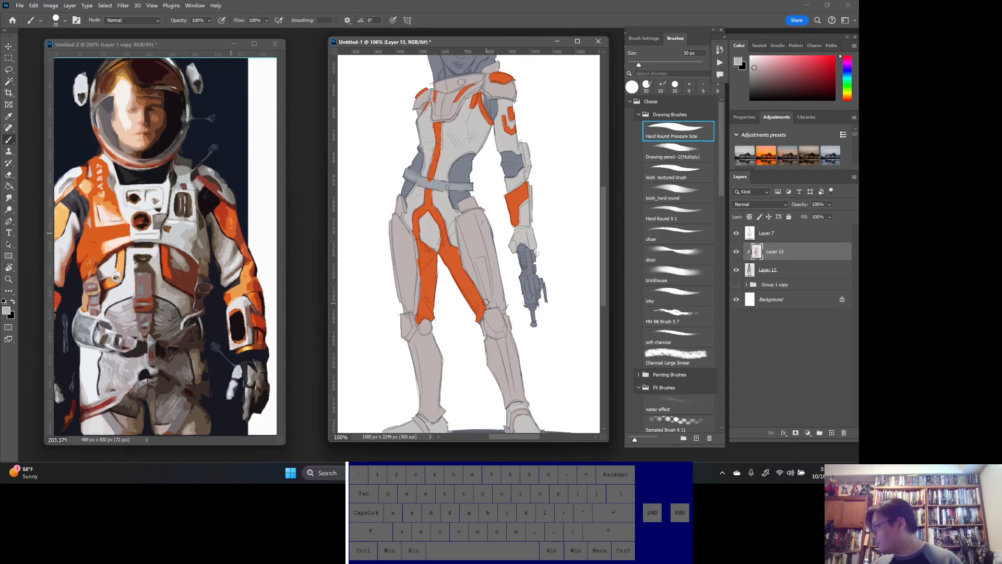
left_click(422, 233, "alt")
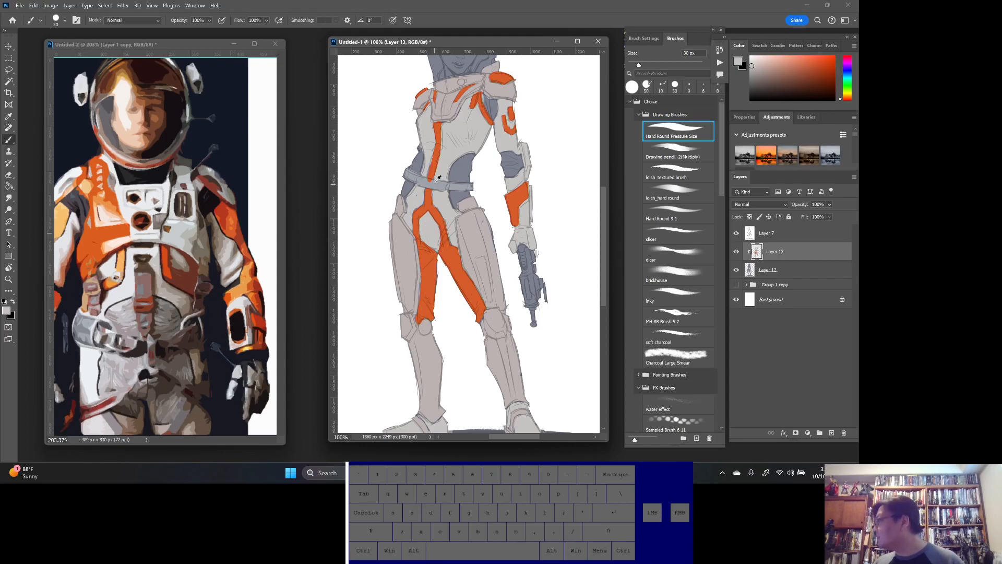
left_click(448, 181, "alt")
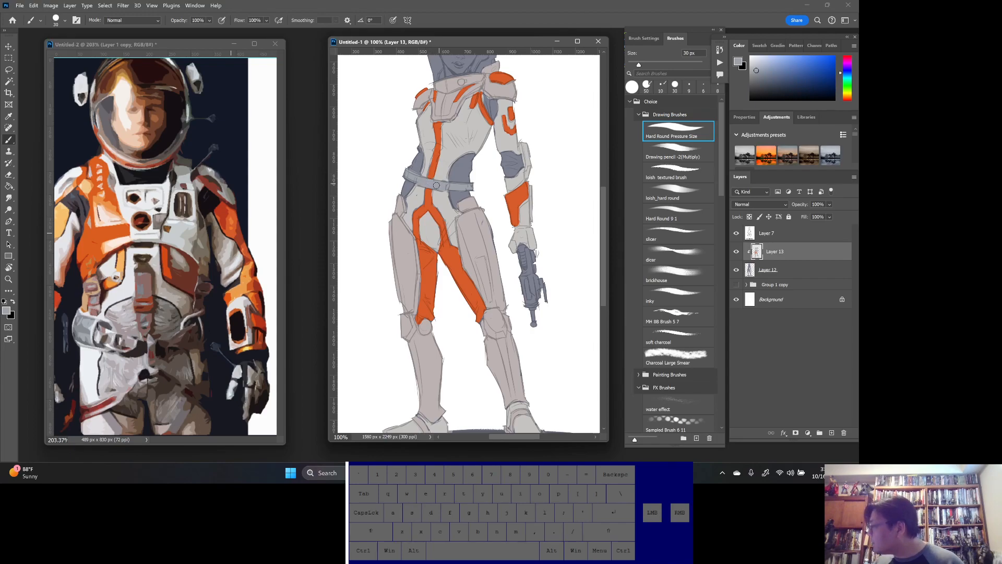
left_click_drag(488, 246, 470, 285)
left_click(508, 338, "ctrl+alt")
left_click_drag(507, 386, 498, 312)
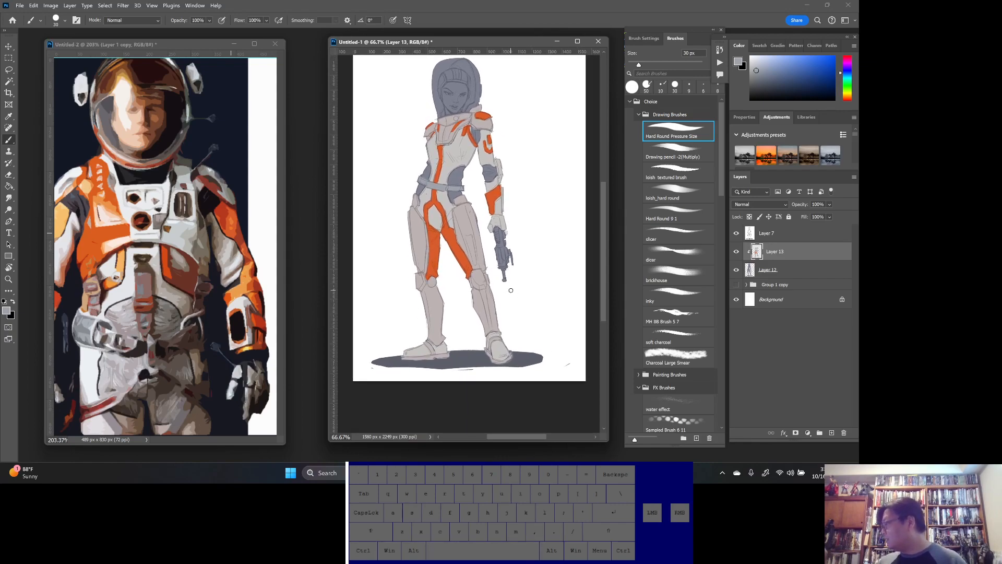
- Sample the suit's orange and paint a narrow vertical panel on each thigh's armour
left_click(456, 238, "alt")
left_click(477, 253, "ctrl")
left_click_drag(462, 228, 469, 258)
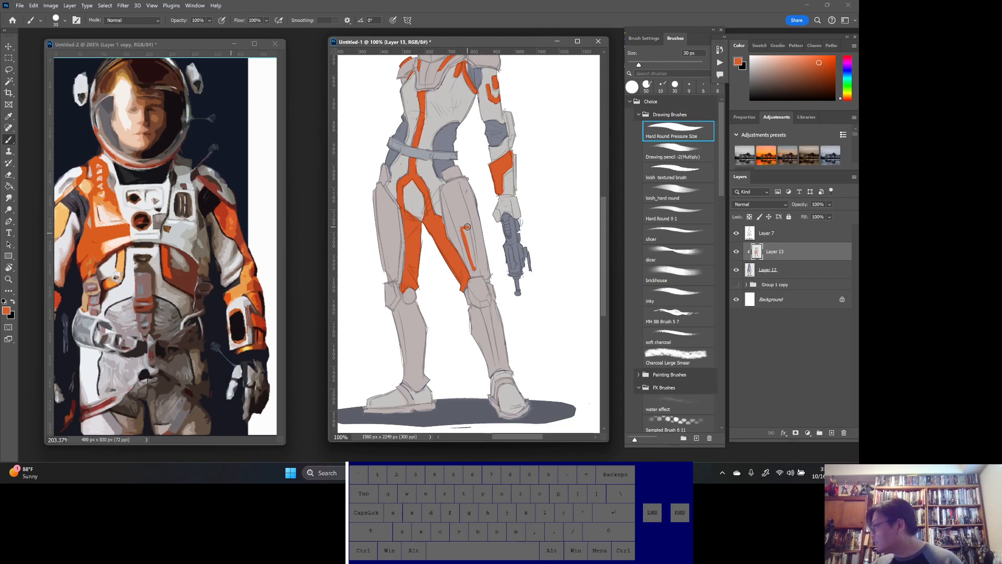
mouse_move(467, 226)
left_mouse_down()
mouse_move(474, 264)
mouse_move(472, 253)
left_mouse_up()
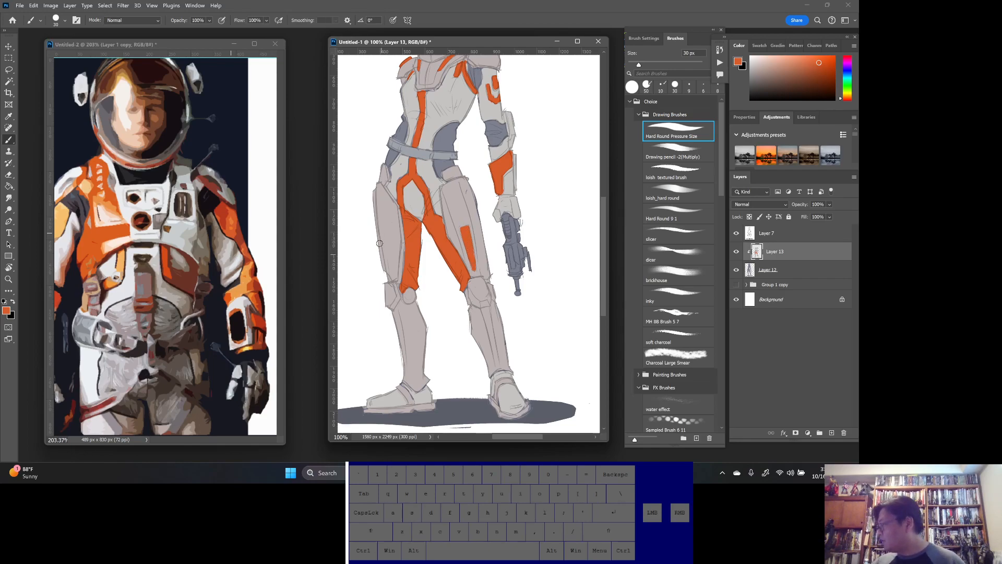
left_click_drag(378, 240, 383, 266)
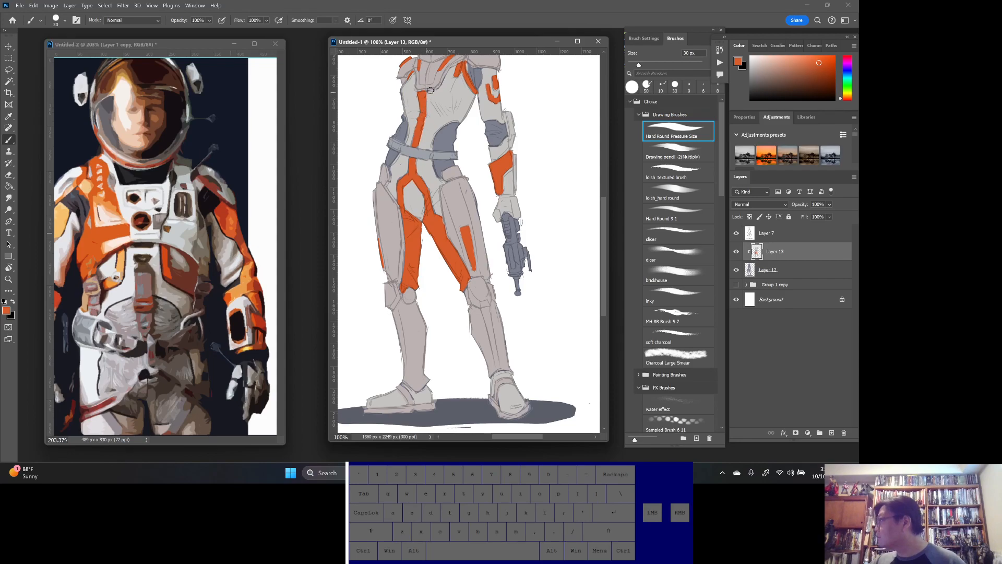
- Resample the orange from the thigh panel, paint a stripe down each shin with an ankle band, and undo the last stroke
left_click(466, 62, "alt")
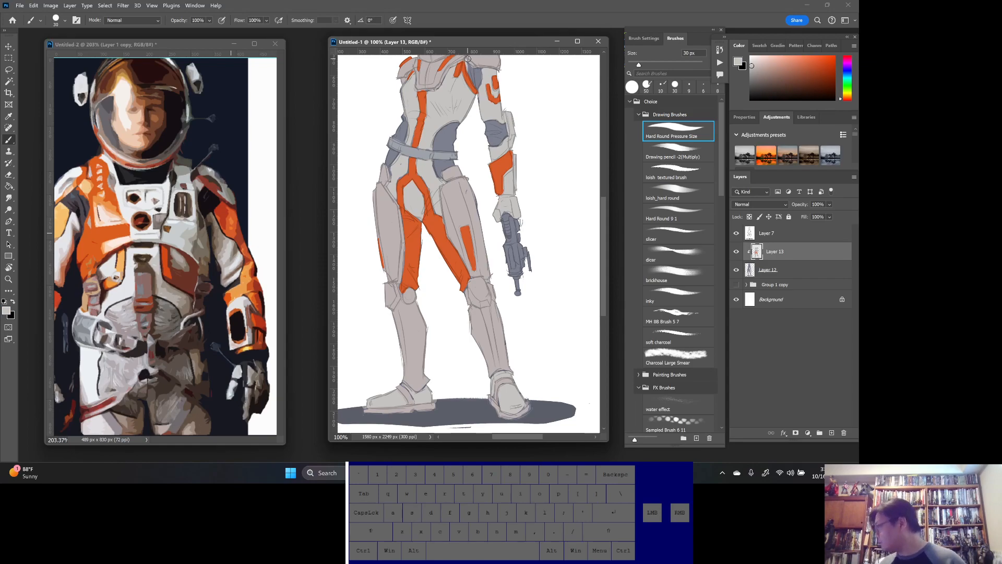
left_click(473, 247, "alt")
mouse_move(490, 342)
left_mouse_down()
mouse_move(488, 307)
mouse_move(489, 377)
mouse_move(492, 343)
mouse_move(510, 370)
left_mouse_up()
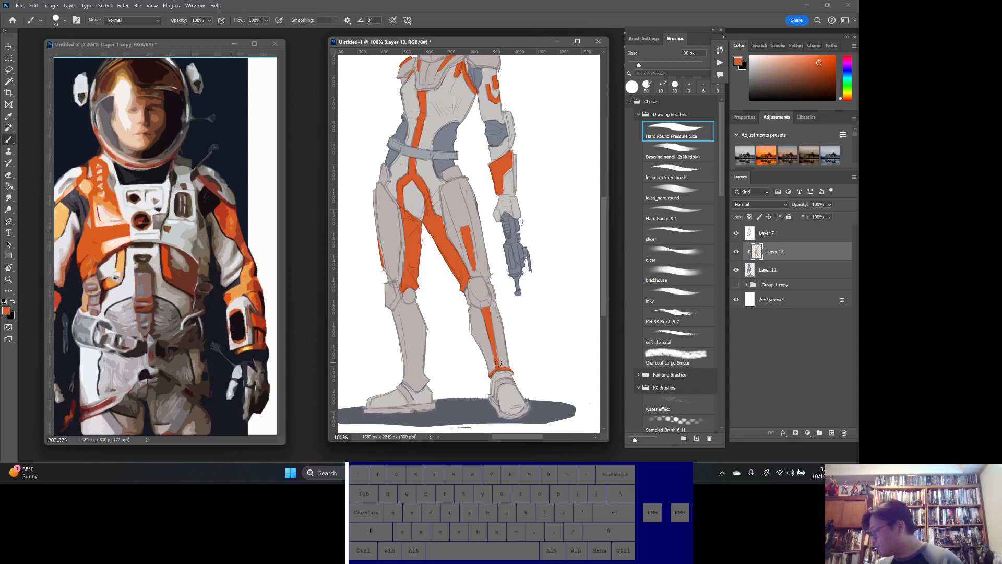
left_click_drag(393, 312, 403, 365)
mouse_move(395, 311)
left_mouse_down()
mouse_move(405, 381)
mouse_move(417, 390)
mouse_move(427, 379)
left_mouse_up()
key("ctrl+z")
- Paint the orange stripe and ankle band on the other shin, and fill the uppers of both boots with orange
key("space")
left_click_drag(519, 340, 516, 267)
mouse_move(380, 324)
left_mouse_down()
mouse_move(365, 327)
mouse_move(399, 330)
mouse_move(392, 316)
mouse_move(376, 319)
mouse_move(396, 325)
left_mouse_up()
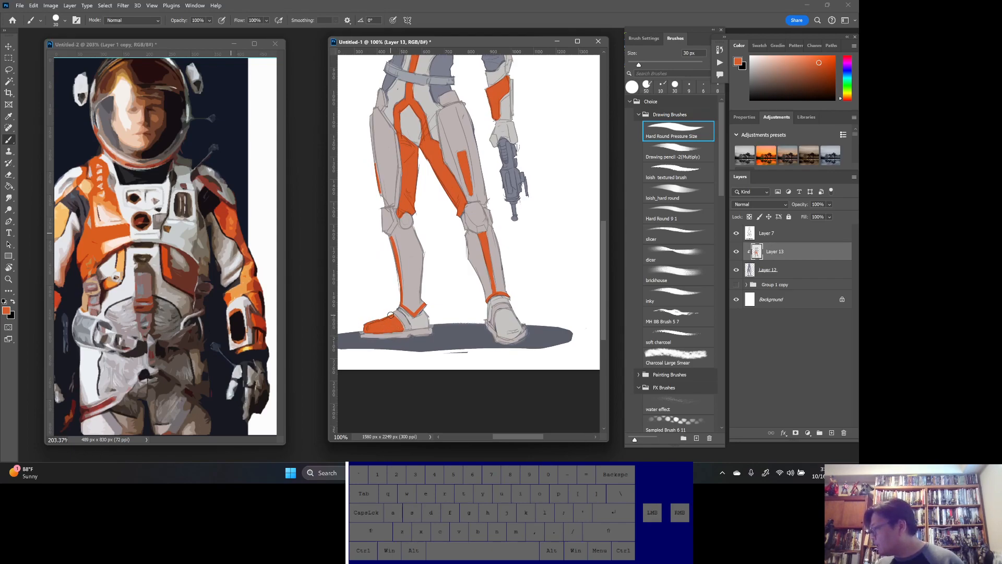
left_click_drag(408, 310, 424, 325)
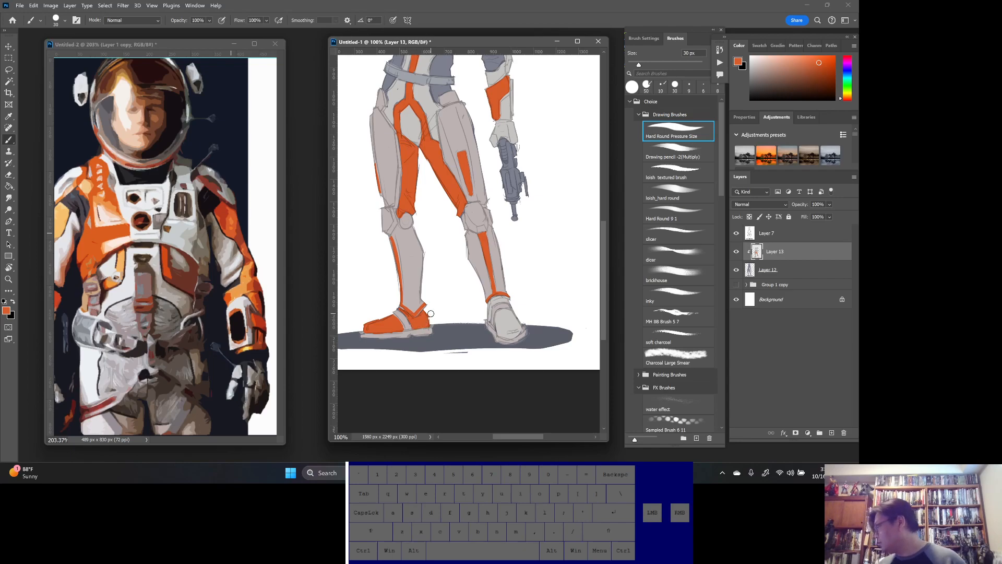
mouse_move(488, 312)
left_mouse_down()
mouse_move(509, 303)
mouse_move(487, 308)
mouse_move(509, 296)
mouse_move(401, 308)
mouse_move(406, 314)
mouse_move(398, 306)
mouse_move(412, 315)
mouse_move(487, 304)
mouse_move(510, 329)
left_mouse_up()
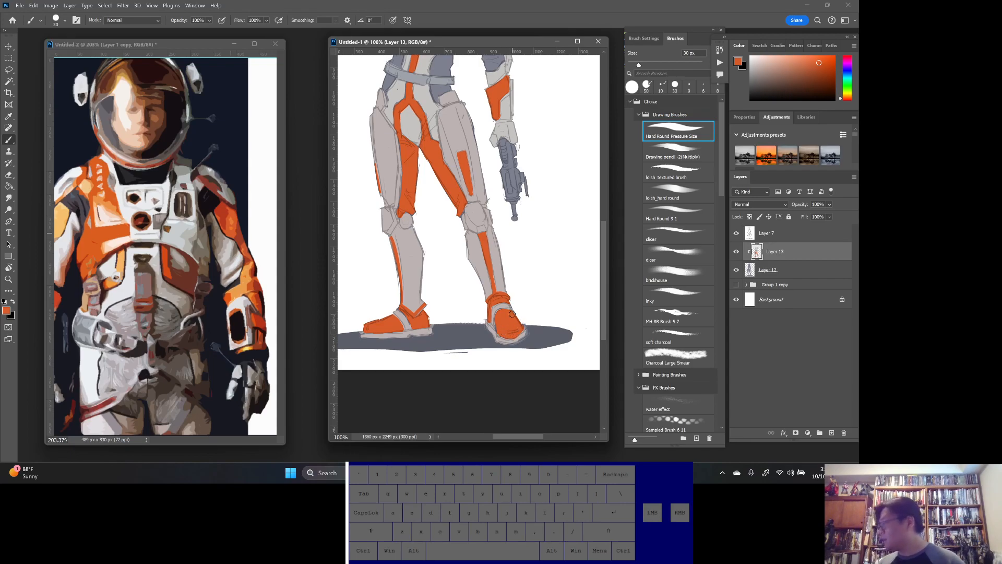
- Sample the blue-grey from the figure and paint the ankle straps and soles of both boots
key("space")
mouse_move(447, 170)
left_mouse_down()
mouse_move(447, 342)
mouse_move(445, 196)
left_mouse_up()
left_click(458, 177, "alt")
left_click_drag(405, 284, 413, 302)
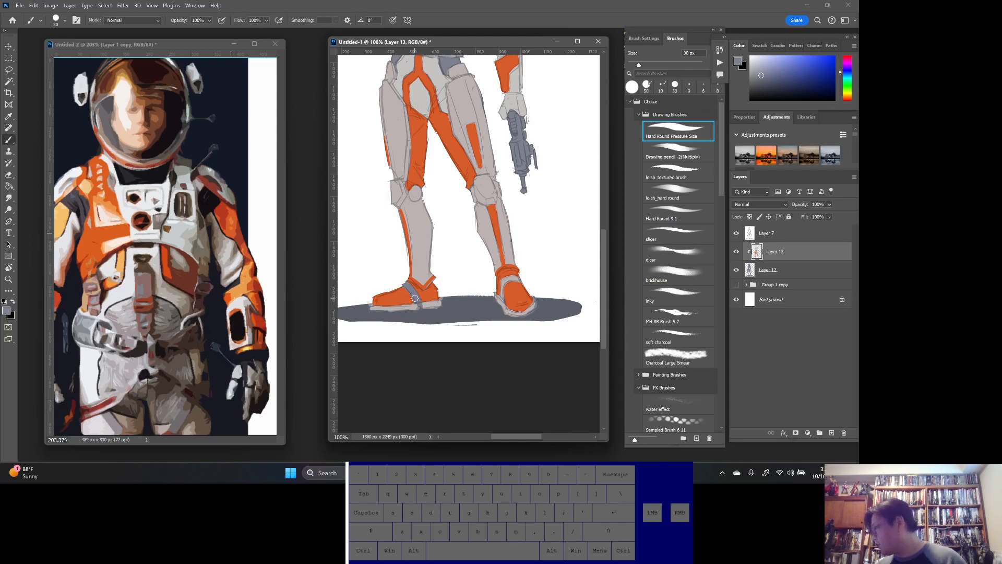
left_click_drag(375, 305, 424, 303)
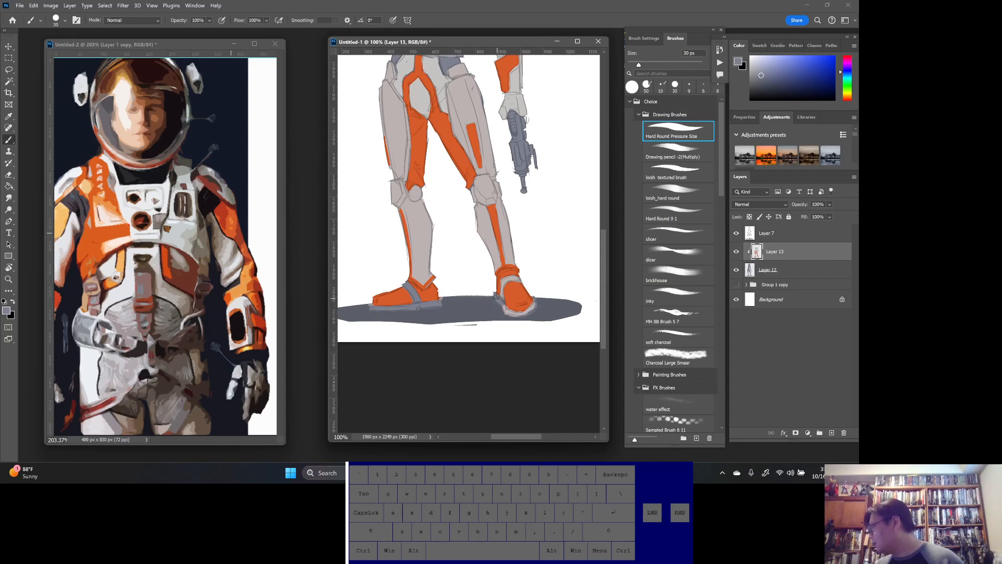
left_click_drag(504, 307, 534, 307)
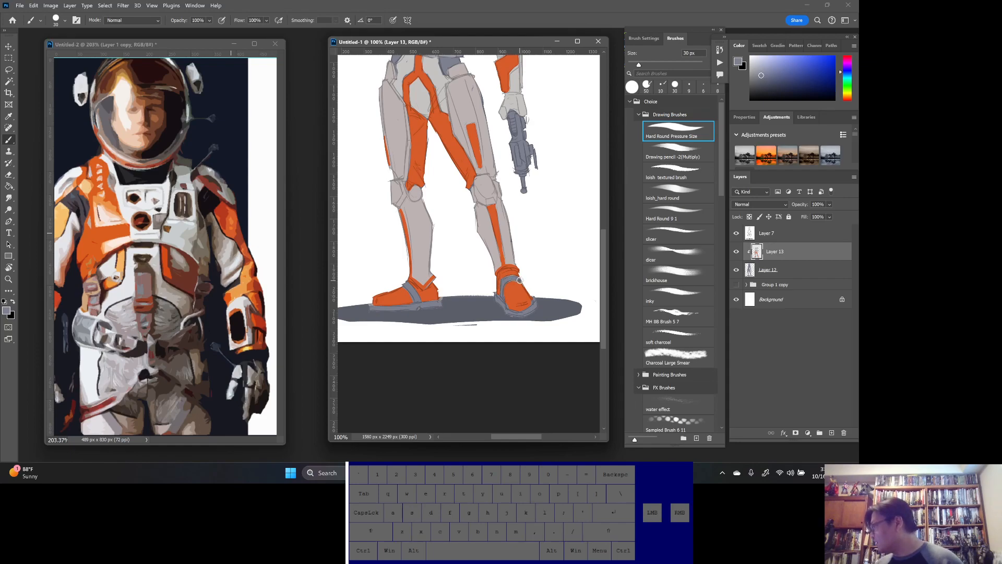
- Sample near-black from the astronaut's helmet area and fill the helmet's inner lining beside the face on the gun-arm side
key("alt")
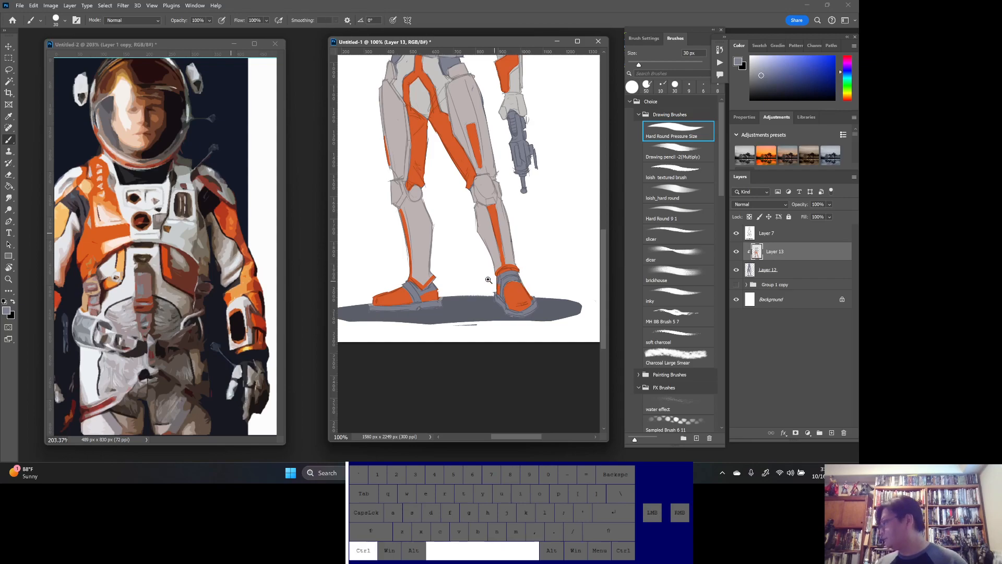
left_click(485, 277, "ctrl+alt")
left_click(486, 277, "ctrl+alt")
left_click_drag(550, 255, 530, 267)
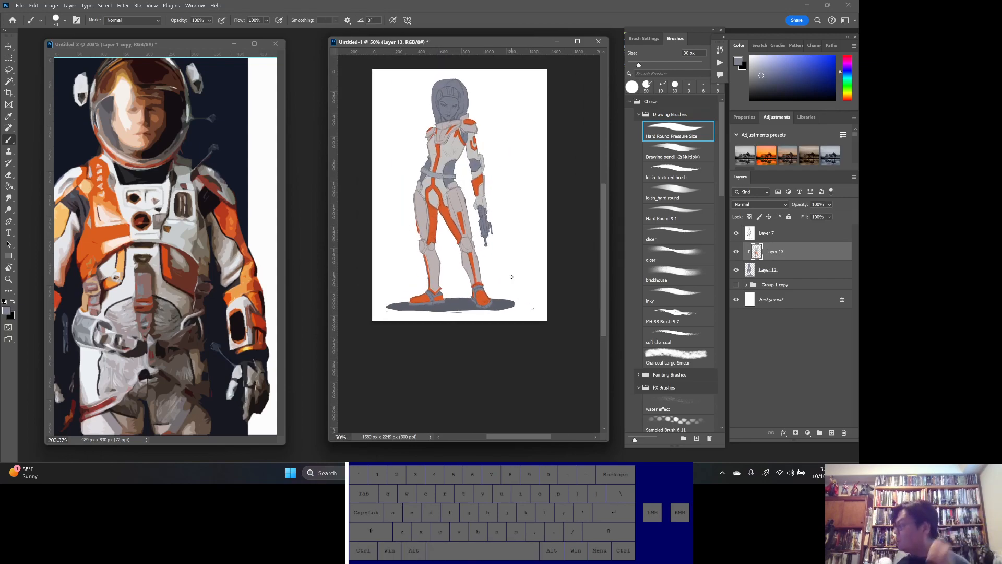
left_click_drag(488, 174, 475, 252)
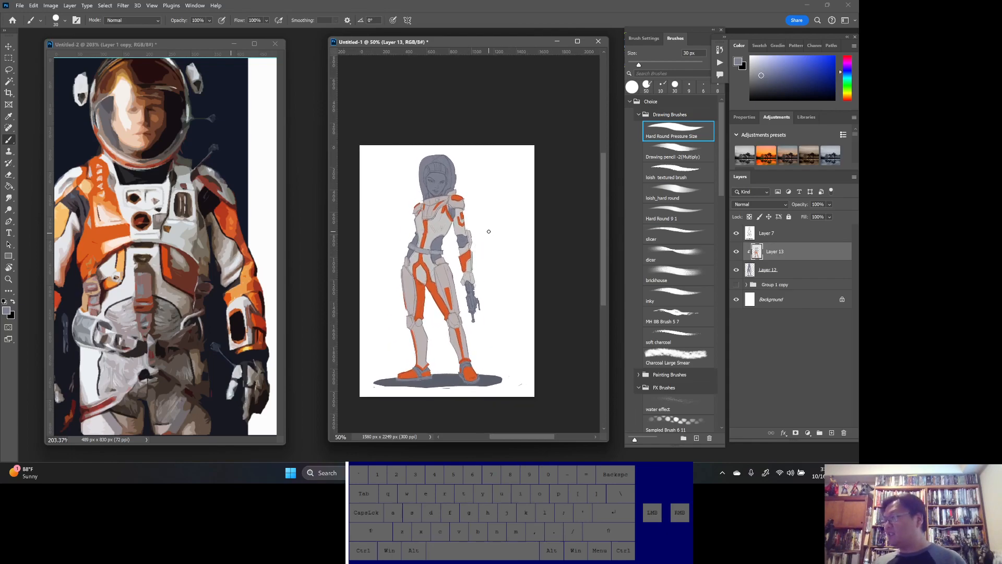
left_click(178, 104, "alt")
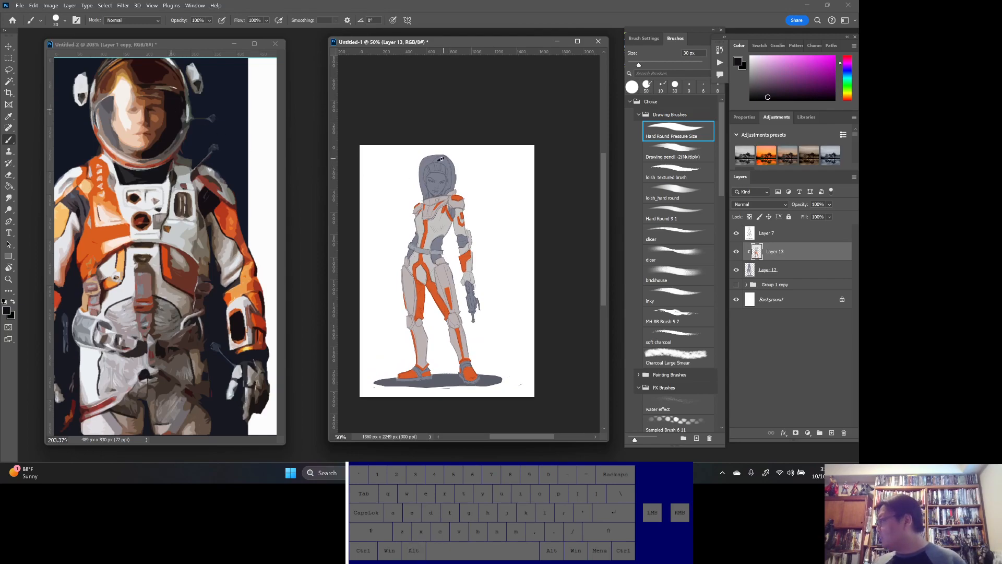
left_click(445, 161, "ctrl")
left_click(424, 156, "ctrl")
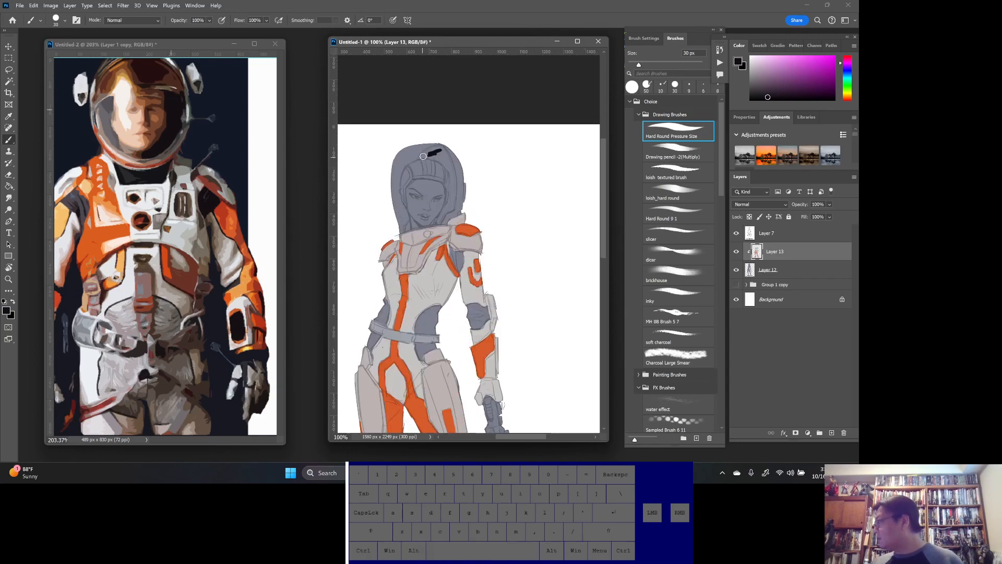
mouse_move(420, 159)
left_mouse_down()
mouse_move(436, 146)
mouse_move(448, 159)
mouse_move(452, 201)
left_mouse_up()
mouse_move(449, 162)
left_mouse_down()
mouse_move(439, 222)
mouse_move(444, 212)
left_mouse_up()
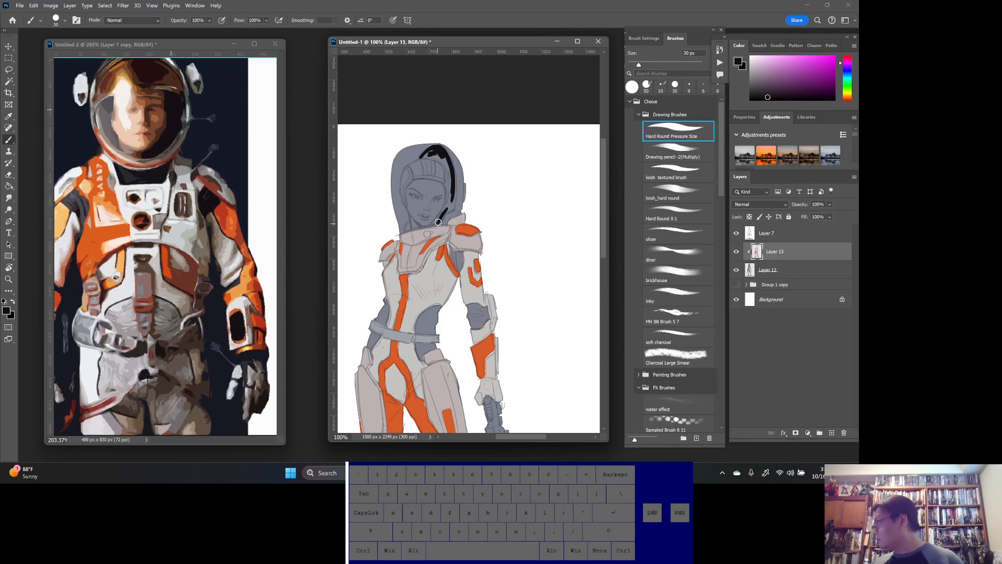
mouse_move(438, 222)
left_mouse_down()
mouse_move(455, 187)
mouse_move(441, 213)
mouse_move(456, 174)
mouse_move(449, 171)
mouse_move(449, 190)
mouse_move(449, 170)
mouse_move(451, 187)
mouse_move(425, 144)
mouse_move(420, 157)
mouse_move(447, 168)
mouse_move(425, 155)
mouse_move(433, 150)
mouse_move(422, 156)
mouse_move(442, 152)
left_mouse_up()
key("ctrl+z")
- Sample light greys and paint the helmet's outer rim on the gun-arm side, adding a small orange accent at its base
key("alt")
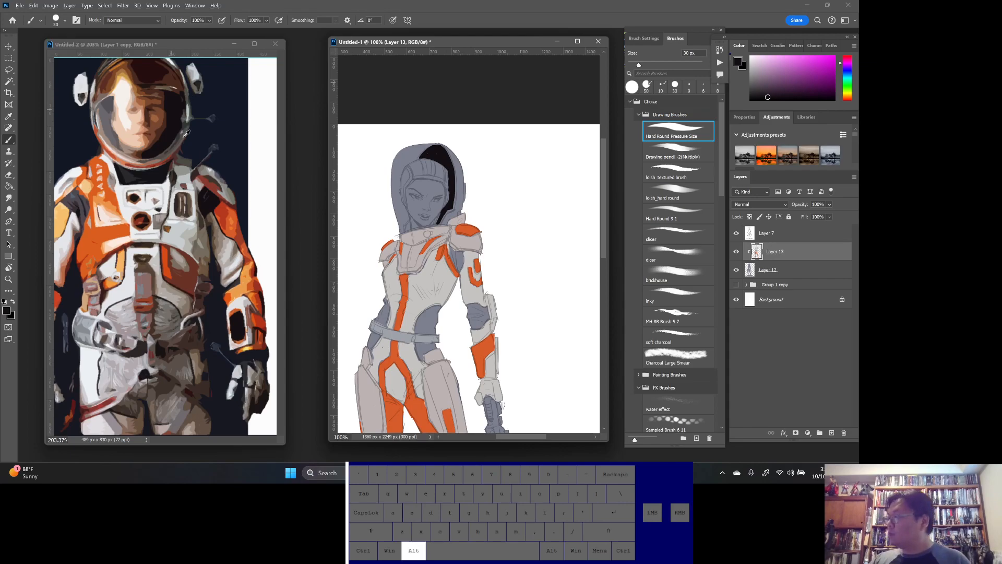
left_click(183, 137, "alt")
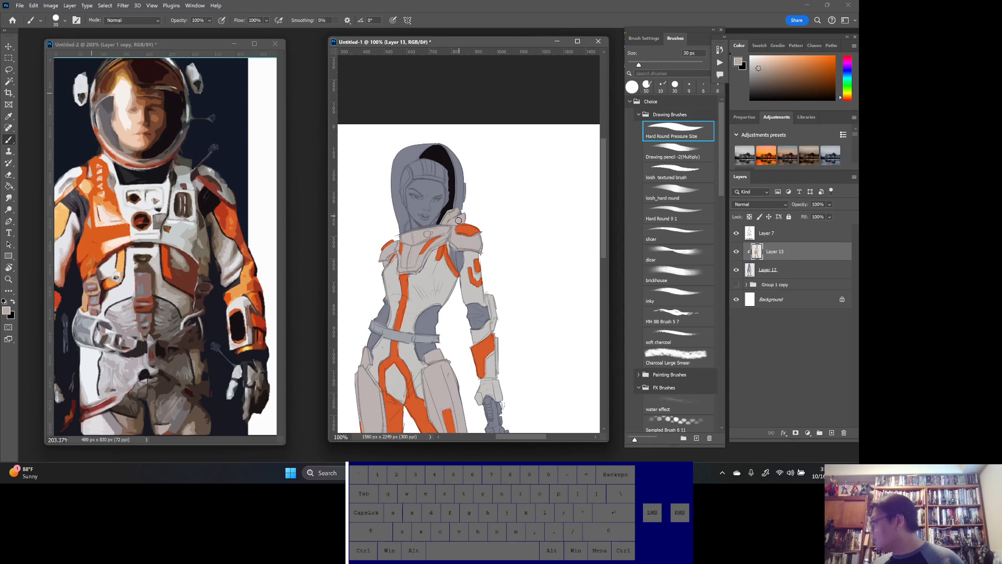
left_click(458, 217, "alt")
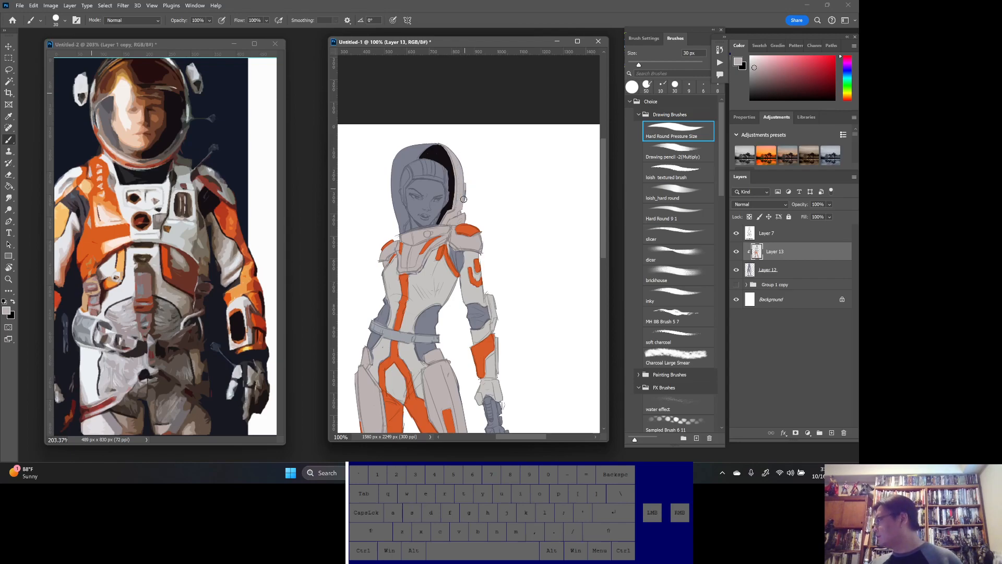
left_click(466, 227, "alt")
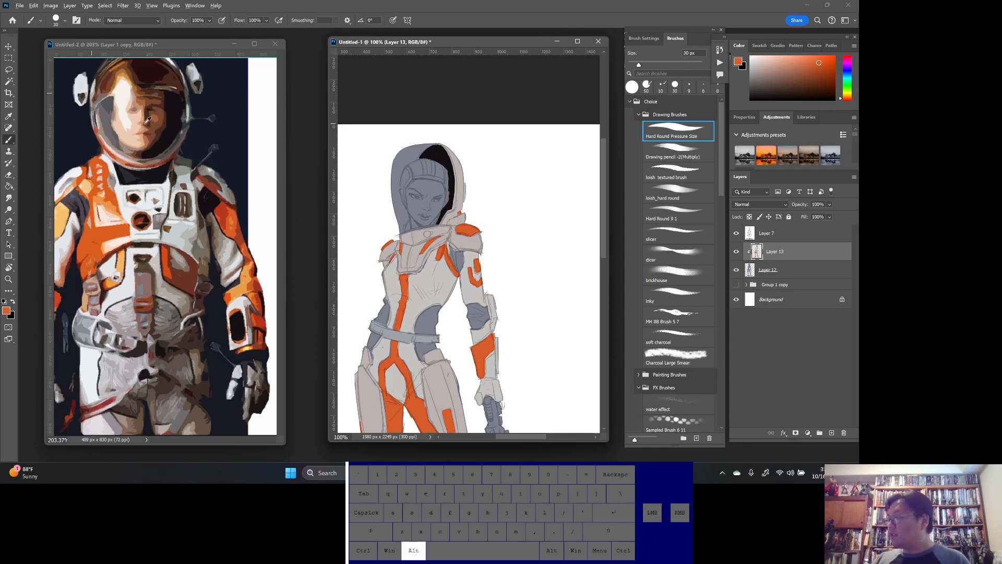
- Sample the skin tone from the astronaut's face and fill the character's face up to the cap edge
left_click(140, 126, "alt")
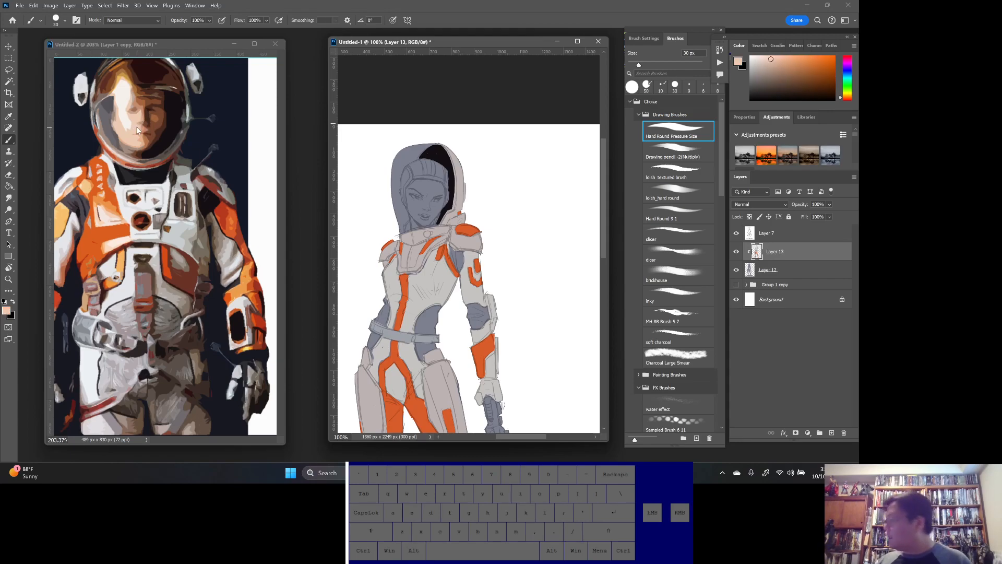
mouse_move(421, 187)
left_mouse_down()
mouse_move(418, 203)
mouse_move(410, 196)
left_mouse_up()
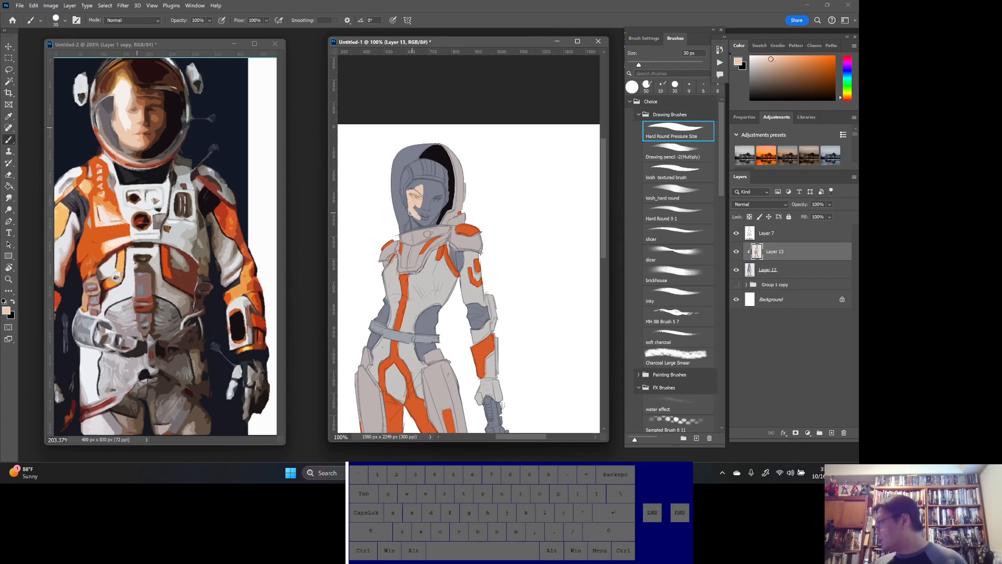
mouse_move(423, 223)
left_mouse_down()
mouse_move(433, 215)
mouse_move(427, 224)
left_mouse_up()
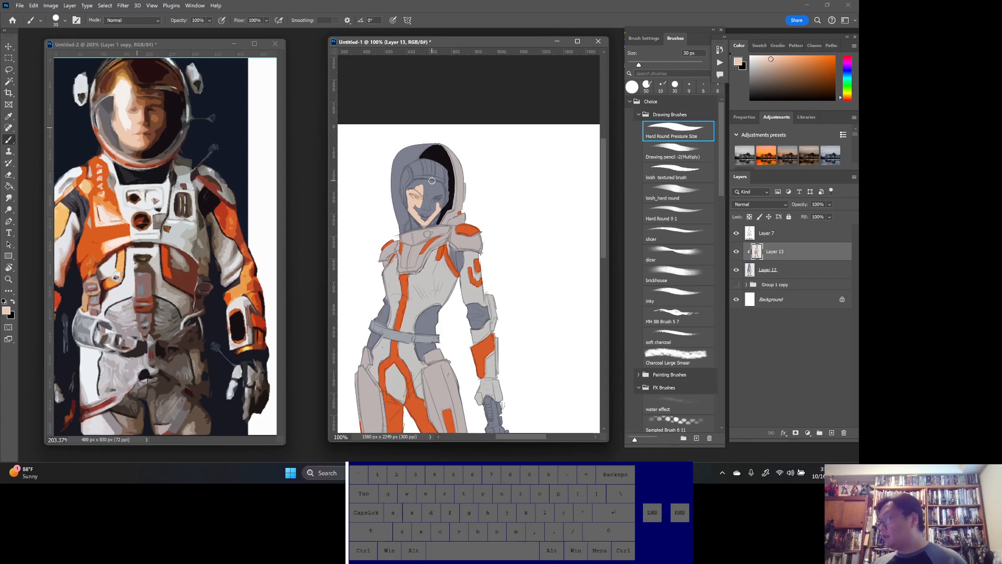
mouse_move(421, 214)
left_mouse_down()
mouse_move(442, 194)
mouse_move(441, 207)
left_mouse_up()
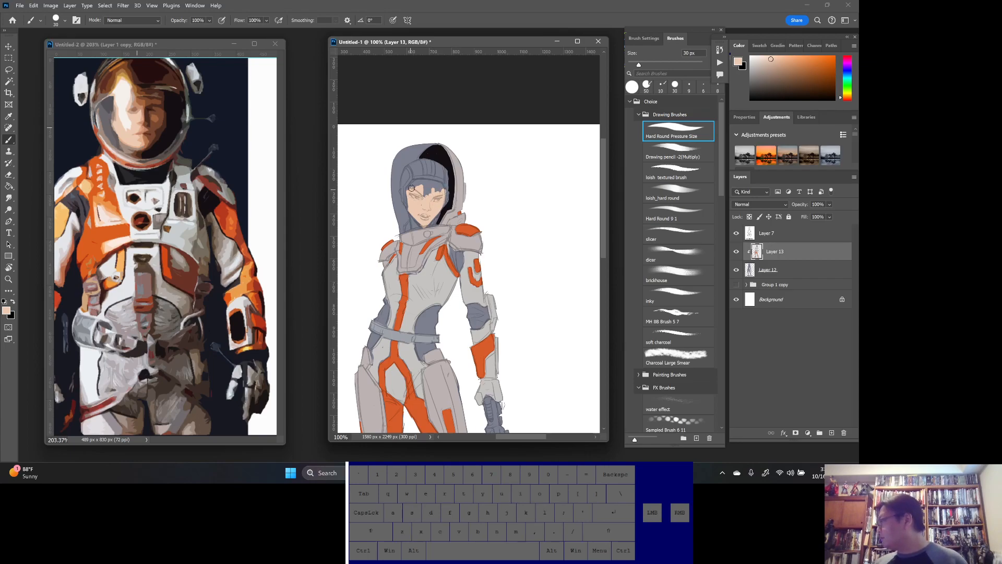
mouse_move(415, 181)
left_mouse_down()
mouse_move(425, 182)
mouse_move(412, 193)
mouse_move(432, 187)
mouse_move(431, 197)
mouse_move(437, 185)
mouse_move(422, 181)
mouse_move(438, 192)
mouse_move(441, 184)
left_mouse_up()
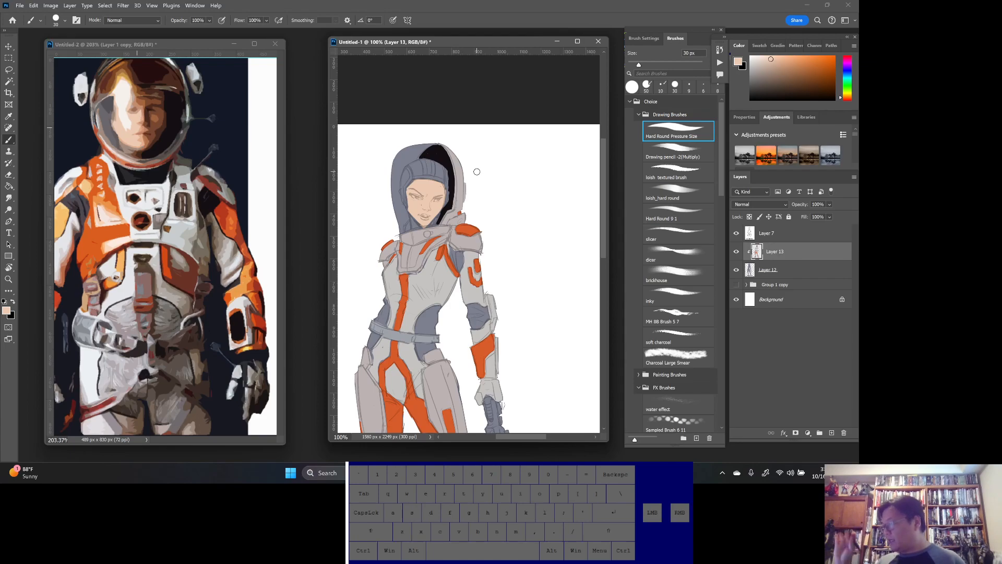
- Sample greys from the astronaut's glove until a mid warm grey is picked, and fill the character's cap with it
left_click(255, 371, "alt")
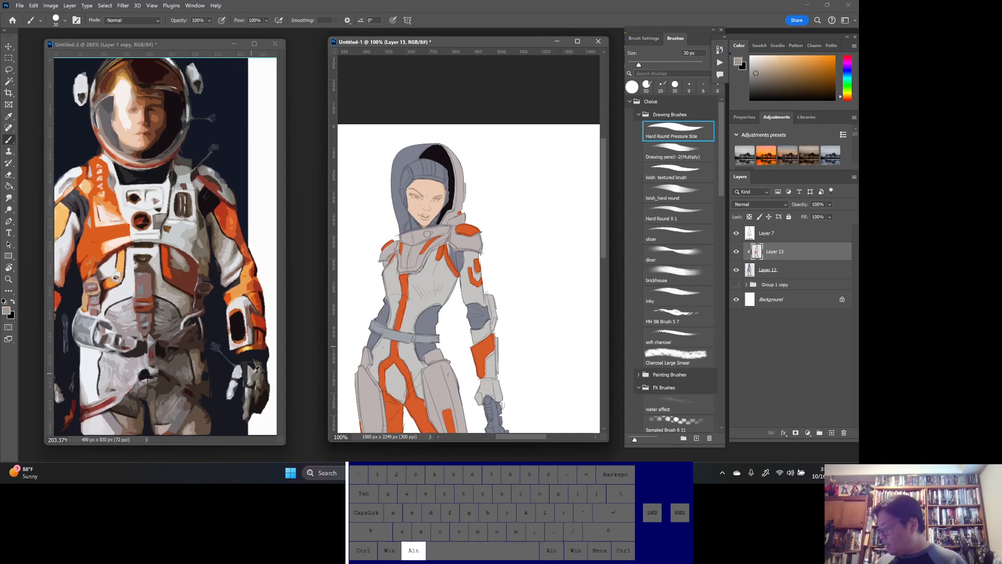
left_click(260, 363, "alt")
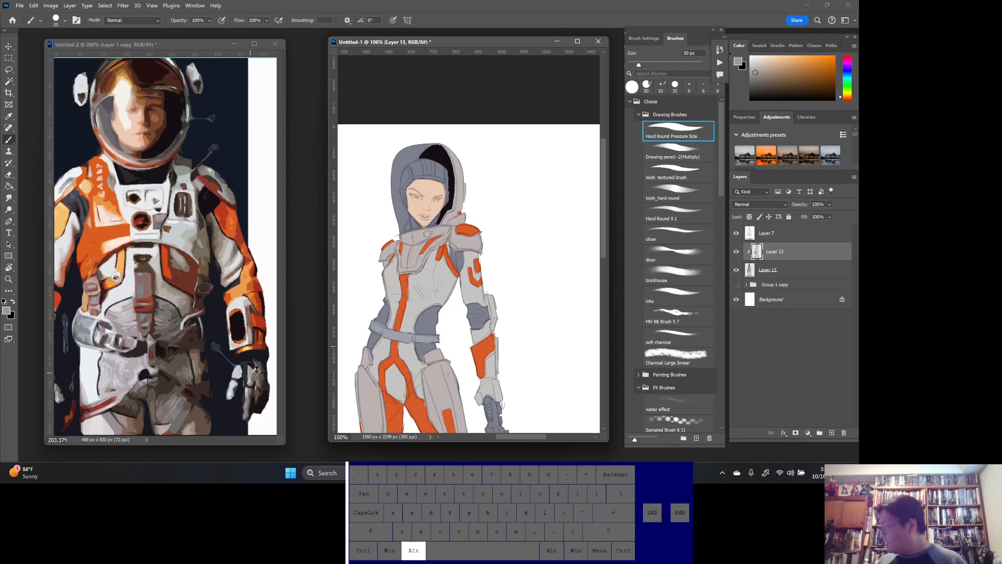
left_click(255, 369, "alt")
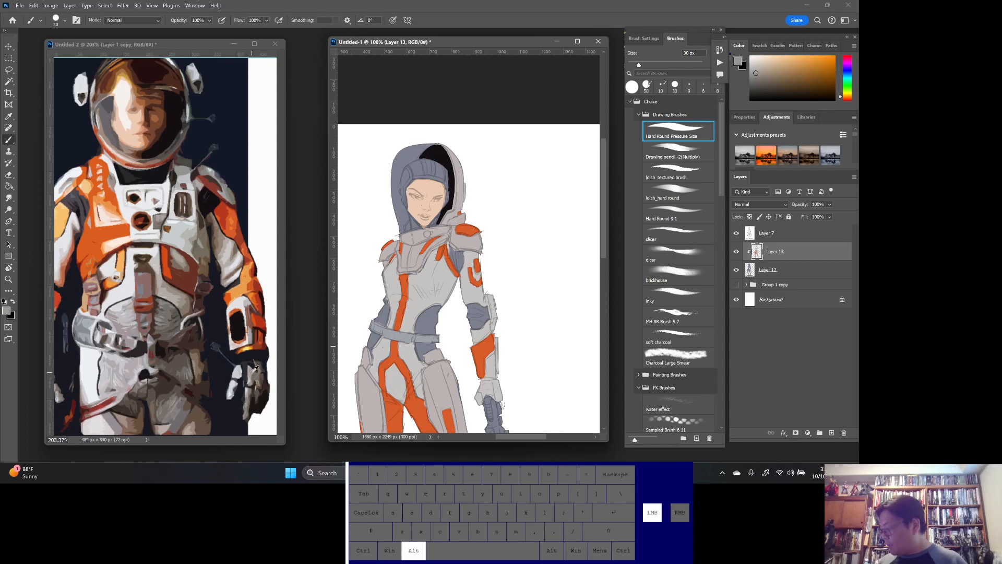
left_click(259, 367, "alt")
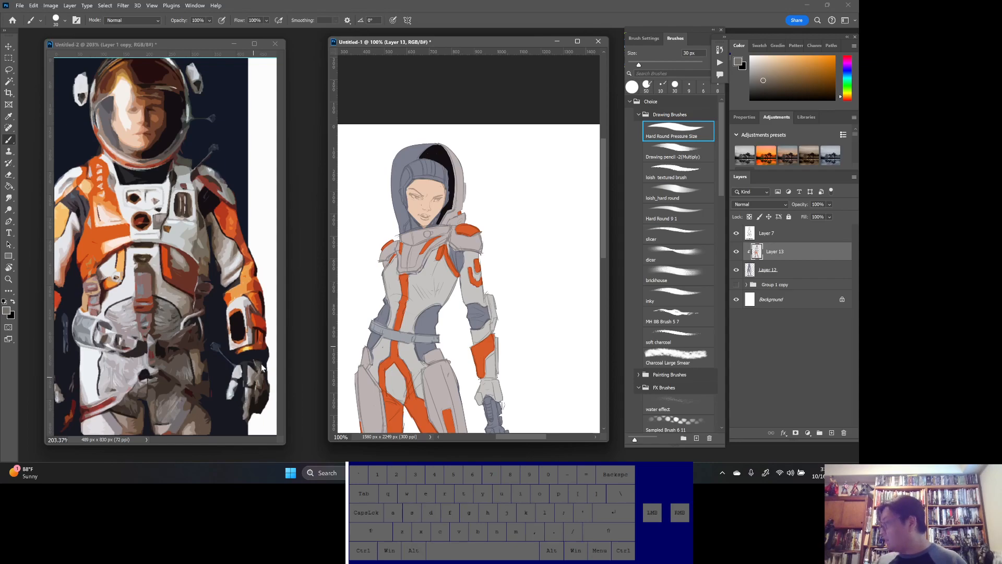
key("alt")
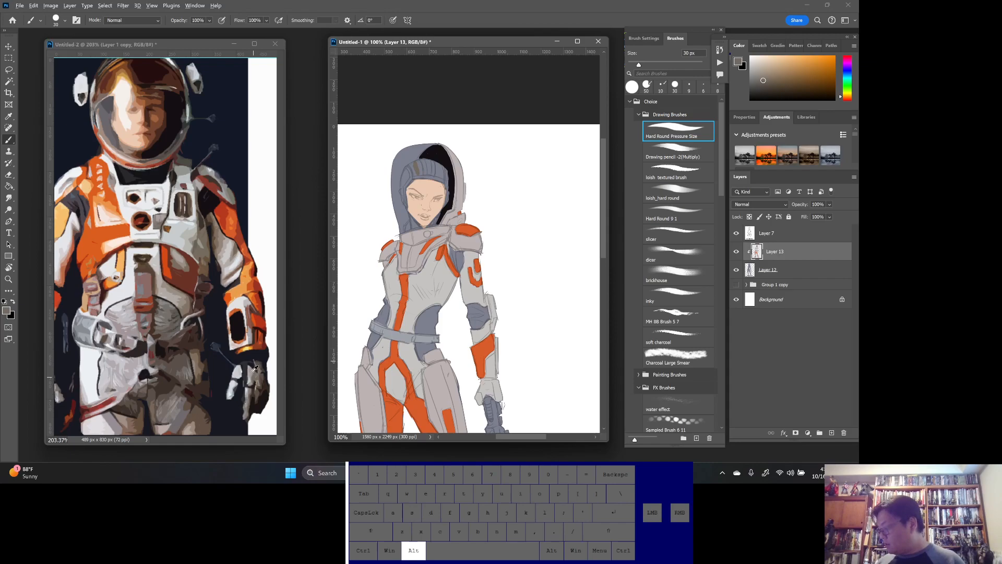
left_click(255, 369, "alt")
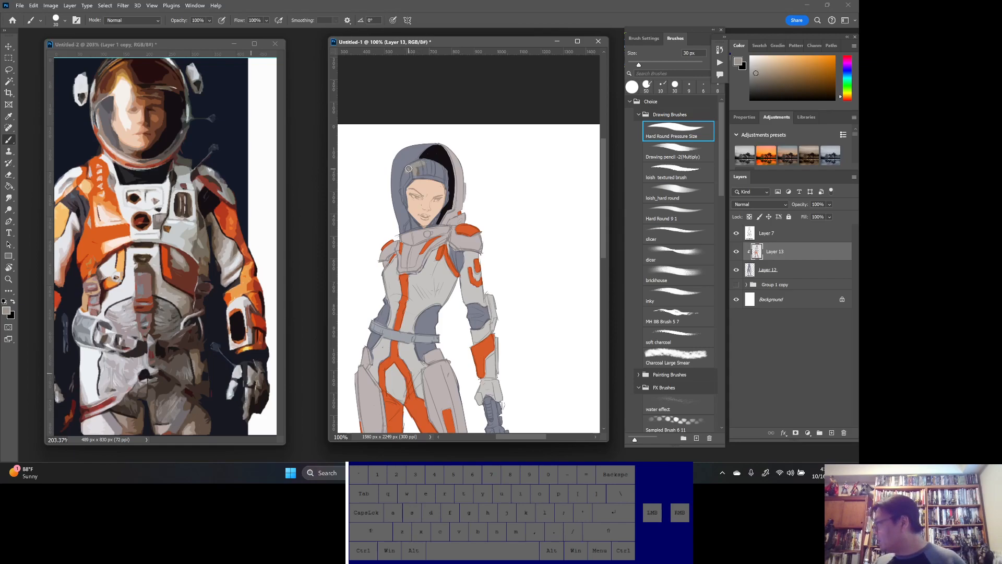
left_click_drag(407, 170, 404, 182)
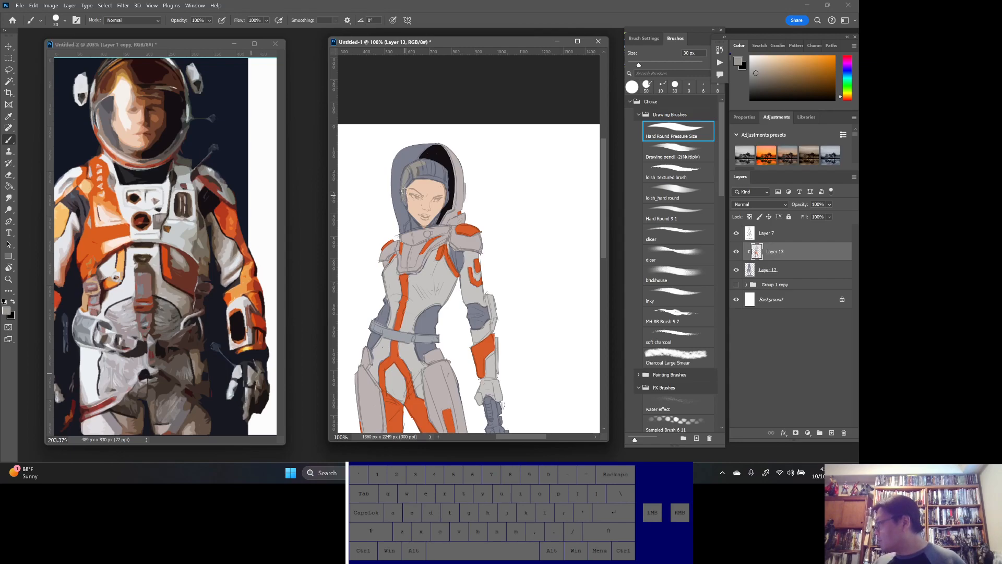
mouse_move(412, 176)
left_mouse_down()
mouse_move(440, 179)
mouse_move(423, 175)
mouse_move(432, 158)
mouse_move(418, 166)
mouse_move(430, 171)
mouse_move(415, 166)
mouse_move(441, 176)
left_mouse_up()
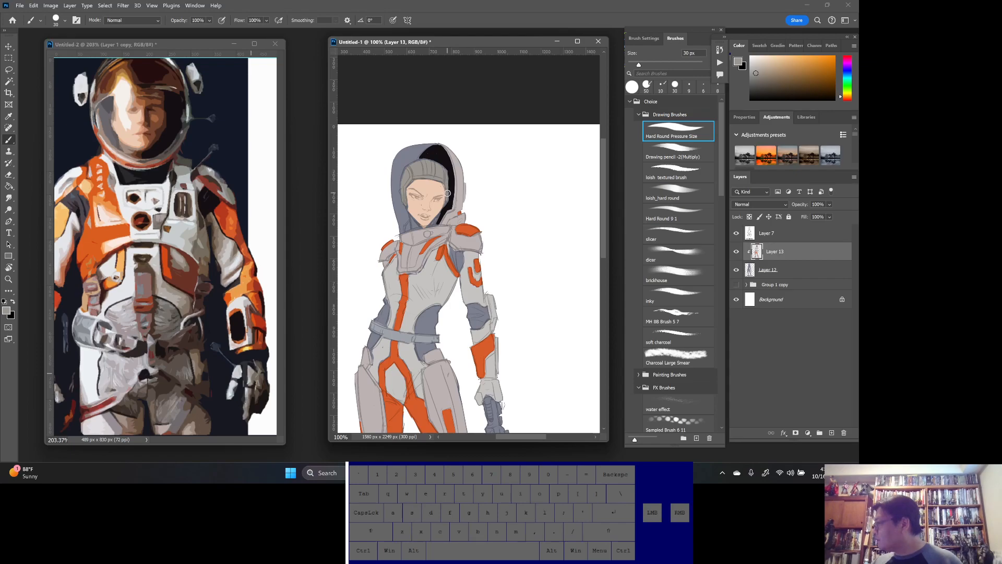
- Touch up the face and cap edges with resampled skin tone and grey using a 15 px brush, and sample a dark brownish grey from the suit image
left_click(421, 214, "alt")
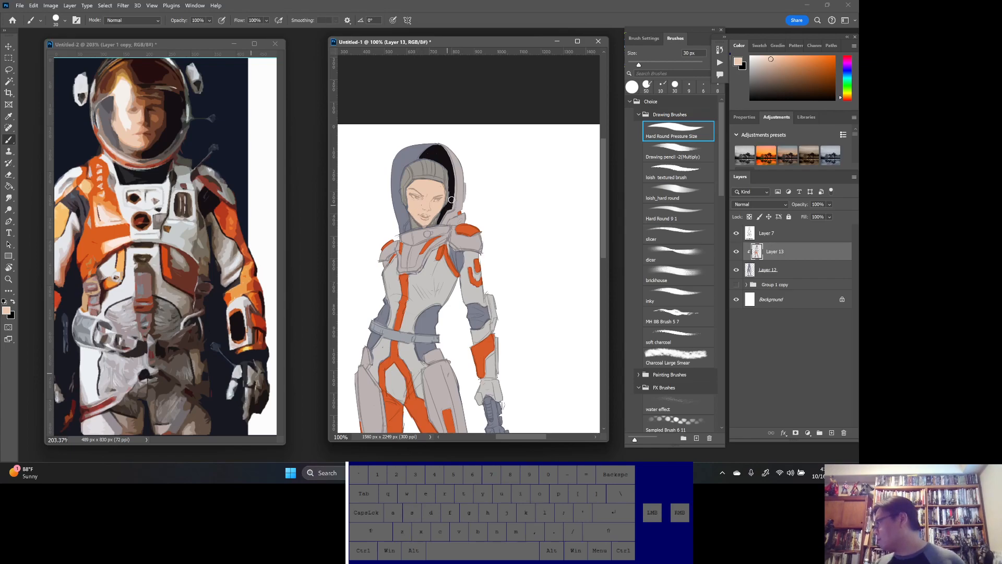
left_click(425, 150, "alt")
key("bracketleft")
key("bracketleft")
key("bracketleft")
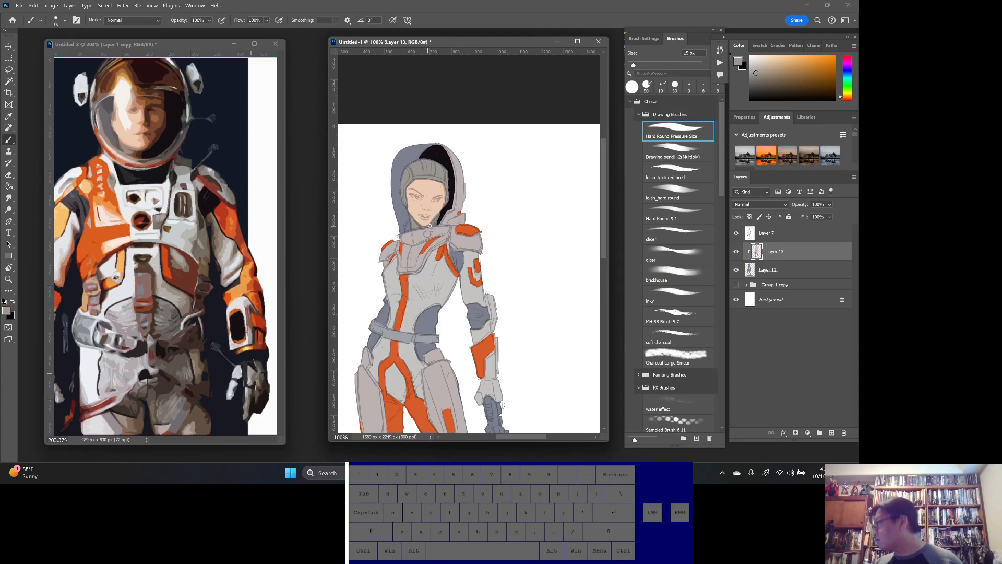
left_click(439, 205, "alt")
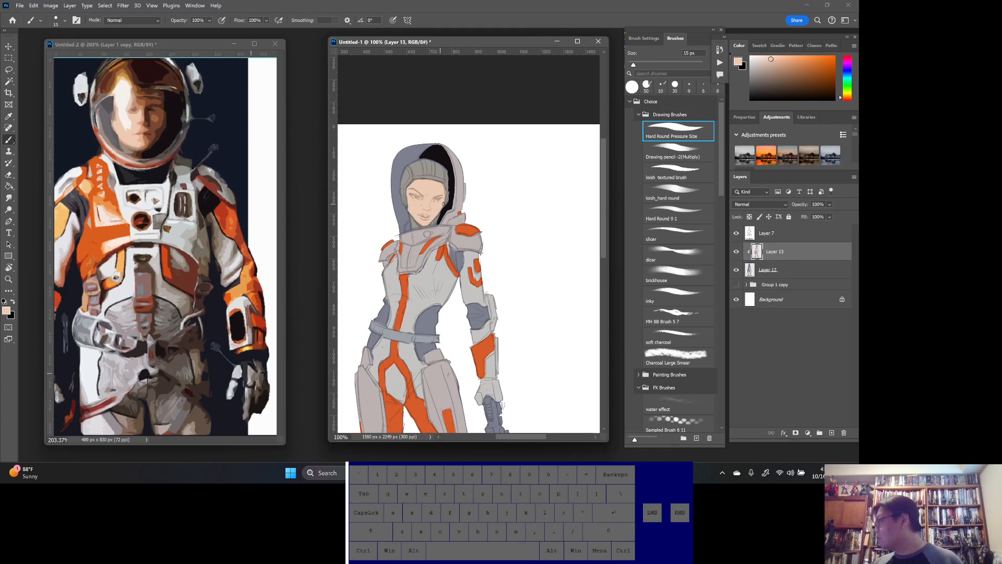
left_click(432, 164, "alt")
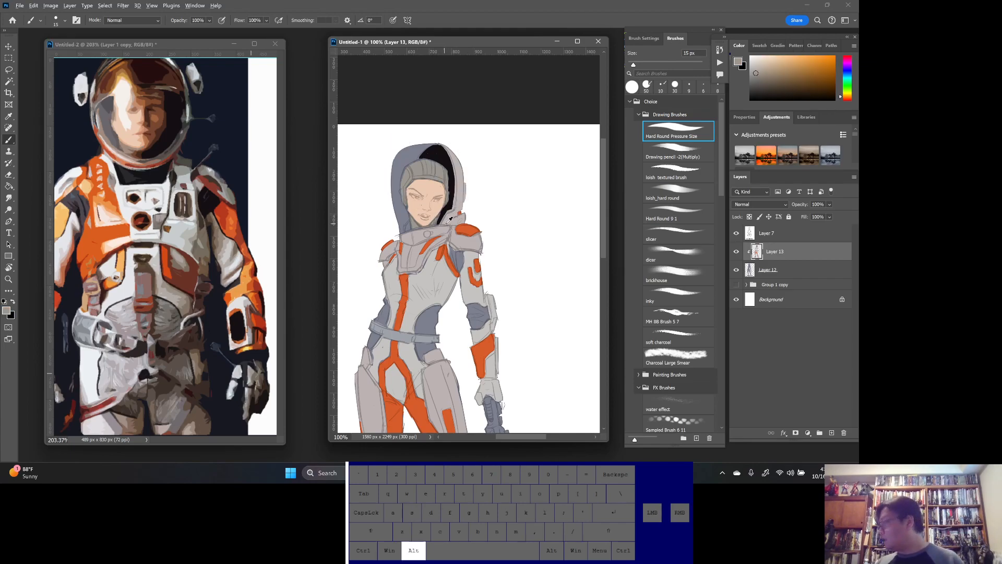
left_click(438, 172, "alt")
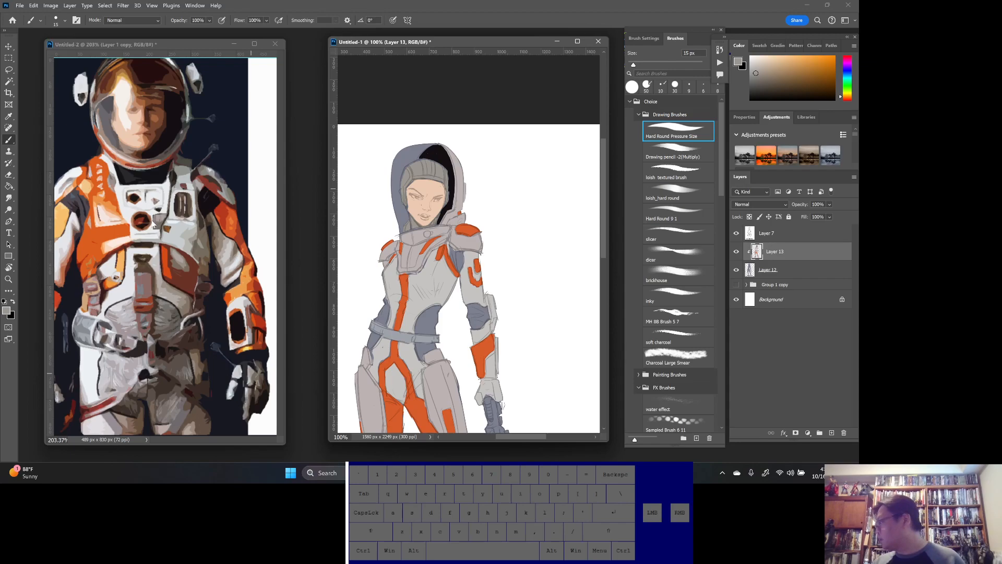
key("alt")
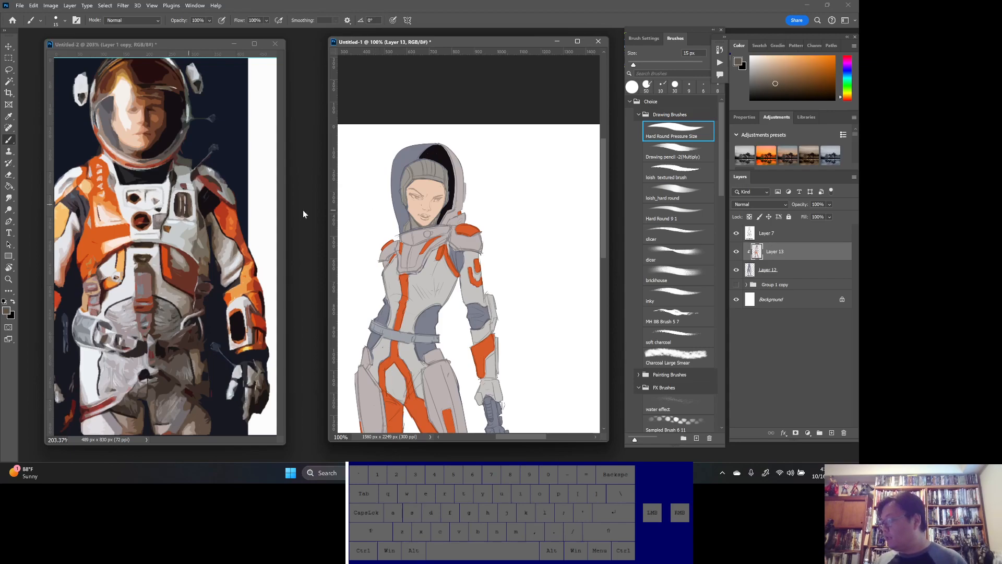
- Paint the collar's round fitting in a grey sampled from the suit image, and touch up the upper arm and hip with resampled light grey and orange
left_click(159, 228, "alt")
left_click(157, 227, "alt")
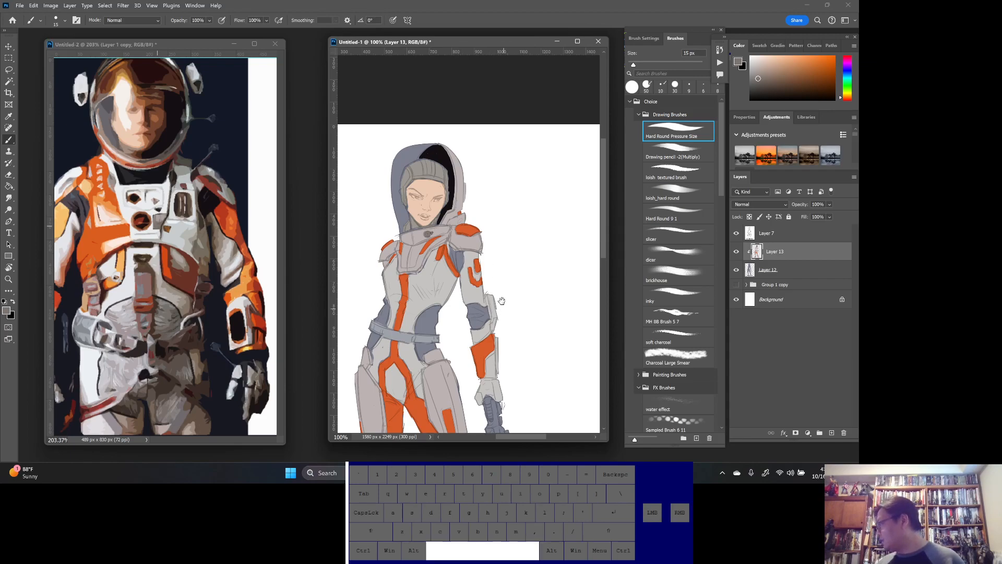
left_click_drag(502, 299, 503, 263)
left_click(477, 250, "alt")
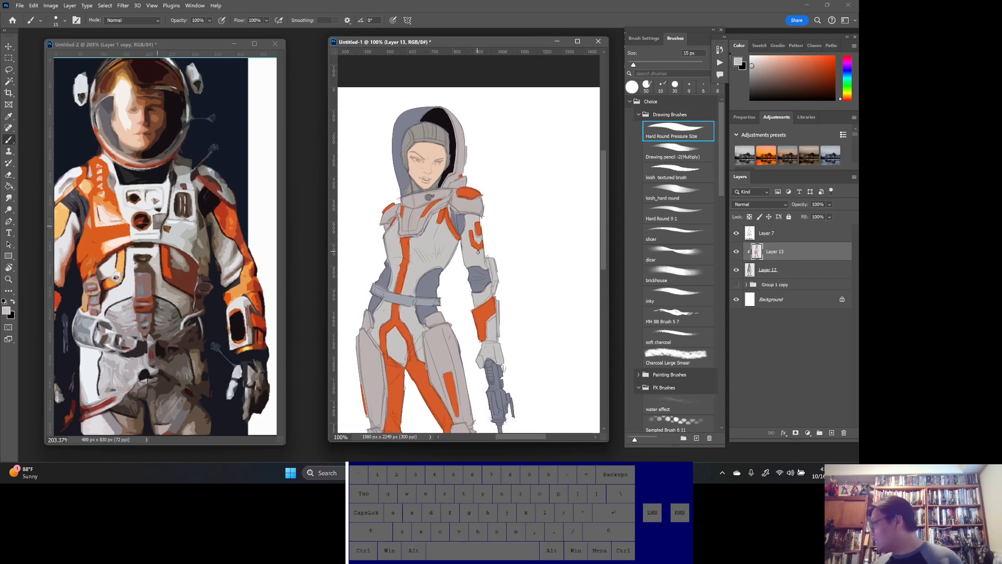
left_click(478, 239, "alt")
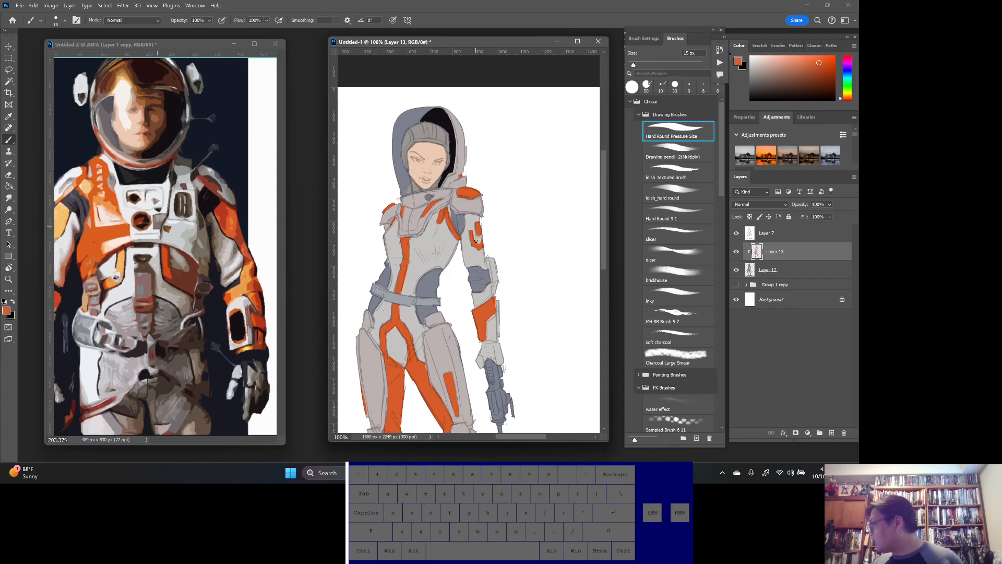
left_click(377, 312, "alt")
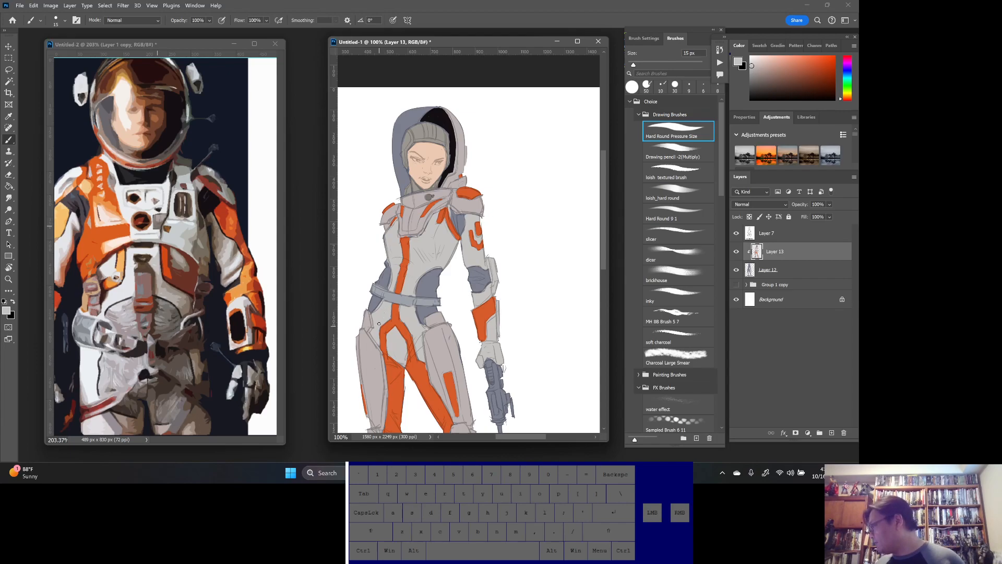
left_click(379, 332, "ctrl+alt")
left_click_drag(431, 335, 473, 306)
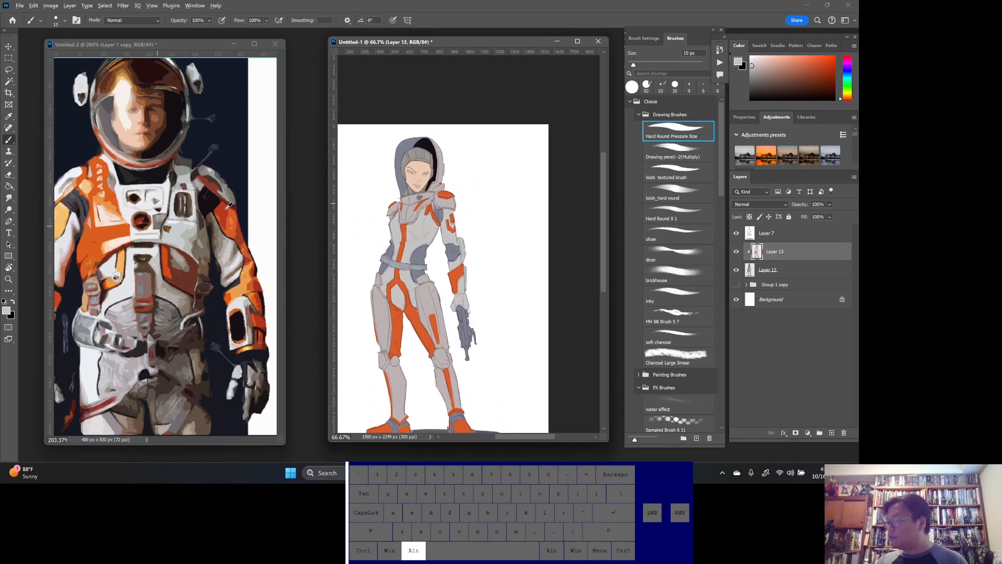
- Sample a dark red from the astronaut's shoulder and paint the cap's trim around the face, cleaning its edge with the cap grey
left_click(226, 207, "alt")
left_click(226, 209, "alt")
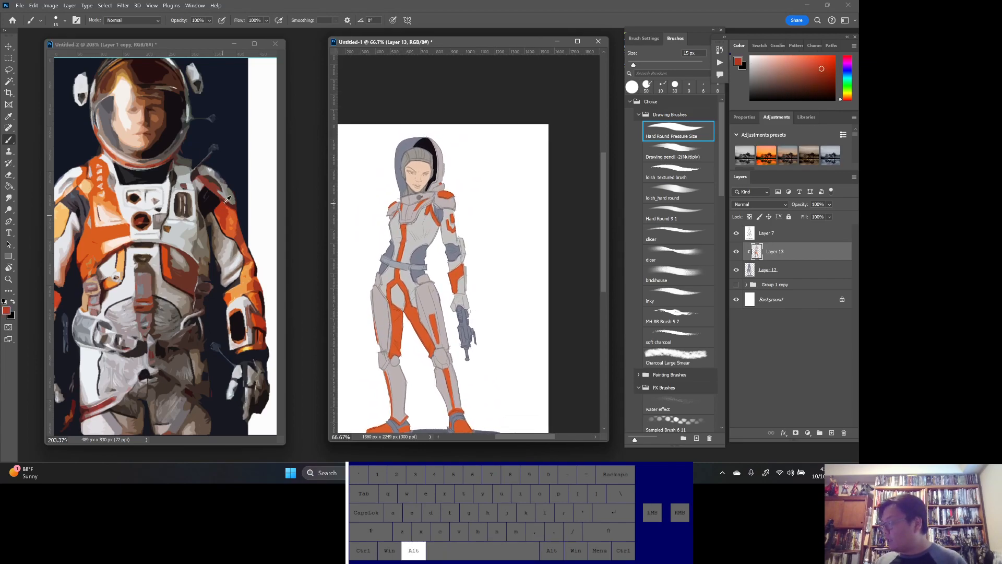
left_click(212, 183, "alt")
left_click(427, 166, "ctrl")
left_click(429, 166, "ctrl")
left_click_drag(431, 166, 460, 212)
left_click_drag(398, 205, 402, 239)
mouse_move(398, 204)
left_mouse_down()
mouse_move(416, 188)
mouse_move(405, 163)
mouse_move(415, 188)
mouse_move(447, 185)
mouse_move(415, 190)
mouse_move(449, 188)
mouse_move(430, 185)
mouse_move(438, 182)
mouse_move(447, 187)
mouse_move(424, 185)
mouse_move(475, 194)
mouse_move(478, 167)
mouse_move(479, 198)
mouse_move(471, 193)
mouse_move(481, 203)
mouse_move(479, 167)
mouse_move(481, 240)
left_mouse_up()
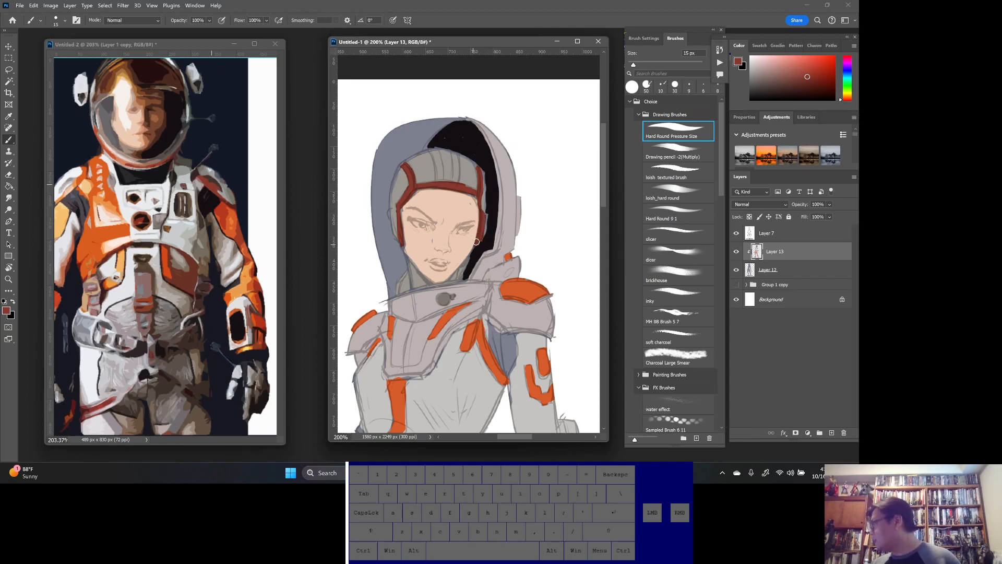
left_click(484, 212, "alt")
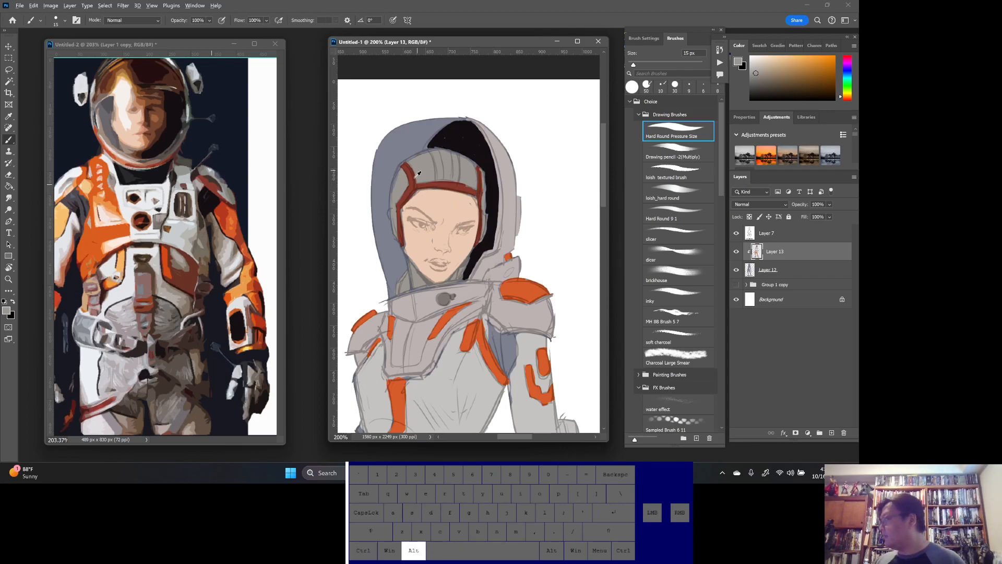
- Resample the trim's dark red and fill the cap's centre panel with it
left_click(412, 185, "alt")
mouse_move(432, 151)
left_mouse_down()
mouse_move(438, 179)
mouse_move(449, 154)
left_mouse_up()
key("ctrl+z")
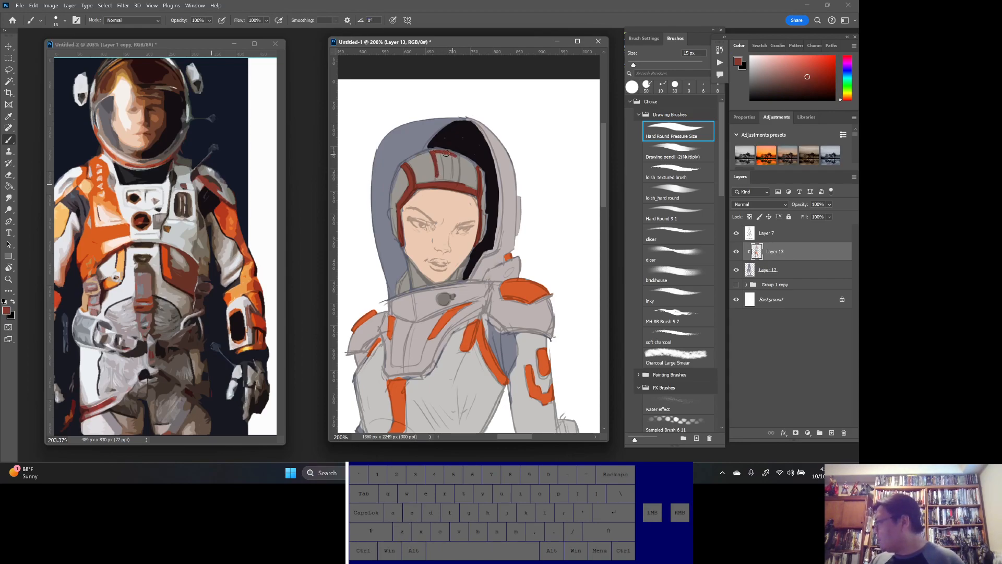
key("alt")
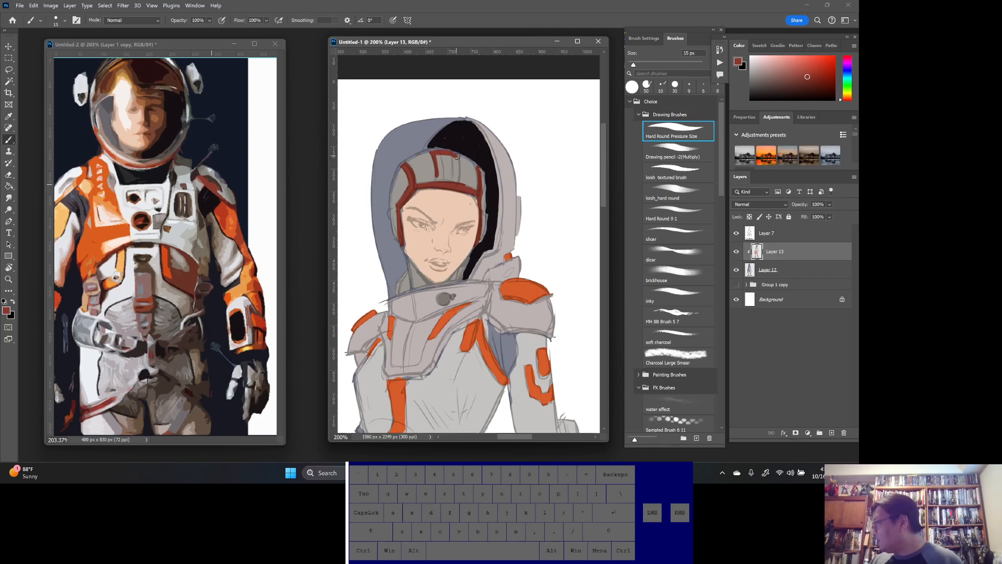
mouse_move(443, 156)
left_mouse_down()
mouse_move(442, 172)
mouse_move(445, 157)
mouse_move(449, 174)
mouse_move(454, 160)
left_mouse_up()
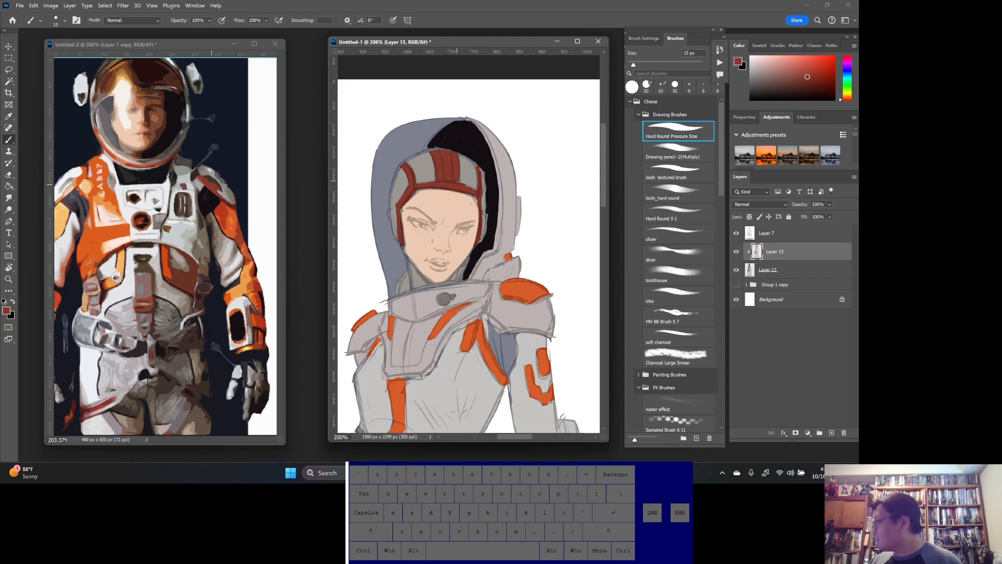
- Rename Layer 13 as flats
left_click(506, 266, "ctrl+alt")
left_click(506, 266, "ctrl+alt")
mouse_move(523, 316)
left_mouse_down()
mouse_move(502, 196)
mouse_move(505, 205)
left_mouse_up()
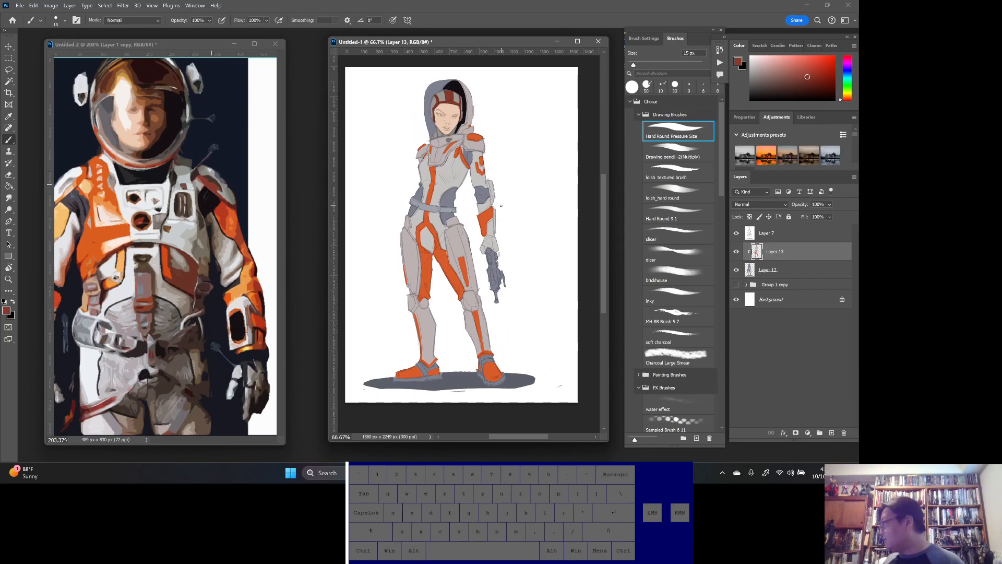
double_click(772, 251)
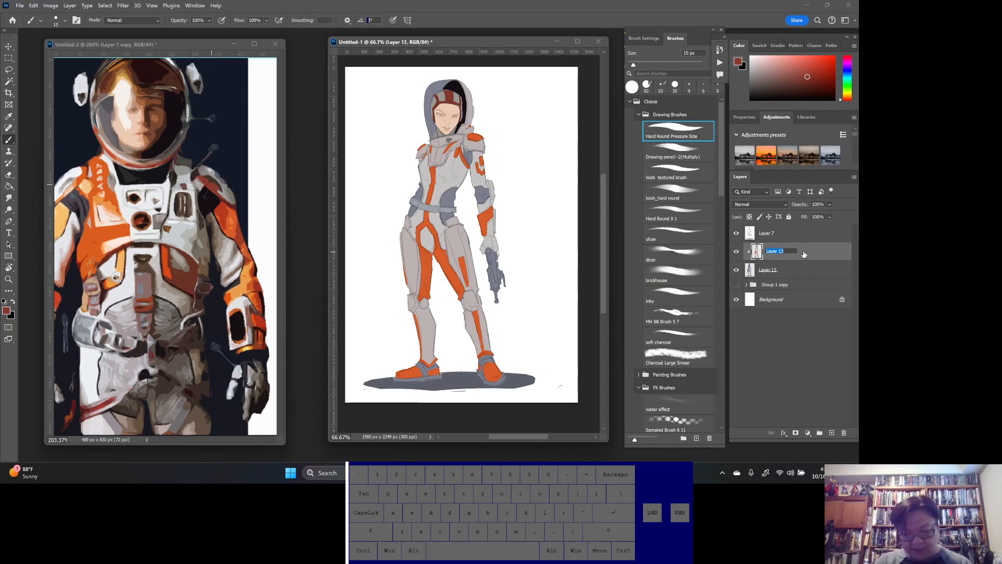
type("fla")
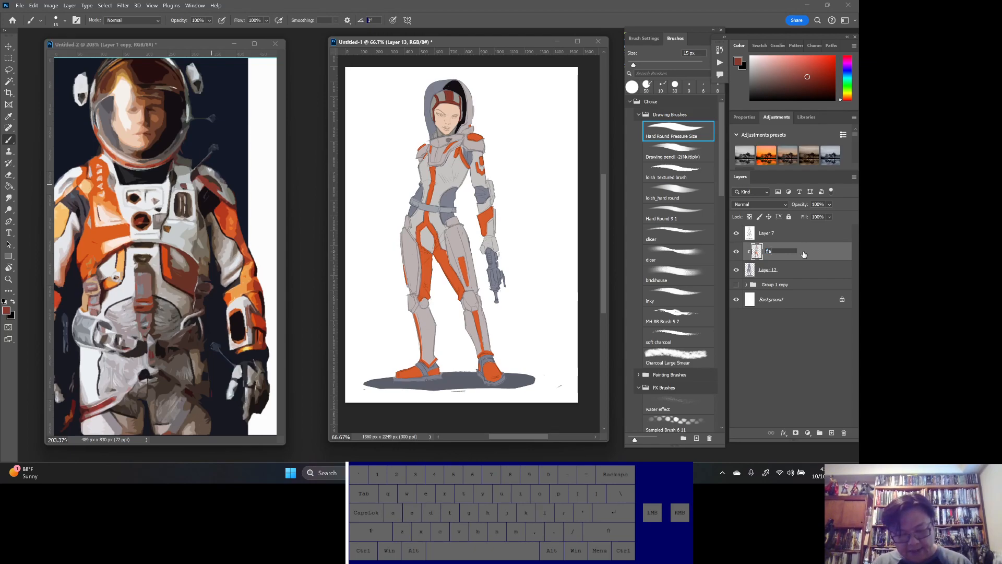
type("ts")
key("Return")
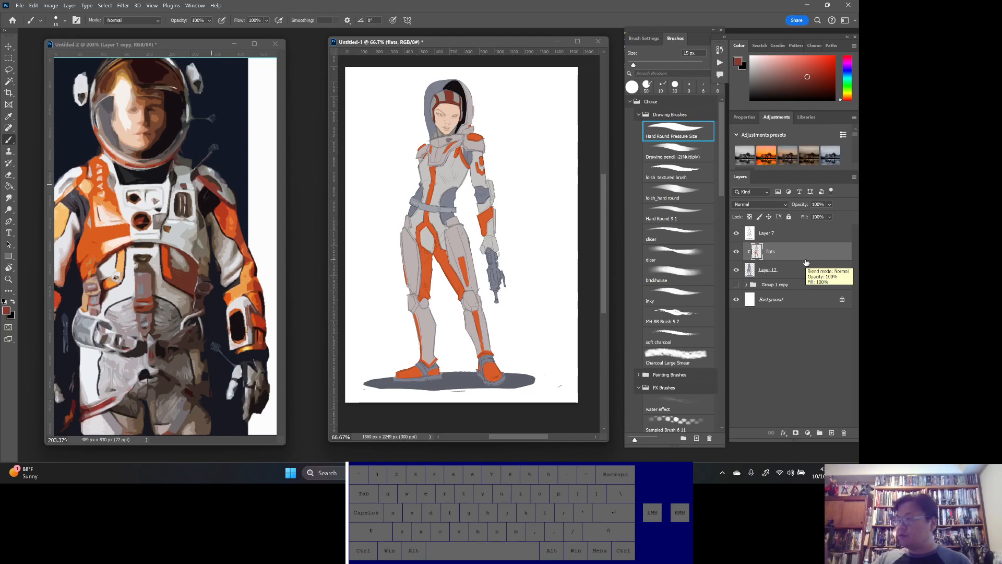
- Select the orange areas of the suit's torso, legs, forearm, chest and upper arm with the Magic Wand
left_click(9, 82)
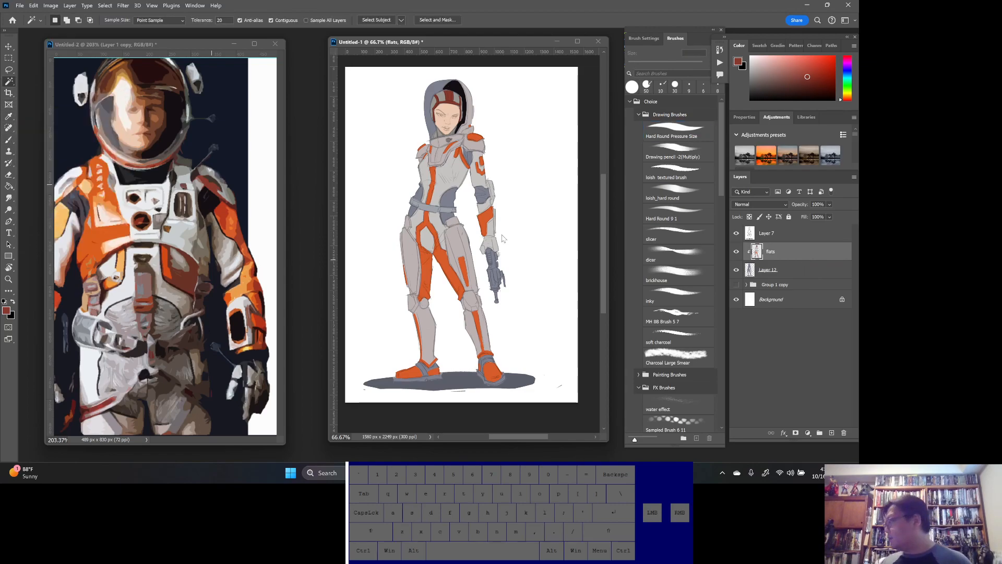
left_click(425, 229, "shift")
left_click(446, 282, "shift")
left_click(486, 220, "shift")
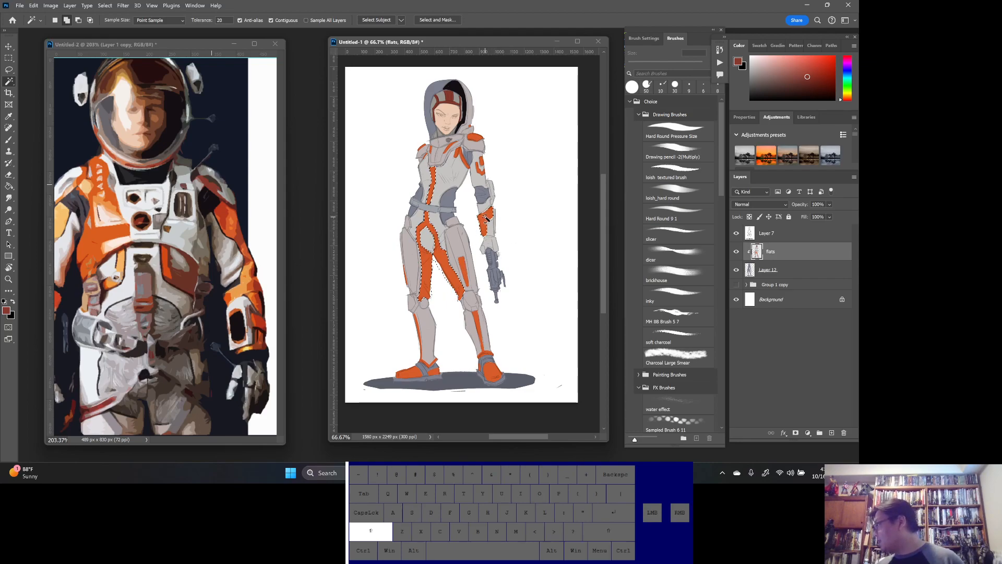
left_click(462, 161, "shift")
left_click(480, 166, "shift")
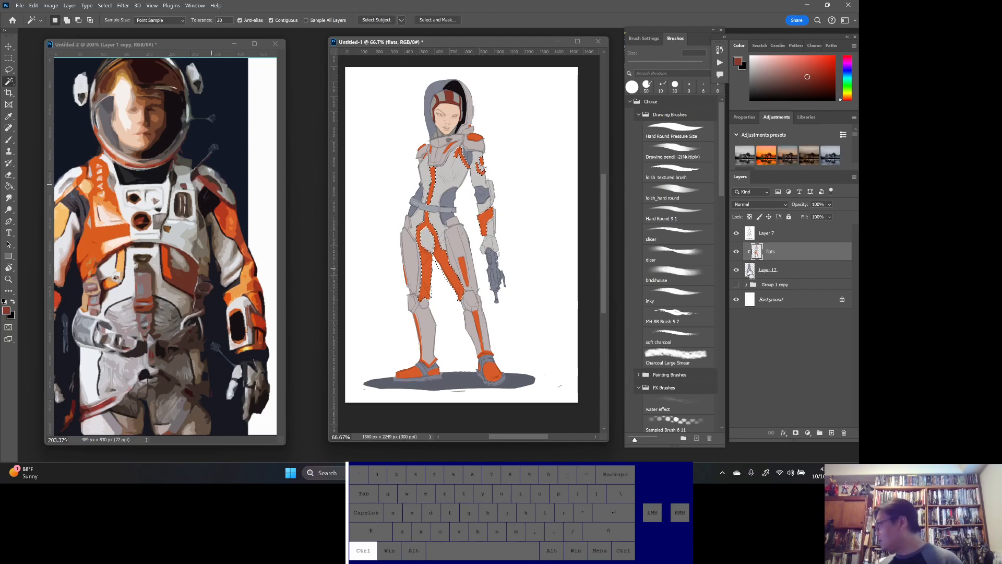
- Load the character's silhouette from Layer 12 as a selection, invert it, and clear the selection
left_click(749, 271, "ctrl")
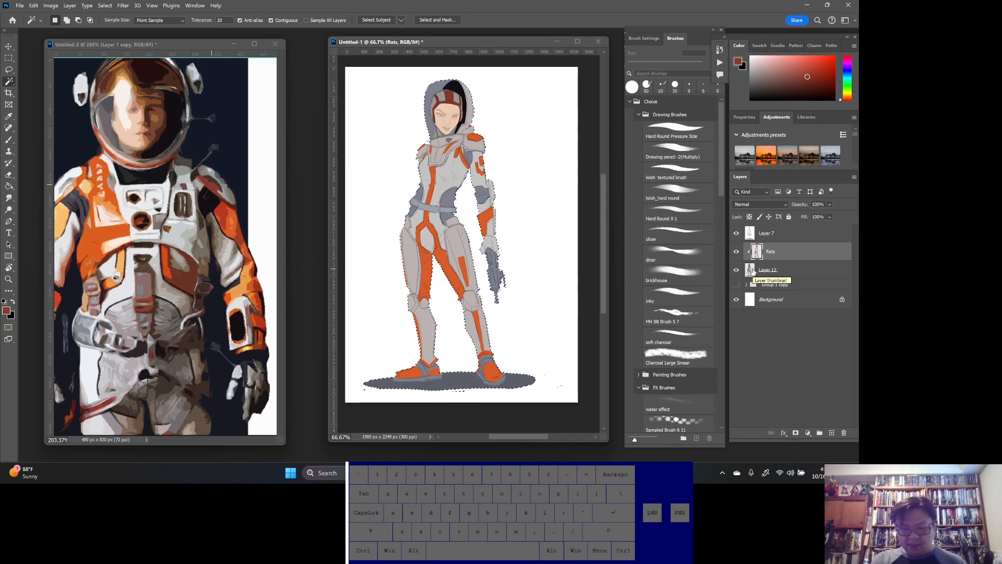
left_click(752, 271, "ctrl+shift")
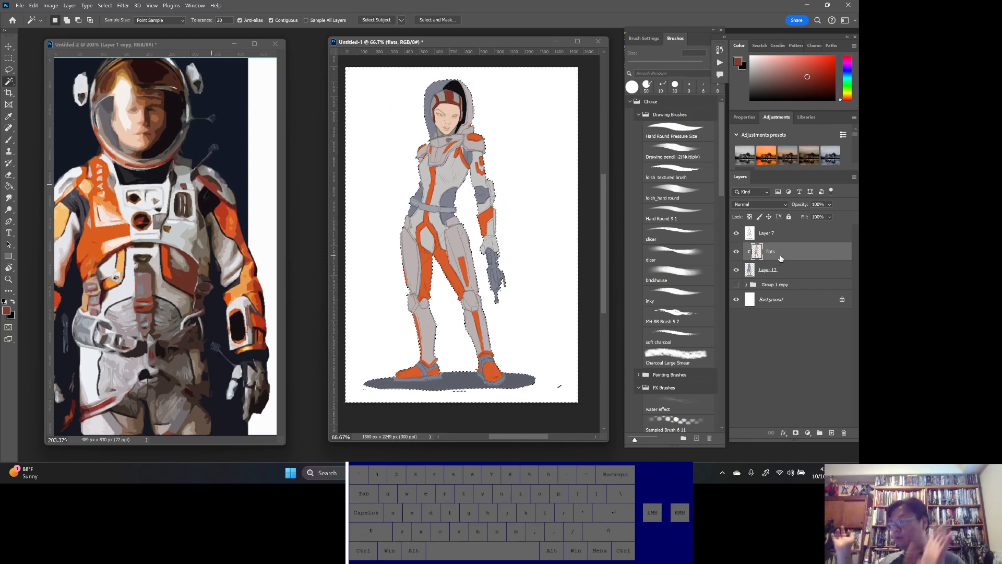
key("ctrl+d")
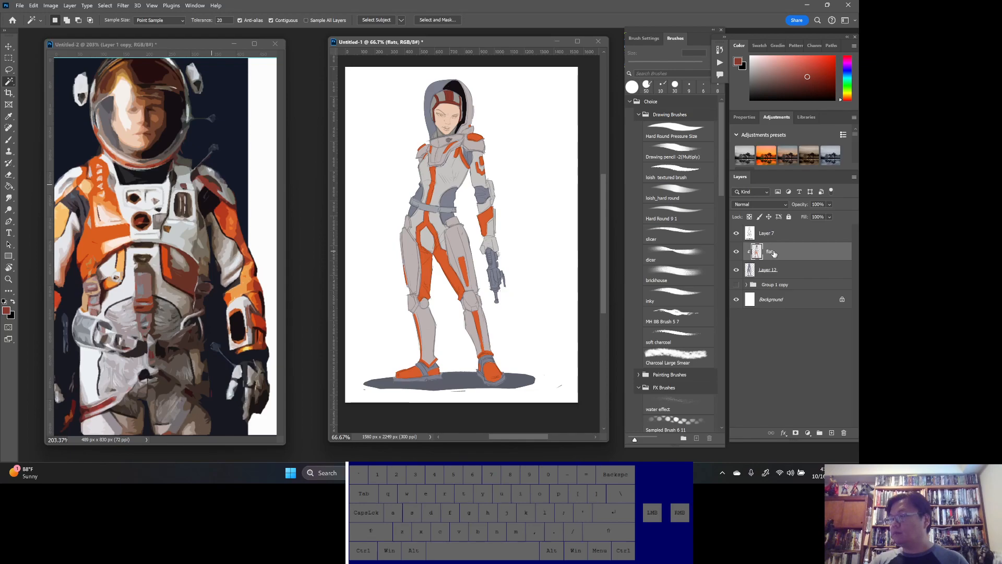
- Paint the pistol's body off-white with a 35 px brush and add orange accents, using colours sampled from the astronaut's forearm
left_click(9, 140)
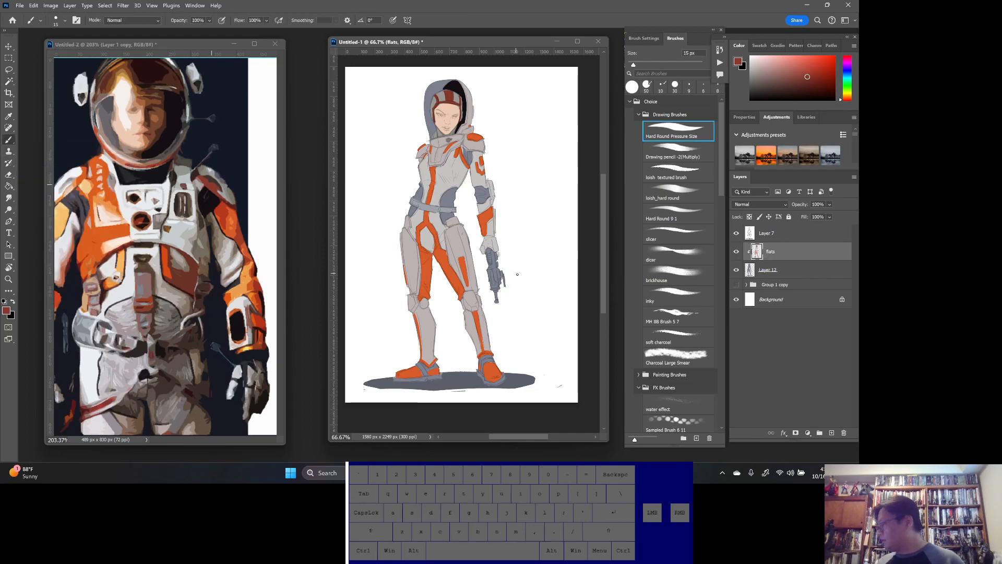
left_click(188, 298, "alt")
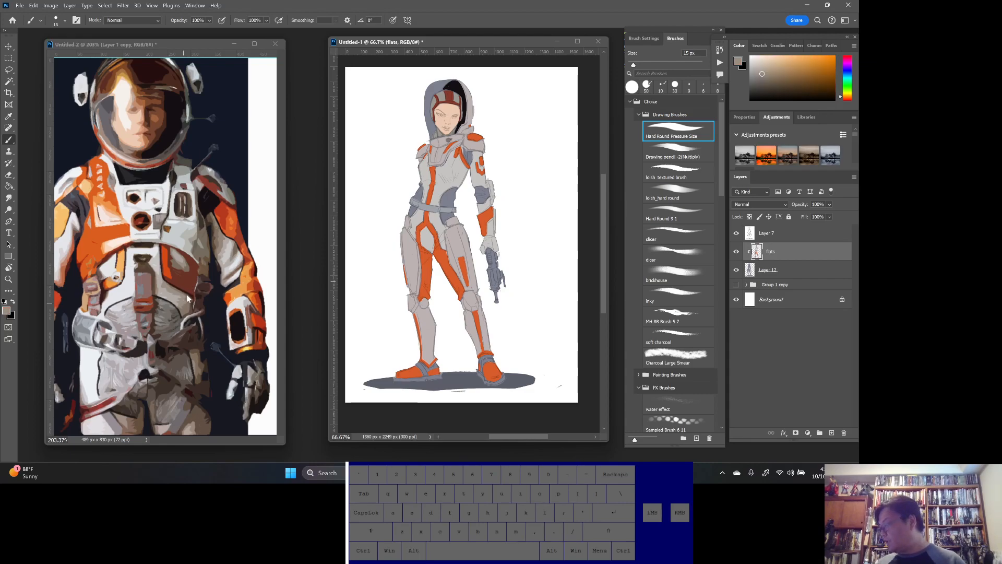
left_click(241, 303, "alt")
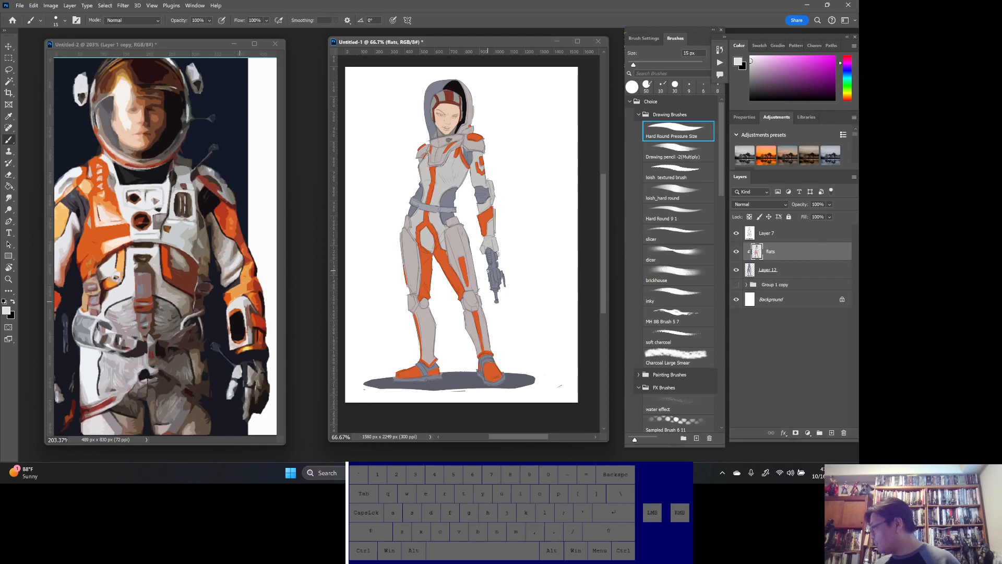
key("bracketright")
key("bracketright")
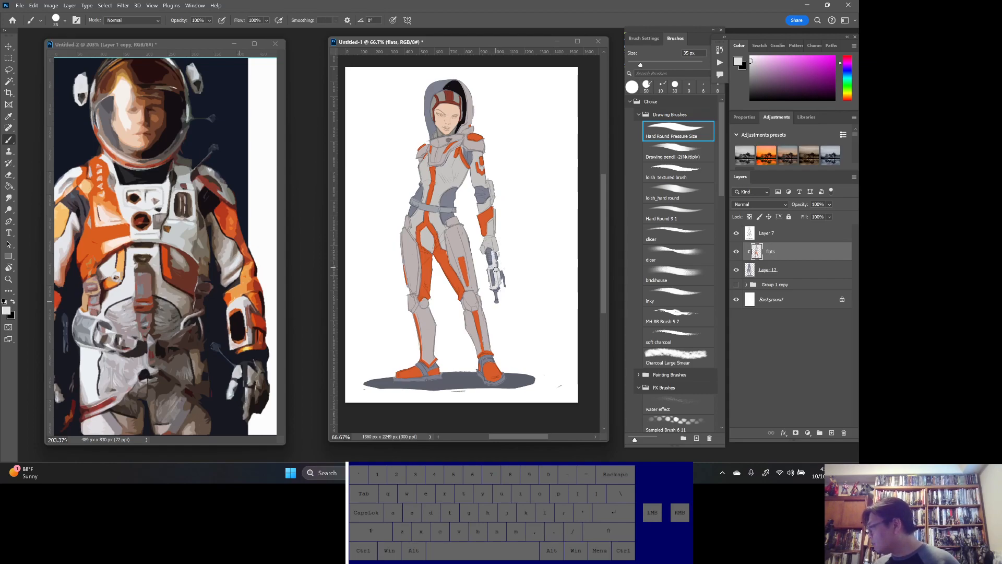
left_click_drag(494, 256, 496, 262)
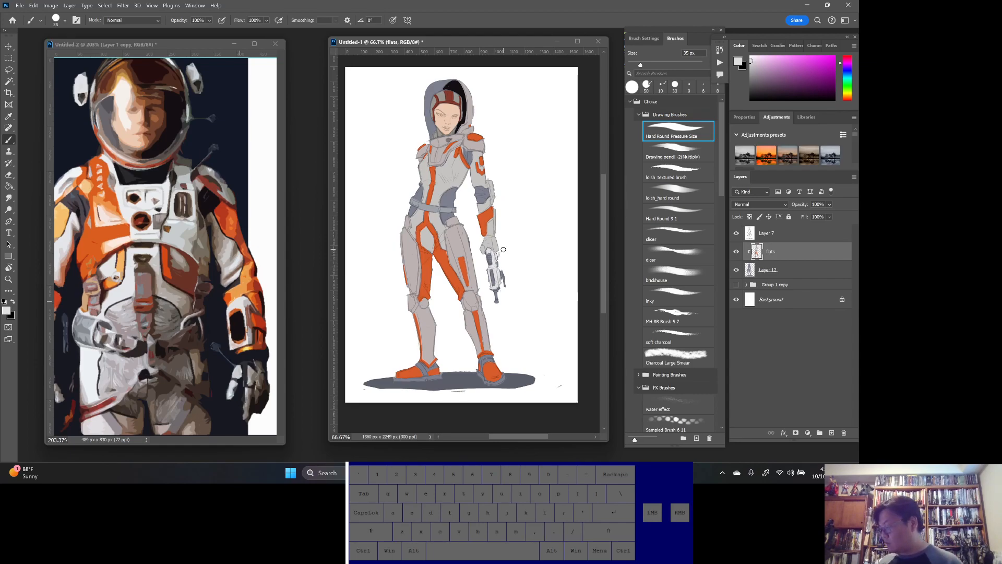
left_click(236, 308, "alt")
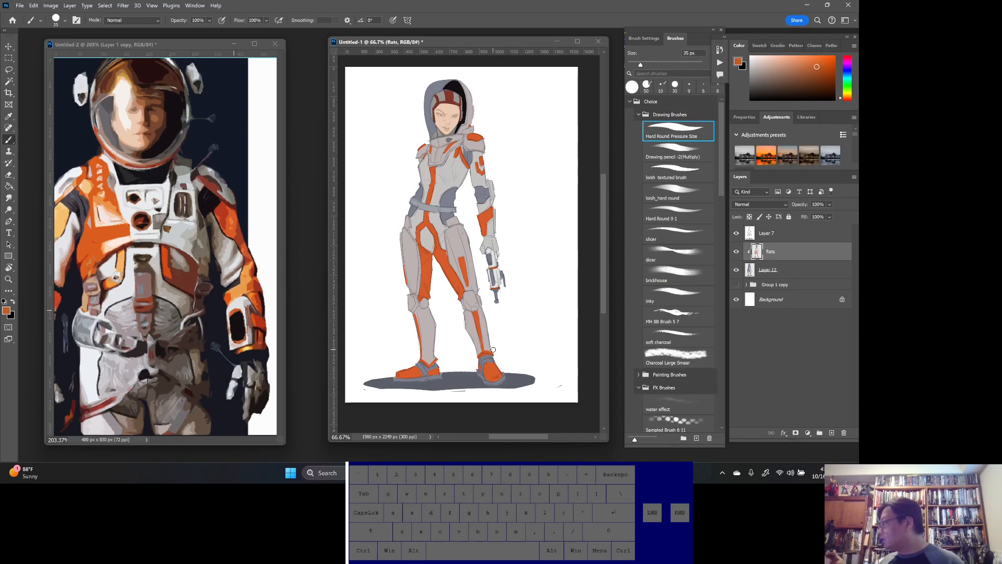
left_click(431, 165, "alt")
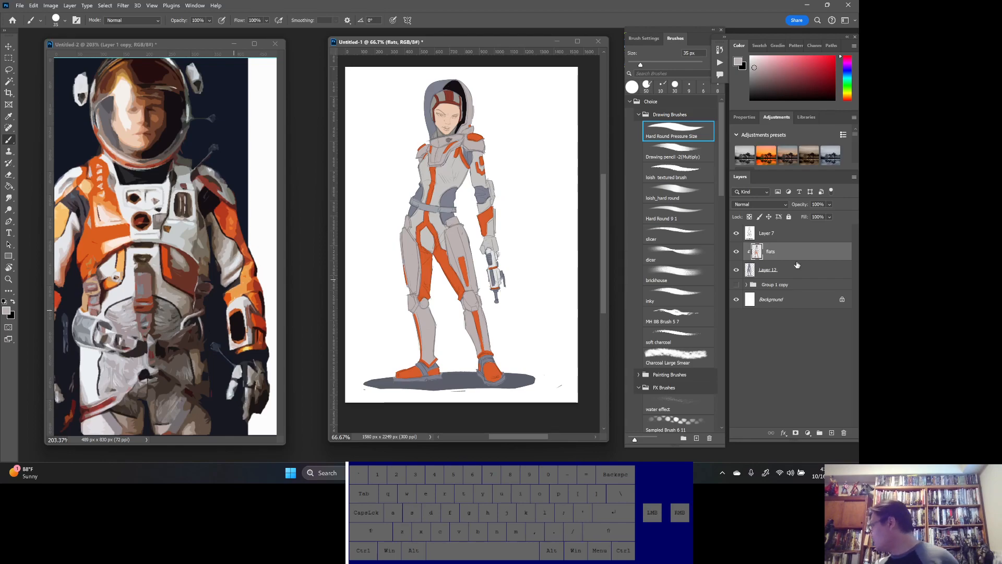
- Test the Magic Wand on the shoulder's grey, and set its tolerance to 5
left_click(10, 81)
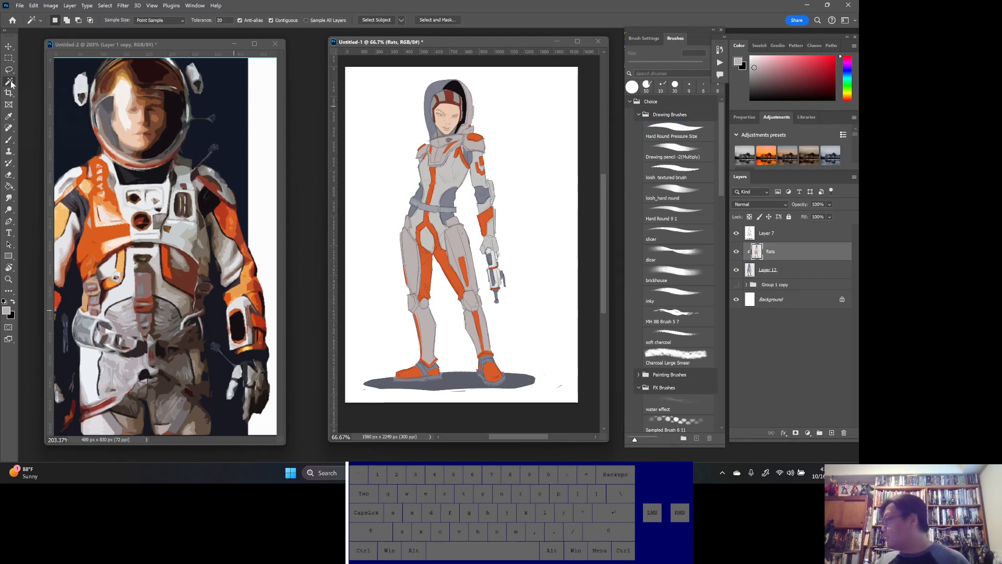
left_click(475, 144)
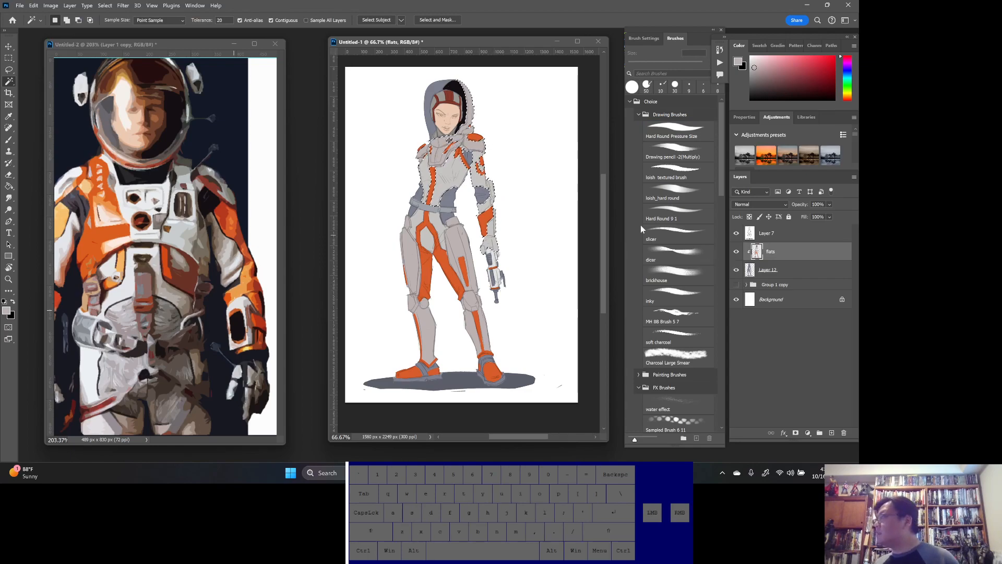
left_click_drag(230, 21, 154, 44)
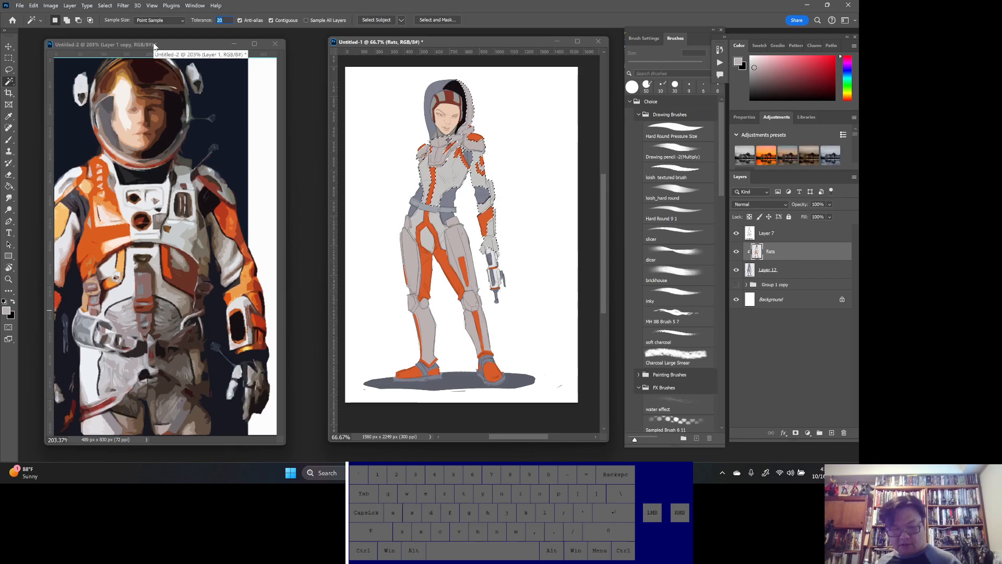
type("5")
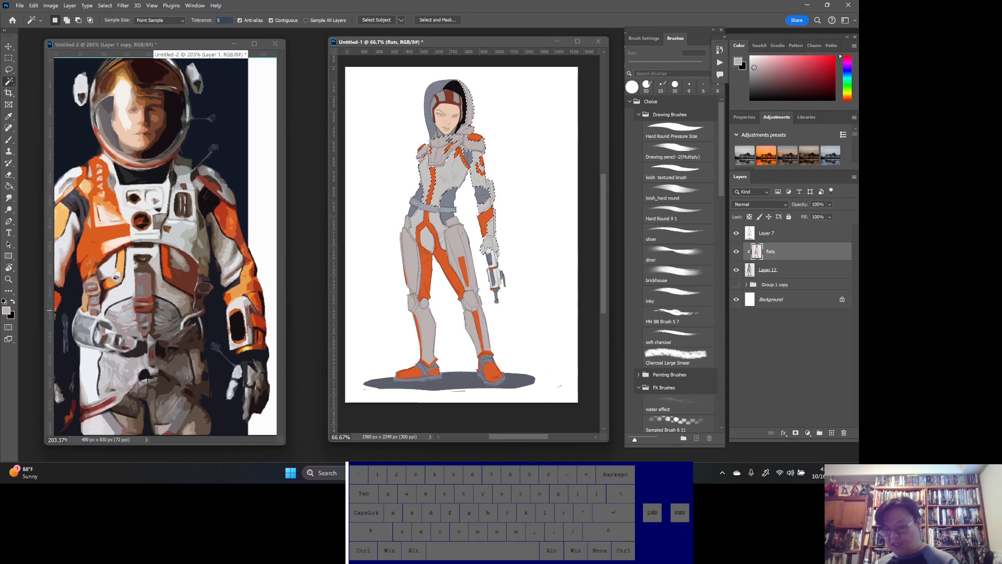
key("Return")
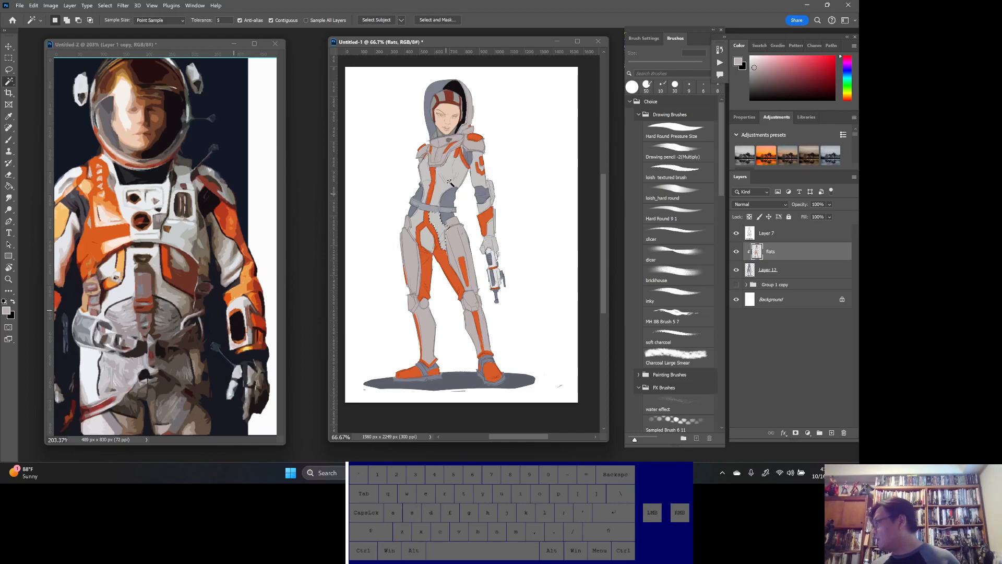
- Select the warm-grey helmet rim, collar, shoulder, thigh and shin armour with the Magic Wand, undoing the unwanted addition of the gun arm
left_click(493, 203)
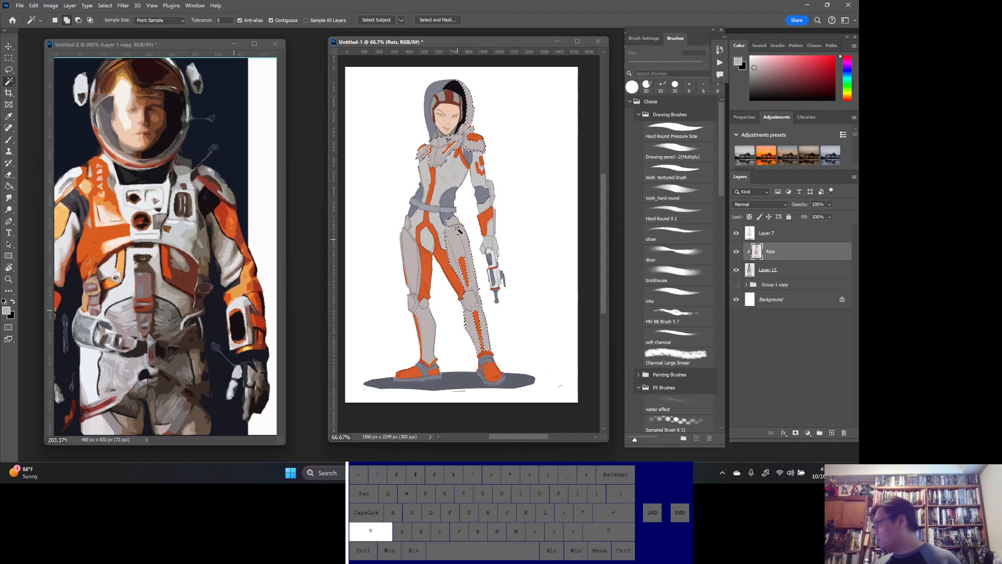
left_click(434, 209, "shift")
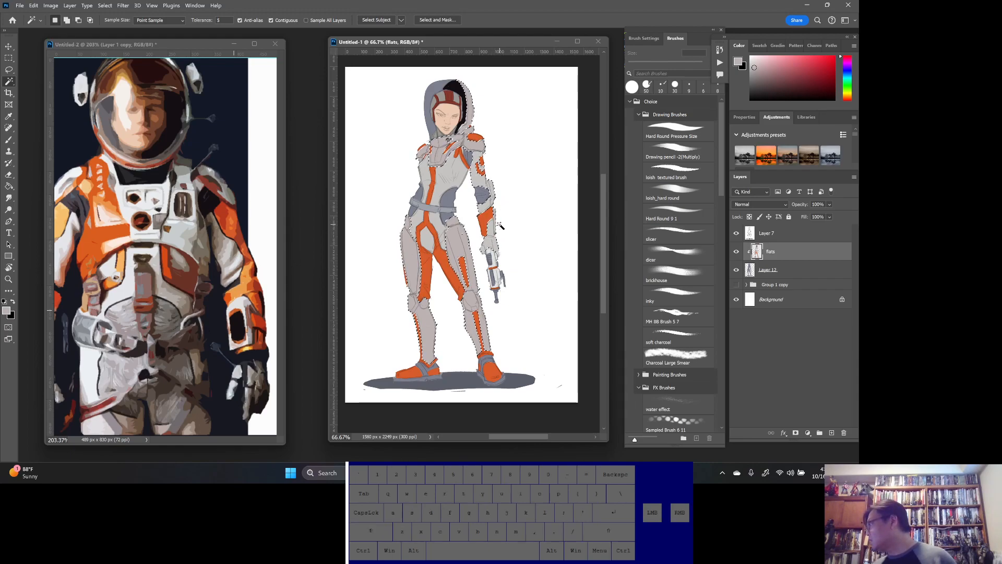
key("ctrl+z")
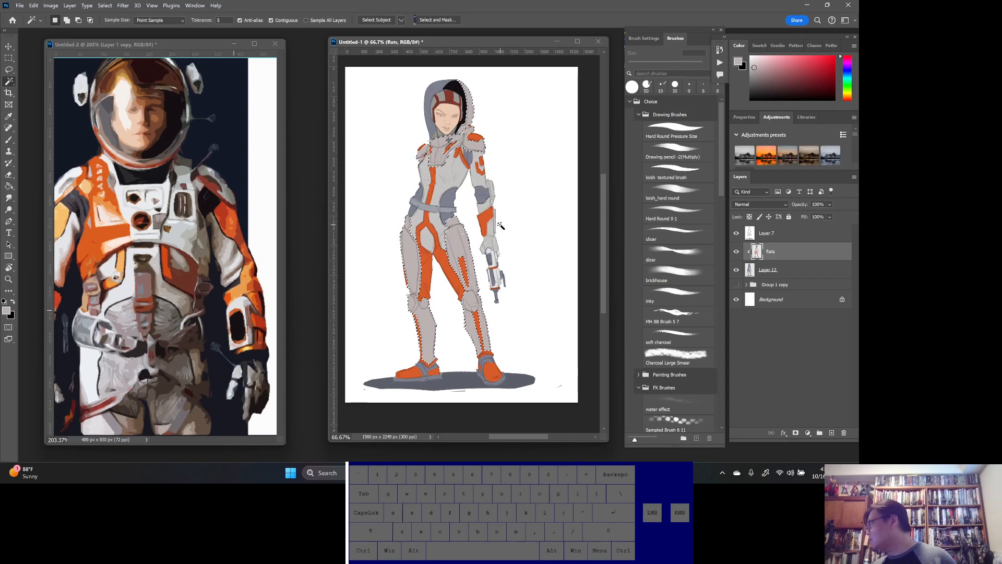
key("shift")
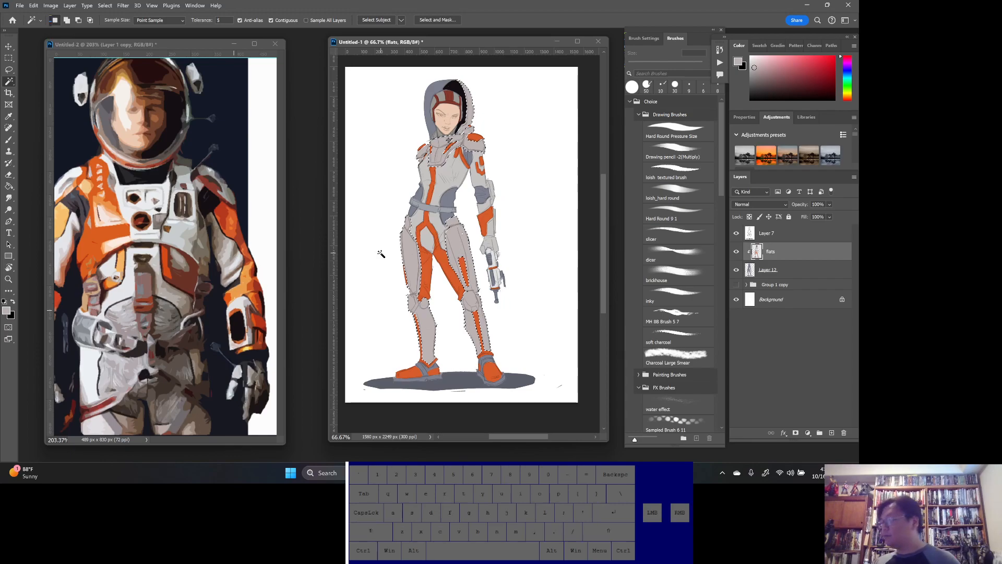
- Keep the armour selection active, switch to the Brush tool, and try filling the selection with the sampled grey
left_click(10, 73)
key("shift")
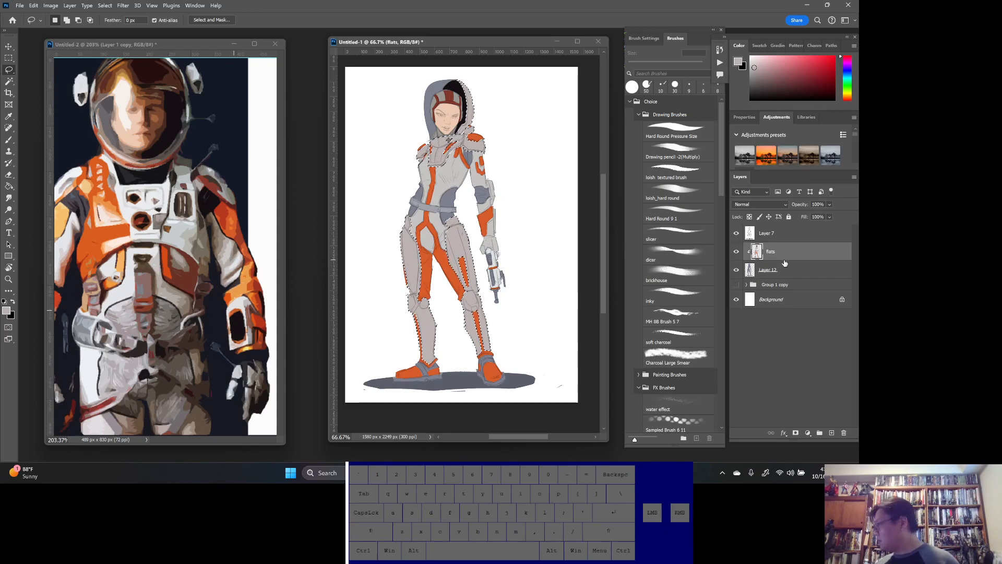
left_click(11, 141)
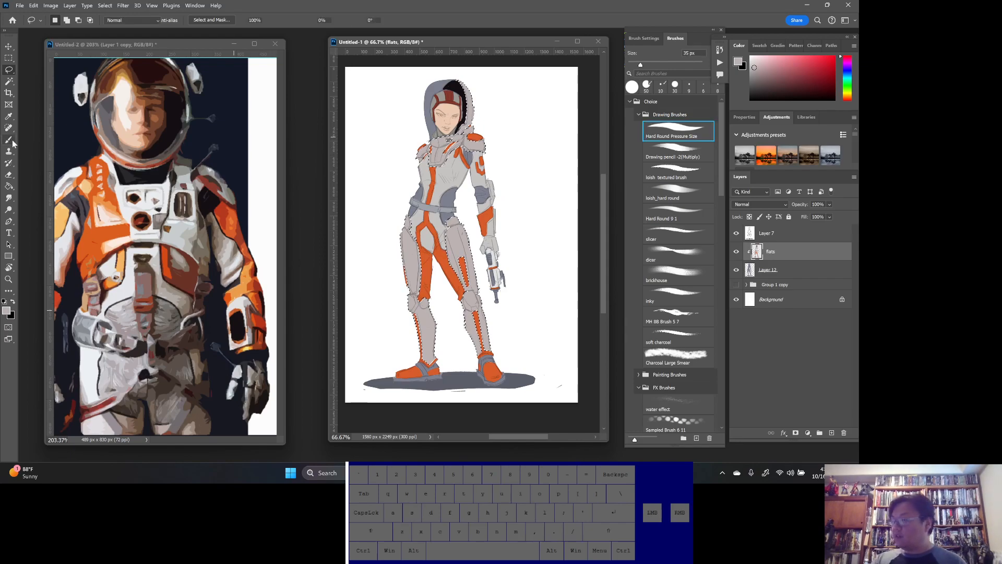
key("alt+BackSpace")
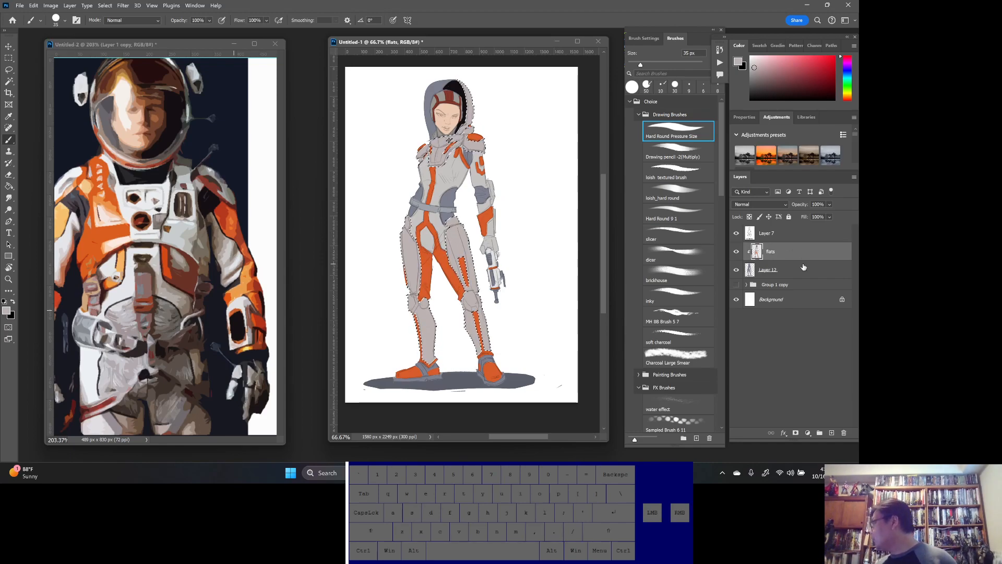
- Create a new layer above the flats layer, clip it to the layers below, and name it "hard Armor"
left_click(831, 433)
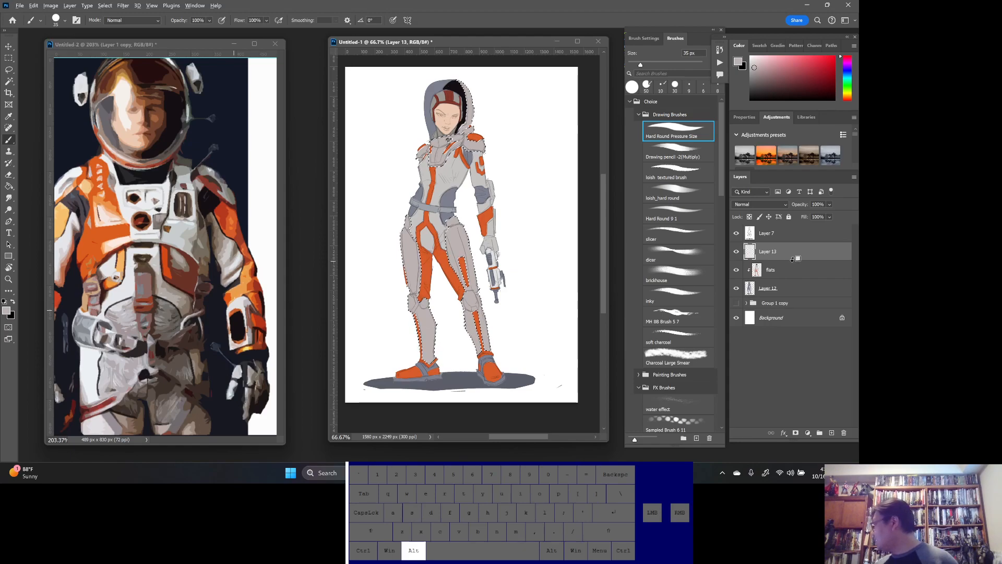
left_click(793, 259, "alt")
double_click(775, 251)
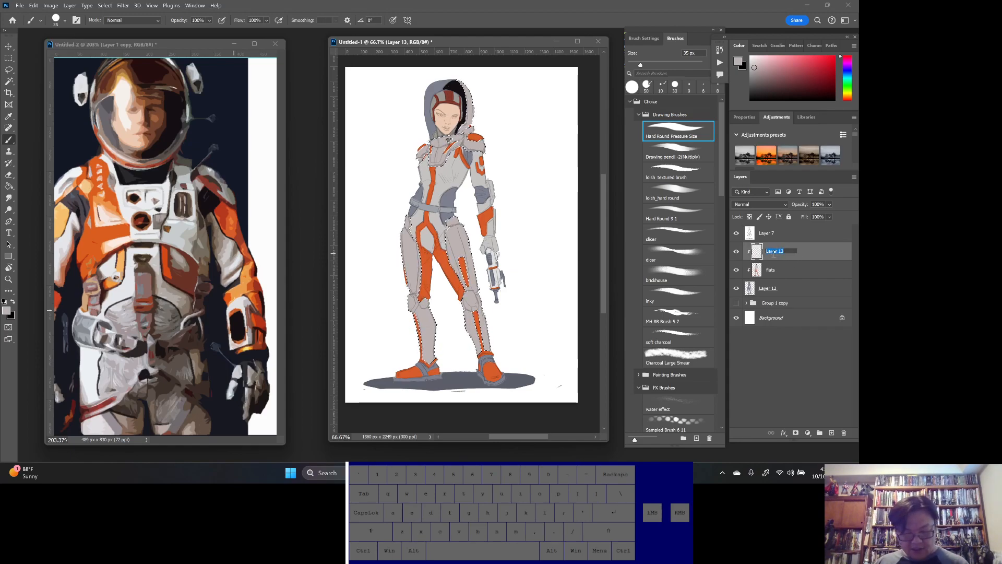
type("hair")
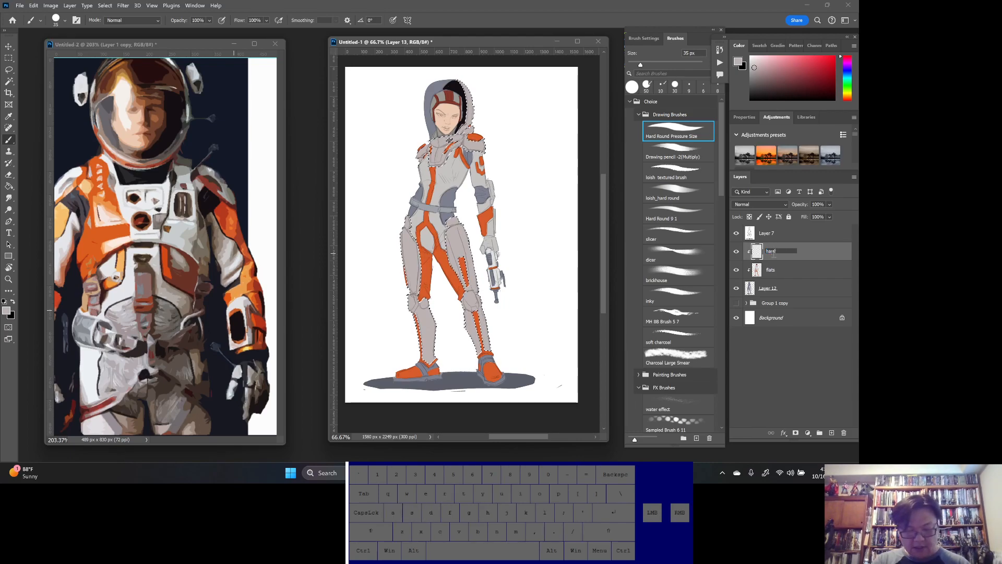
type(" Armor")
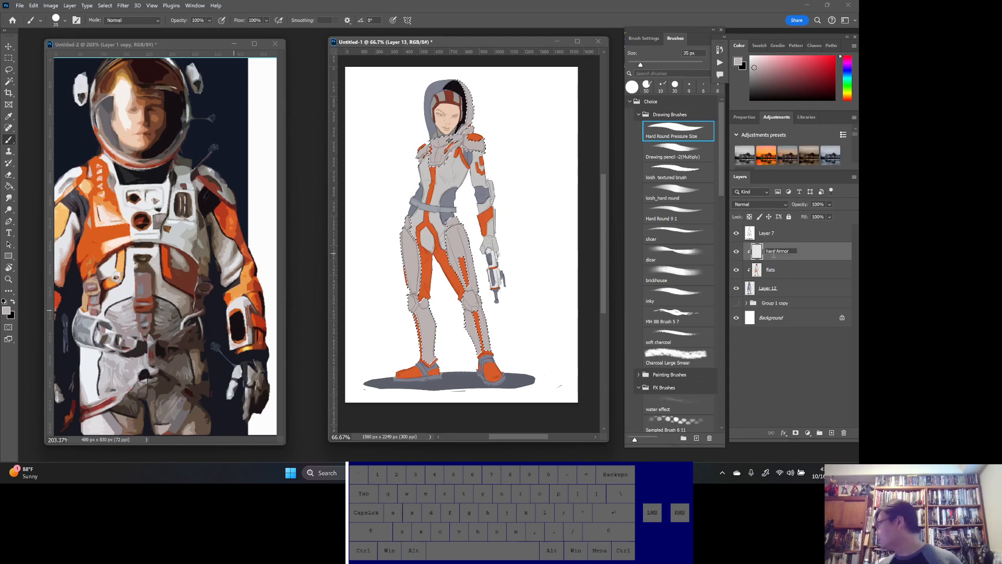
key("Return")
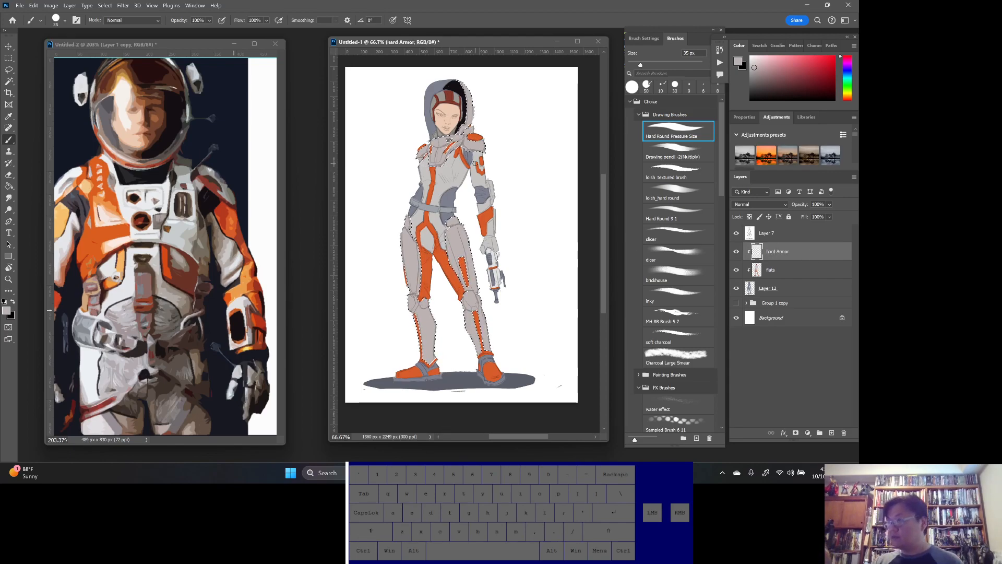
- Fill the armor selection with the light gray foreground color on the hard Armor layer, deselect, and lock the layer's transparent pixels
key("alt")
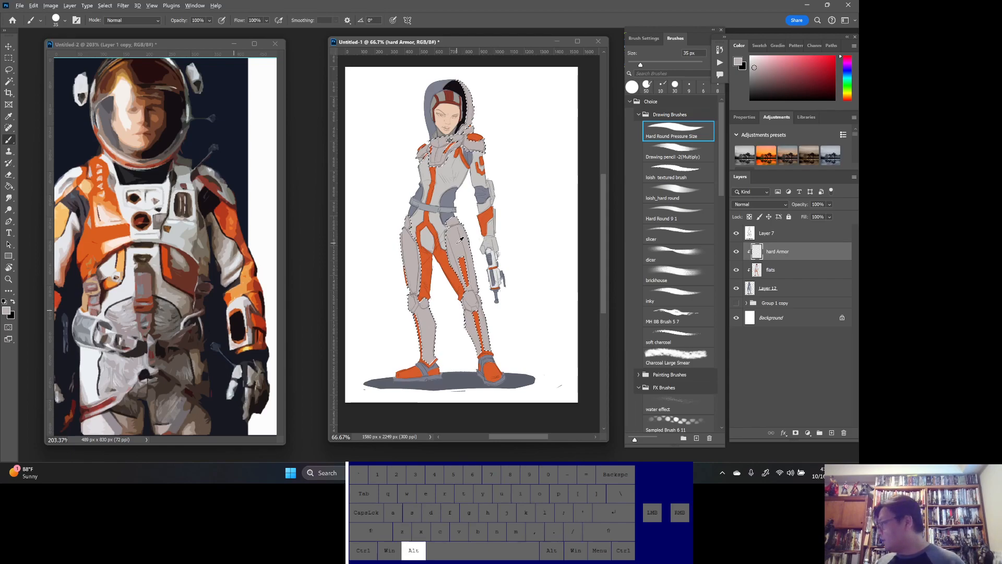
key("alt+BackSpace")
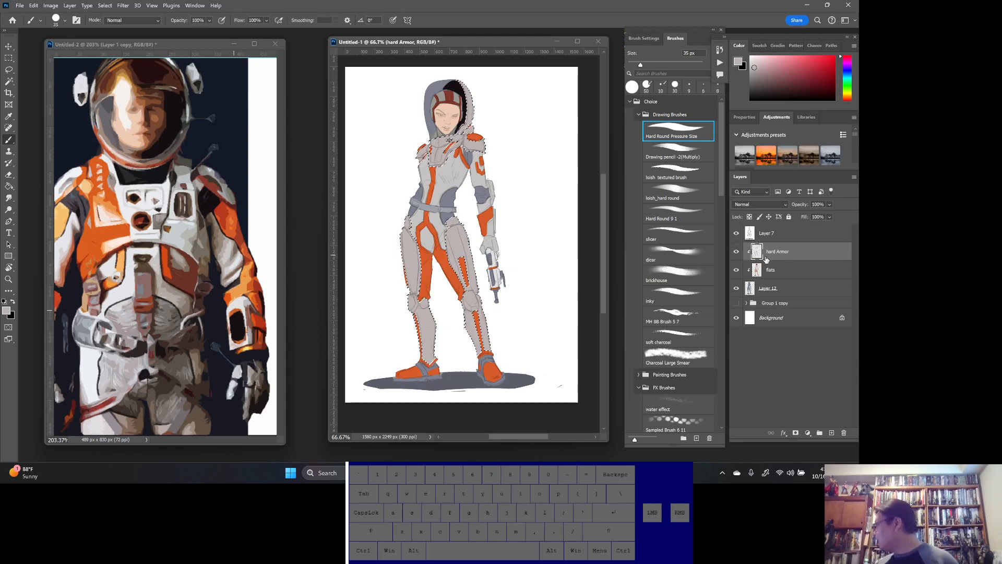
key("ctrl+d")
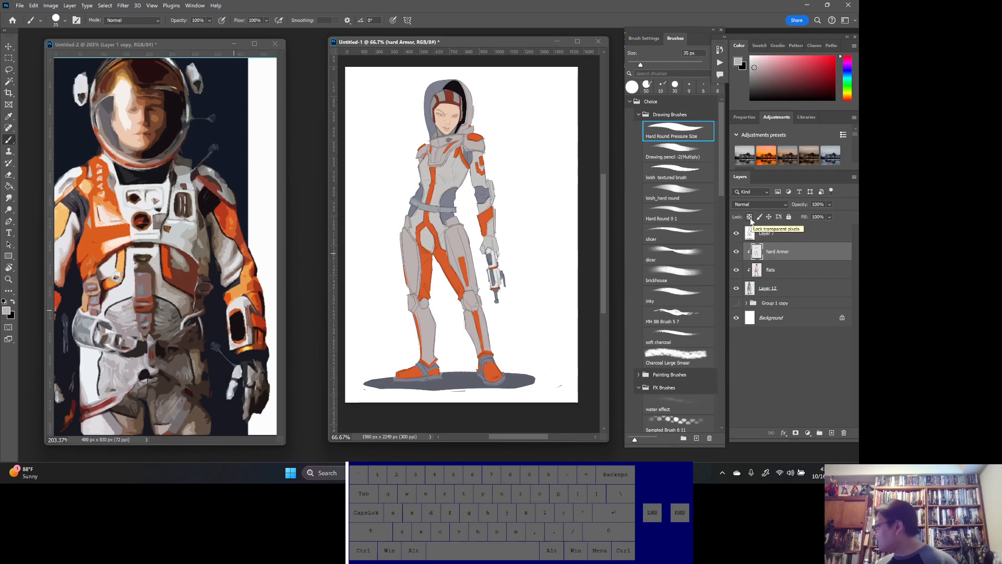
left_click(750, 217)
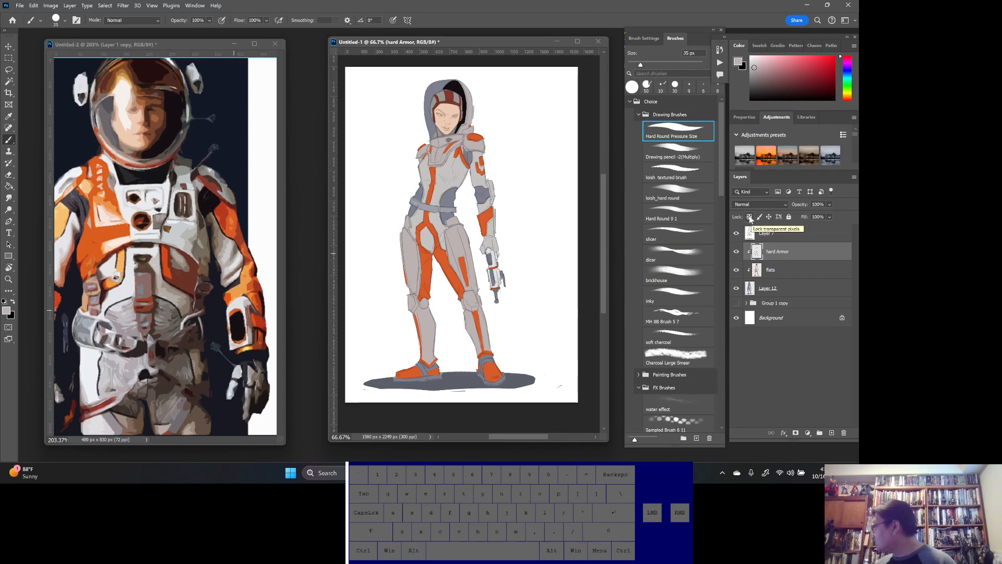
left_click(782, 255)
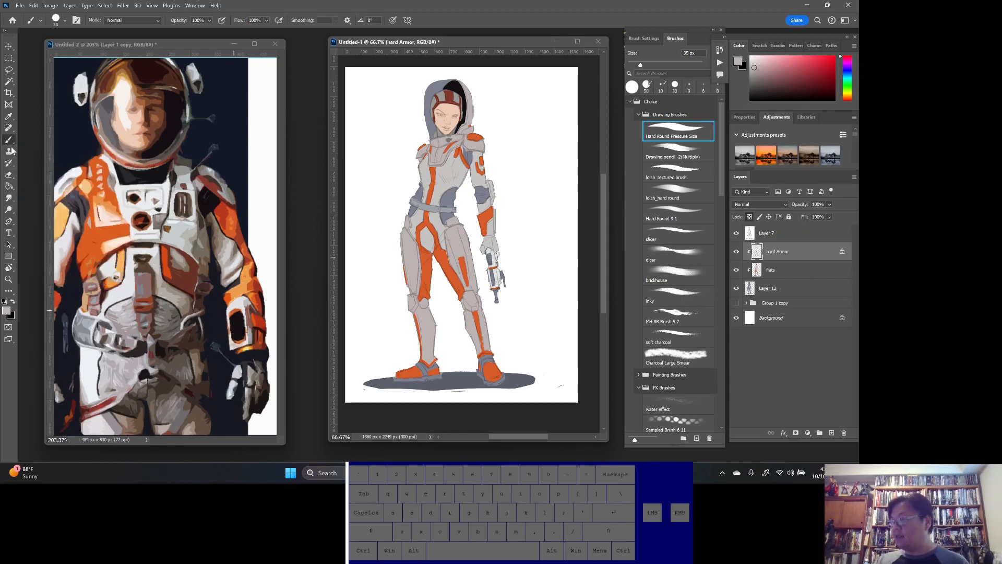
- Test the transparency lock by painting bright red (ff001a) strokes across the collar and leg armor, and undo them
key("alt")
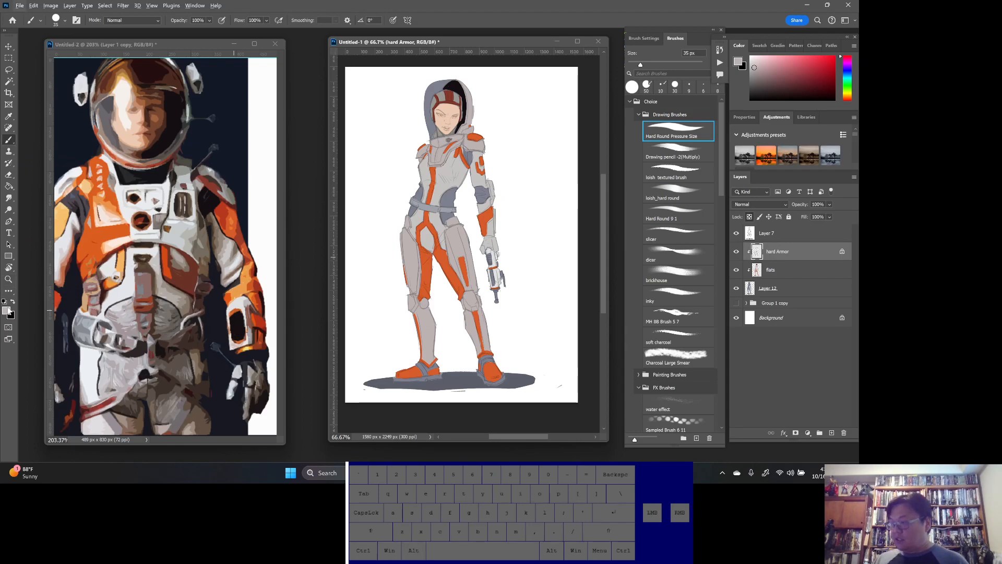
left_click(7, 311)
left_click(657, 64)
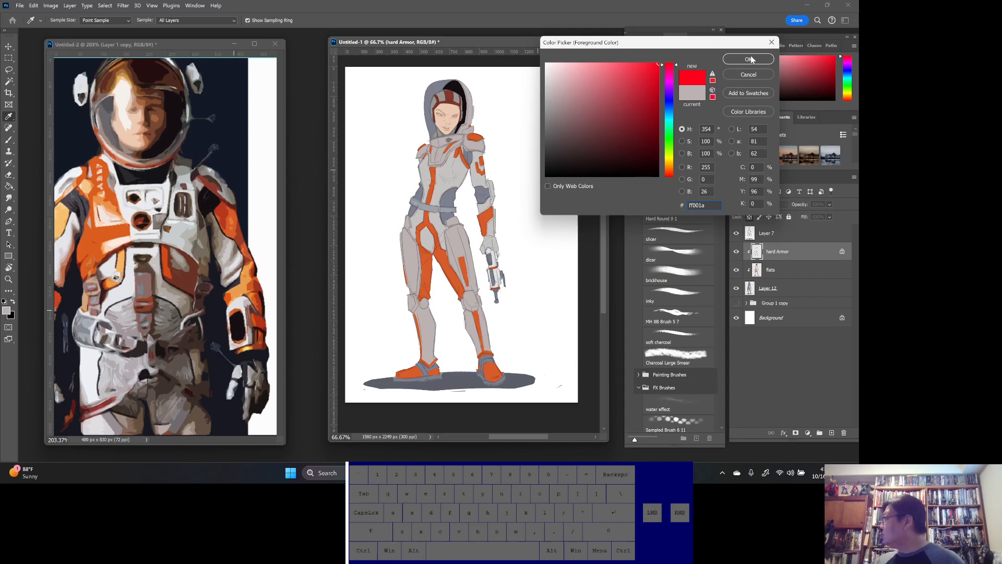
left_click(749, 58)
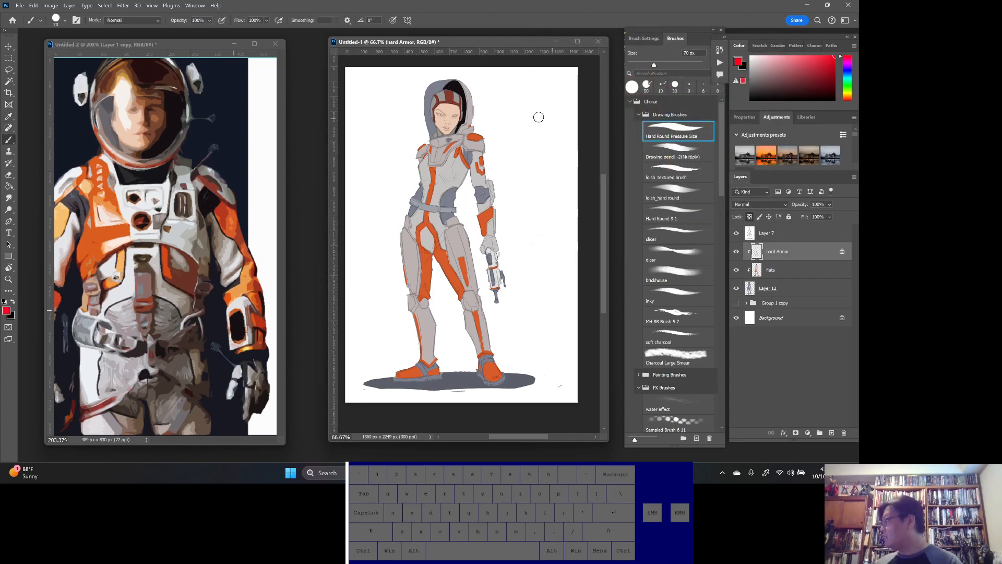
left_click_drag(418, 157, 483, 135)
left_click_drag(404, 264, 420, 255)
left_click_drag(446, 239, 466, 230)
left_click_drag(463, 309, 481, 301)
left_click_drag(422, 356, 435, 348)
left_click_drag(467, 335, 477, 326)
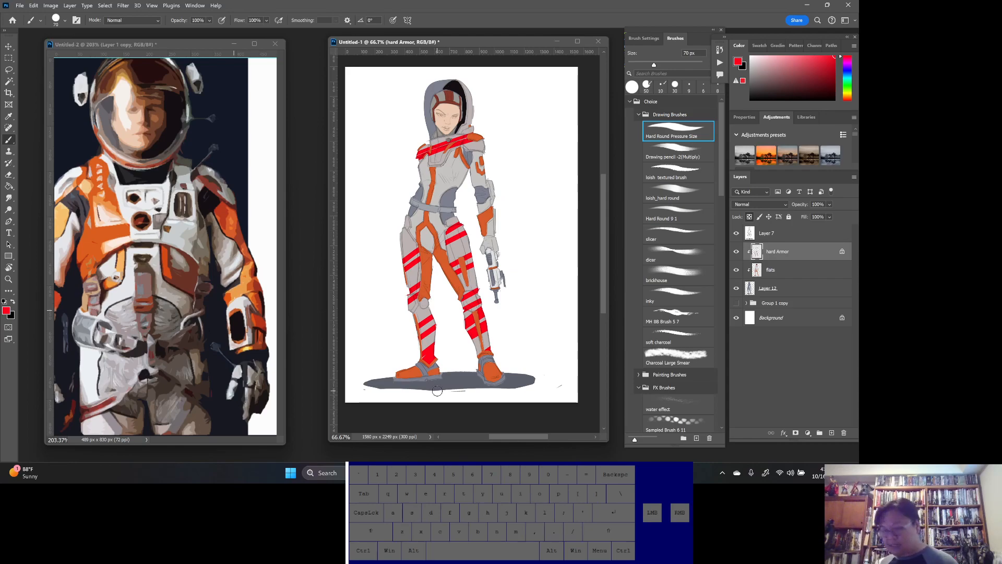
key("ctrl")
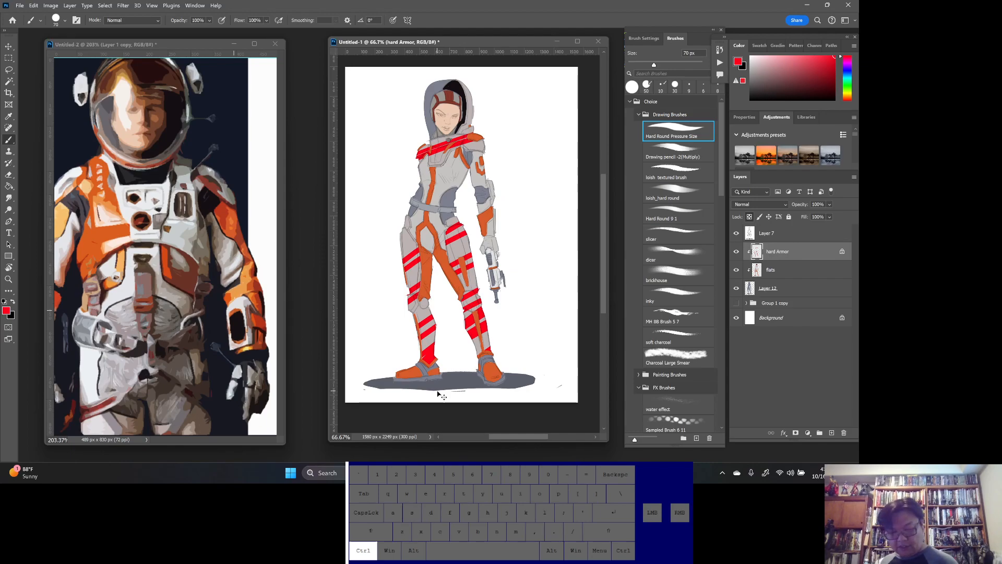
key("ctrl+z")
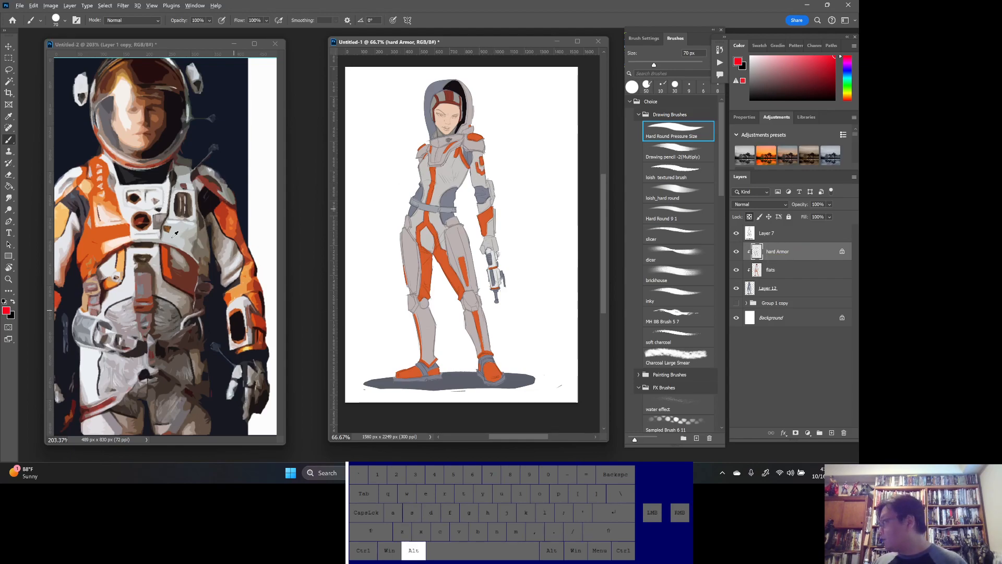
- Shade the collar and the knee on the gun-arm side with a dark gray-brown sampled from the astronaut's suit, reducing the brush to 30 px
left_click(205, 246, "alt")
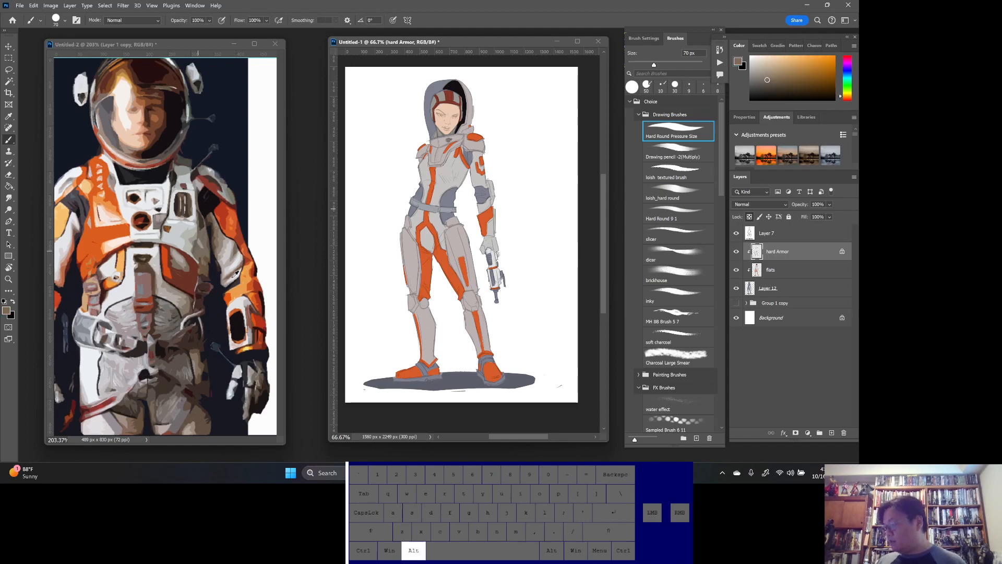
left_click(199, 248, "alt")
left_click(201, 248, "alt")
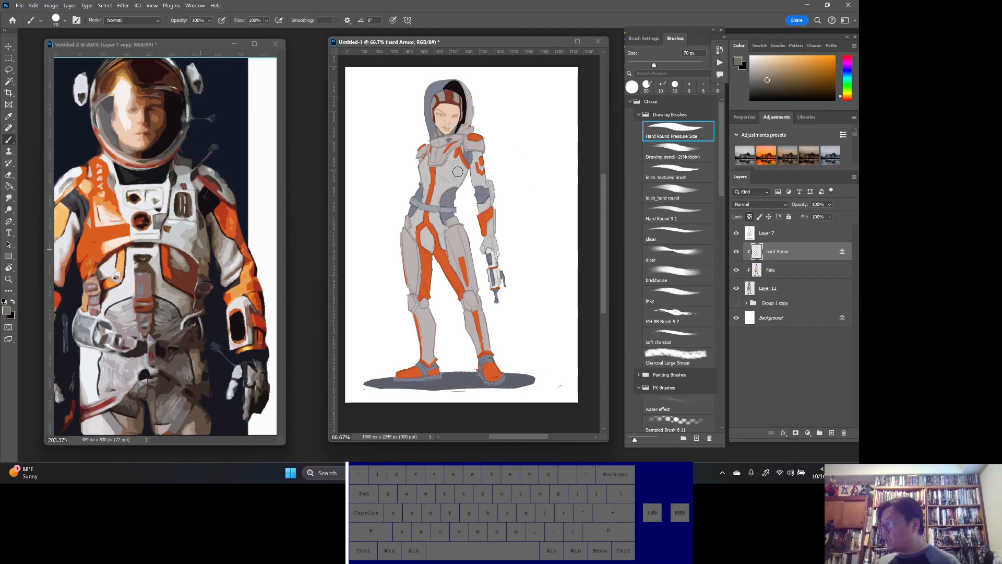
key("bracketleft")
key("bracketleft")
key("bracketleft")
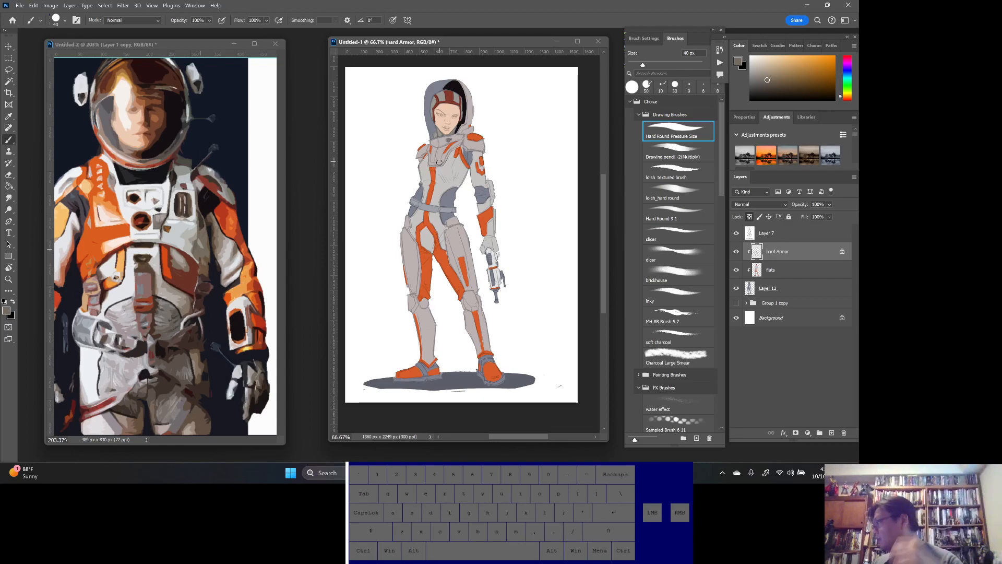
key("bracketleft")
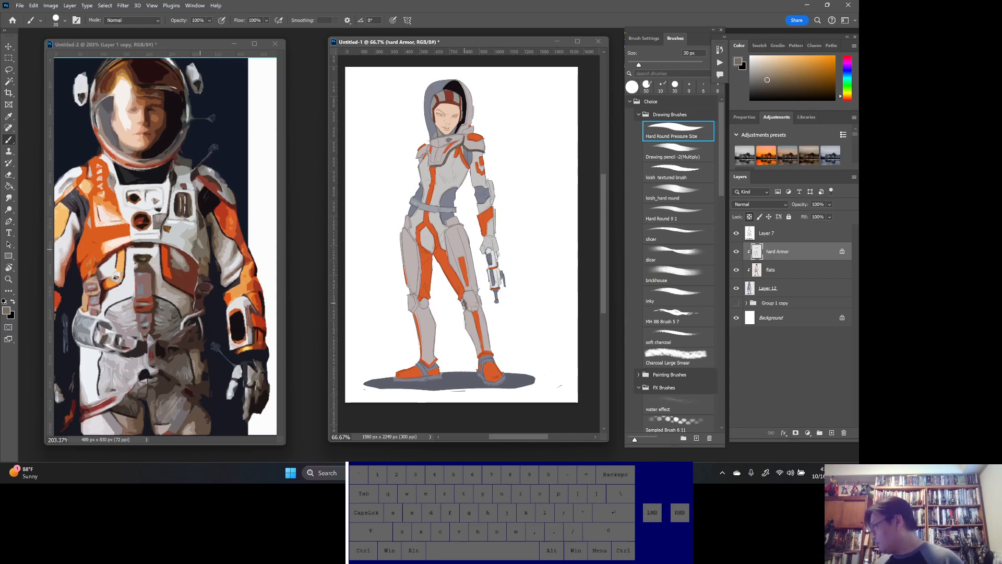
left_click_drag(469, 307, 476, 308)
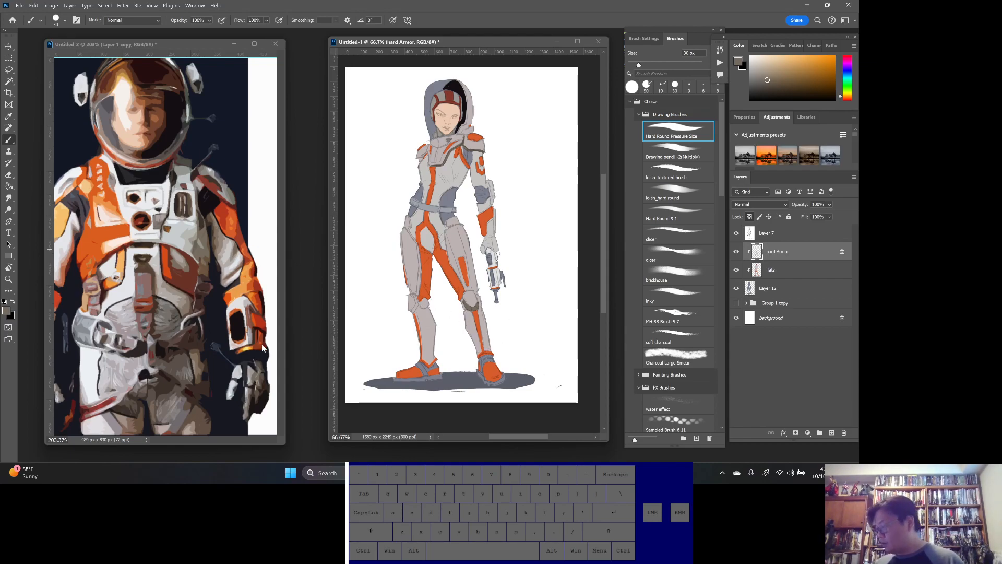
- Shade the shoulder pad on the gun-arm side with shadow and mid-gray tones sampled from the astronaut's upper sleeve
left_click(262, 306, "alt")
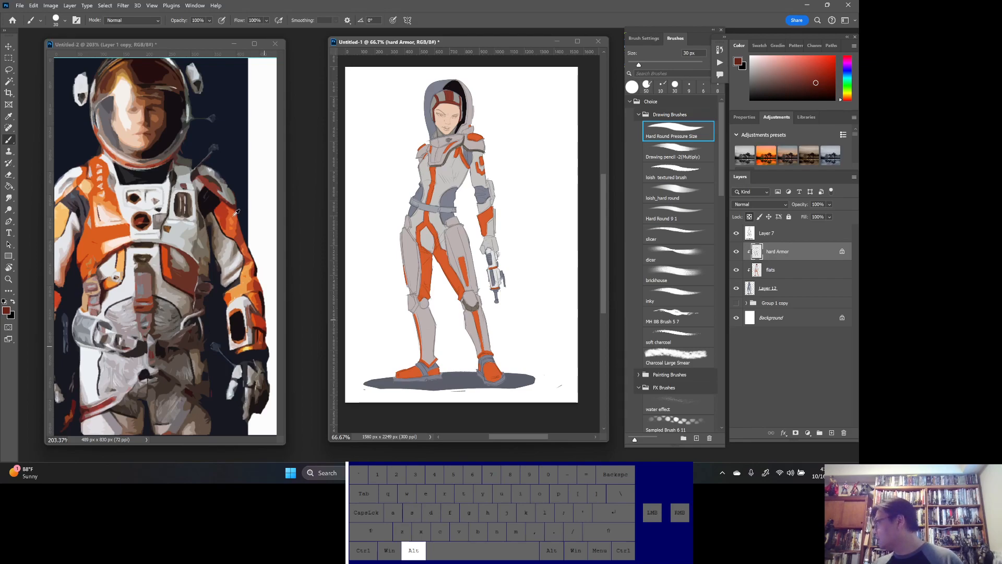
left_click(234, 189, "alt")
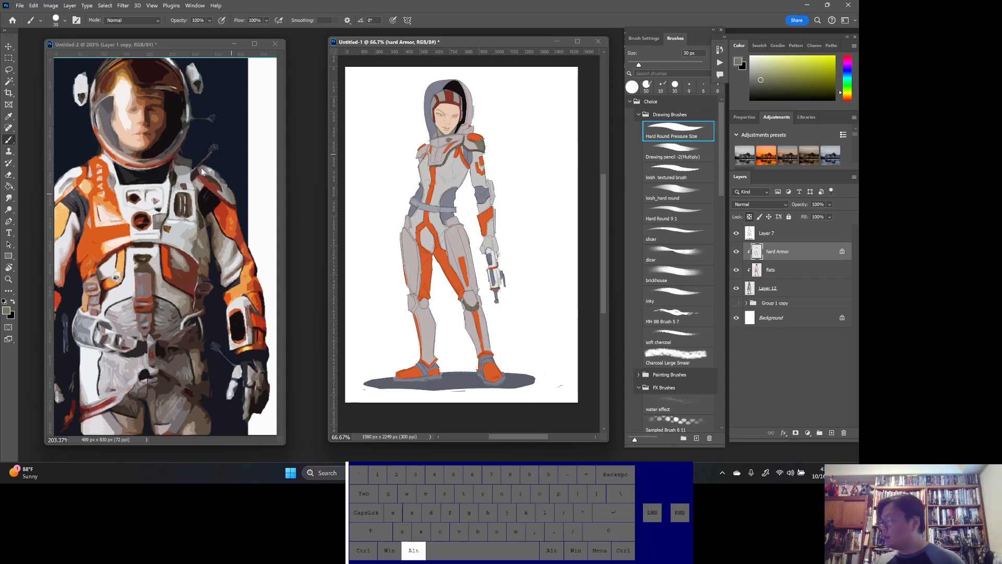
left_click(229, 183, "alt")
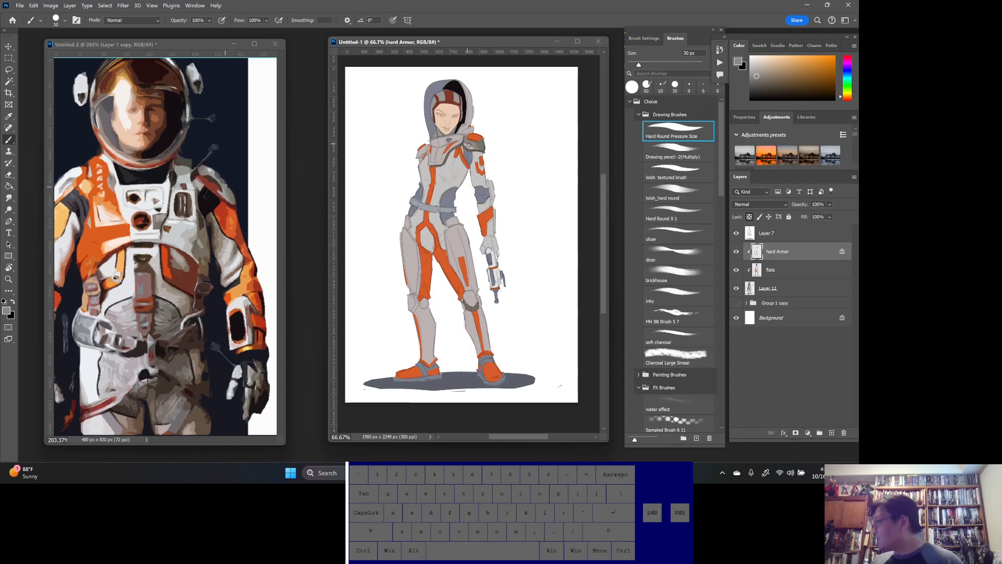
left_click(227, 191, "alt")
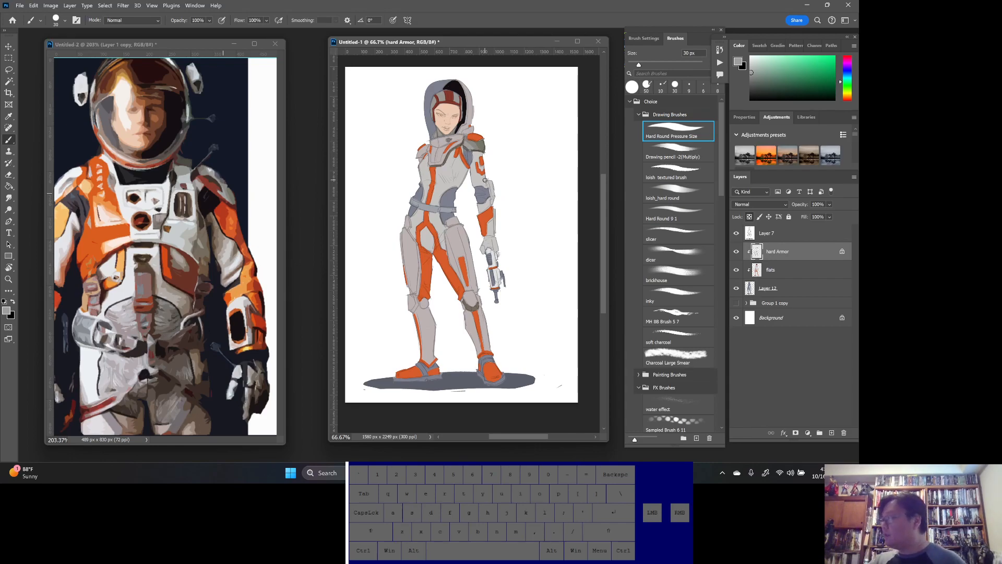
- Paint a shadow along the hood's outer rim on the gun-arm side with the olive gray sampled from the shaded shoulder pad
left_click(193, 85, "alt")
left_click(189, 92, "alt")
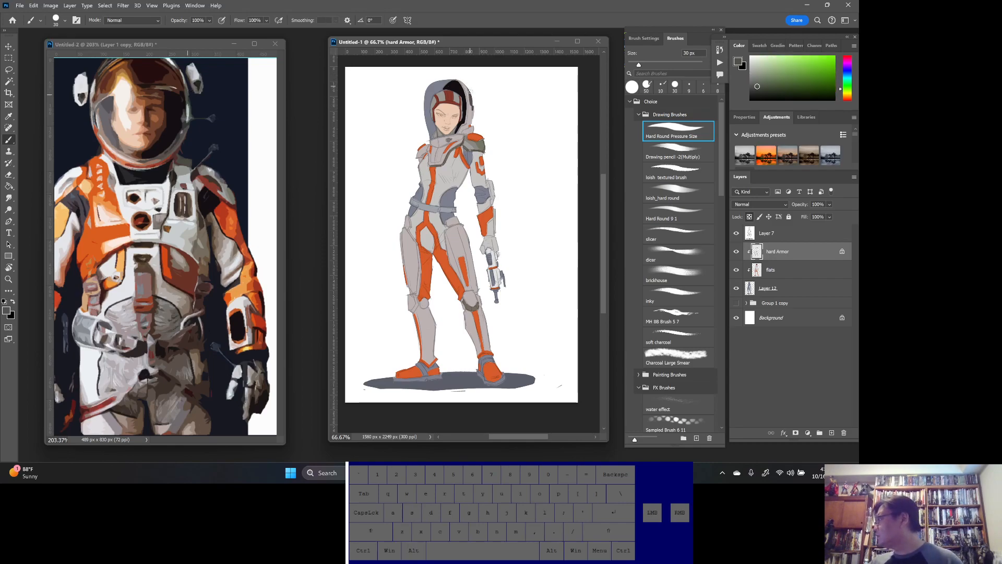
left_click(484, 130, "alt")
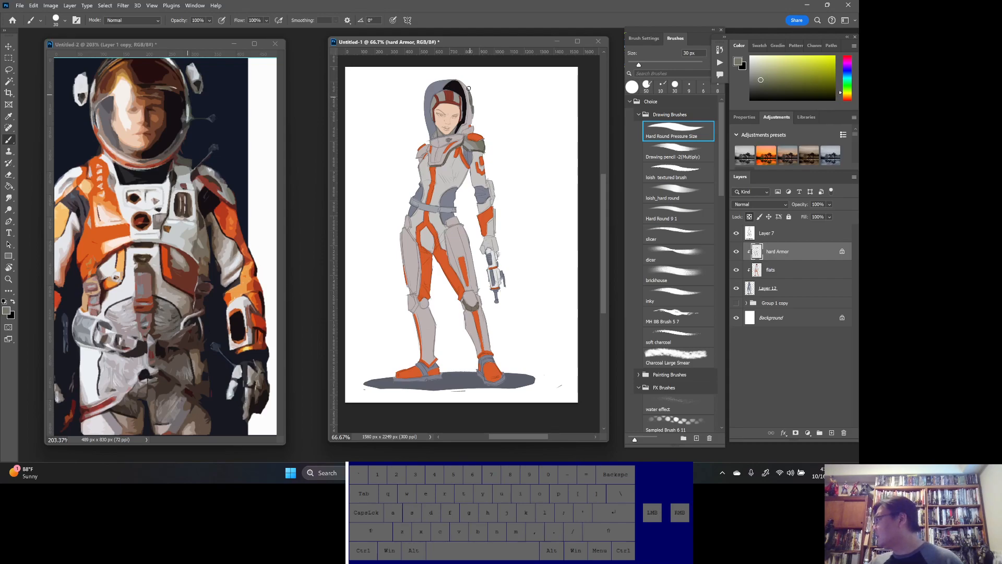
left_click_drag(465, 86, 472, 128)
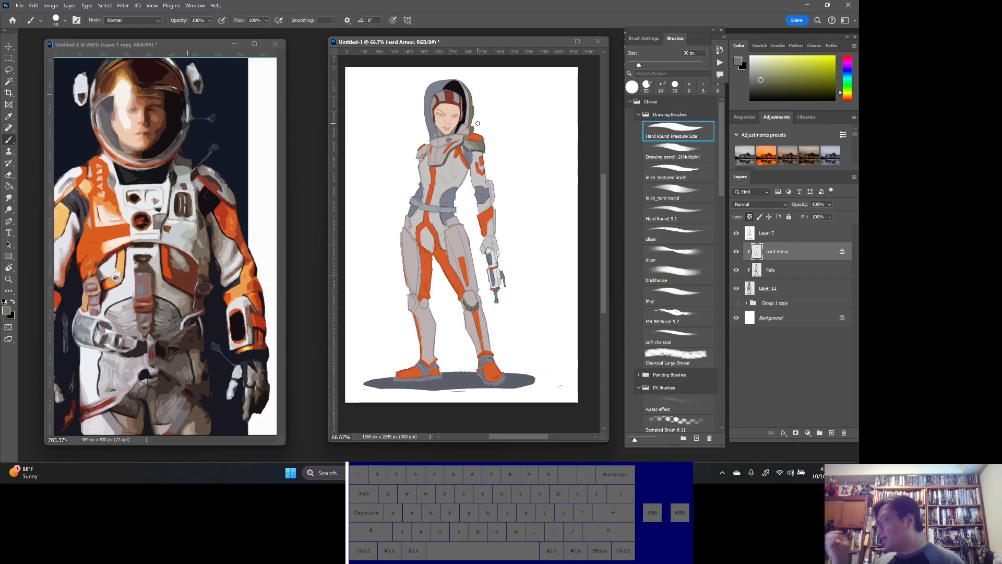
- Shade the raised collar piece at the base of the hood with gray and olive-gray tones sampled from the armor
left_click(473, 130, "alt")
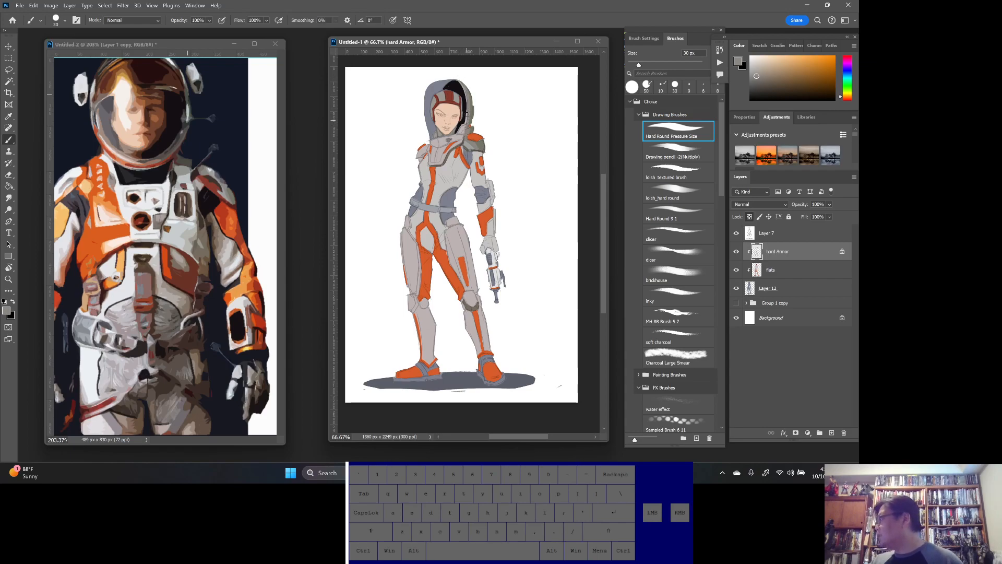
left_click(461, 129, "alt")
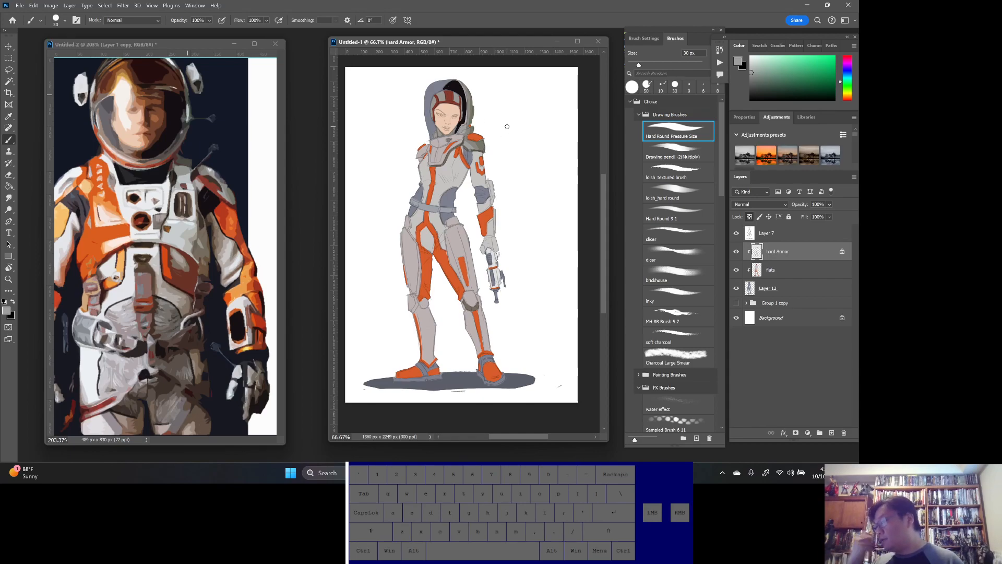
left_click(456, 135, "alt")
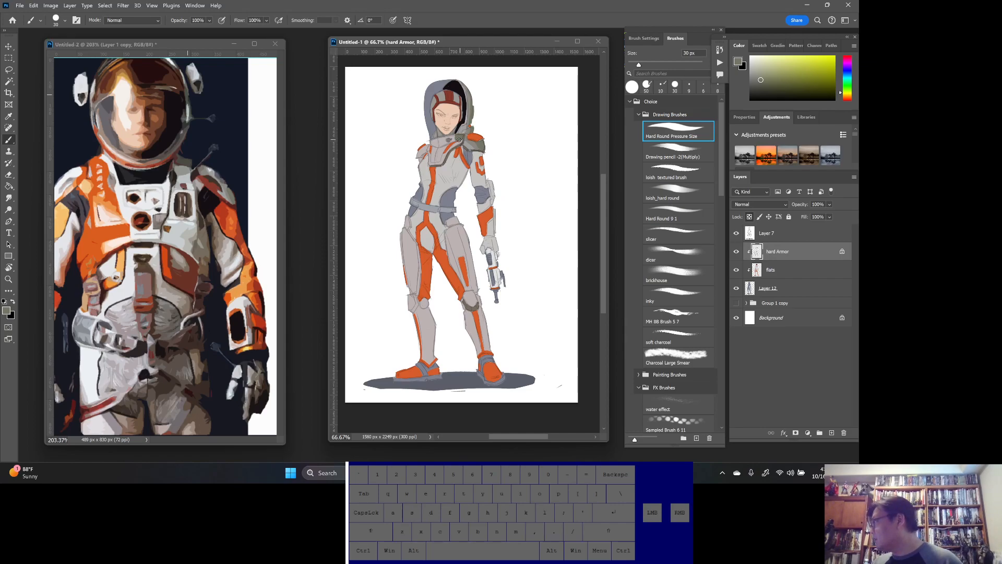
- Paint the collar with gray tones and a near-white highlight on its front, using colors sampled from the astronaut's suit
left_click(230, 185, "alt")
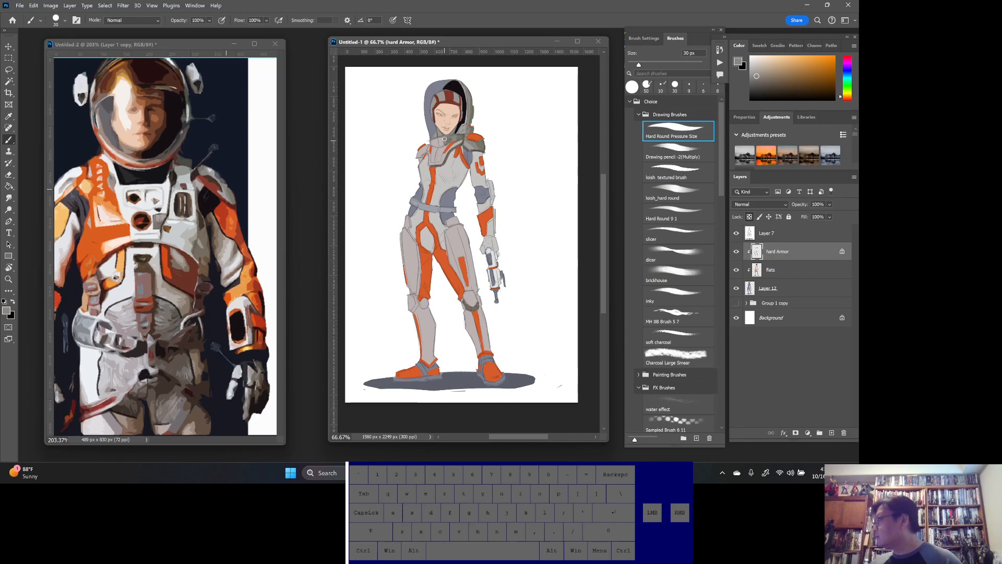
left_click(462, 134, "alt")
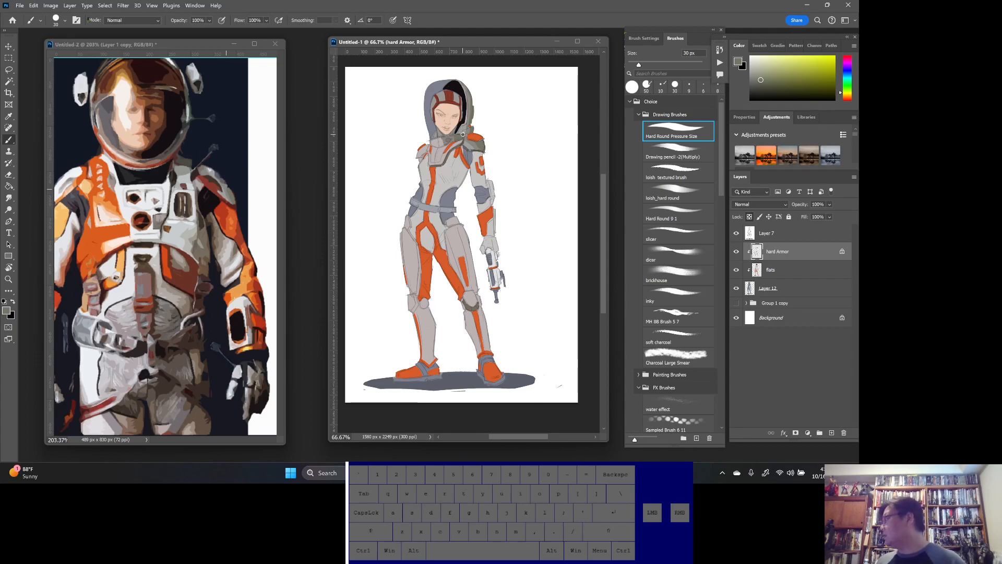
left_click(184, 166, "alt")
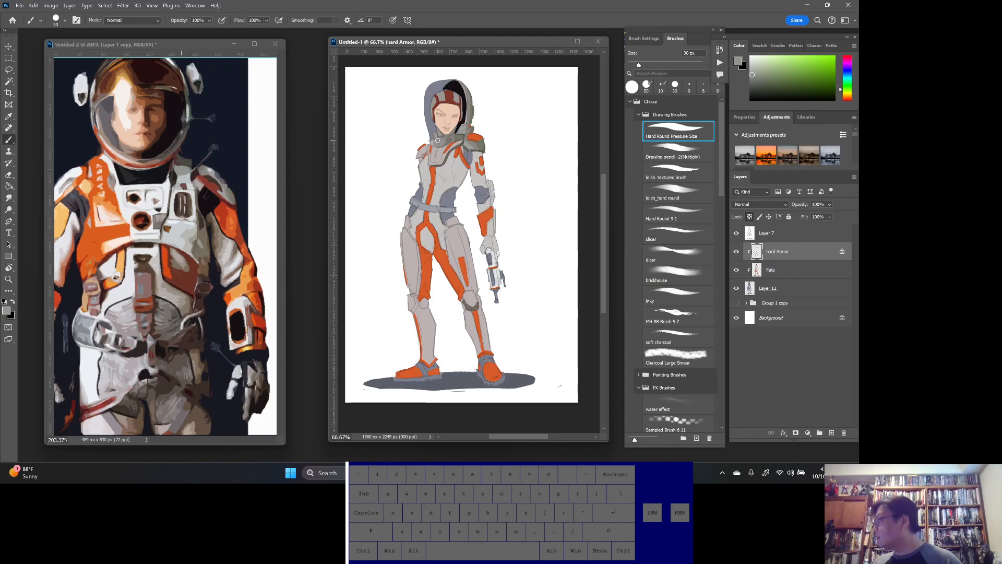
left_click(126, 210, "alt")
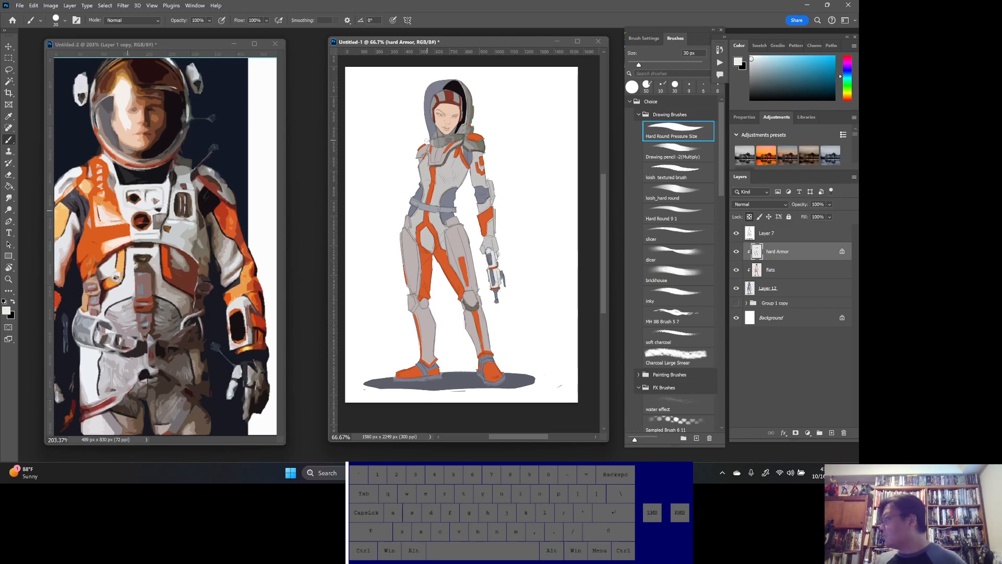
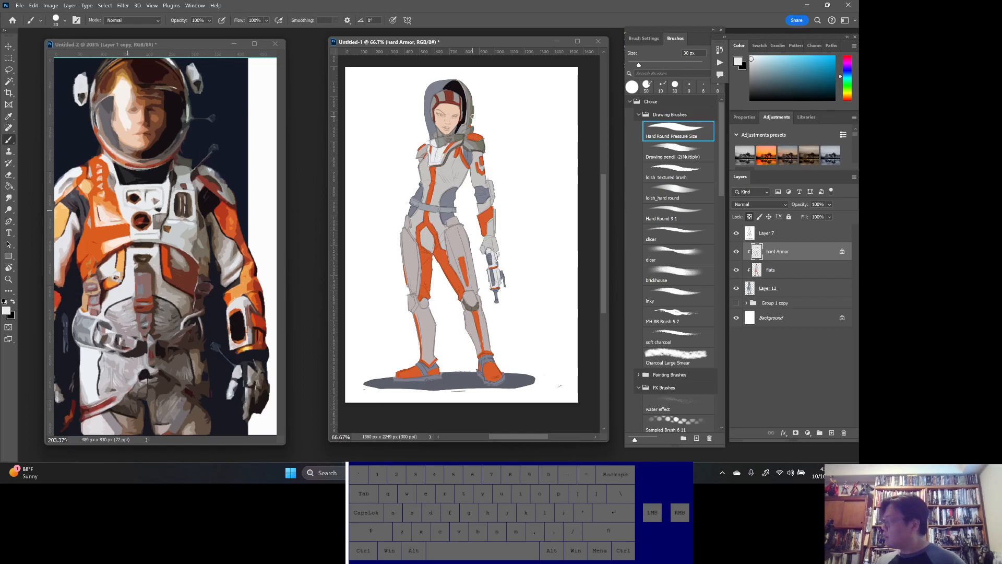
- Blend the collar's shaded folds with the gray and olive-gray tones sampled from the painted collar
key("alt")
left_click(443, 138, "alt")
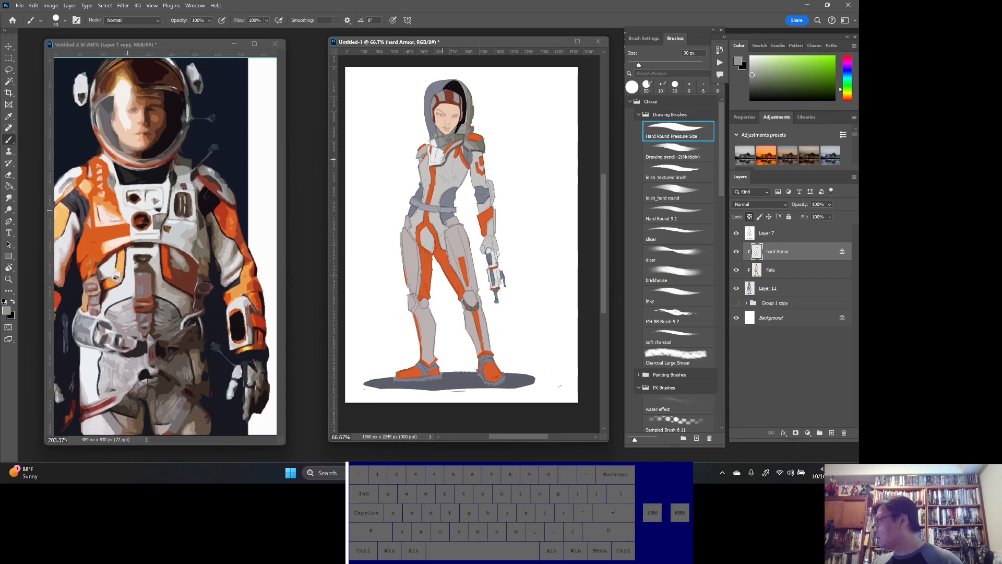
left_click(456, 142, "alt")
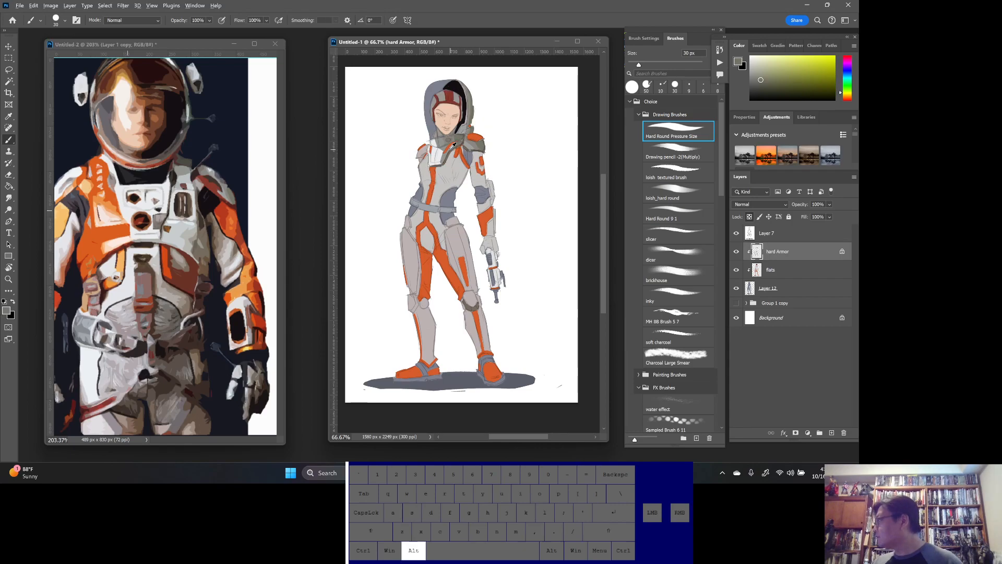
left_click(456, 134, "alt")
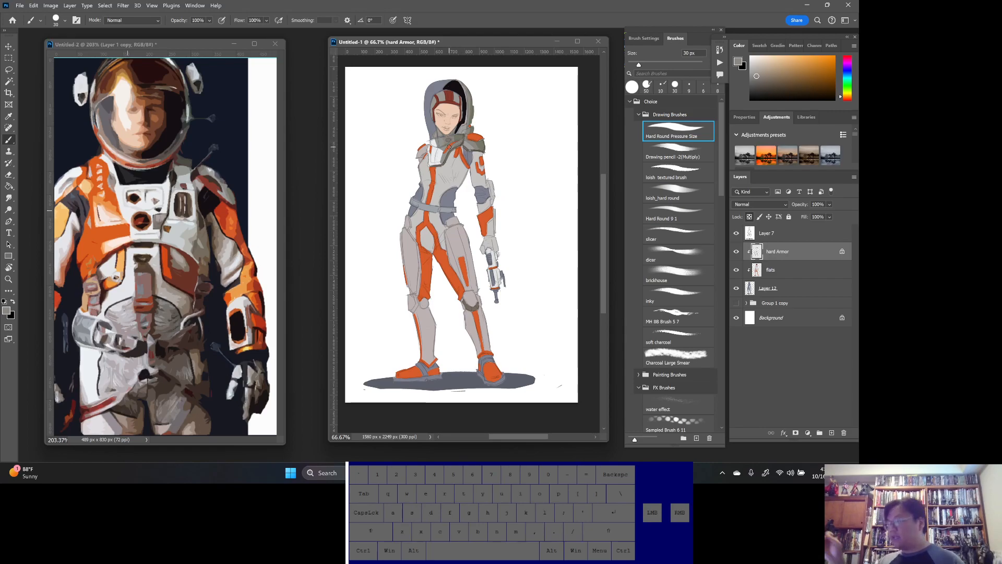
- Lighten the shoulder opposite the gun arm with near-white, and tone the collar front with light gray sampled from the astronaut's chest
left_click(435, 150, "alt")
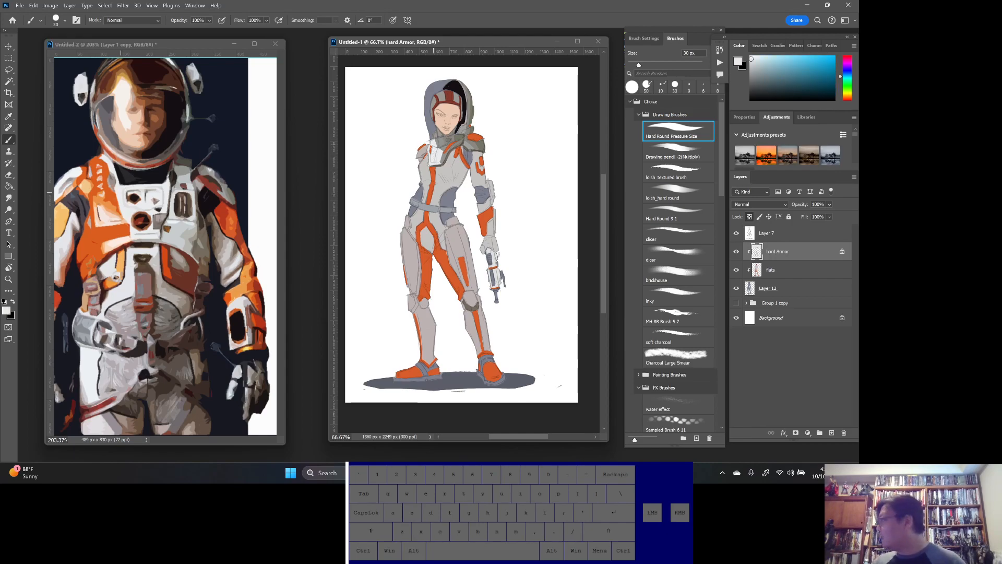
left_click_drag(418, 152, 418, 156)
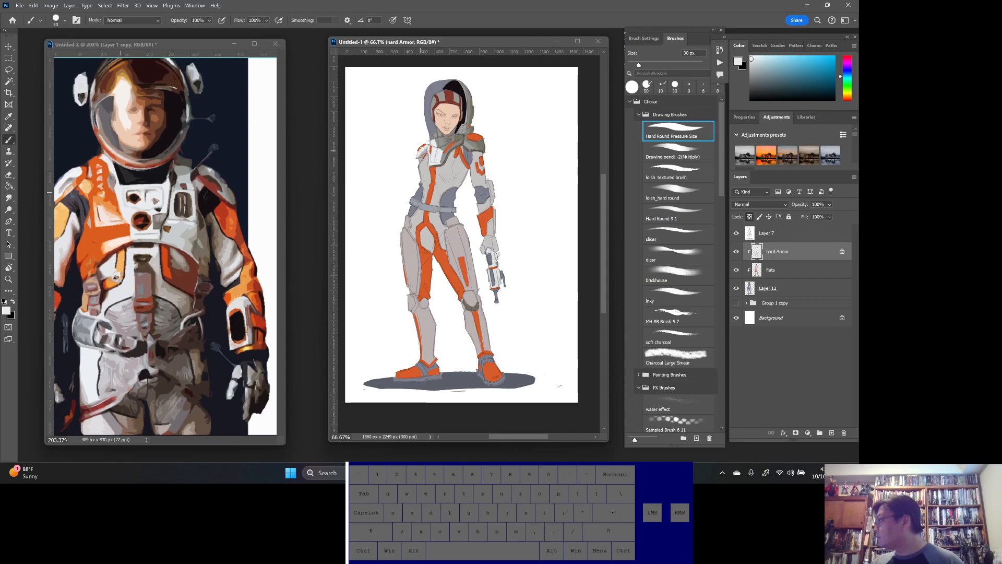
key("alt")
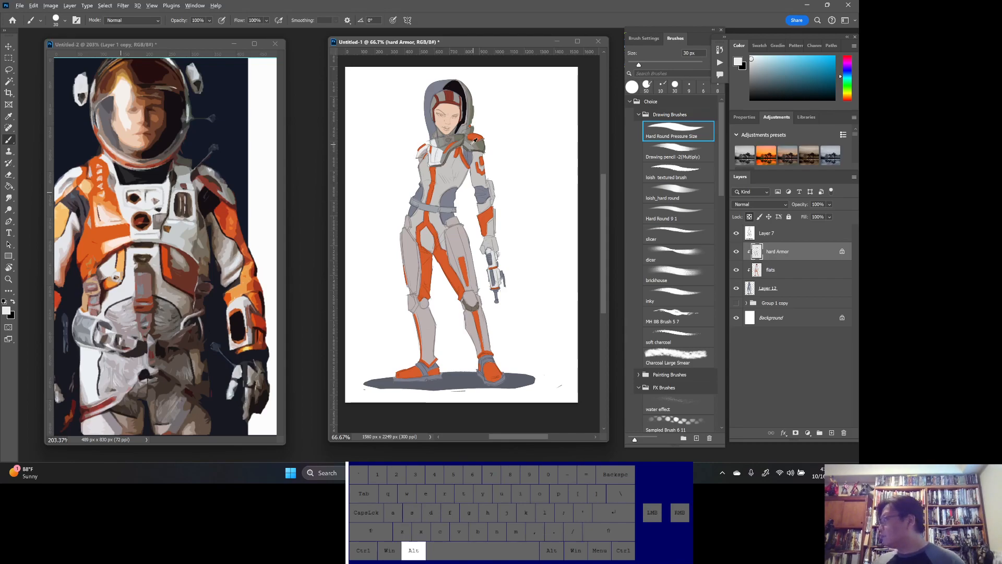
left_click(187, 180, "alt")
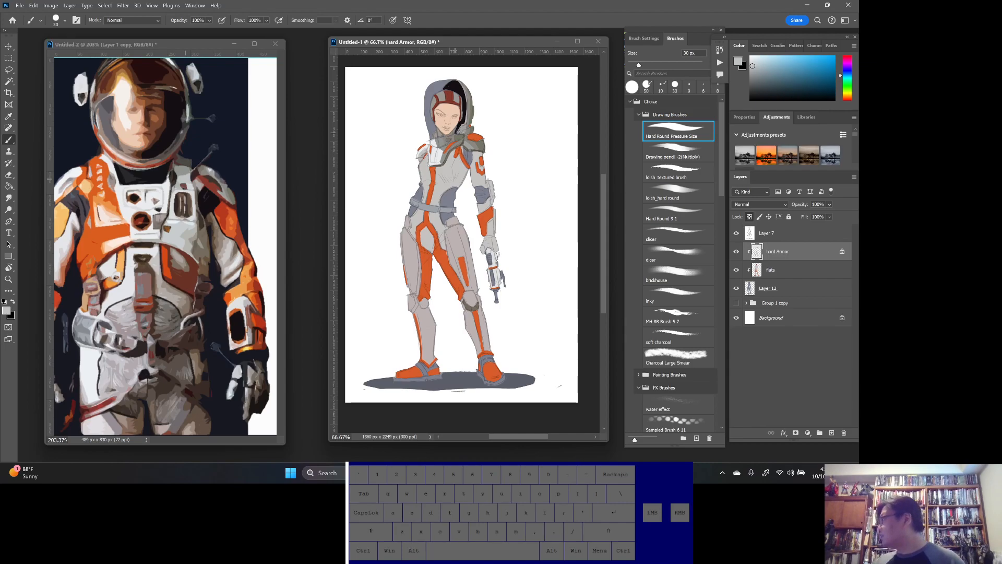
left_click(436, 155, "alt")
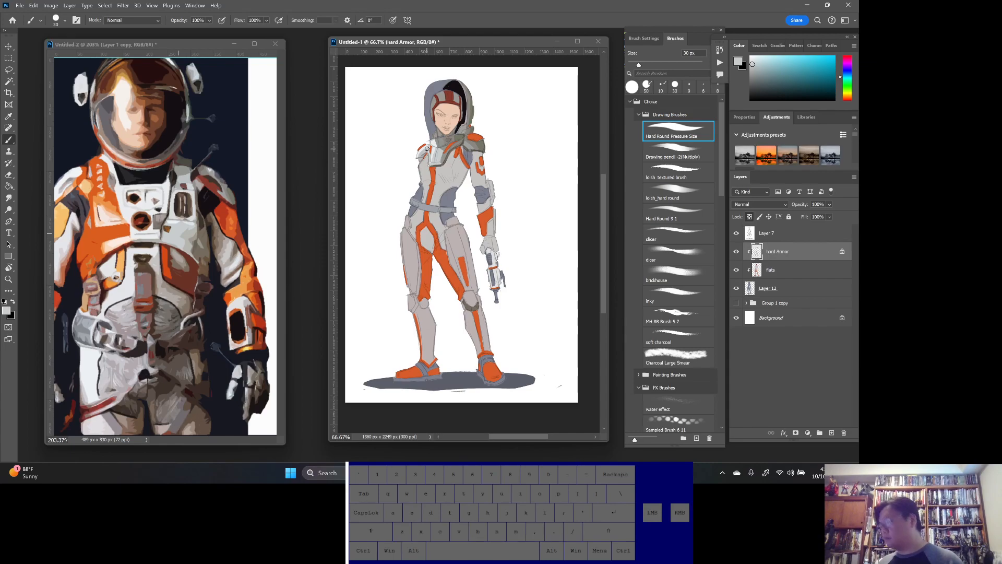
key("alt")
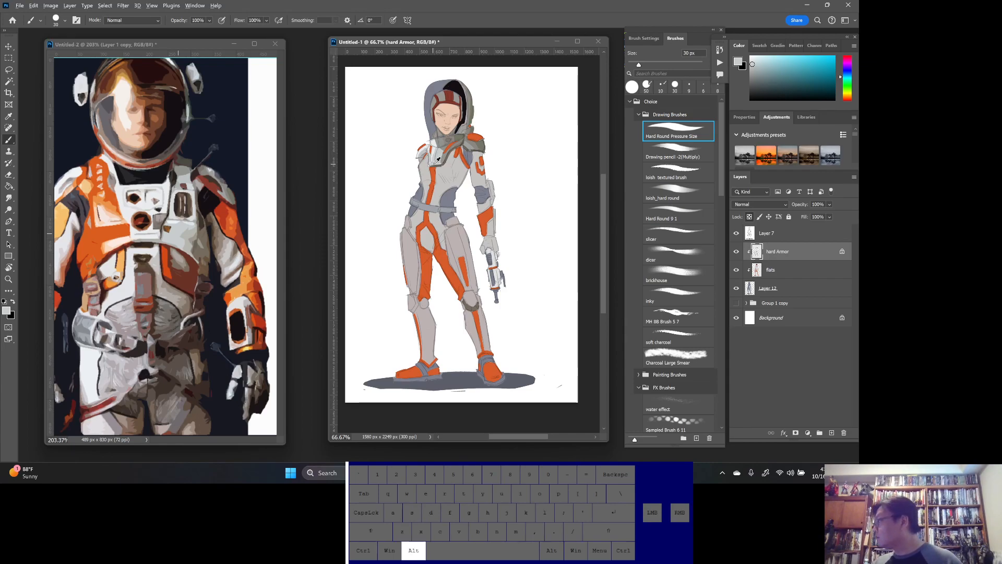
left_click(435, 165, "alt")
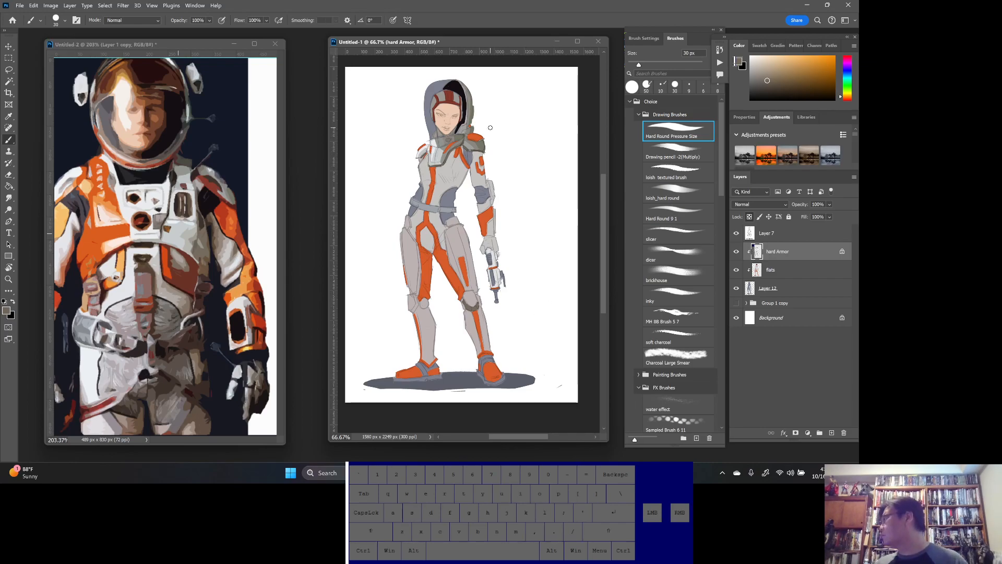
key("ctrl+z")
key("ctrl+z")
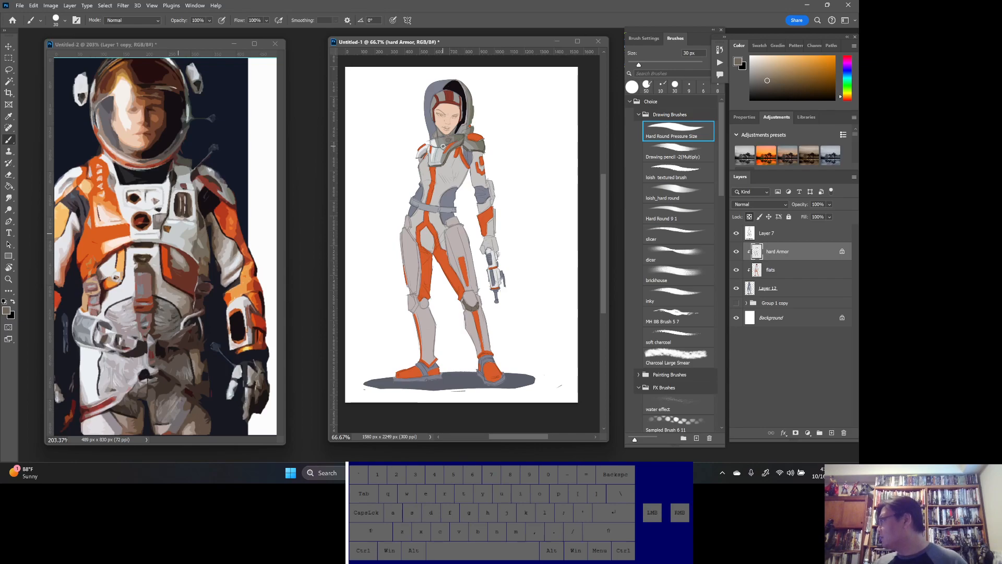
key("ctrl+z")
key("ctrl+z")
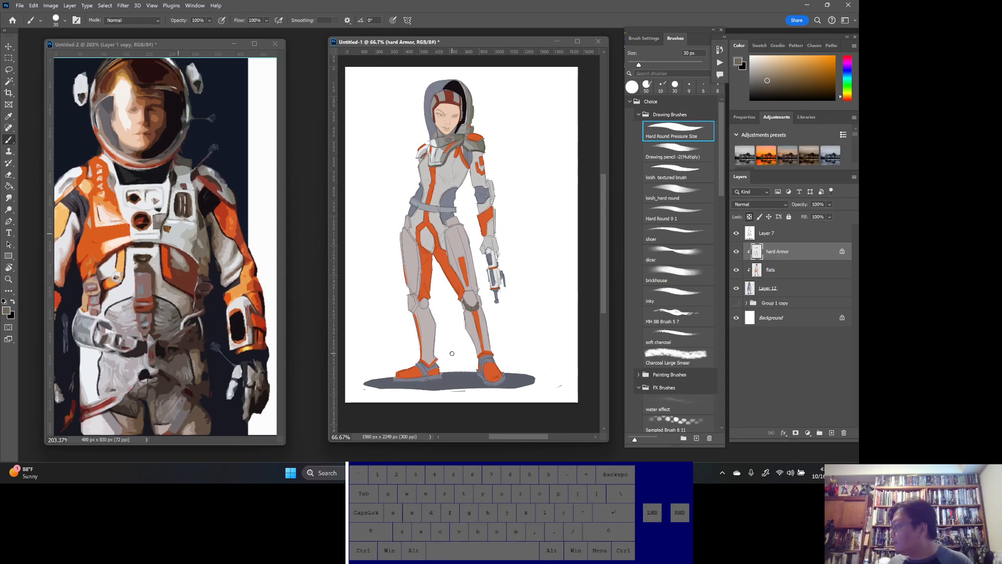
- Paint the thigh plate opposite the gun arm near-white, sampled from the astronaut's chest, enlarging the brush to 50 px
key("alt")
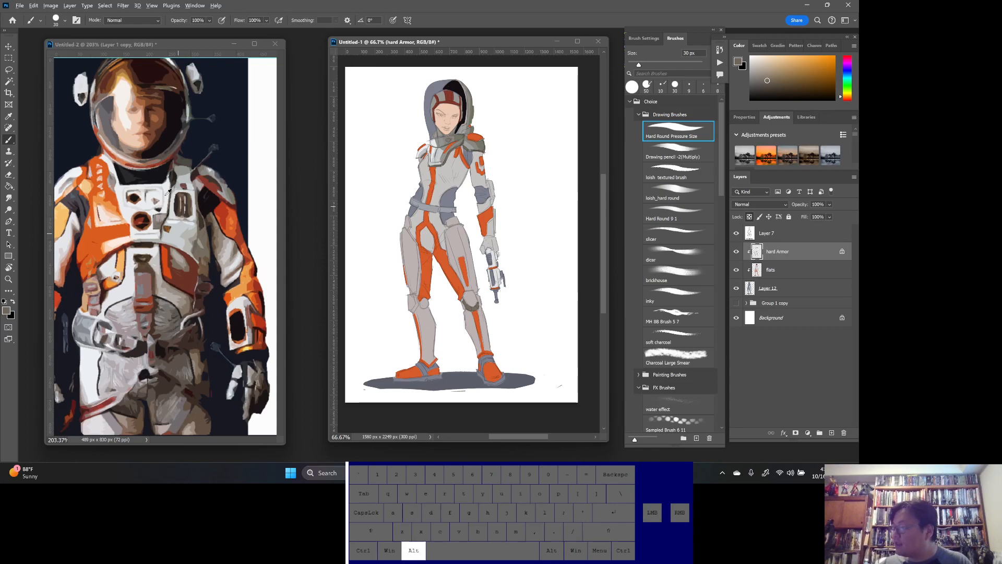
left_click(167, 191)
left_click(405, 237)
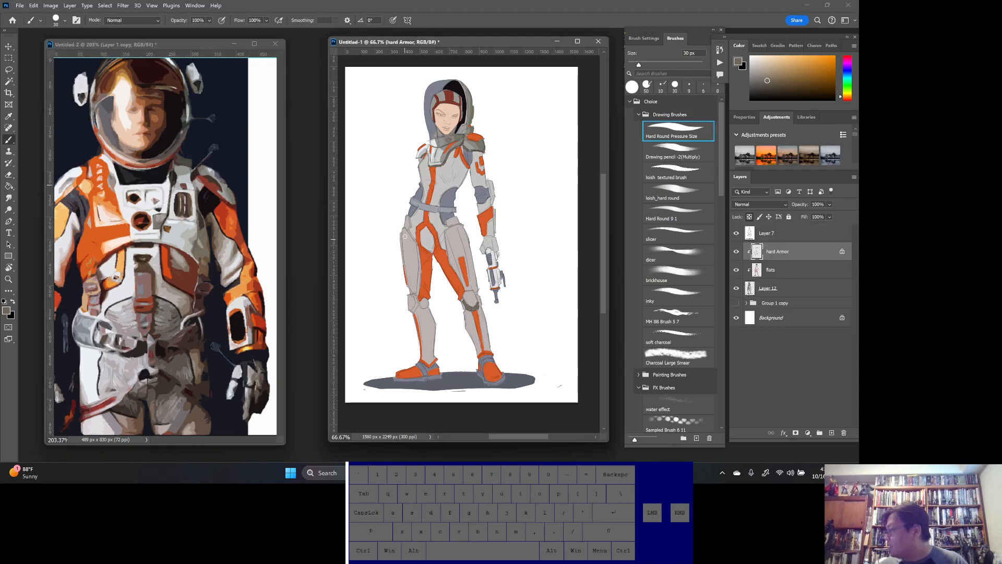
key("alt")
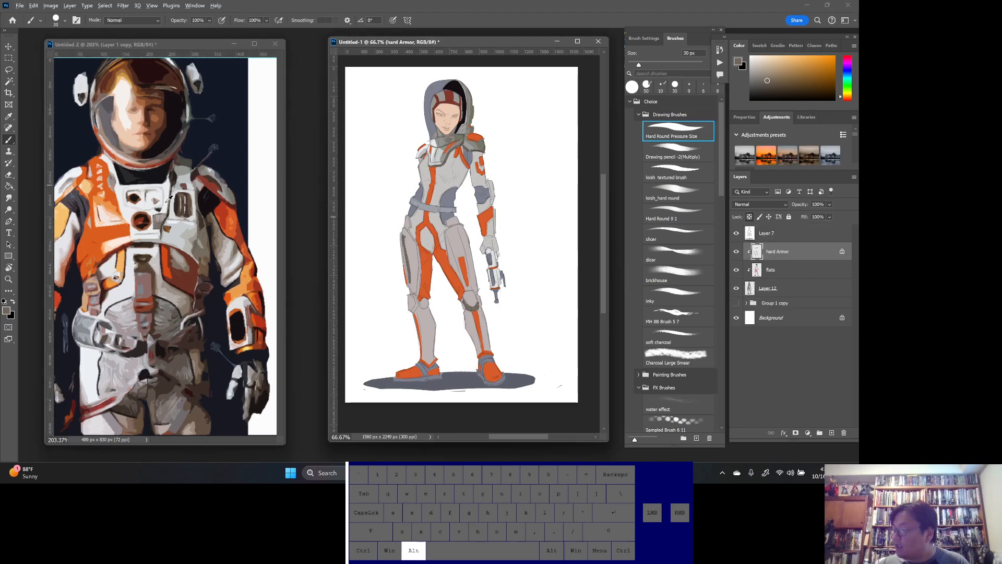
left_click(167, 200, "alt")
mouse_move(411, 241)
left_mouse_down()
mouse_move(401, 269)
mouse_move(402, 251)
left_mouse_up()
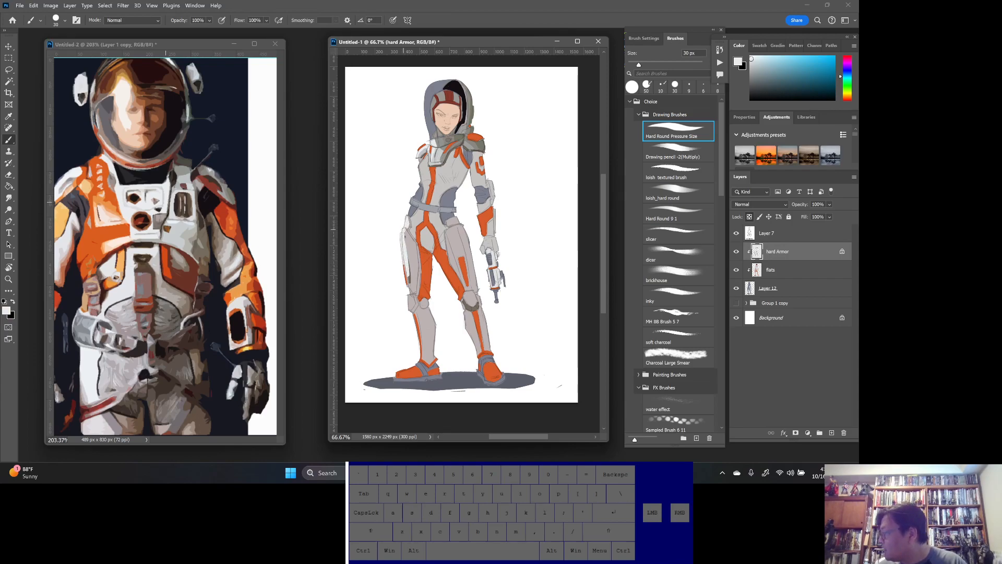
key("bracketright")
key("bracketright")
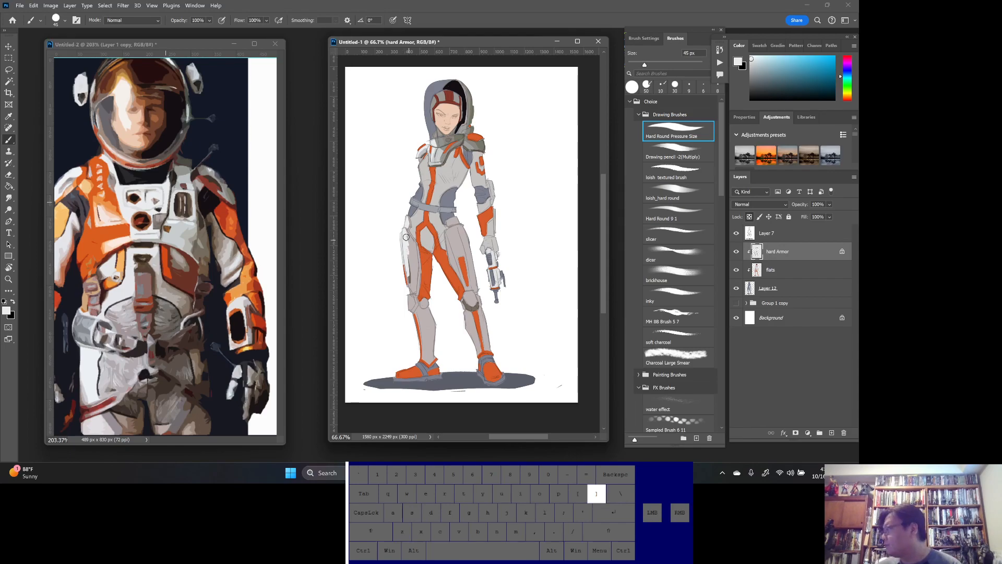
left_click_drag(408, 240, 412, 292)
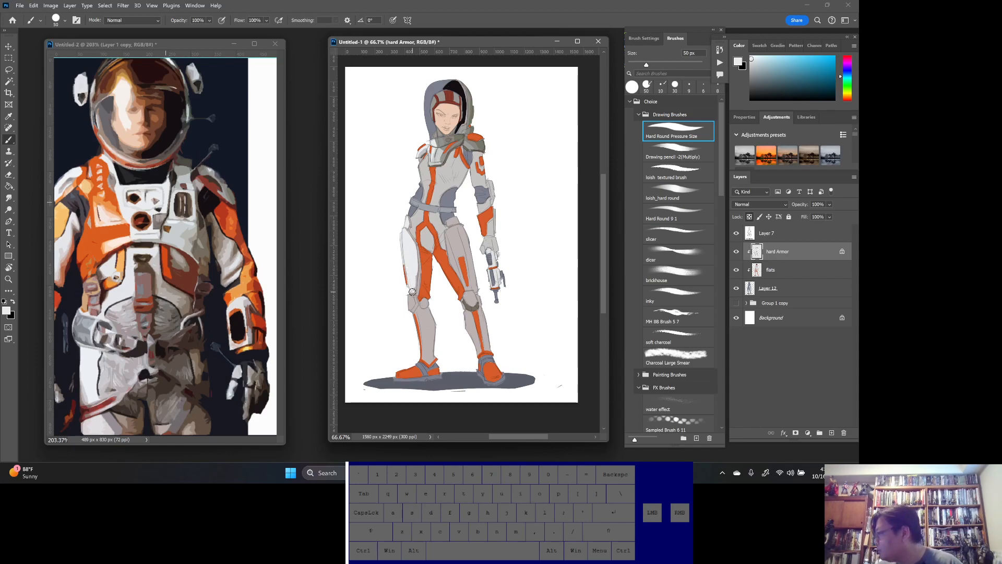
- Shade the near-white thigh plate with light gray sampled from the collar, and restore near-white highlights on its upper part
key("alt")
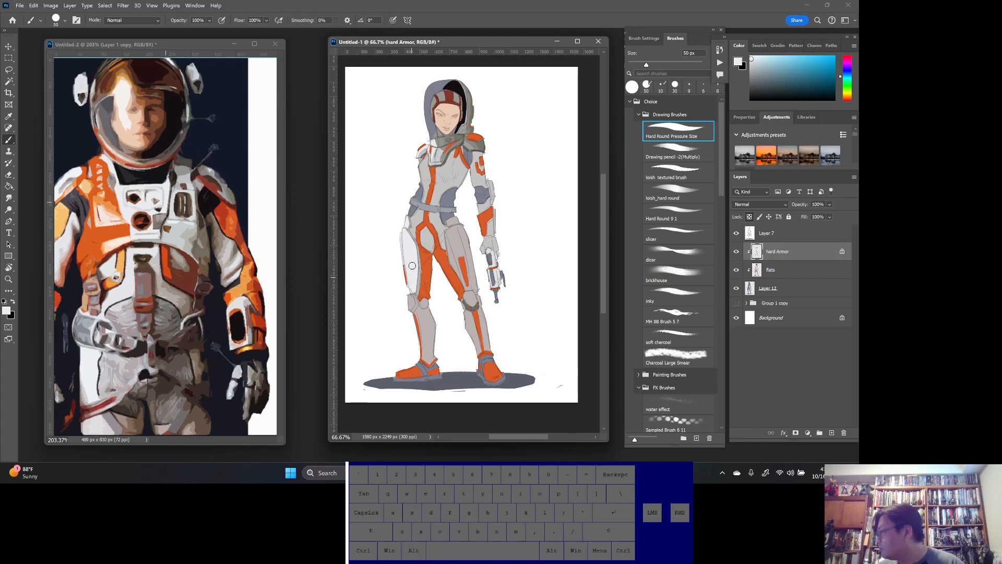
key("alt")
left_click(444, 150, "alt")
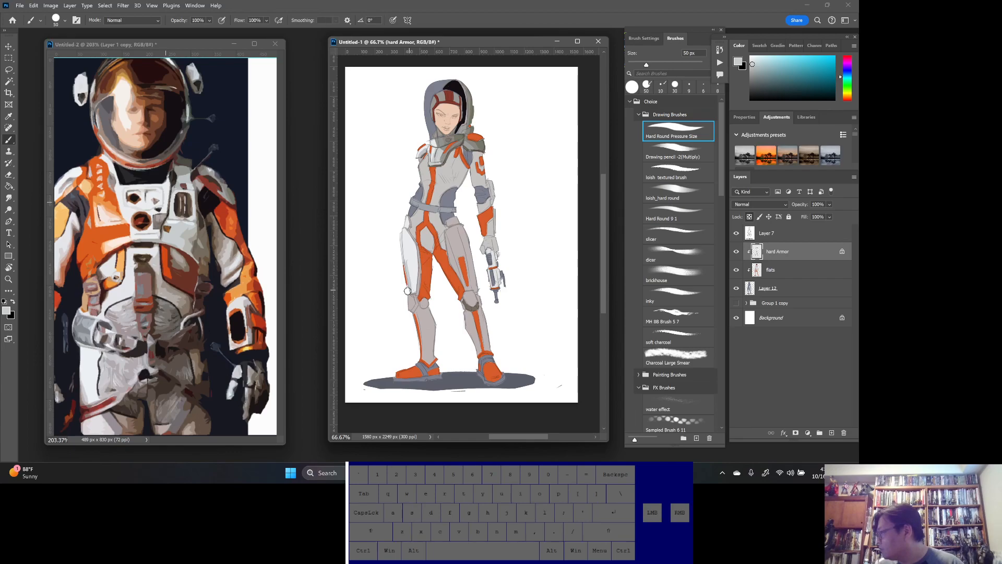
left_click_drag(413, 245, 413, 286)
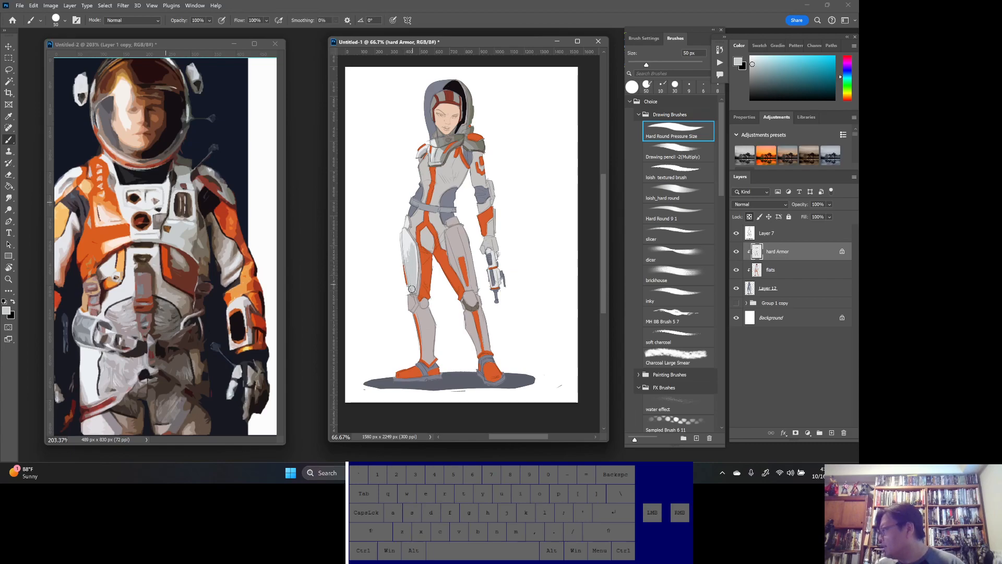
left_click(408, 237, "alt")
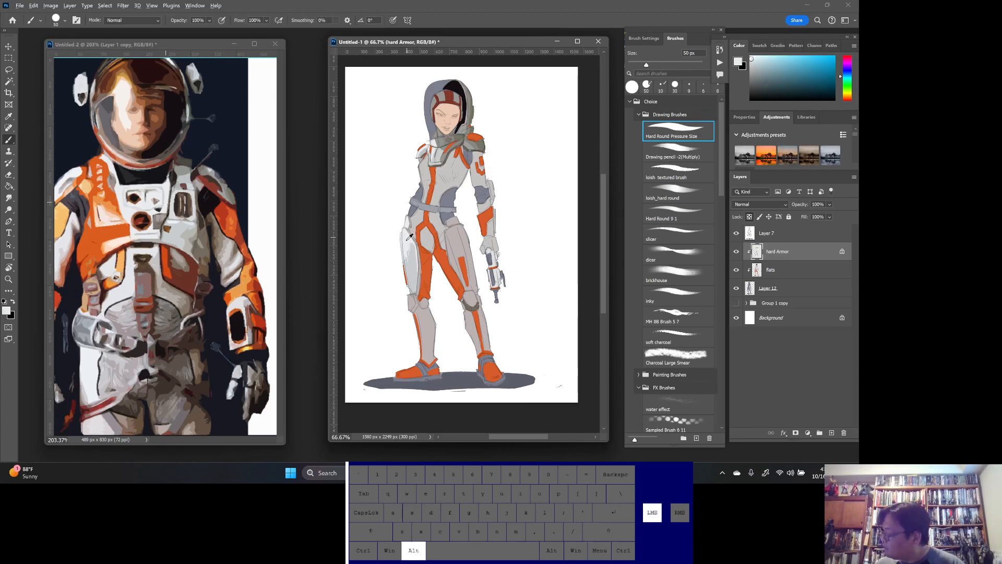
left_click_drag(411, 240, 409, 264)
- Paint the shin plate below the light thigh plate with the light gray sampled from the thigh
left_click(412, 265, "alt")
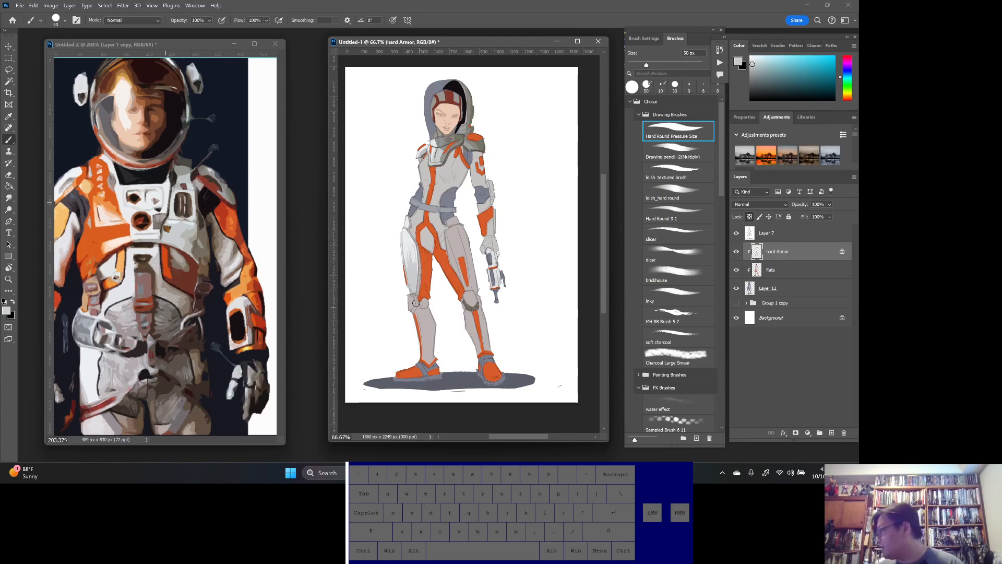
mouse_move(420, 320)
left_mouse_down()
mouse_move(426, 346)
mouse_move(417, 304)
mouse_move(428, 347)
mouse_move(429, 303)
mouse_move(426, 318)
mouse_move(415, 303)
mouse_move(430, 331)
mouse_move(431, 316)
mouse_move(429, 363)
left_mouse_up()
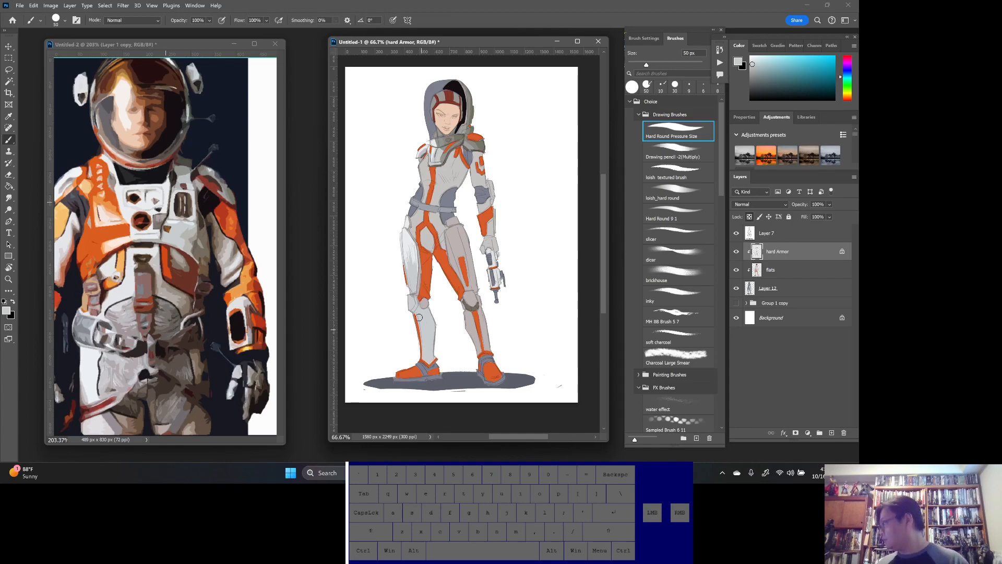
left_click_drag(423, 308, 422, 304)
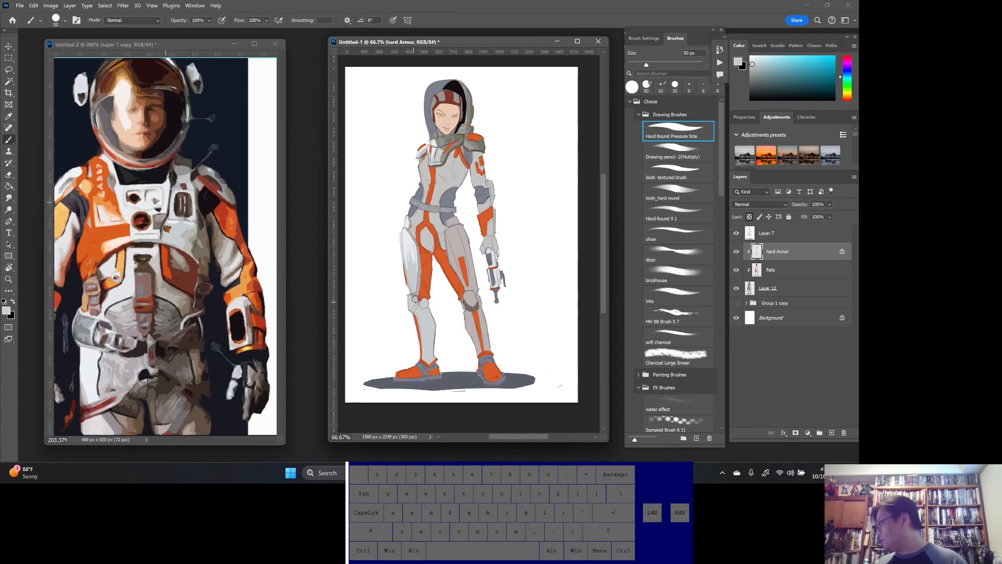
- Shade the knee between the light thigh and shin plates with the mid gray sampled from the collar
key("alt")
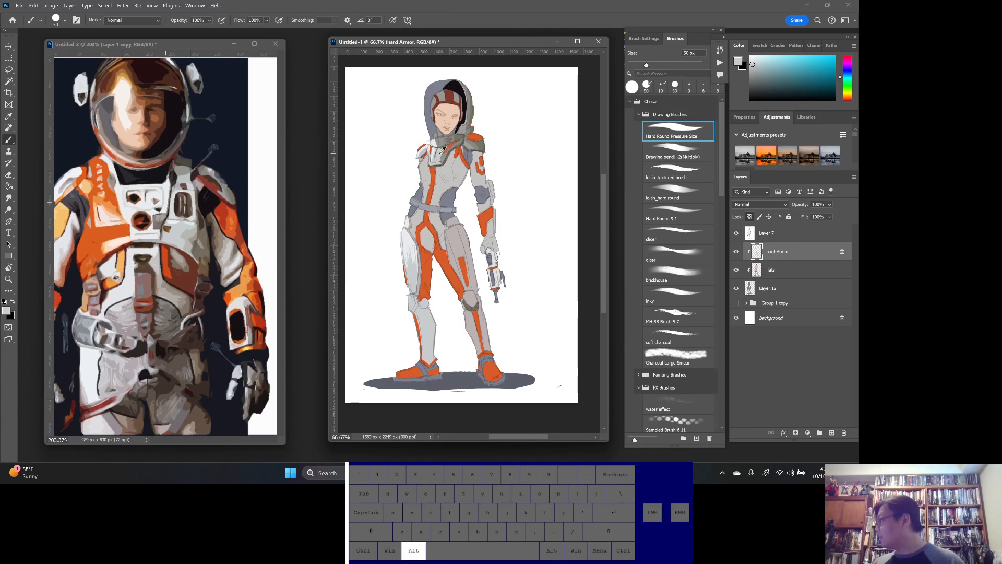
left_click(447, 152, "alt")
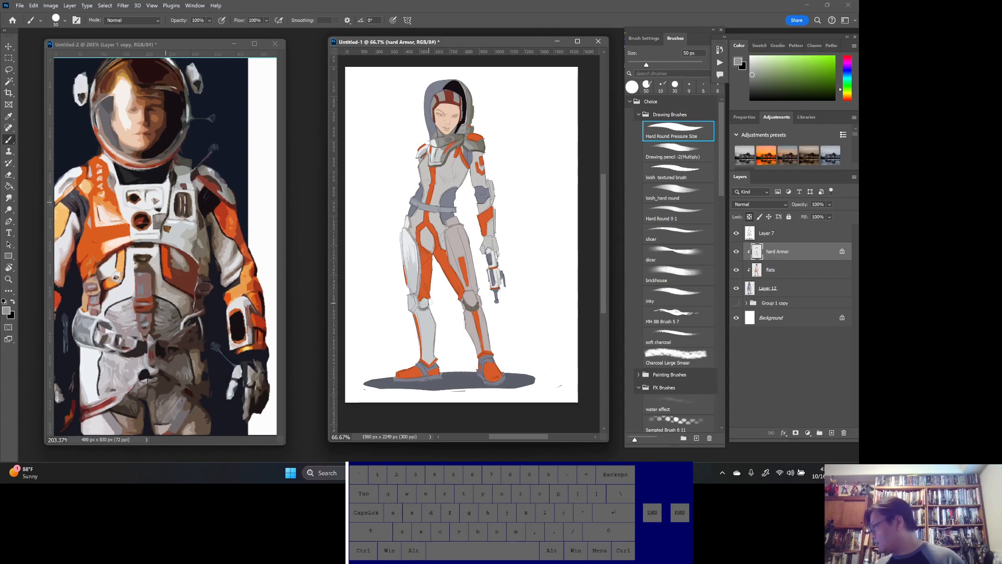
left_click_drag(415, 307, 411, 311)
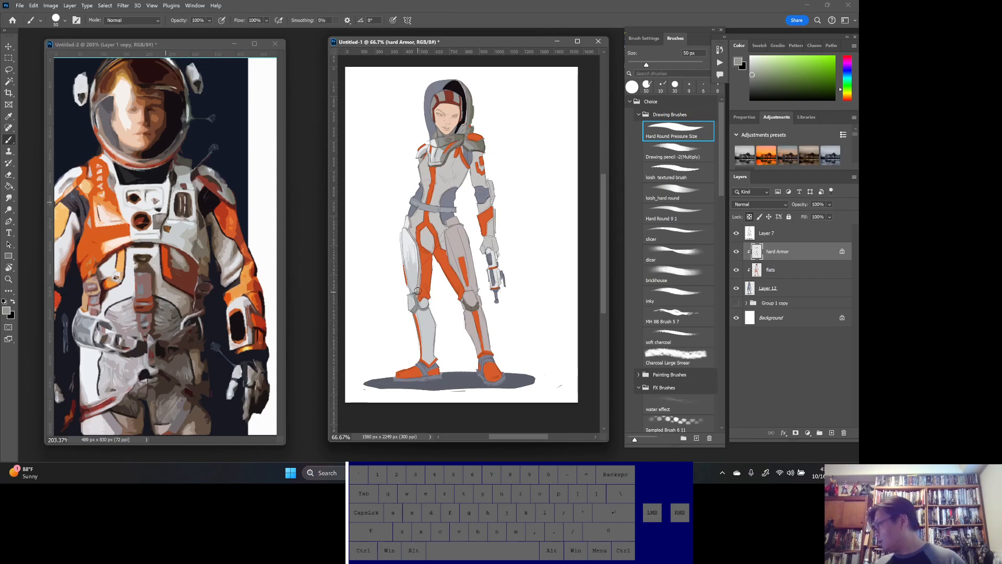
- Rework the lower shading of the near-white thigh plate with light gray from the collar and mid gray from the plate
left_click_drag(419, 247, 418, 280)
key("ctrl+z")
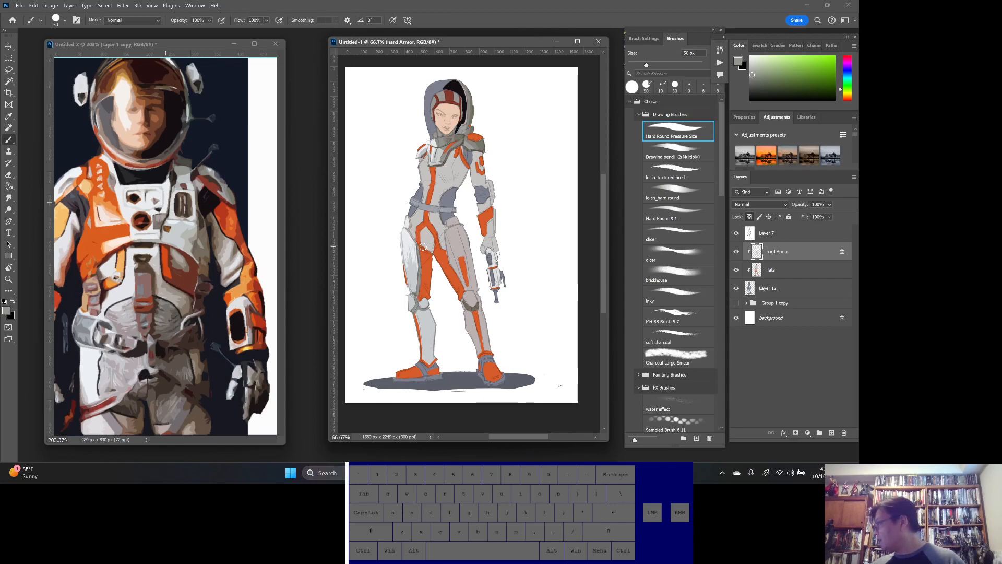
left_click(442, 149, "alt")
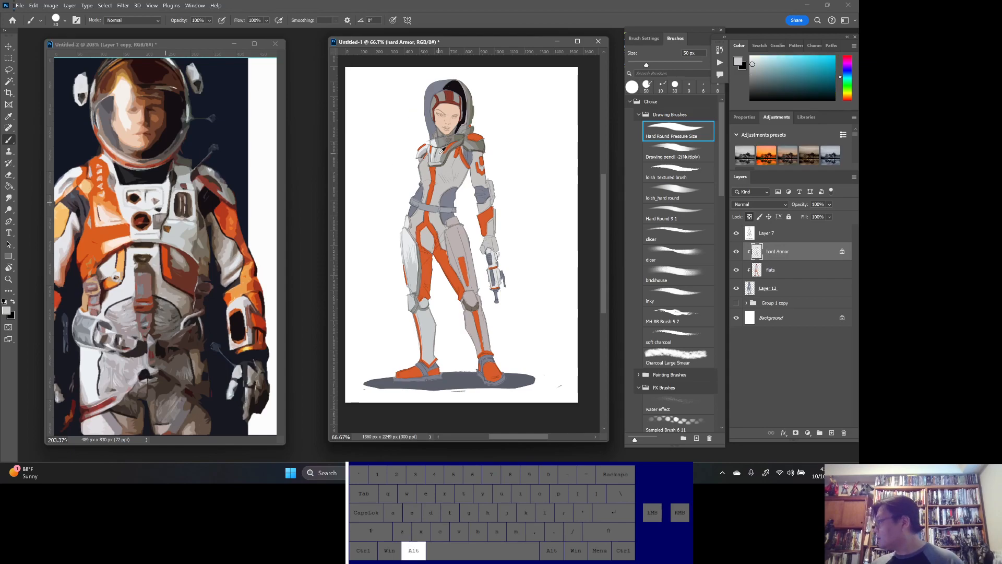
left_click(421, 275, "alt")
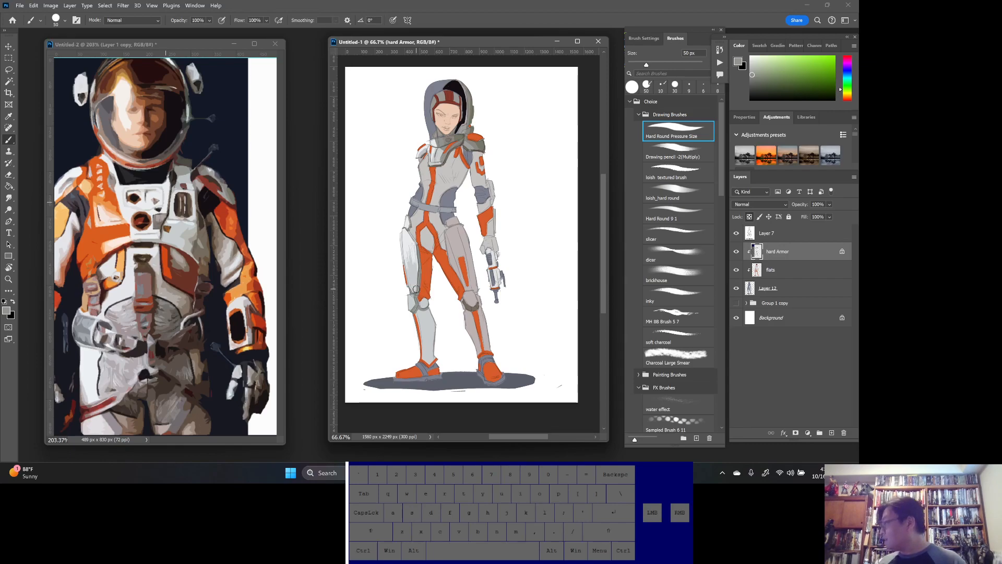
- Paint the gun-side thigh and shin plates with near-white and light gray sampled from the opposite thigh
left_click(410, 237, "alt")
left_click_drag(448, 232, 448, 260)
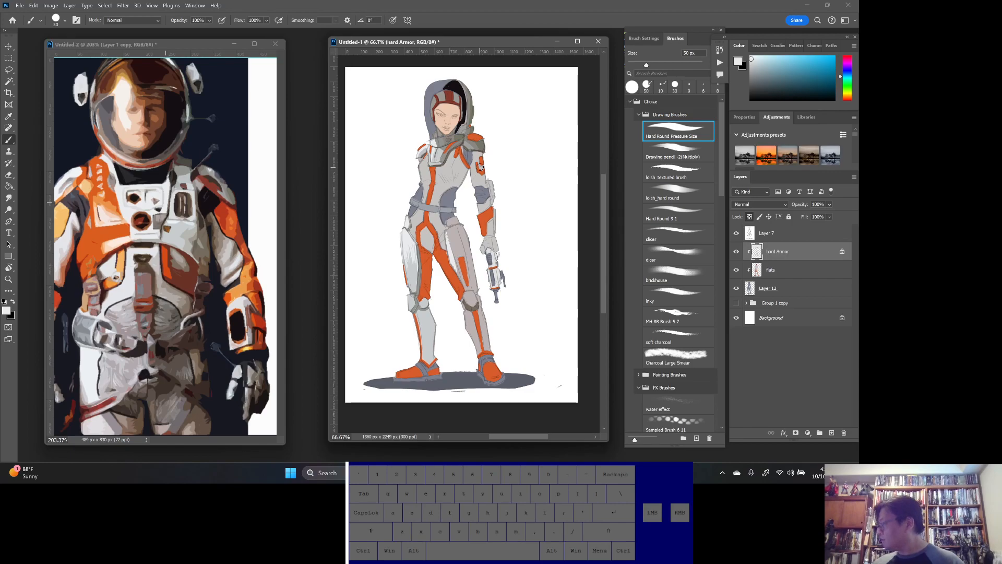
left_click(416, 267, "alt")
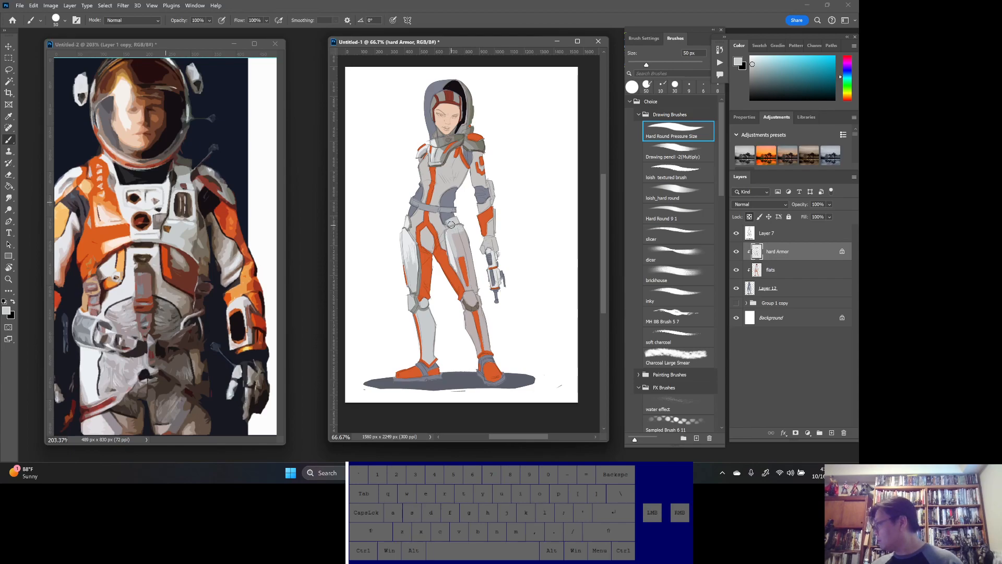
mouse_move(459, 228)
left_mouse_down()
mouse_move(464, 254)
mouse_move(462, 217)
mouse_move(472, 292)
left_mouse_up()
left_click(457, 255, "alt")
mouse_move(458, 250)
left_mouse_down()
mouse_move(461, 283)
mouse_move(448, 261)
mouse_move(465, 291)
mouse_move(464, 263)
mouse_move(473, 277)
mouse_move(475, 264)
mouse_move(466, 292)
mouse_move(477, 293)
mouse_move(466, 297)
mouse_move(479, 290)
mouse_move(464, 304)
left_mouse_up()
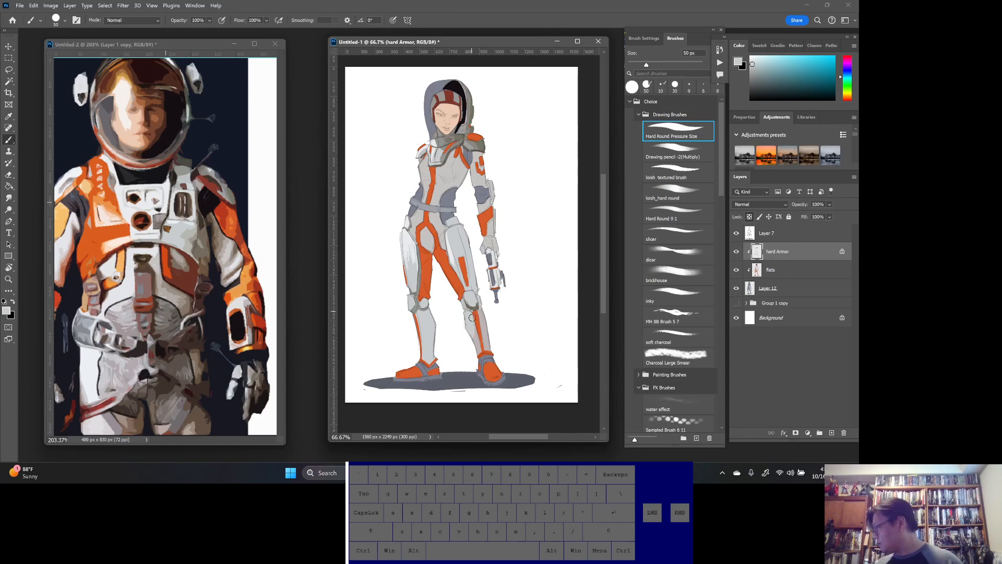
mouse_move(480, 314)
left_mouse_down()
mouse_move(488, 347)
mouse_move(486, 339)
left_mouse_up()
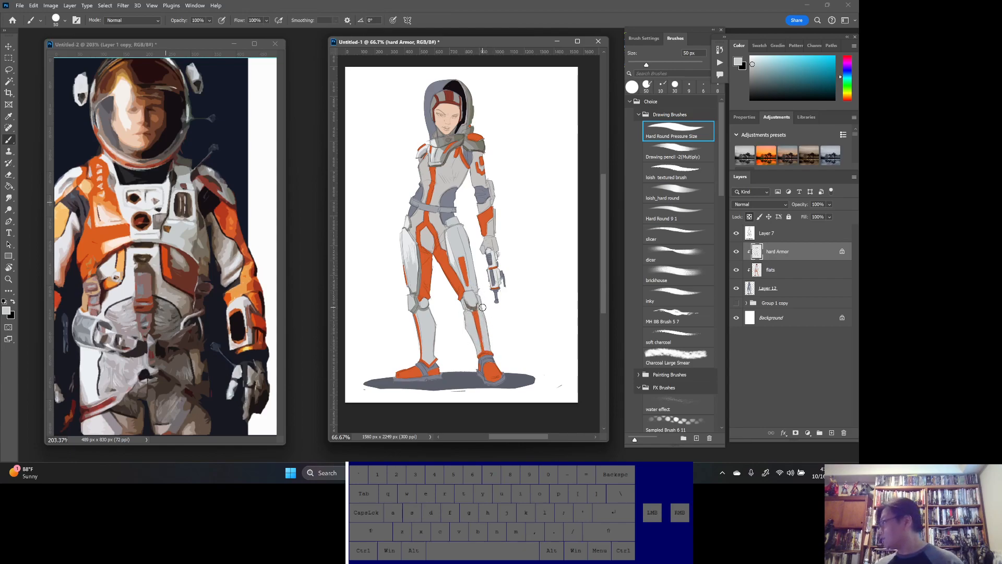
- Shade the outer side of the gun-side thigh plate with mid gray sampled from the collar, undoing the stray inner stroke
left_click(450, 152, "alt")
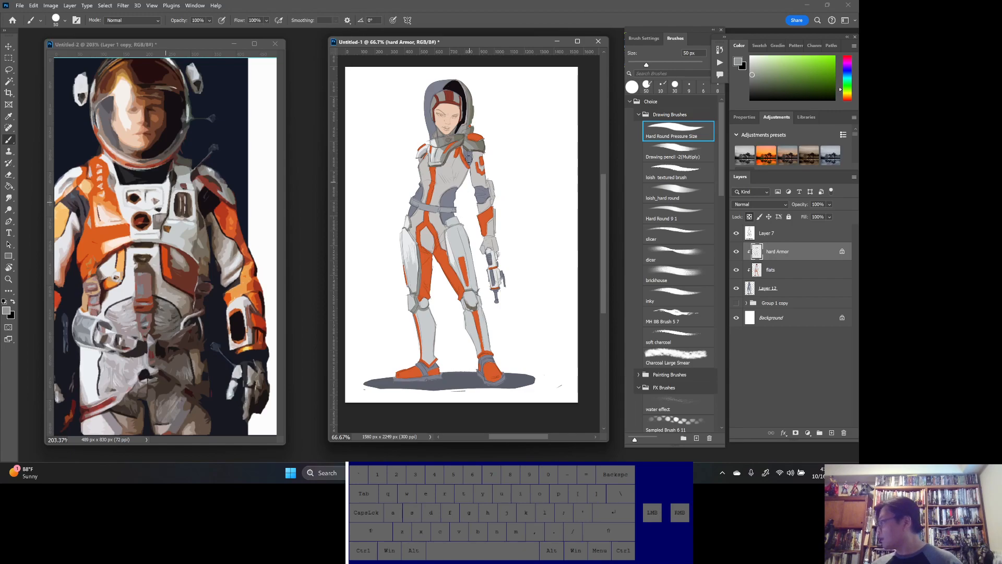
left_click(444, 138, "alt")
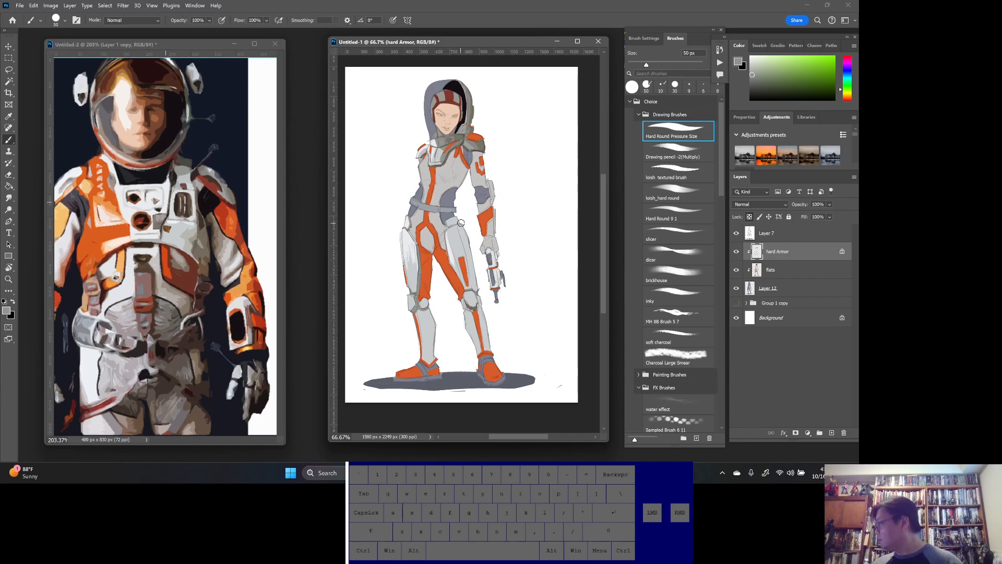
mouse_move(465, 245)
left_mouse_down()
mouse_move(473, 285)
mouse_move(469, 242)
mouse_move(478, 296)
left_mouse_up()
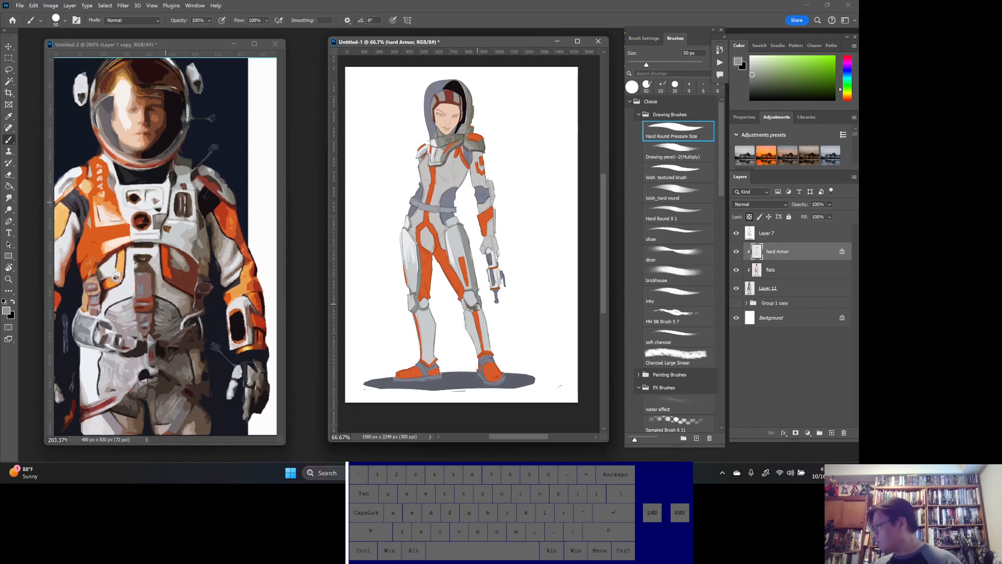
left_click_drag(456, 257, 462, 271)
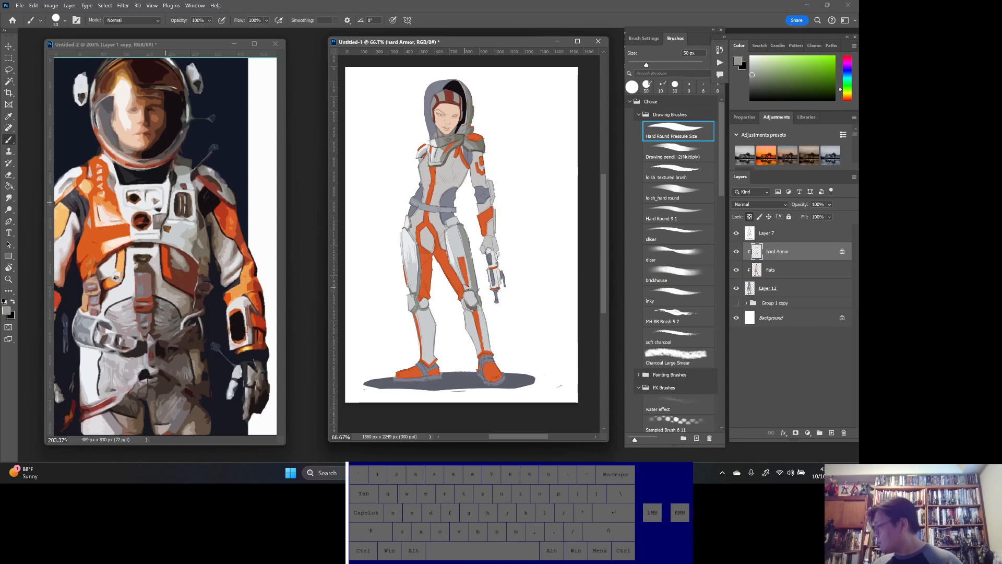
key("ctrl+z")
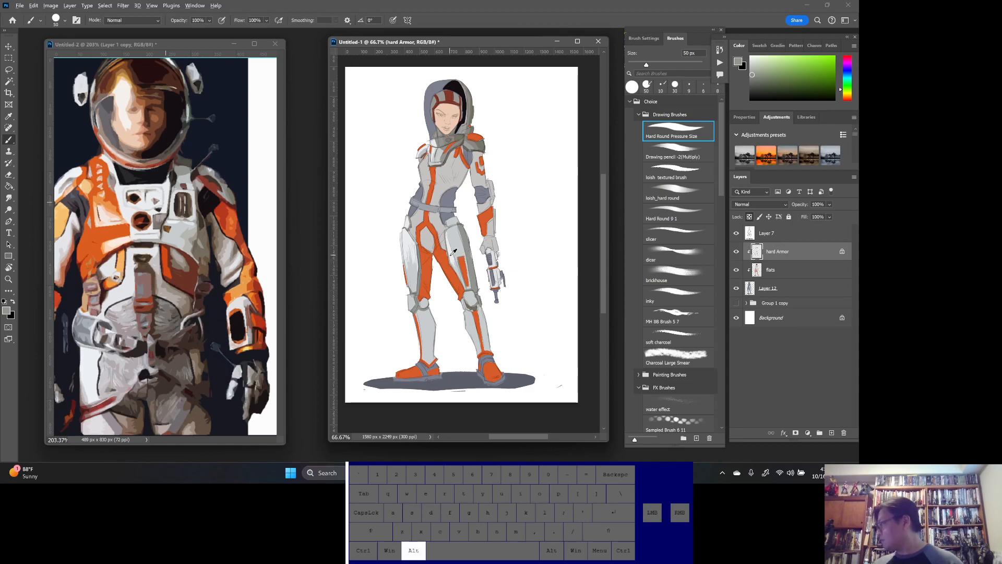
- Add near-white highlights sampled from the armor to the gun-side thigh plate, undoing unwanted strokes
left_click(459, 256, "alt")
key("ctrl+z")
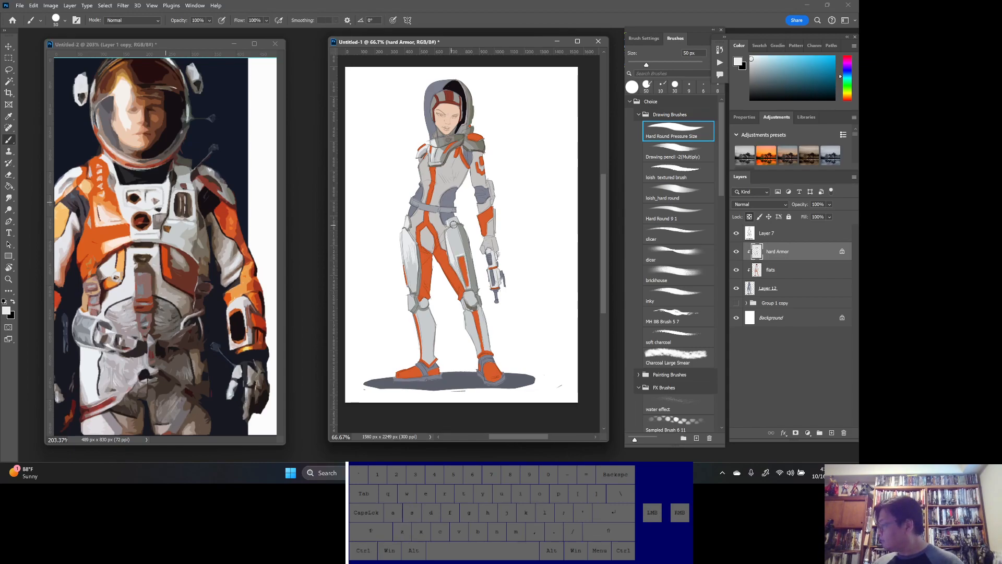
key("ctrl+z")
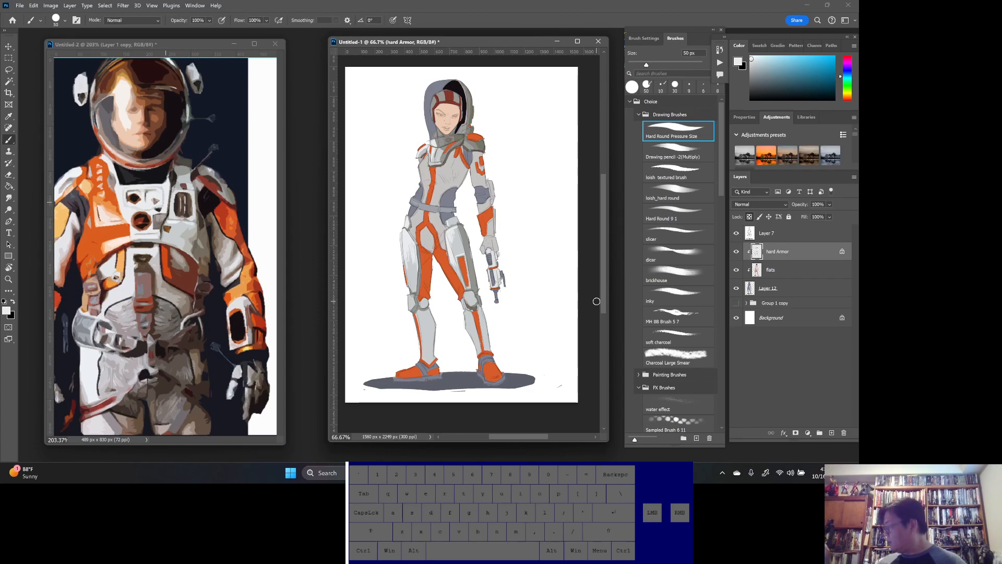
- Shade the gun-side shin plate with the mid gray sampled from the knee
left_click(478, 307, "alt")
left_click_drag(482, 313, 488, 349)
mouse_move(480, 314)
left_mouse_down()
mouse_move(487, 344)
mouse_move(483, 337)
left_mouse_up()
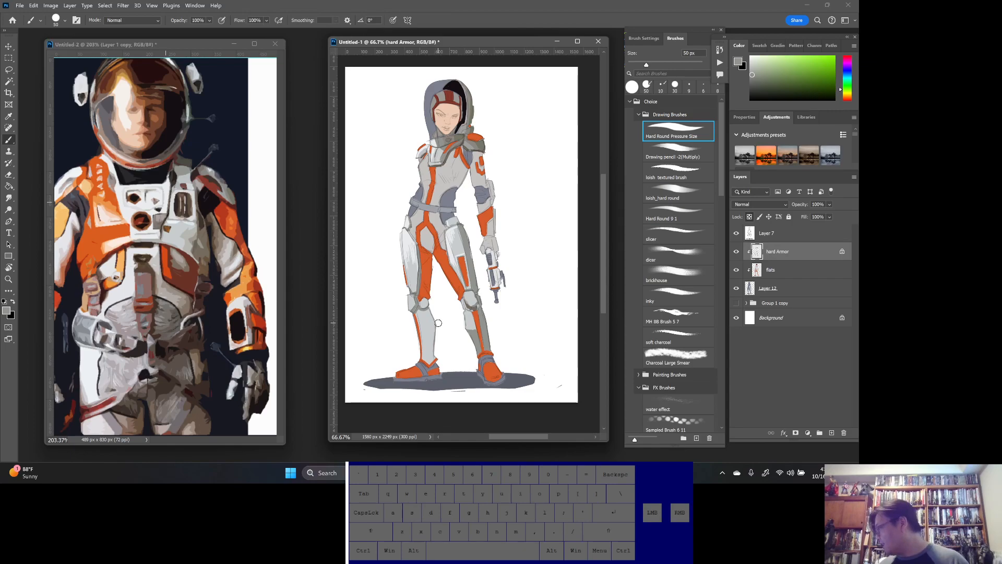
- Shade the opposite shin plate with mid gray, resampling light gray near the ankle and mid gray from the gun-side thigh
key("ctrl+z")
mouse_move(436, 326)
left_mouse_down()
mouse_move(425, 339)
mouse_move(423, 348)
mouse_move(431, 332)
mouse_move(430, 360)
mouse_move(424, 355)
left_mouse_up()
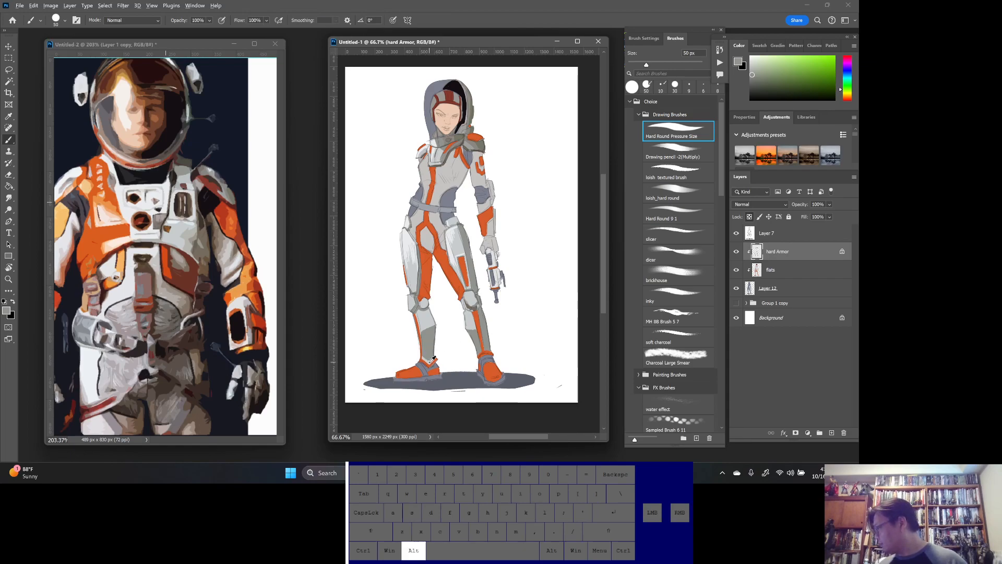
left_click(431, 360, "alt")
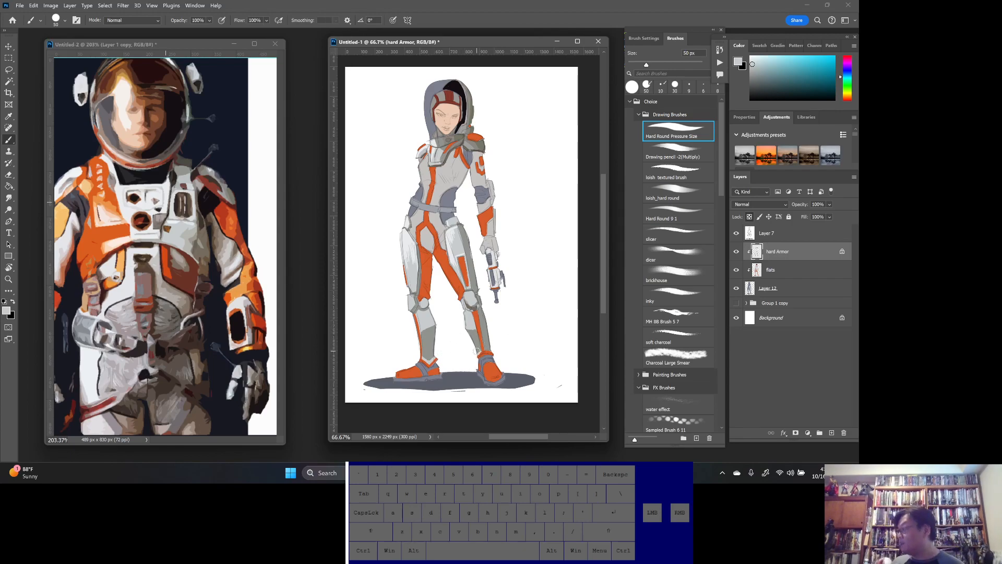
left_click(468, 228, "alt")
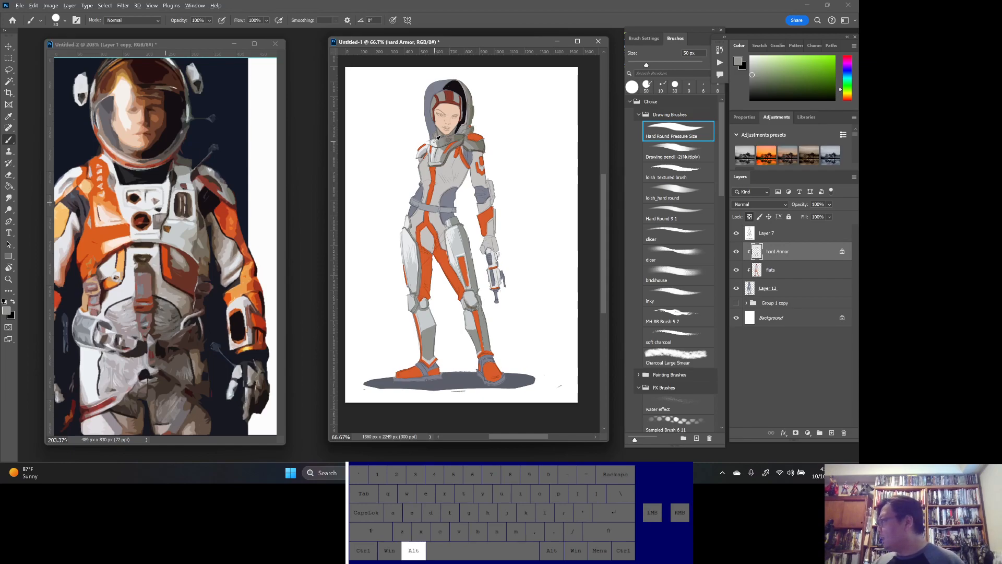
- Touch up the collar with near-white, undoing unwanted strokes, and compare the figure with the hard Armor layer hidden and shown
left_click(437, 138, "alt")
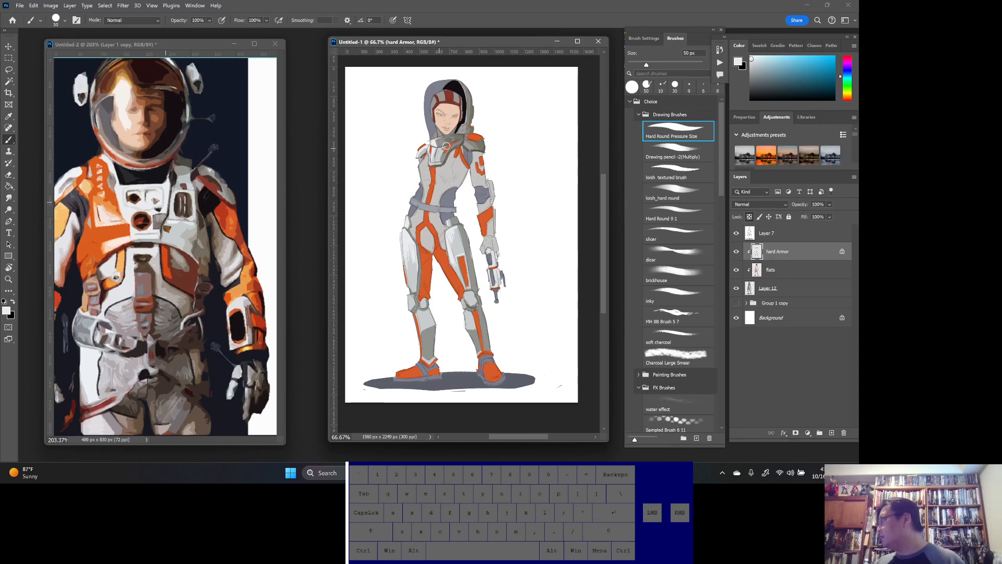
key("ctrl+z")
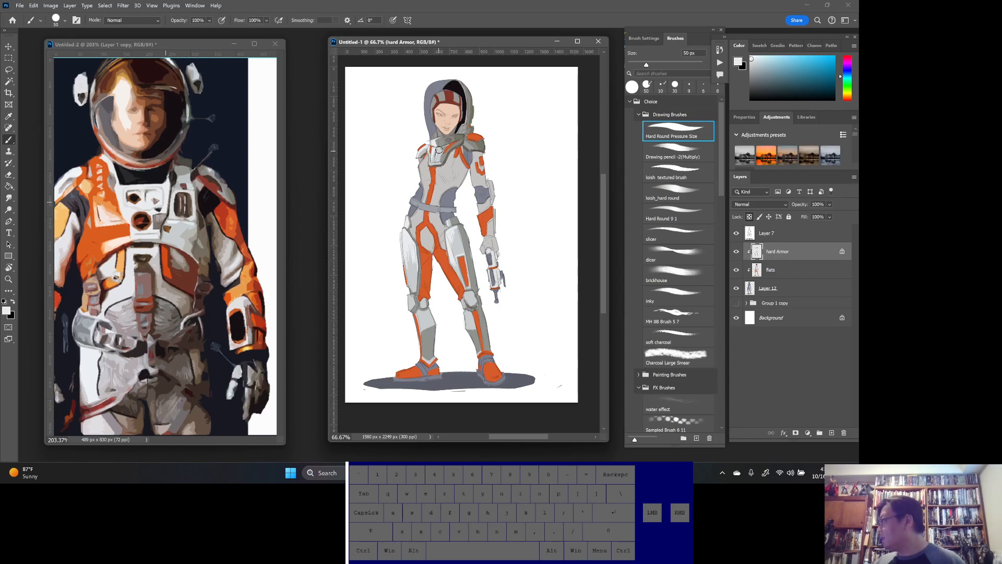
key("ctrl+z")
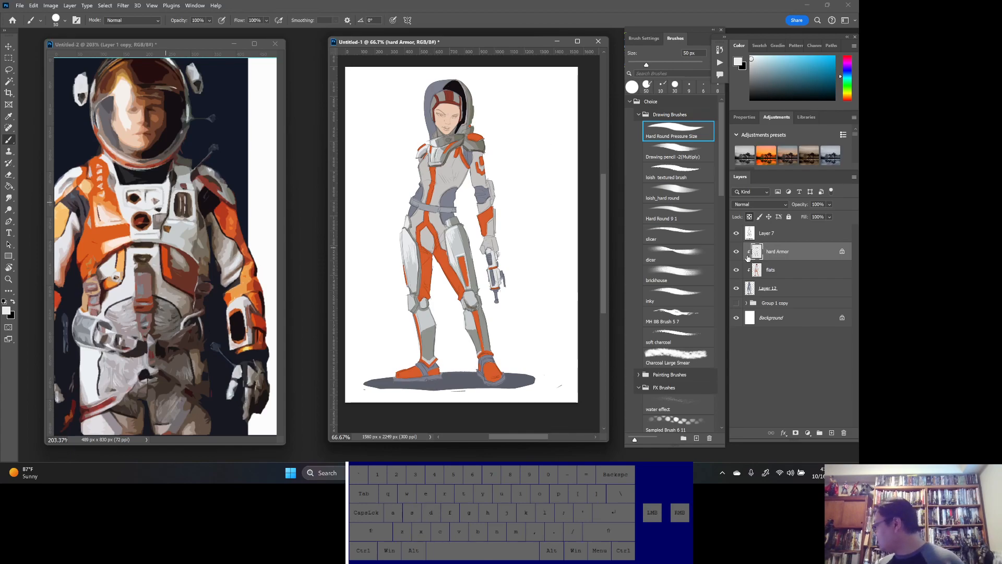
left_click(736, 253)
left_click(736, 252)
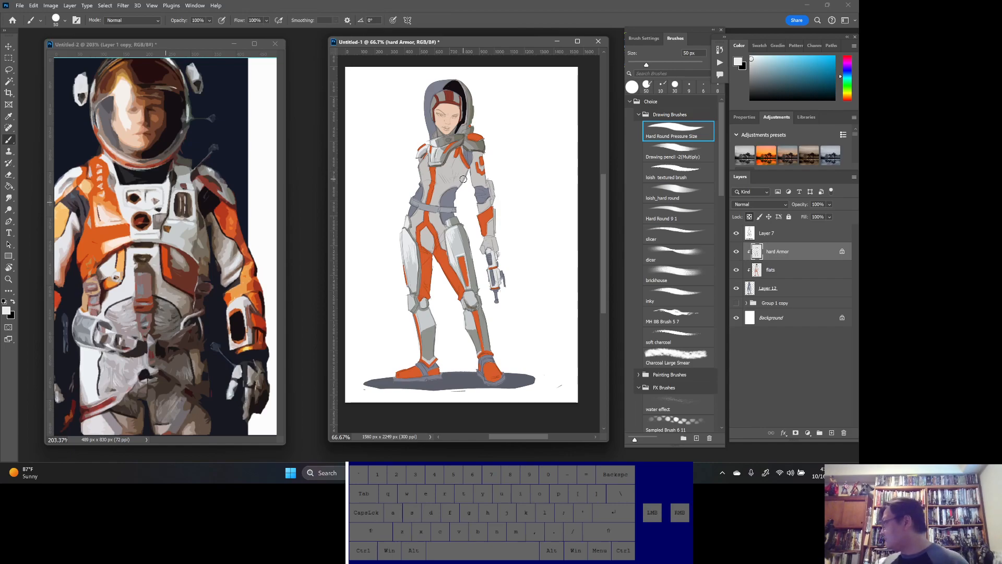
- Select the light gray torso and hip areas of the suit on the flats layer with the Magic Wand
left_click(783, 272)
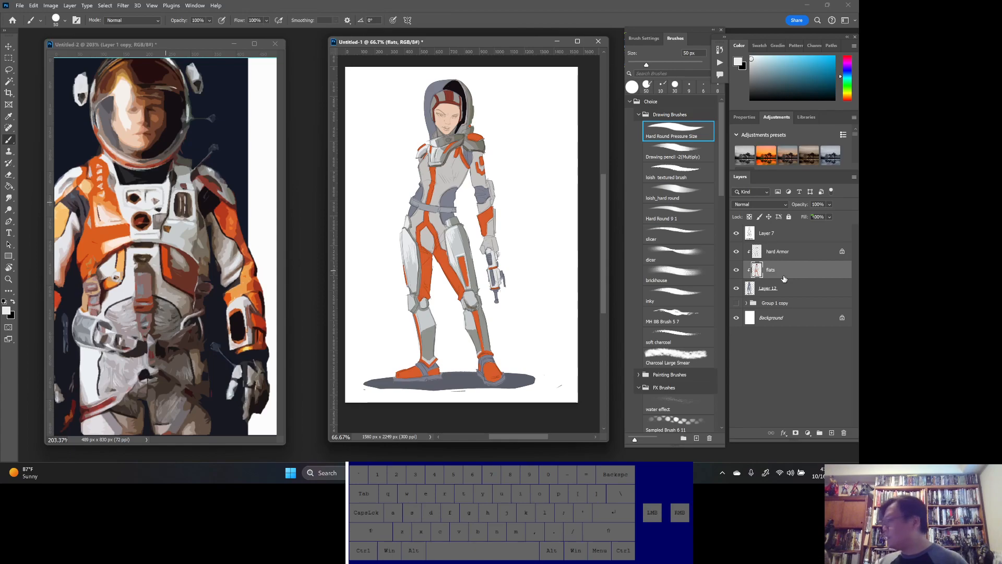
key("w")
left_click(426, 170)
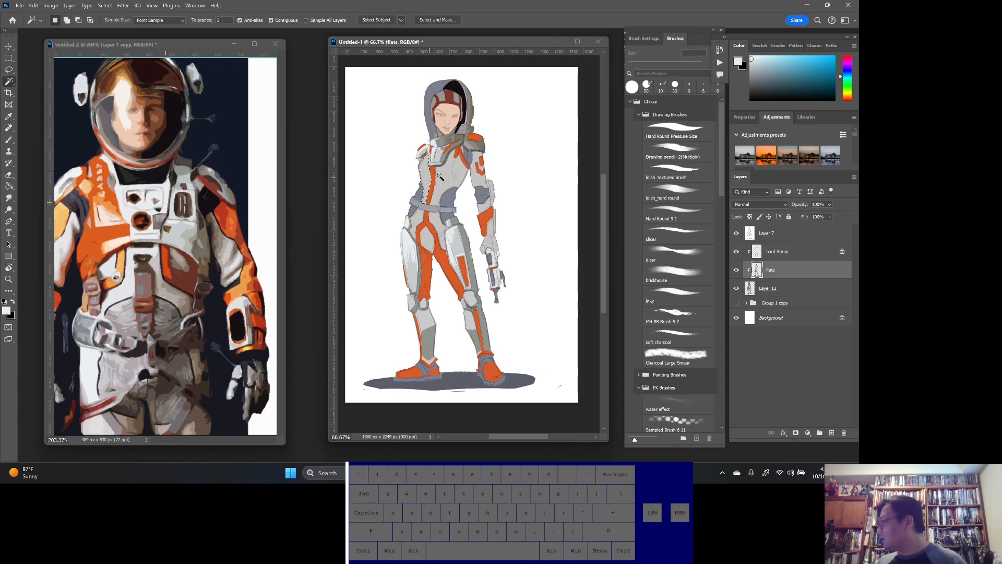
left_click(450, 177, "shift")
left_click(439, 227, "shift")
left_click(427, 240, "shift")
left_click(418, 222, "shift")
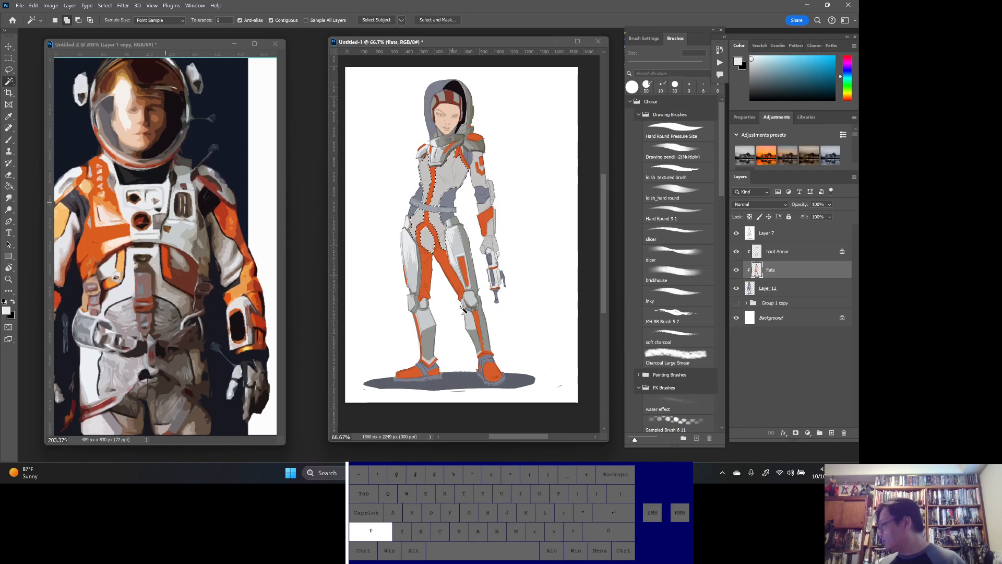
- Add the light gray areas of the gun arm and the cap to the selection
left_click(492, 230, "shift")
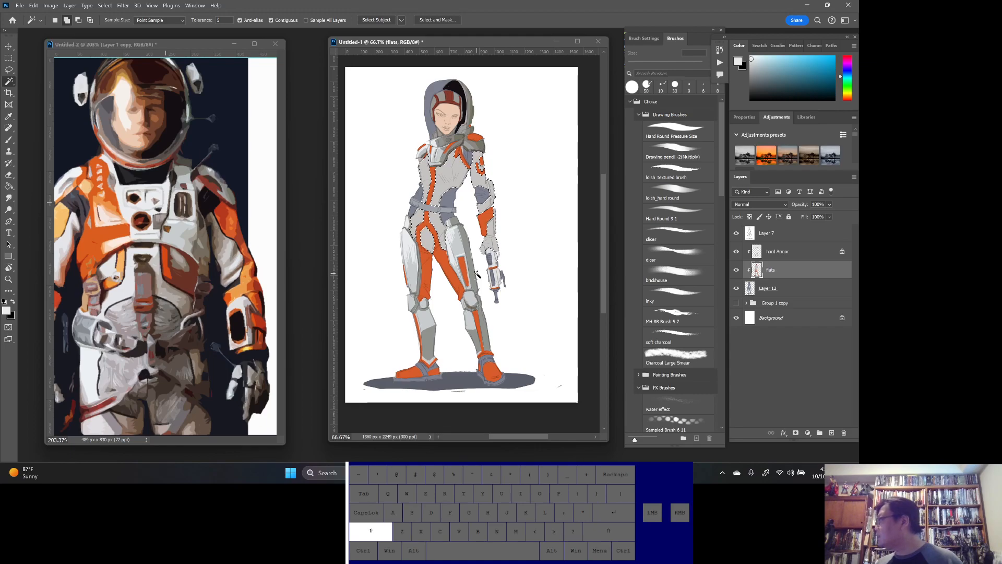
left_click(434, 103, "shift")
left_click(442, 96, "shift")
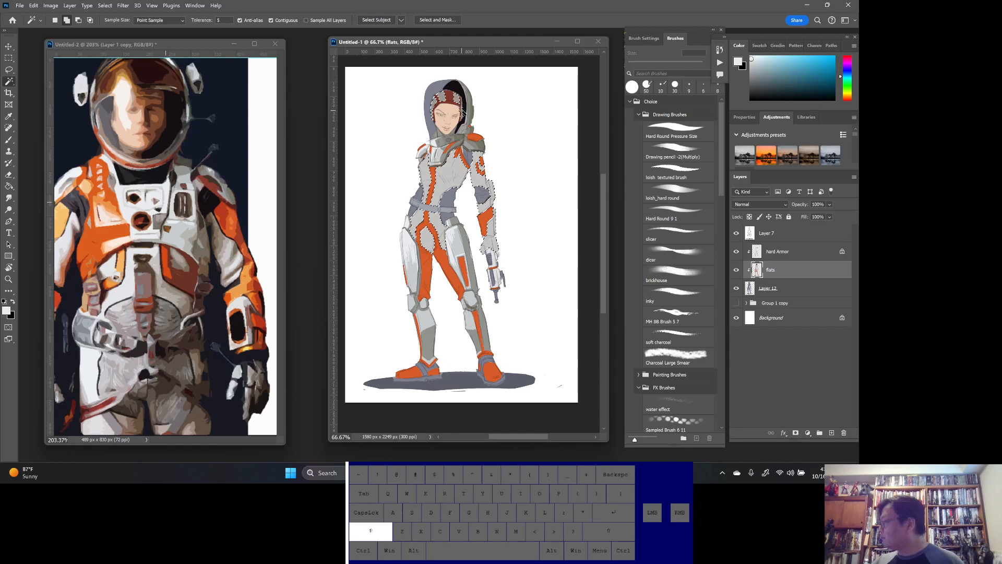
left_click(462, 107, "shift")
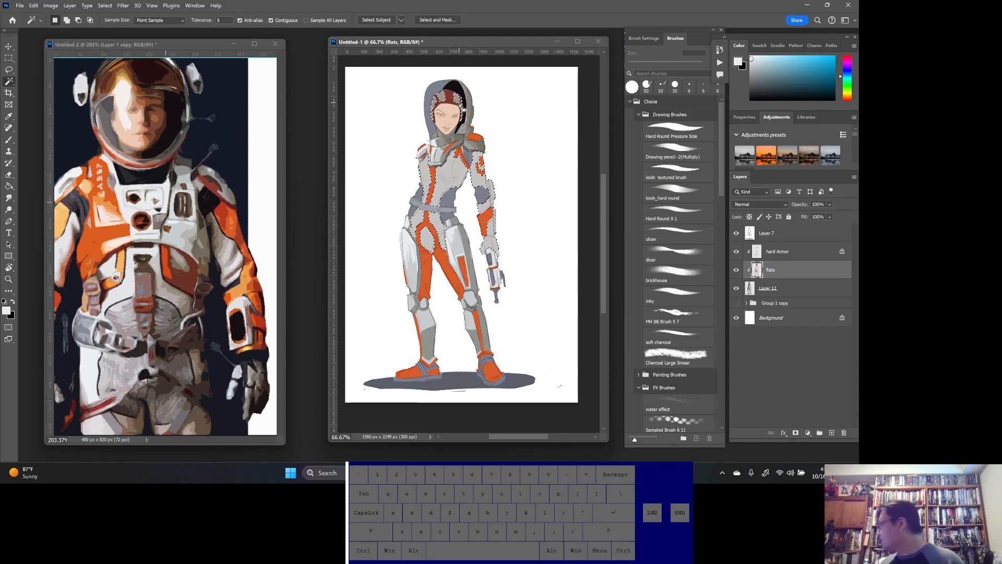
- Create a new layer directly above hard Armor and clip it to the figure
left_click(798, 251)
left_click(832, 433)
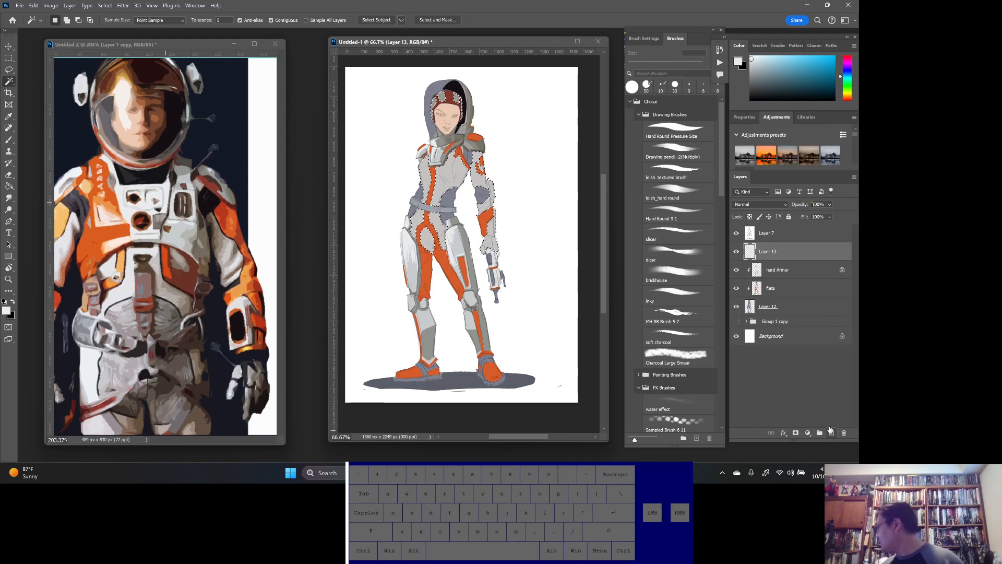
left_click(799, 257, "alt")
- Name the new clipped layer "soft Armor" and switch to the Brush tool
double_click(774, 251)
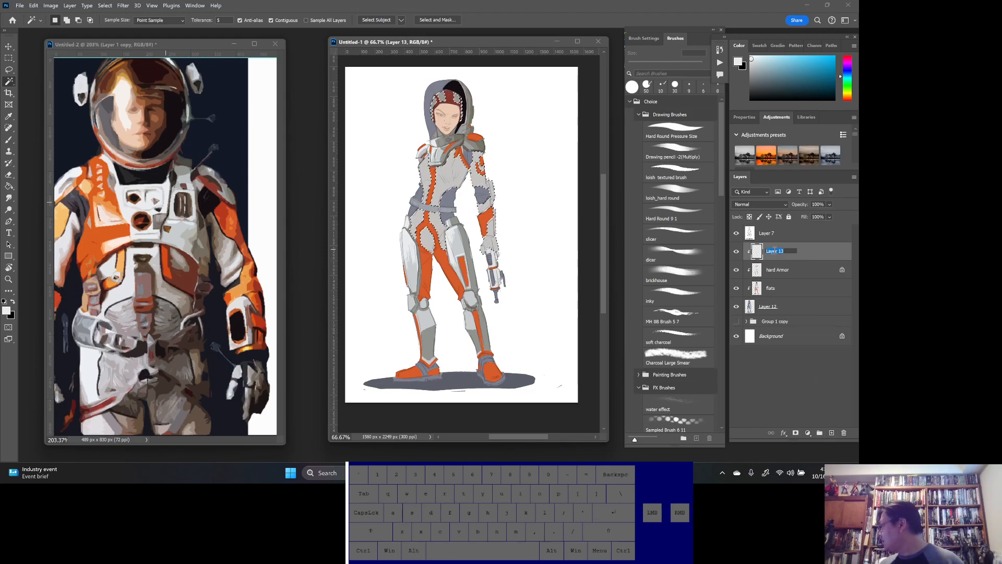
type("soft")
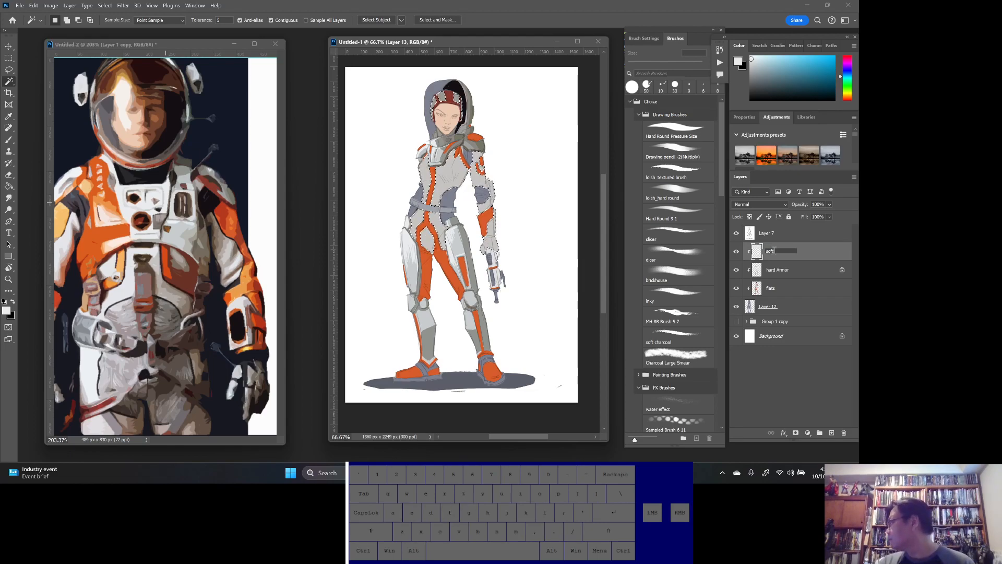
type(" Arm")
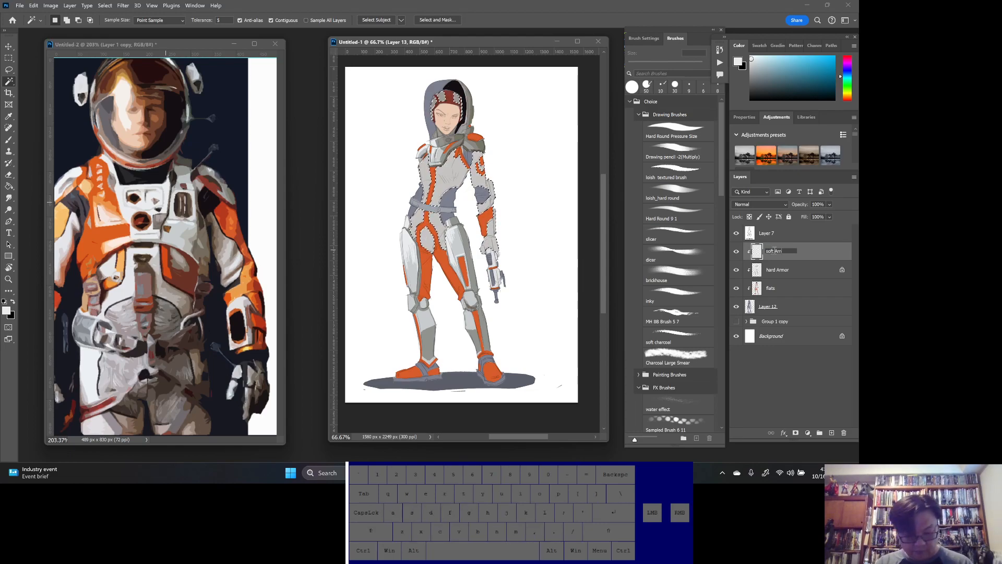
type("r")
left_click(796, 259)
double_click(777, 253)
left_click(777, 253)
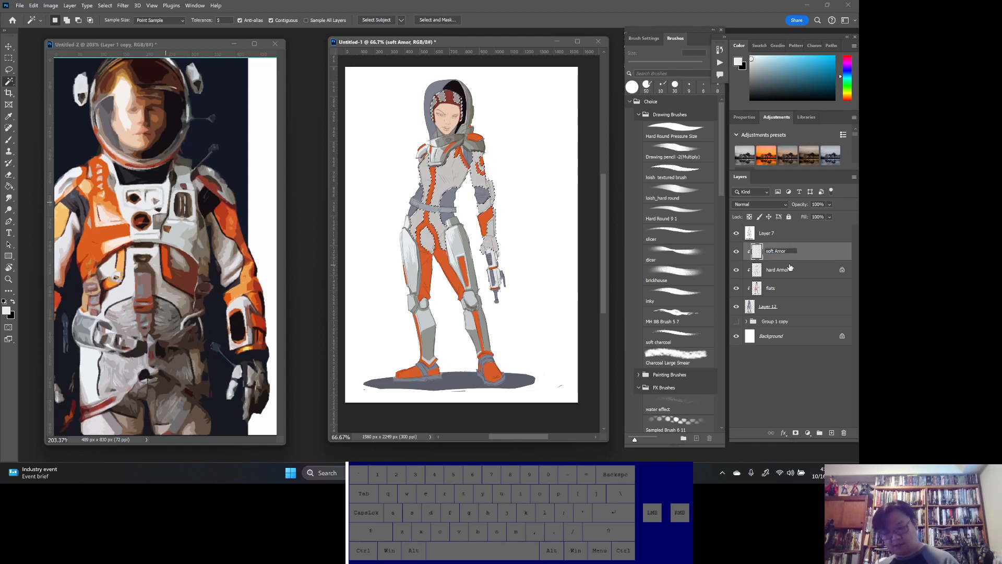
left_click(803, 260)
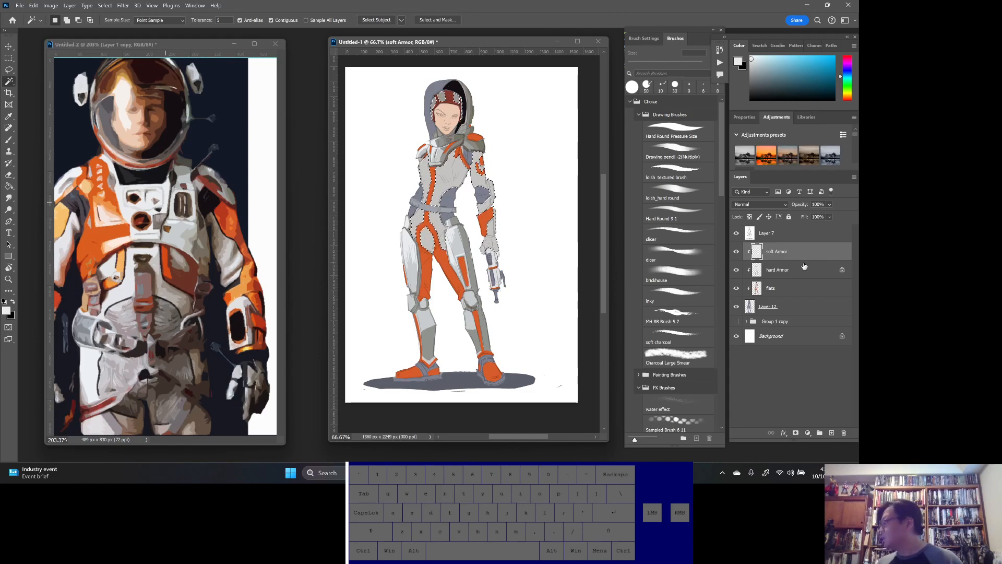
left_click(8, 140)
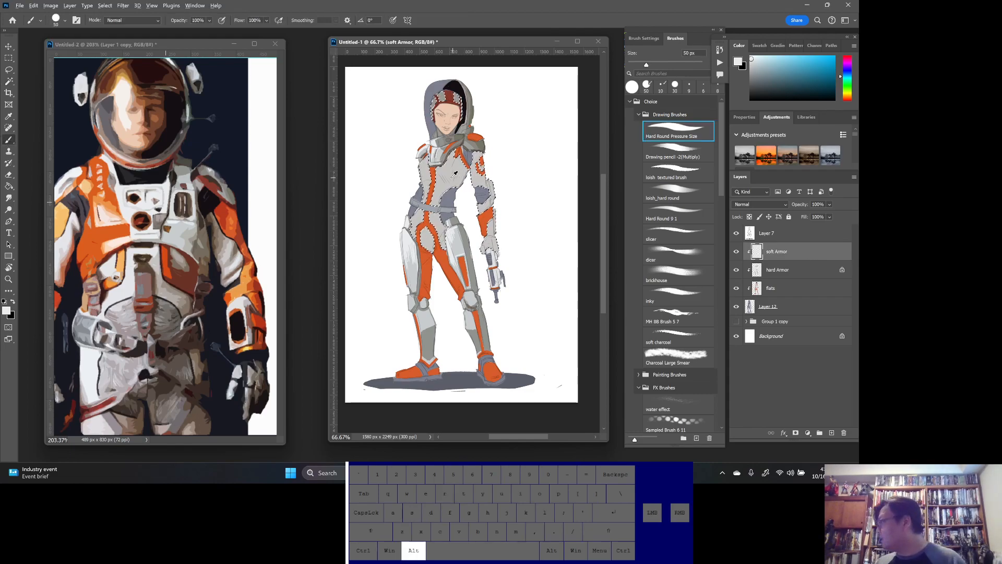
- Fill the selected suit areas on the soft Armor layer with the torso's light gray and lock the layer's transparent pixels
left_click(464, 163, "alt")
left_click(795, 250)
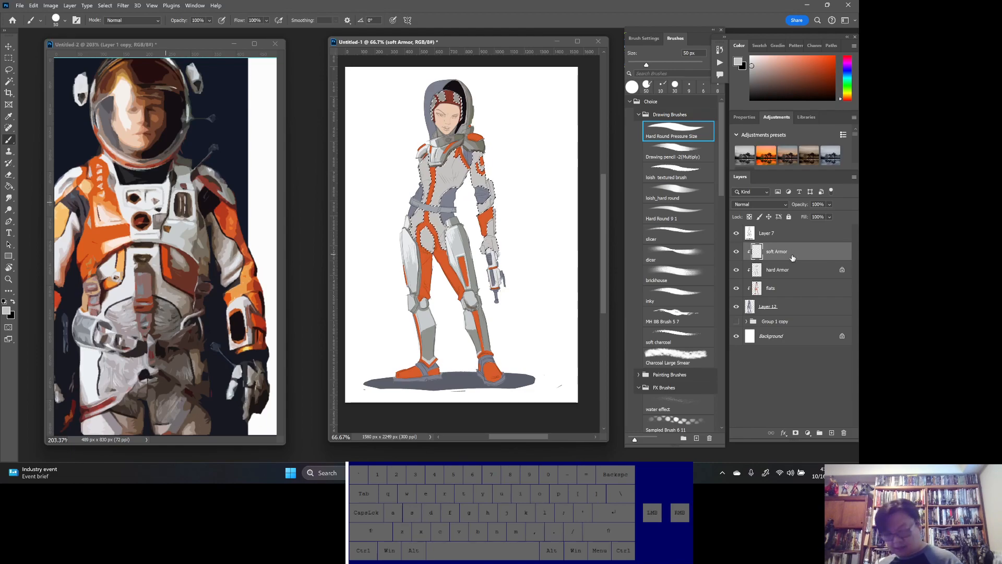
key("alt+BackSpace")
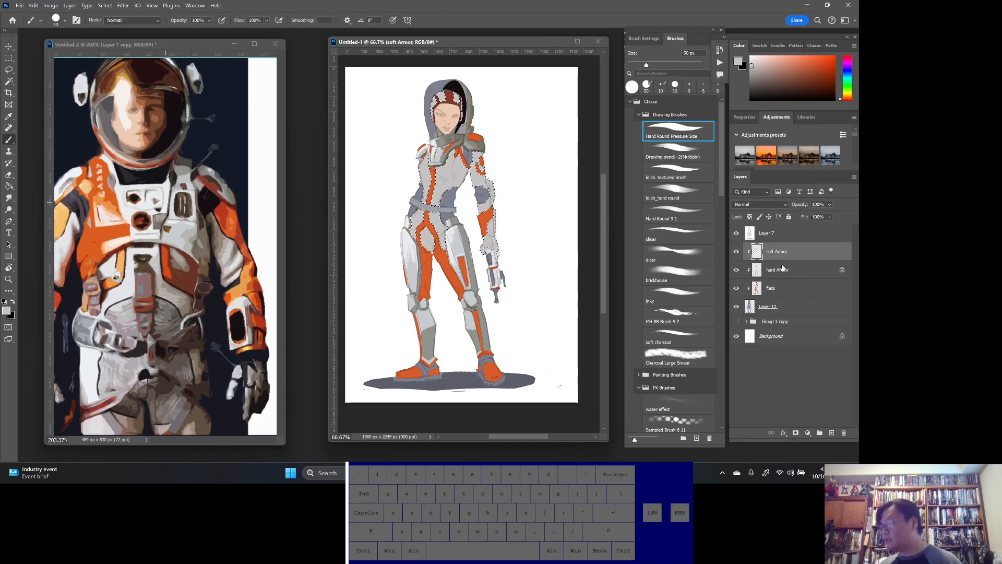
left_click(749, 217)
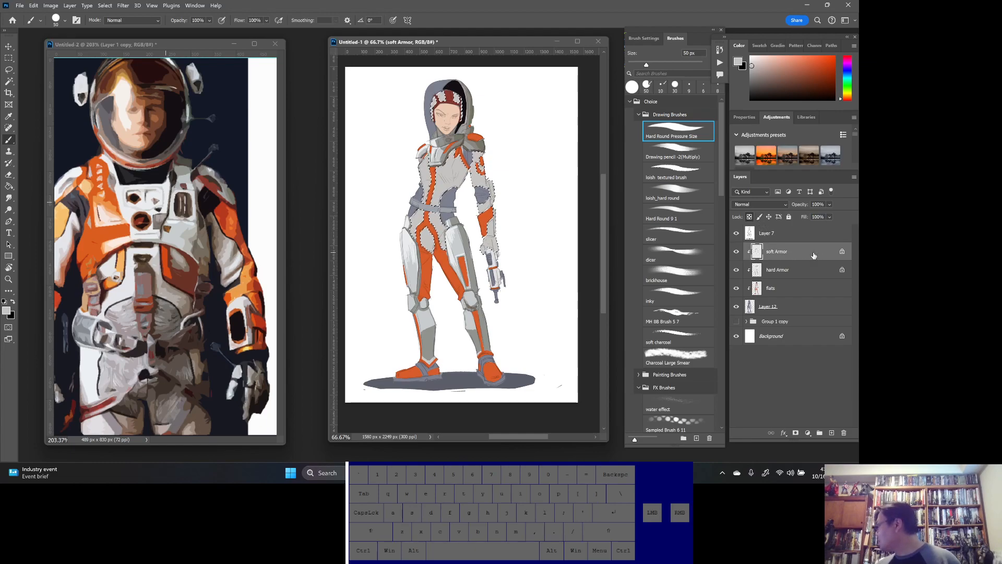
key("ctrl+d")
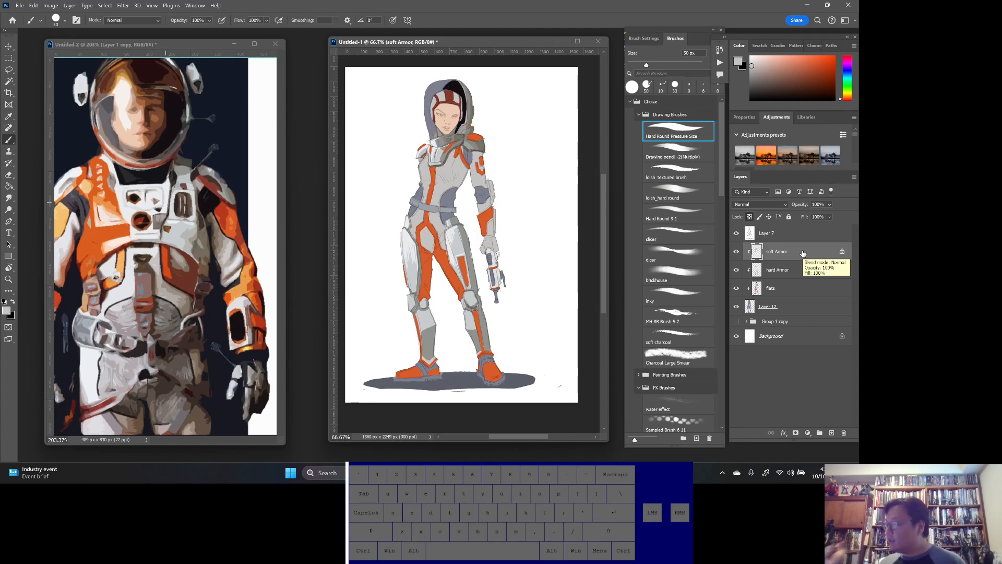
- Block in shadow shapes on the chest and torso with a dark brown-gray sampled from the astronaut's suit
left_click(10, 141)
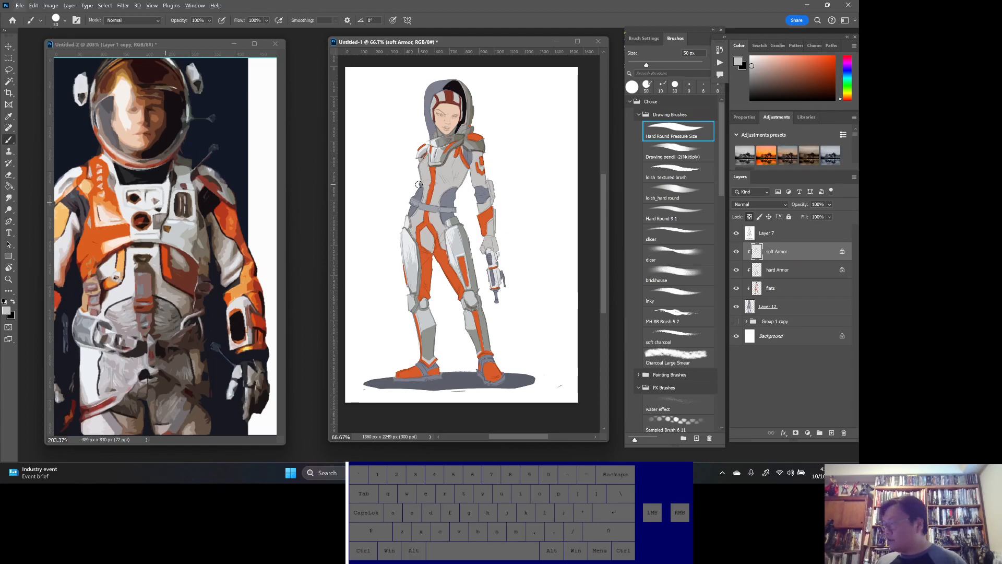
left_click(203, 255, "alt")
mouse_move(459, 174)
left_mouse_down()
mouse_move(457, 183)
mouse_move(459, 160)
left_mouse_up()
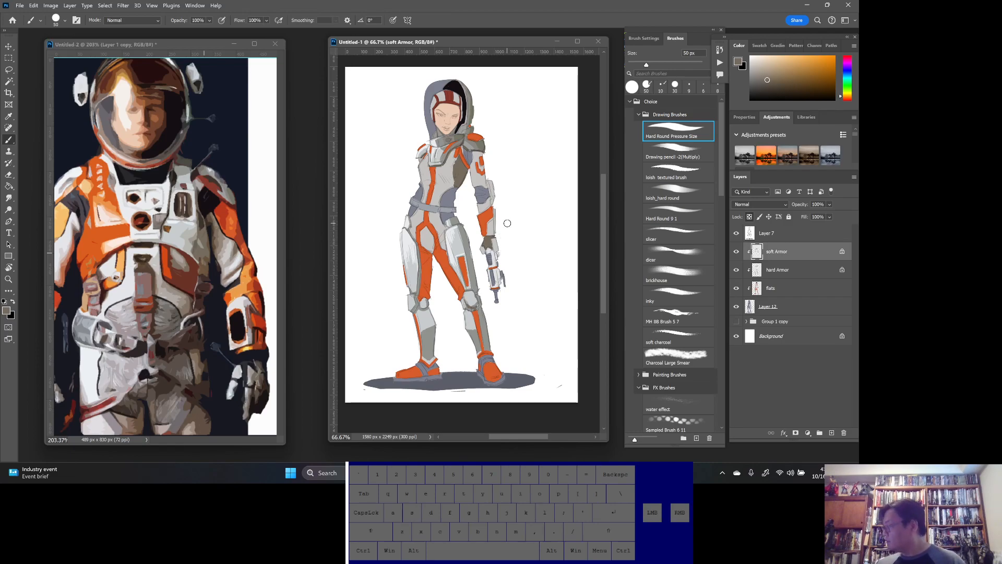
key("ctrl+z")
key("ctrl+z")
left_click_drag(447, 173, 457, 188)
key("ctrl+z")
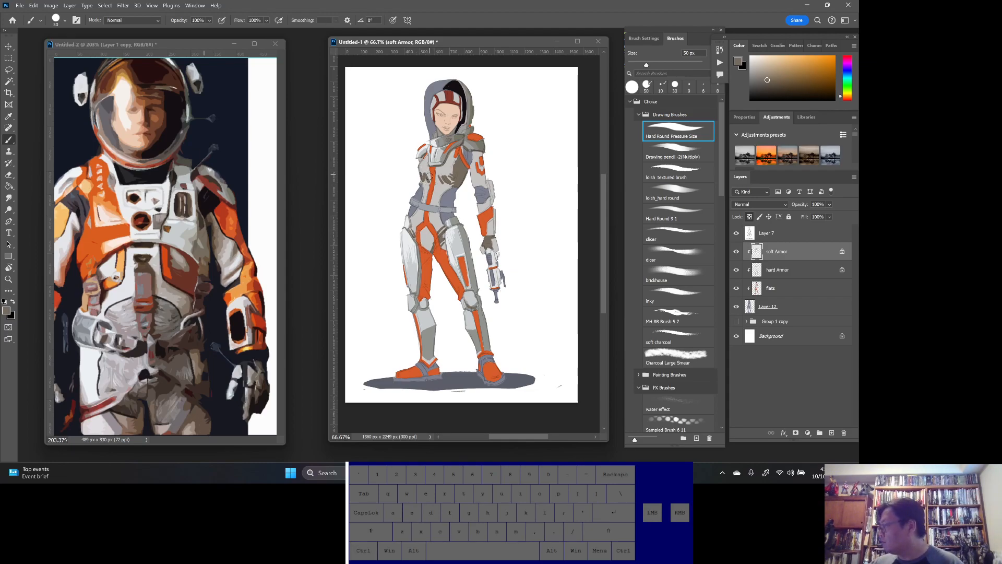
- Sample a mid gray from the astronaut's chest and paint halftones around the dark shadows on the torso
left_click(191, 247, "alt")
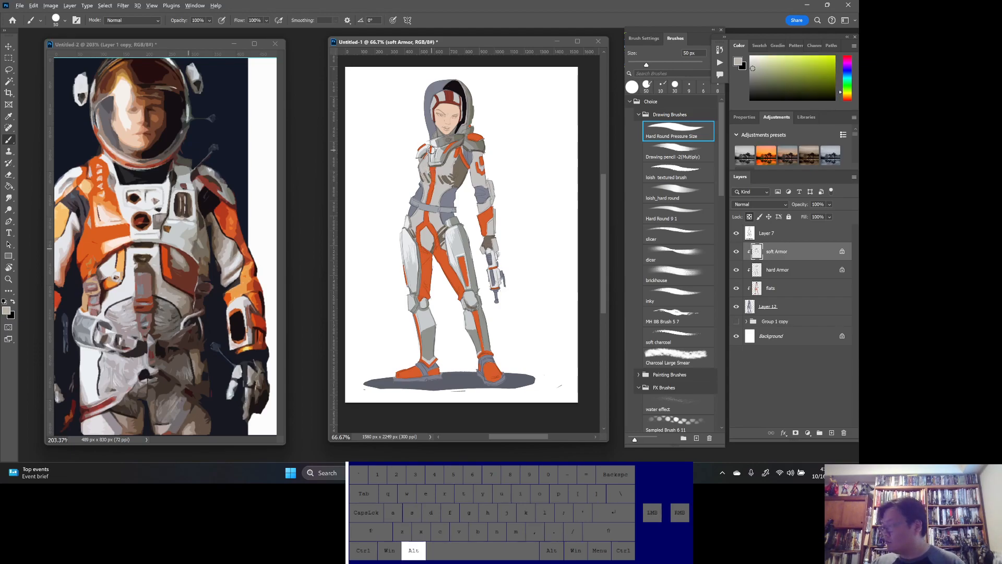
left_click(198, 248, "alt")
key("ctrl+z")
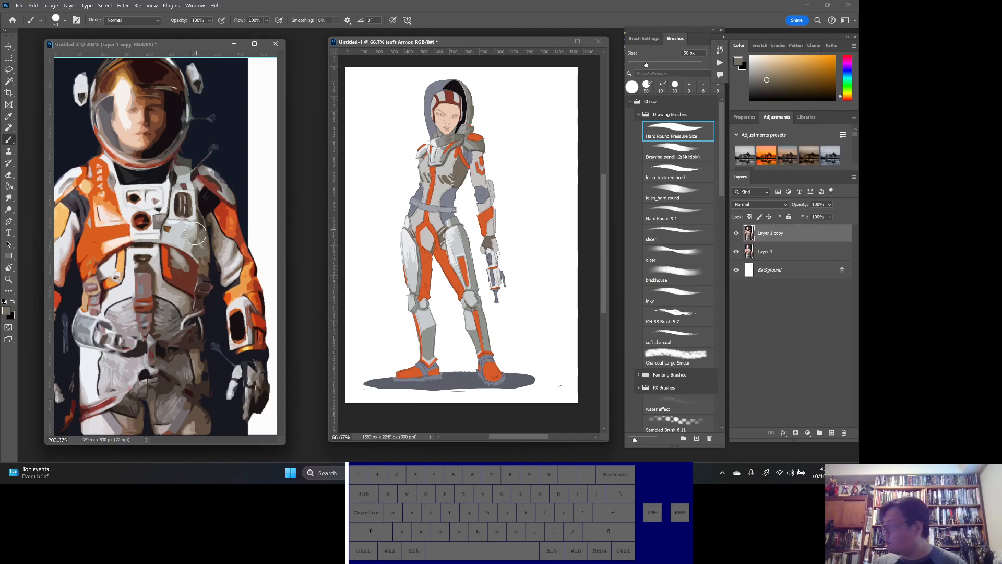
left_click(198, 235)
left_click(429, 175)
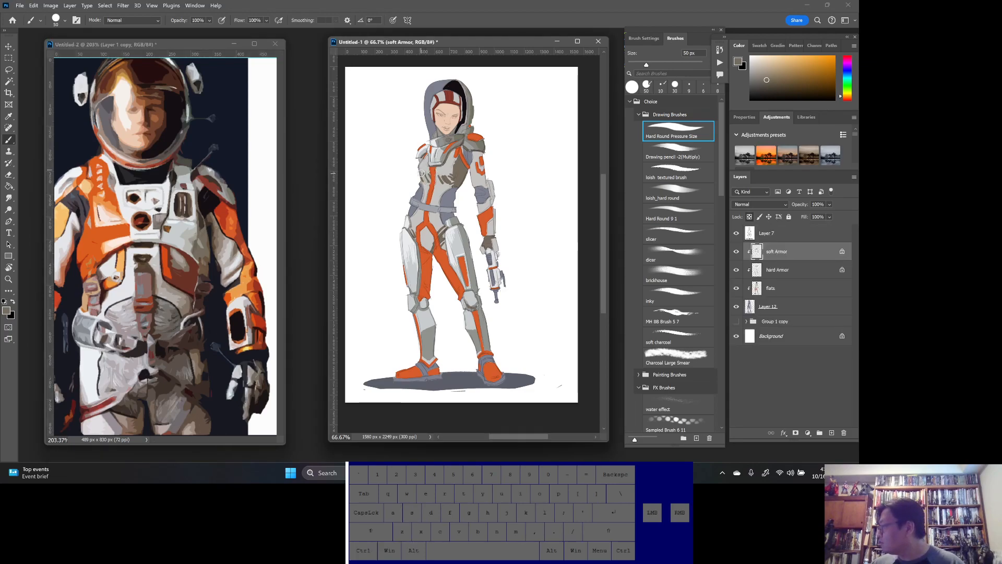
left_click(197, 235, "alt")
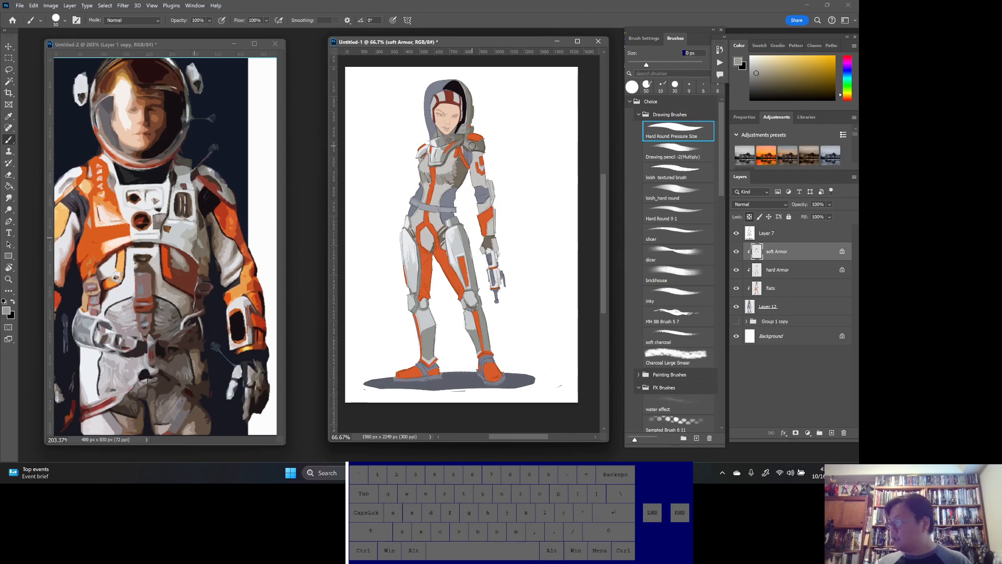
- Refine the fold shadows on the chest and abdomen with light and mid grays sampled from the reference and the figure
left_click(177, 231, "alt")
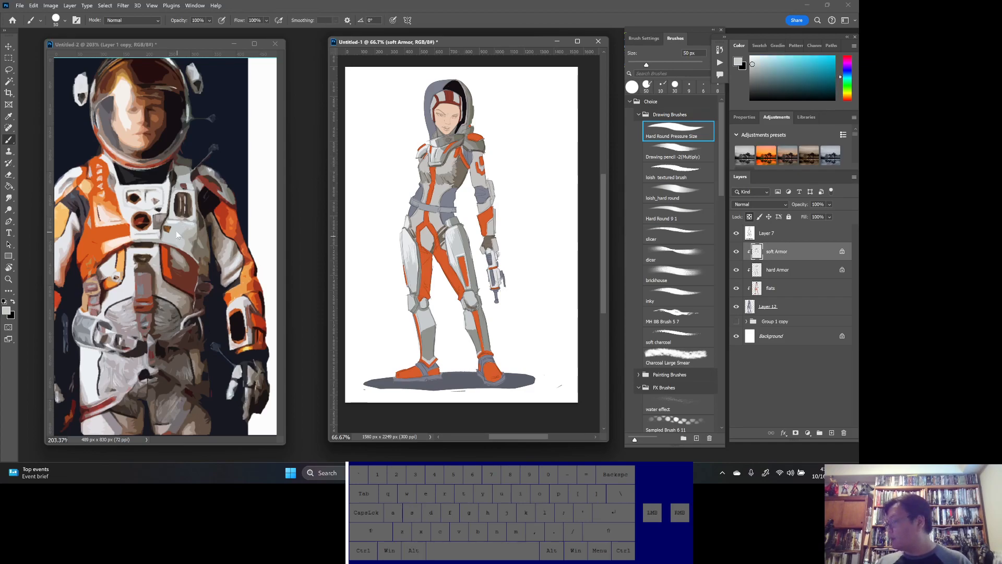
left_click(448, 176, "alt")
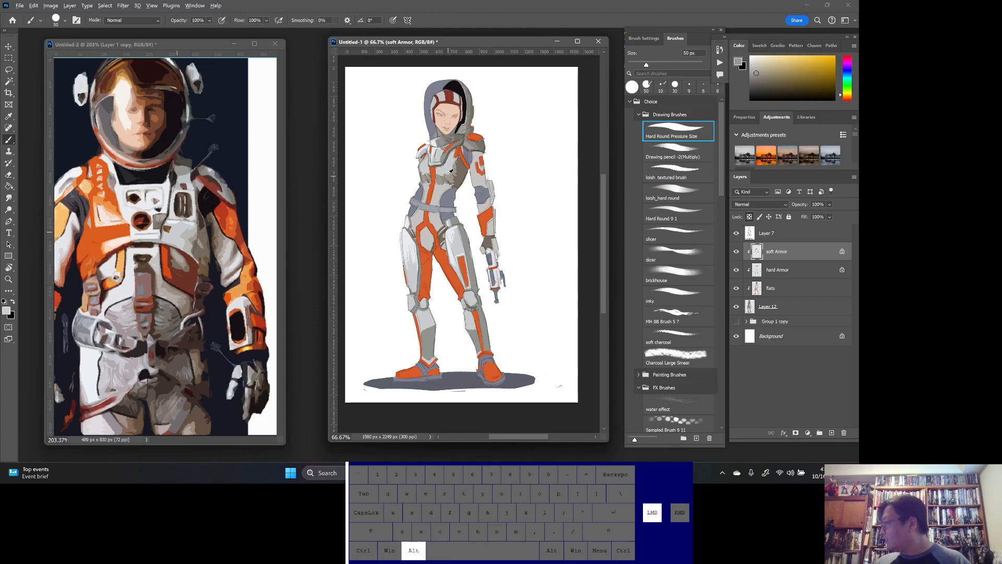
key("ctrl+z")
key("ctrl+z")
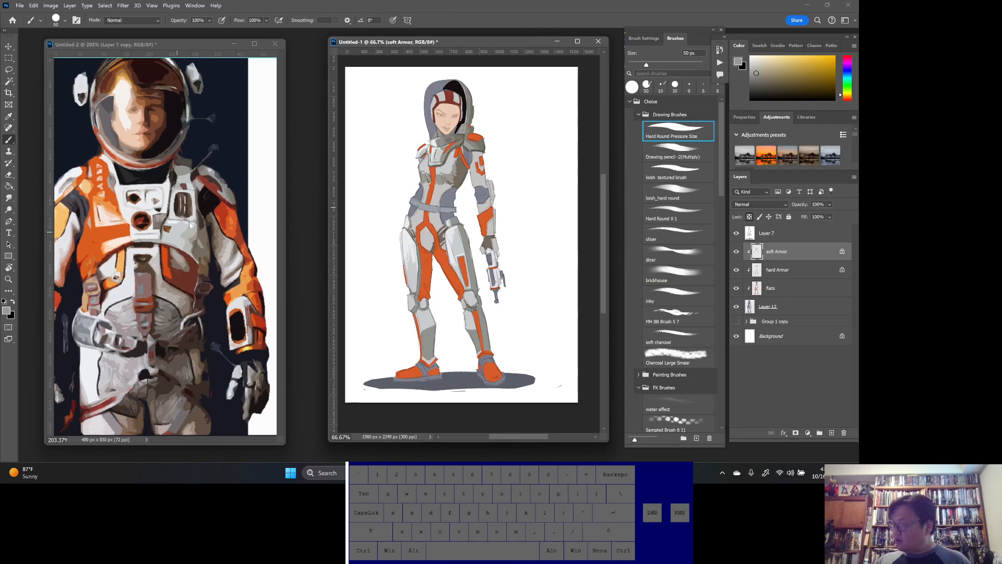
key("alt")
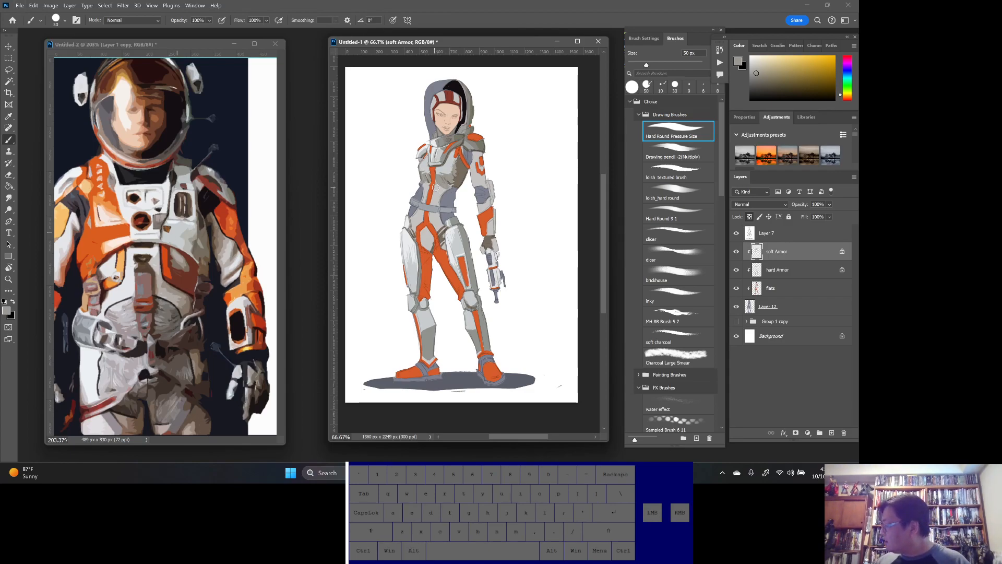
key("ctrl+z")
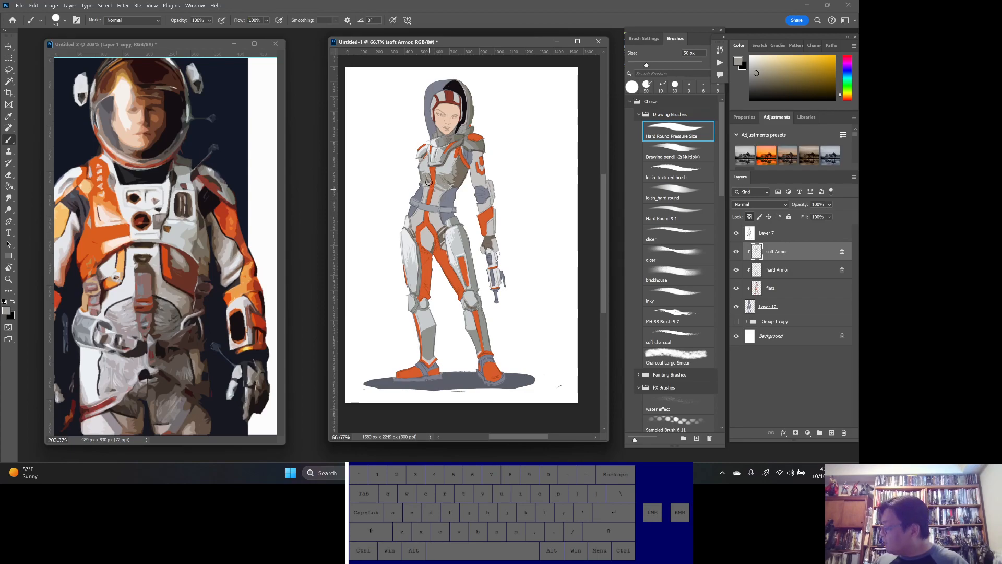
key("ctrl")
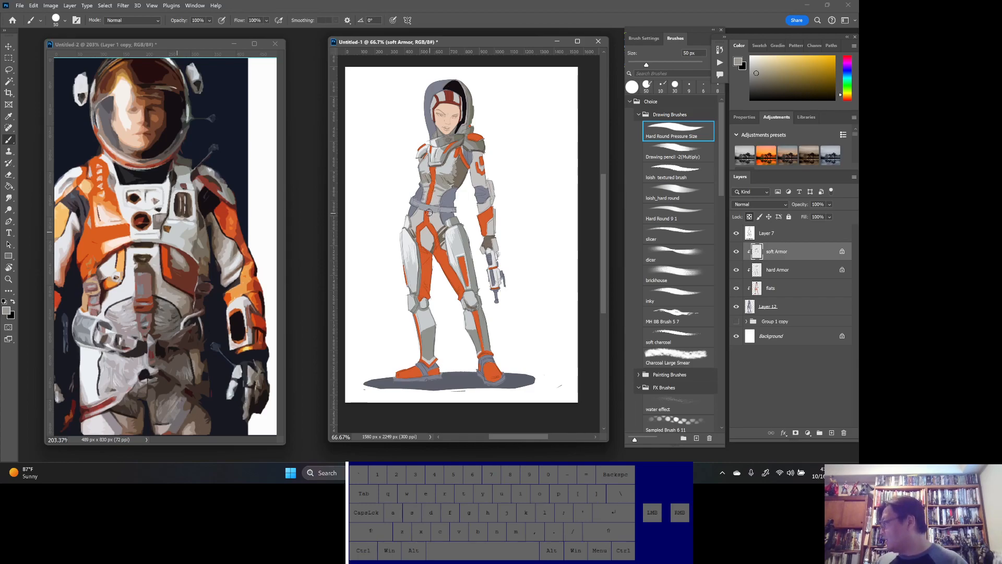
- Add gray shading to the hips and paint dark brown-gray shadows along the gun arm
key("ctrl+z")
key("ctrl+z")
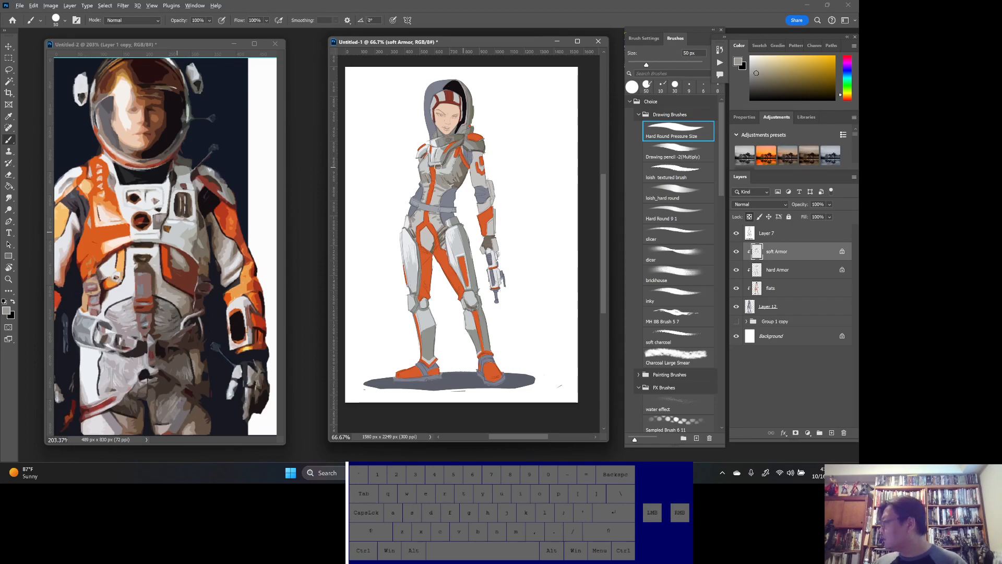
left_click(442, 166, "alt")
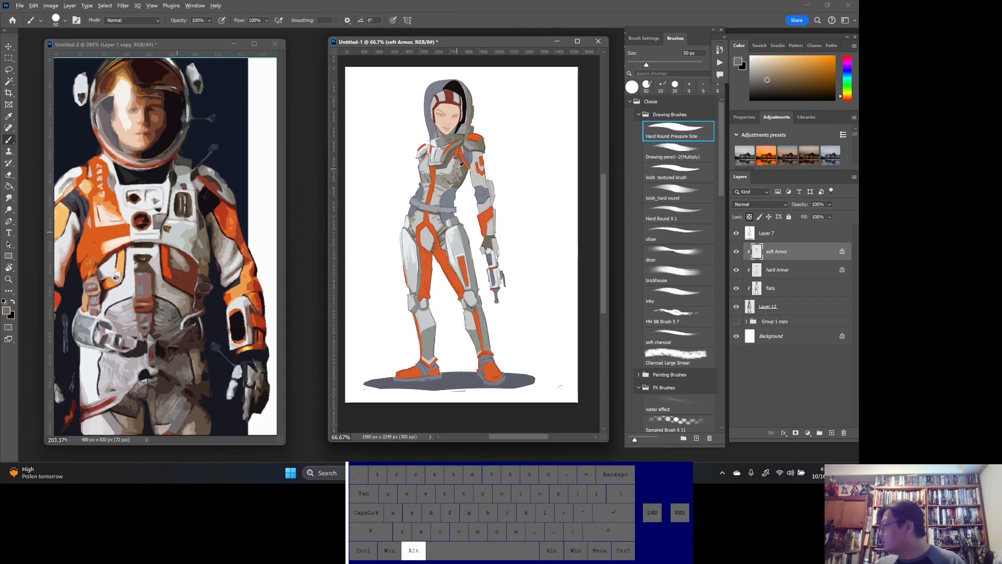
left_click(479, 167, "alt")
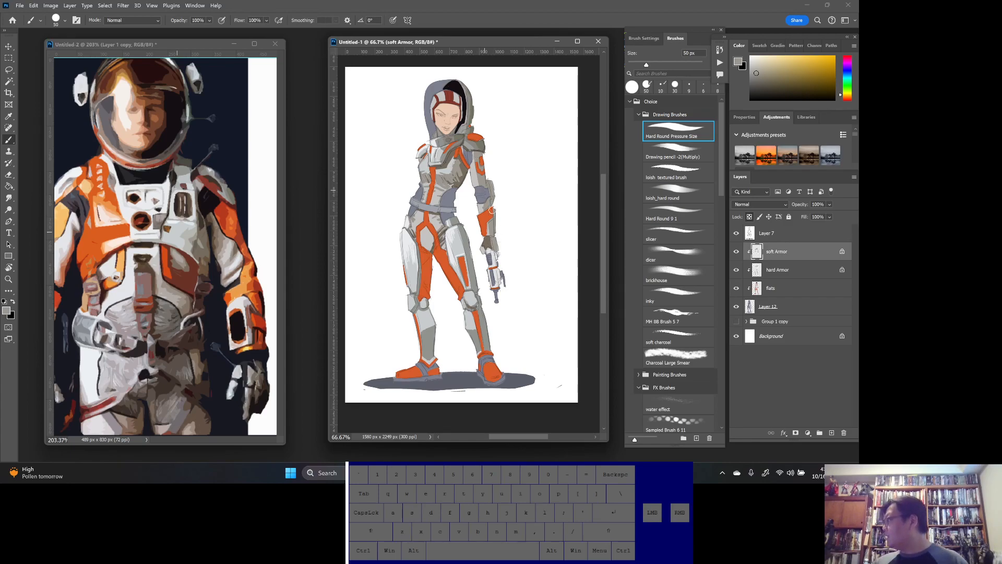
- Switch to the brickhouse brush at 50 px and work sampled light and mid grays into the gun arm's sleeve shading
left_click(680, 273)
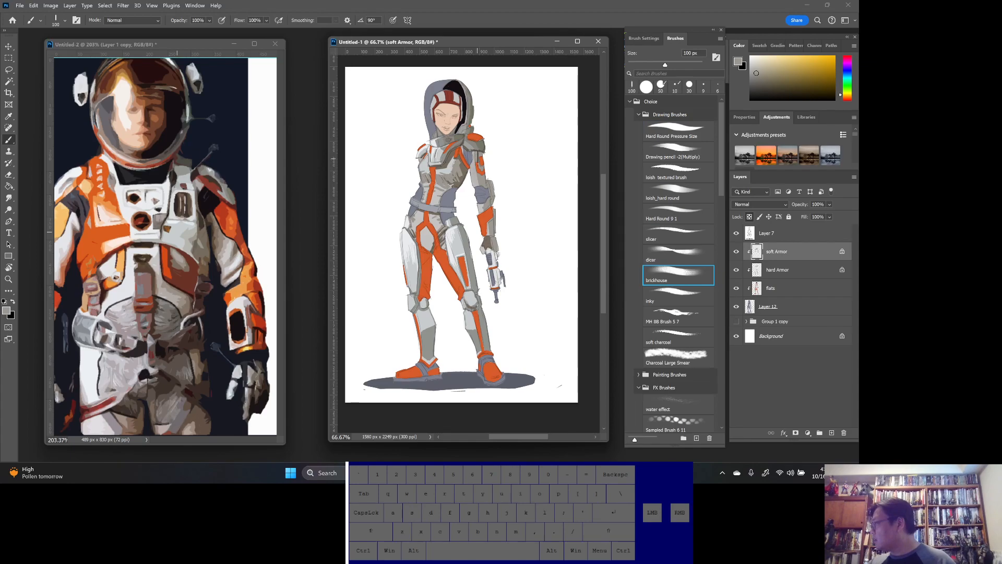
key("bracketleft")
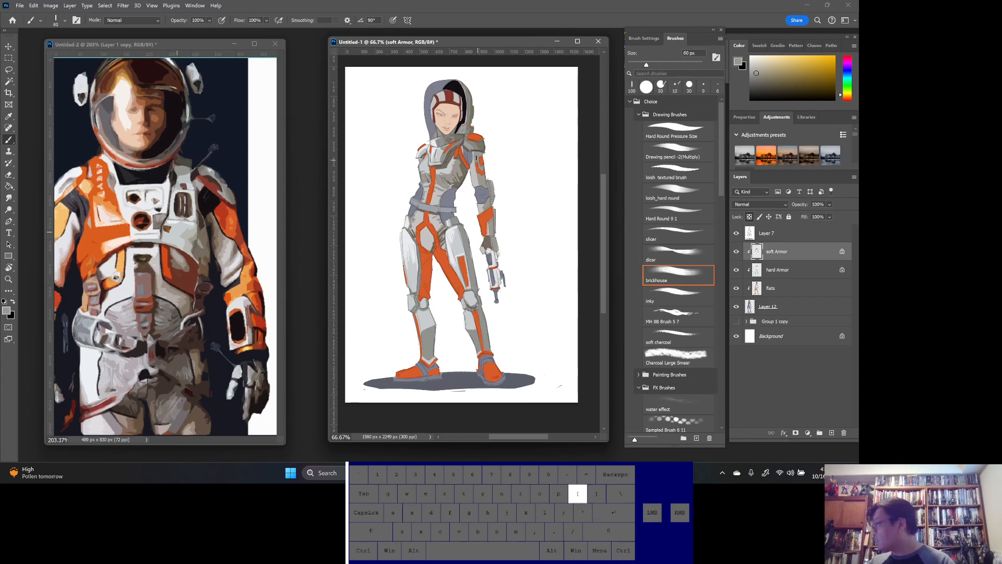
key("alt")
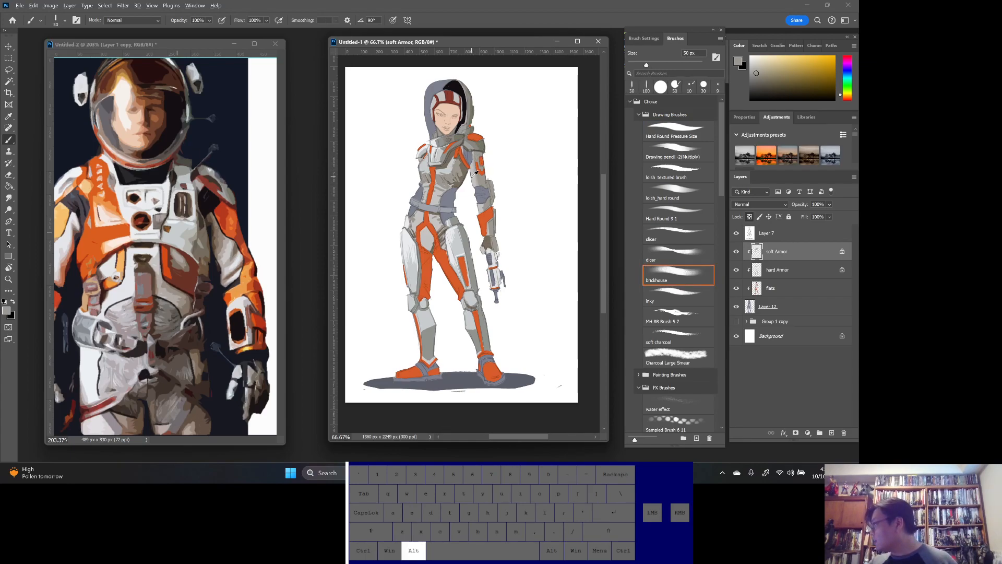
left_click(449, 164, "alt")
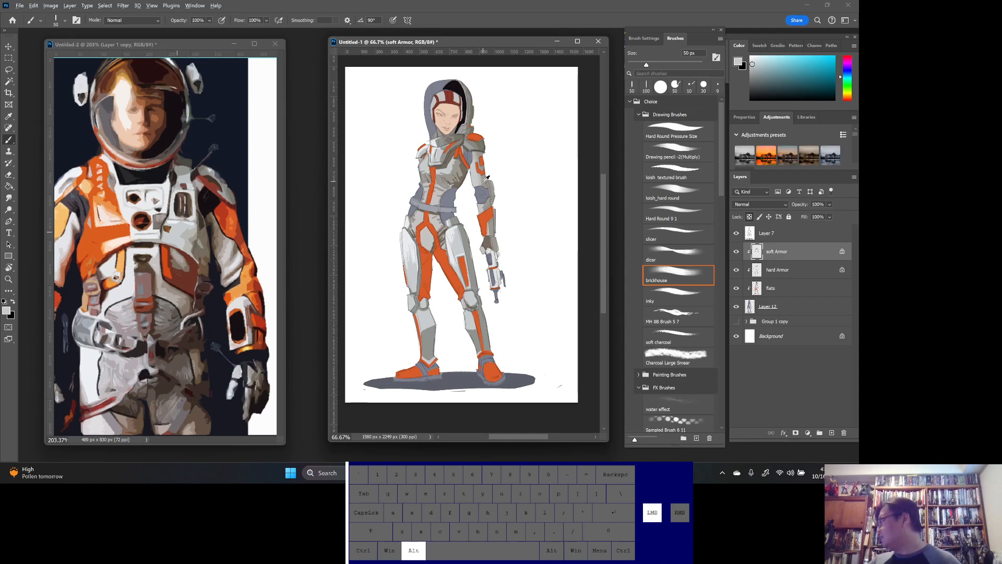
left_click(480, 158, "alt")
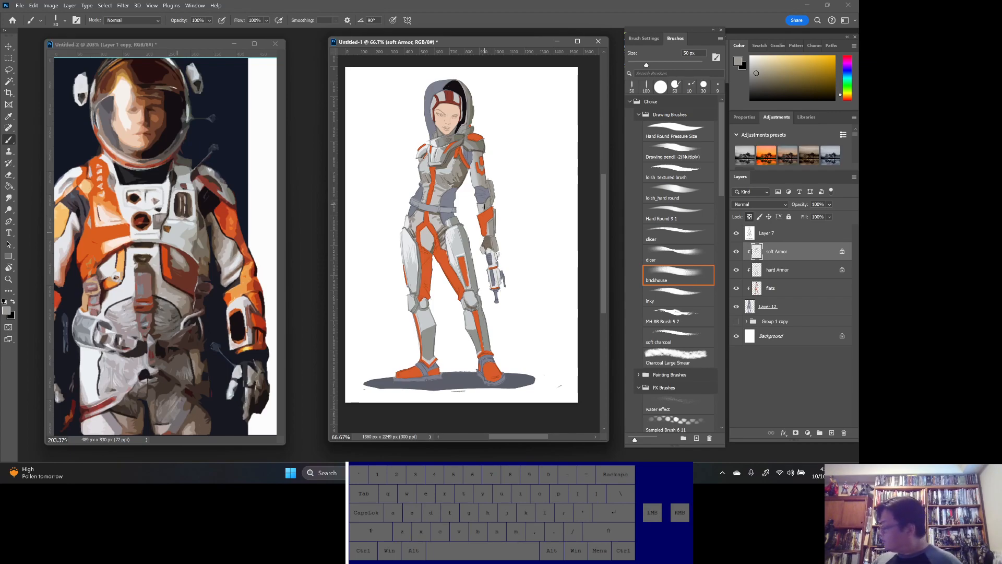
left_click(475, 179, "alt")
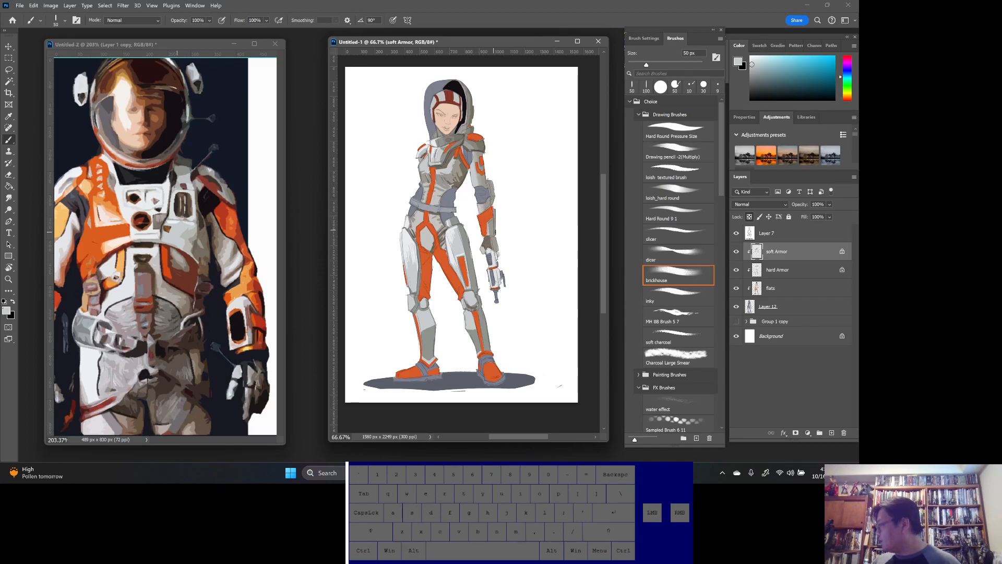
left_click(492, 230, "alt")
left_click(485, 222, "alt")
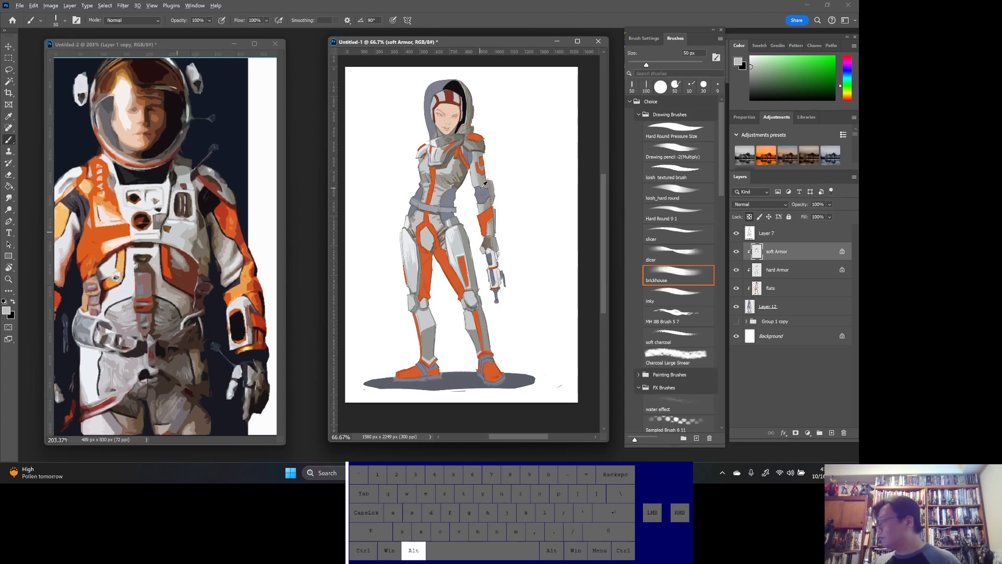
left_click(462, 164, "alt")
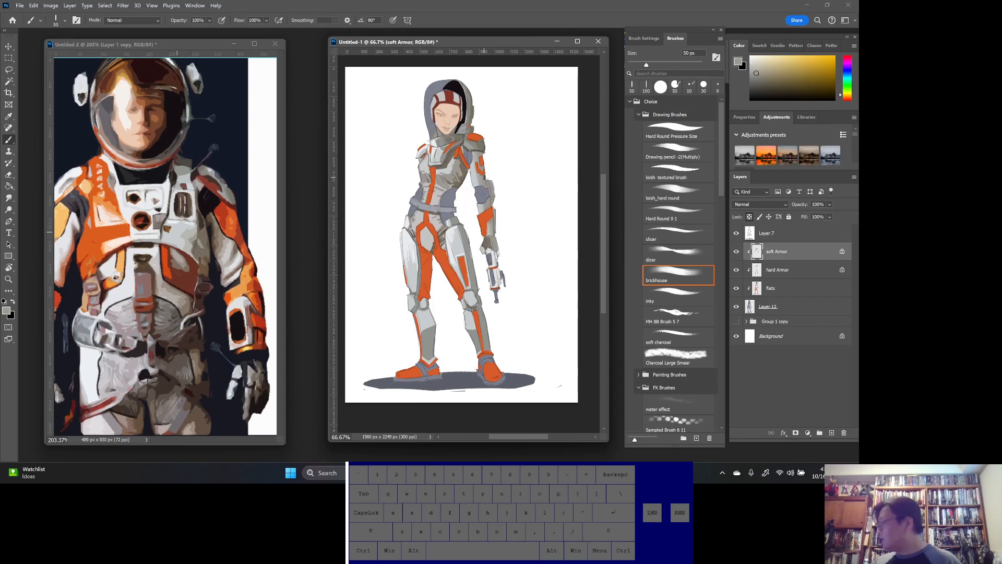
- Paint the gun arm's shadows with the reference's dark brown-gray at 40 px and clean up the upper sleeve with light gray
left_click(6, 311)
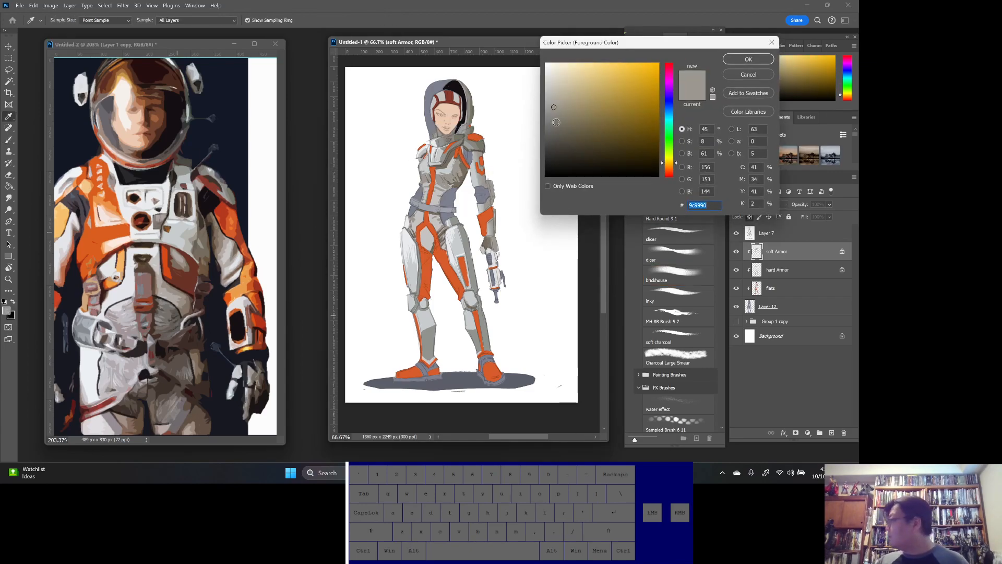
left_click(738, 78)
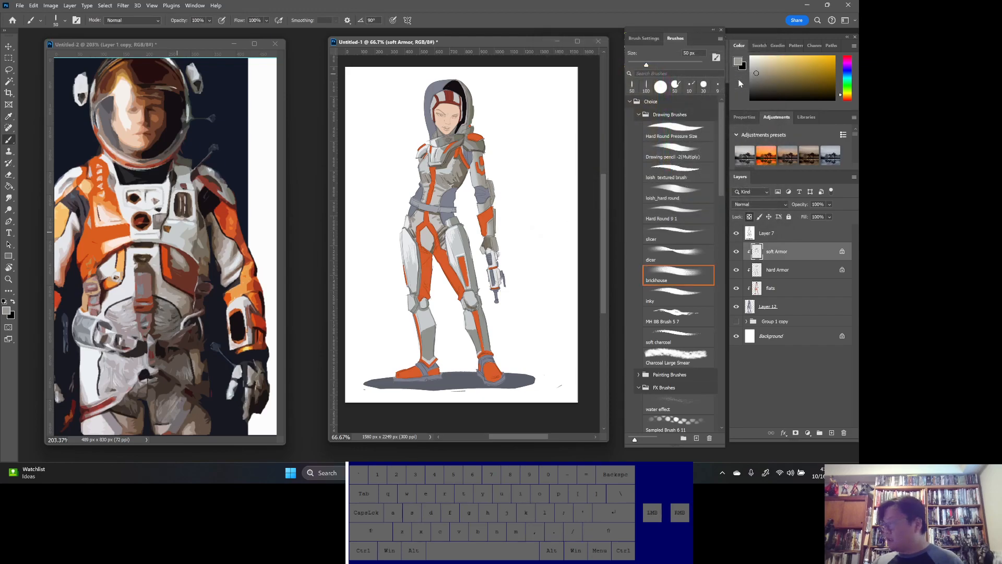
left_click(205, 245, "alt")
left_click(476, 158)
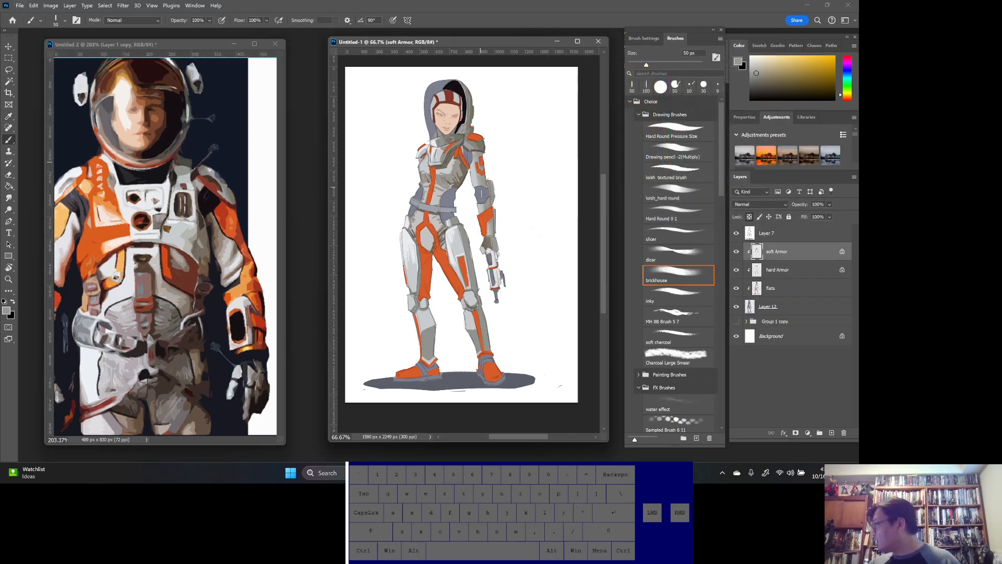
left_click(201, 253, "alt")
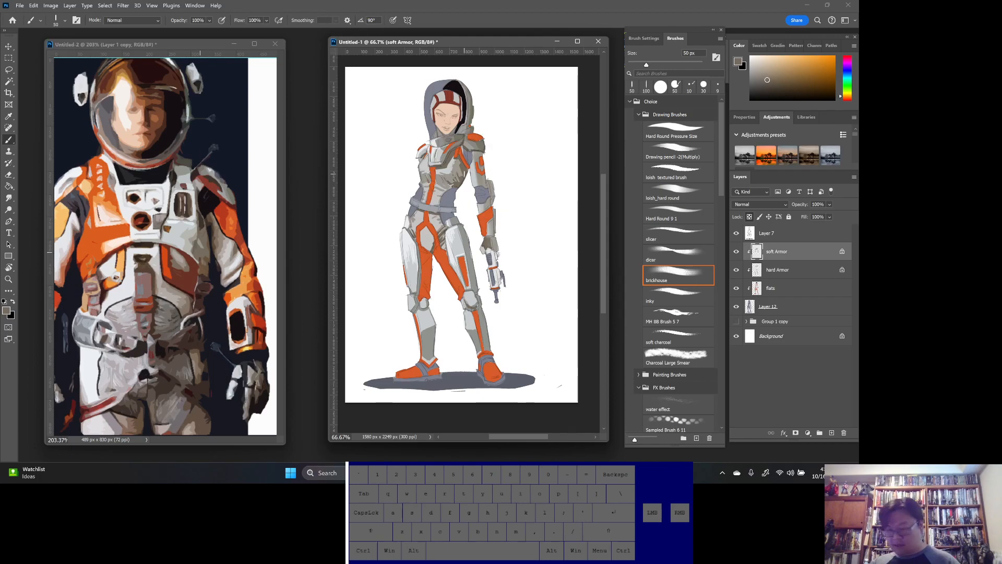
key("ctrl+z")
left_click_drag(482, 185, 476, 152)
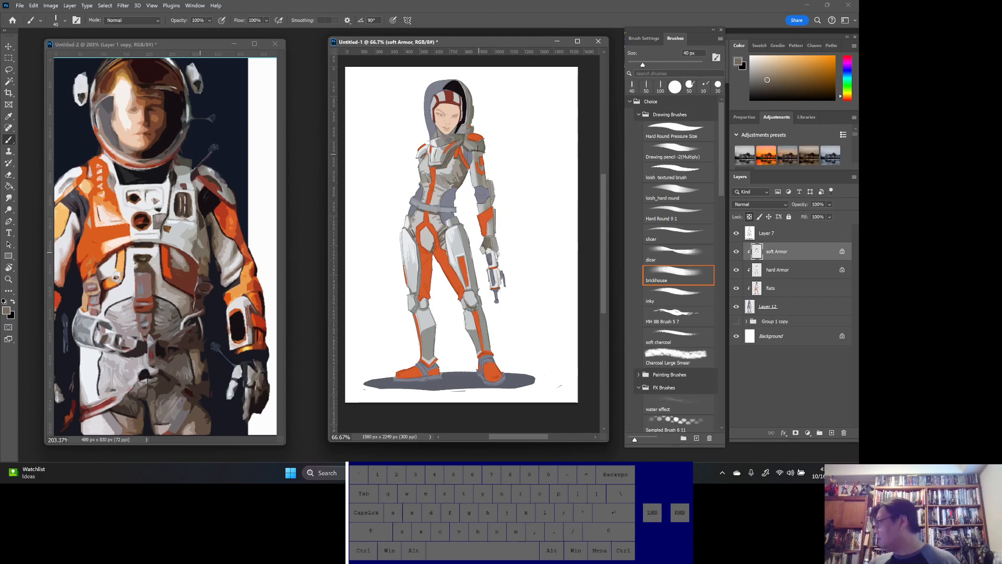
left_click_drag(488, 219, 492, 239)
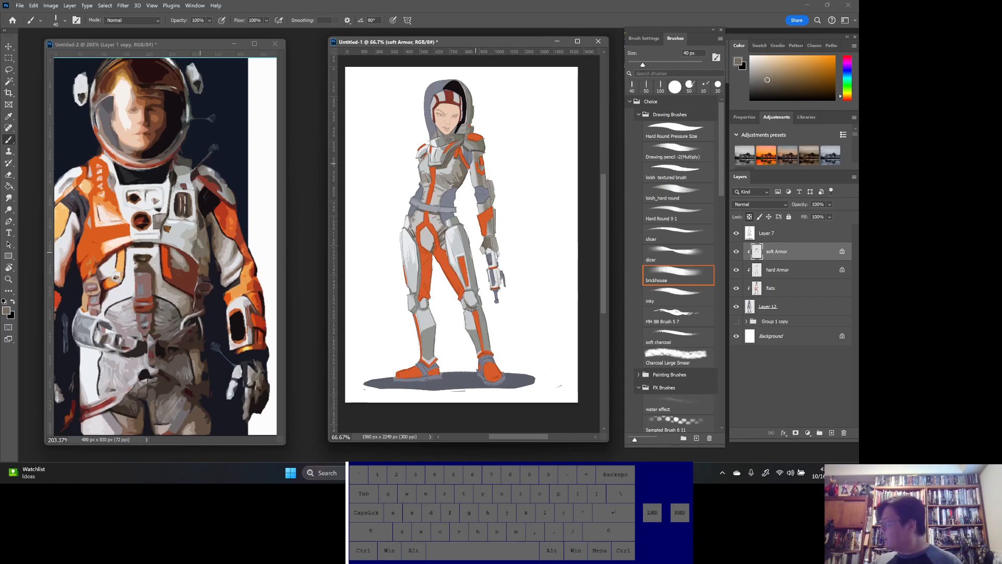
left_click(476, 171, "alt")
left_click_drag(478, 169, 478, 185)
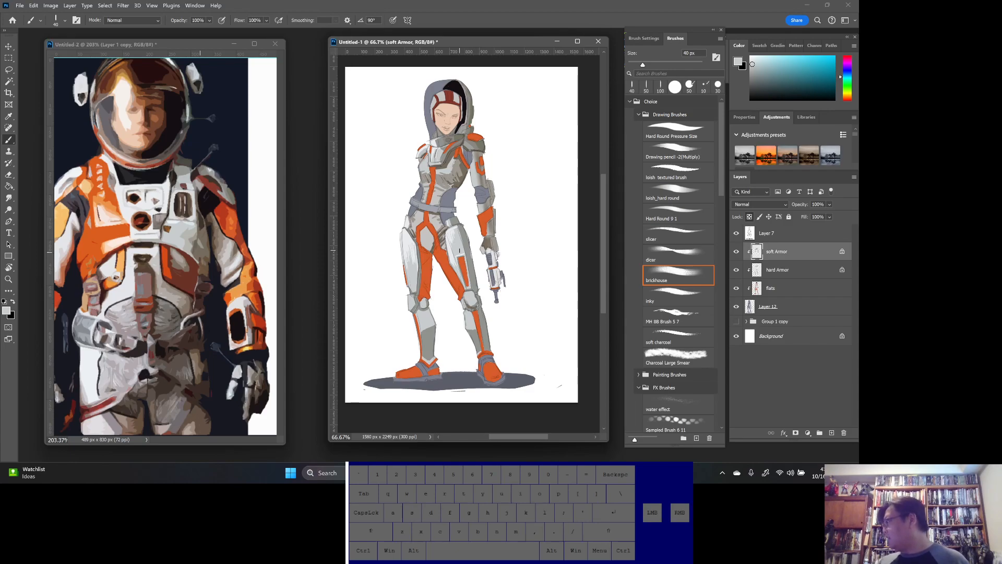
- Touch up the torso shading with light gray sampled from the figure, and undo the last few strokes
key("alt")
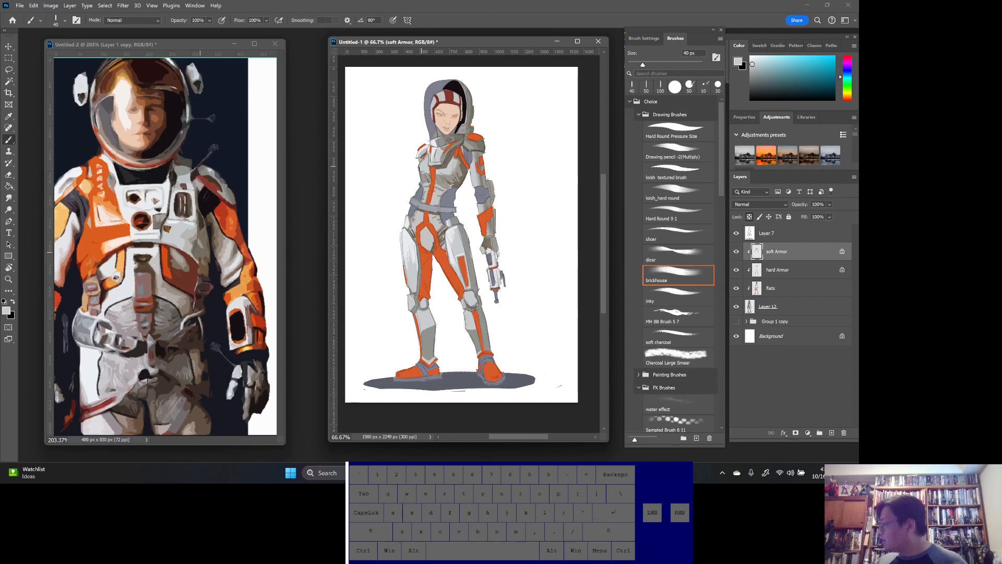
key("alt")
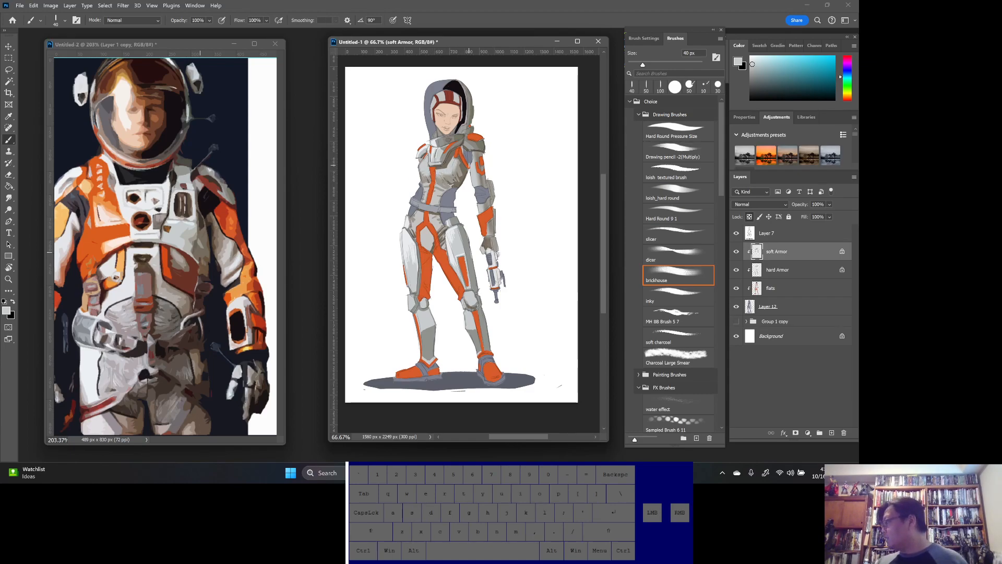
key("alt")
left_click(447, 188, "alt")
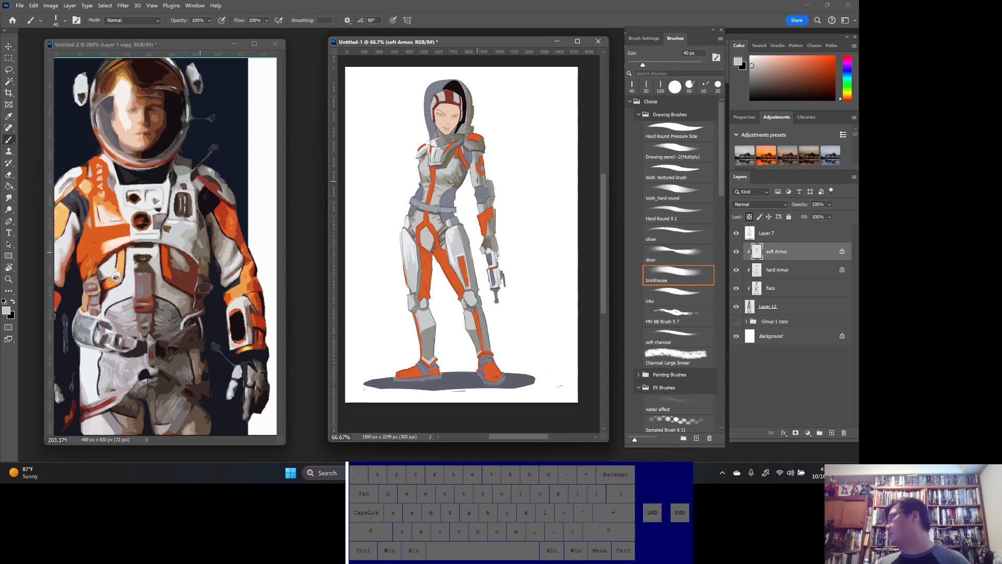
key("ctrl+z")
key("ctrl+z")
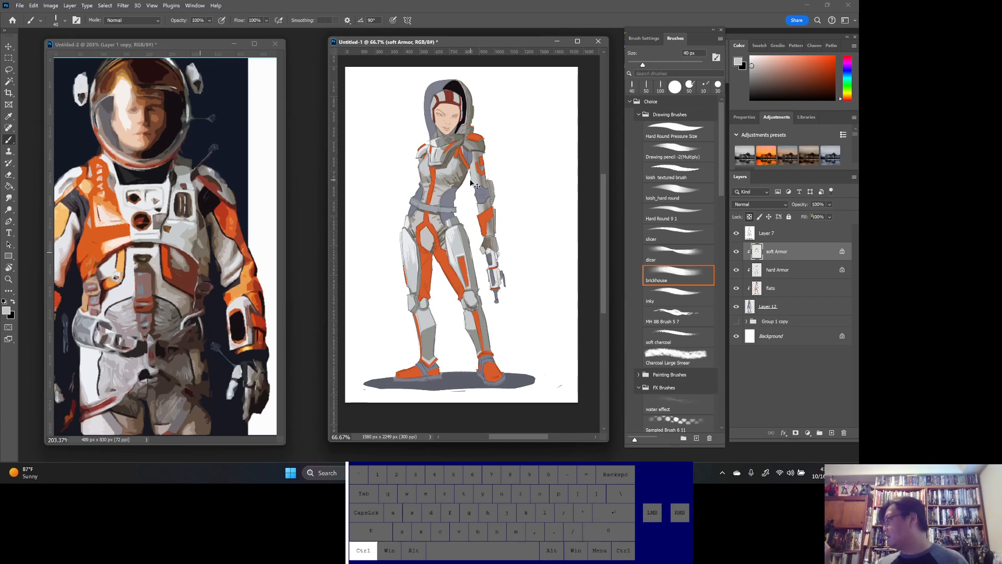
key("ctrl+z")
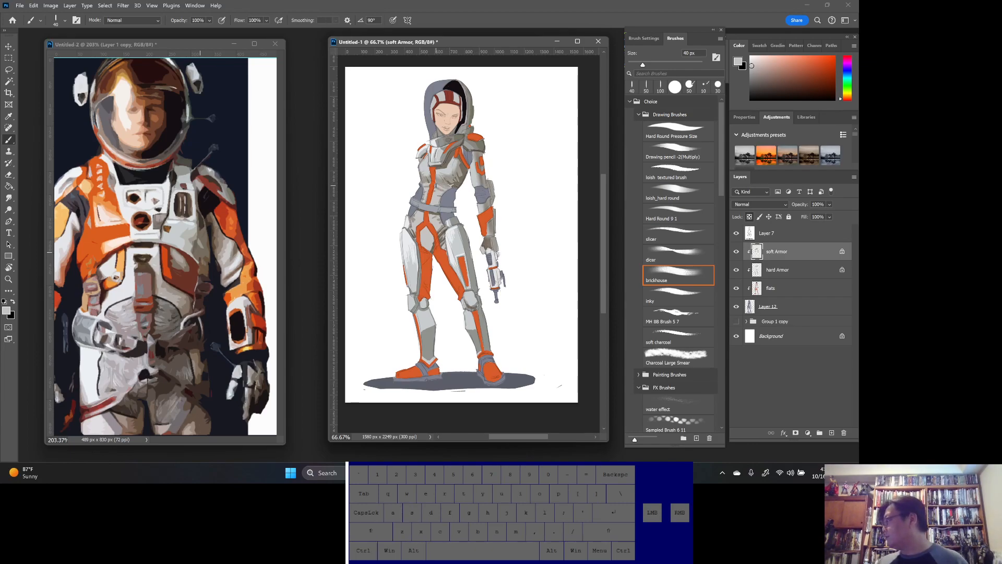
- Rework the torso's fold shadows with sampled light gray, dark brown-gray and mid gray, and toggle the soft Armor layer's visibility to compare
left_click(447, 163, "alt")
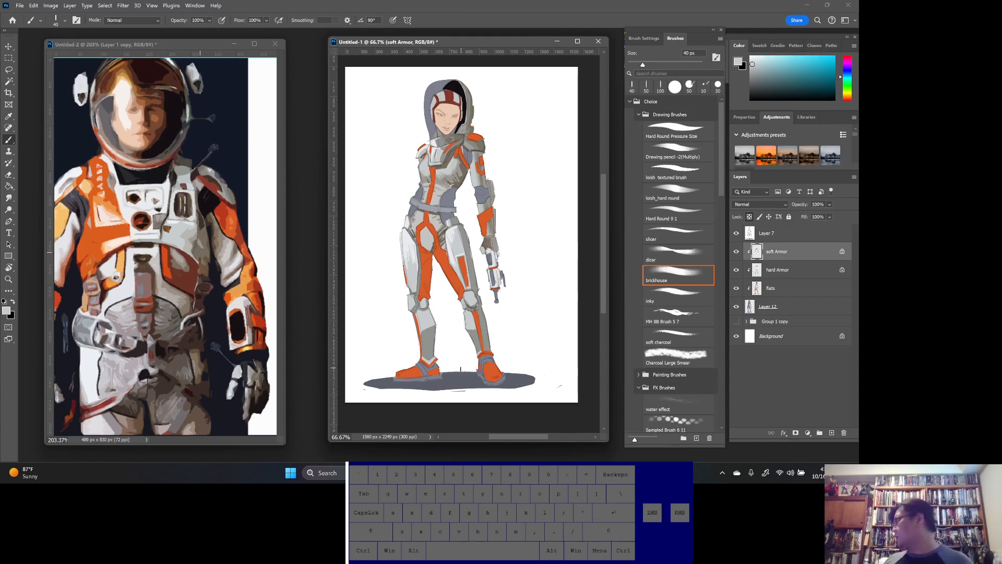
left_click(459, 179, "alt")
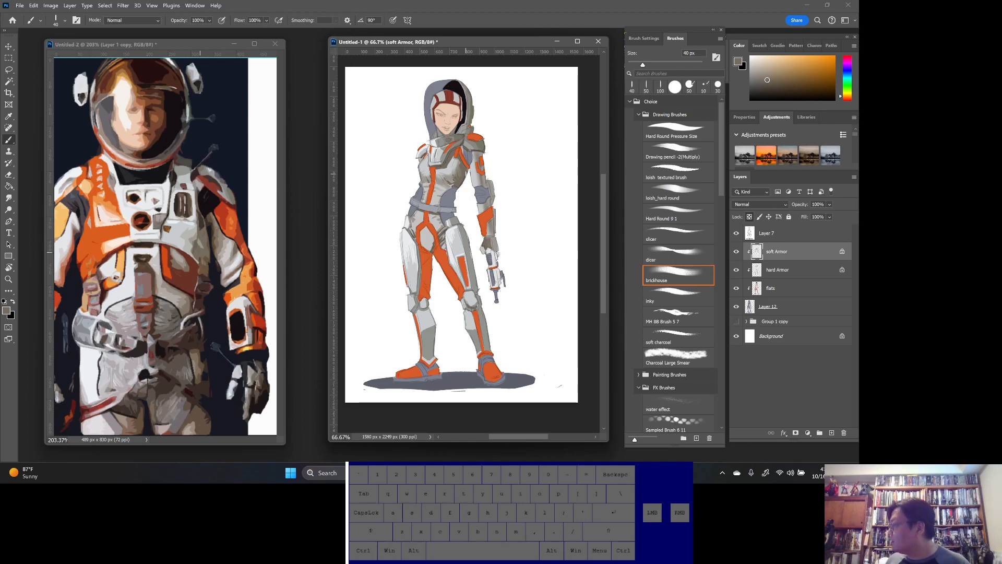
left_click(452, 182, "alt")
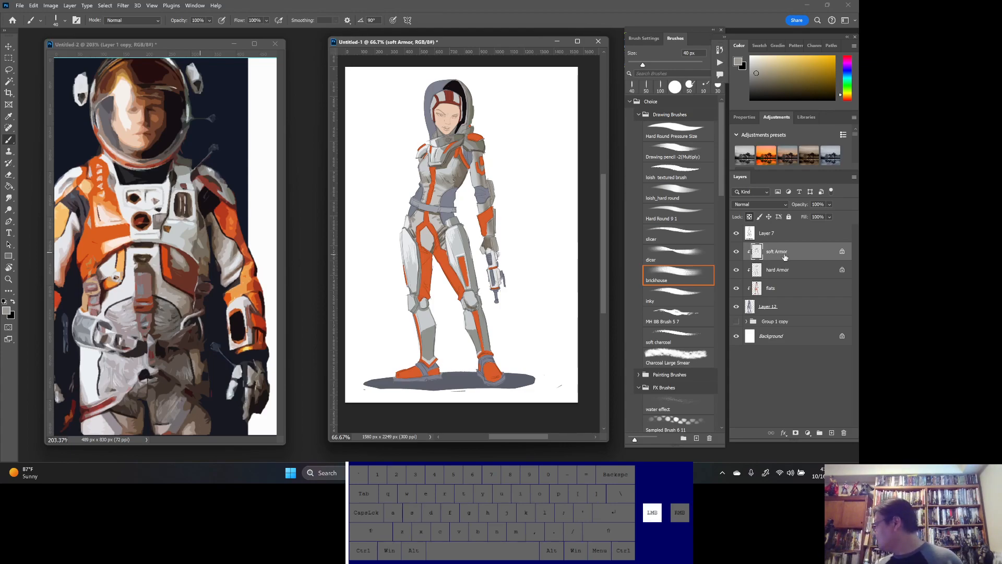
left_click(736, 252)
left_click(736, 253)
left_click(737, 253)
left_click(736, 254)
left_click(778, 255)
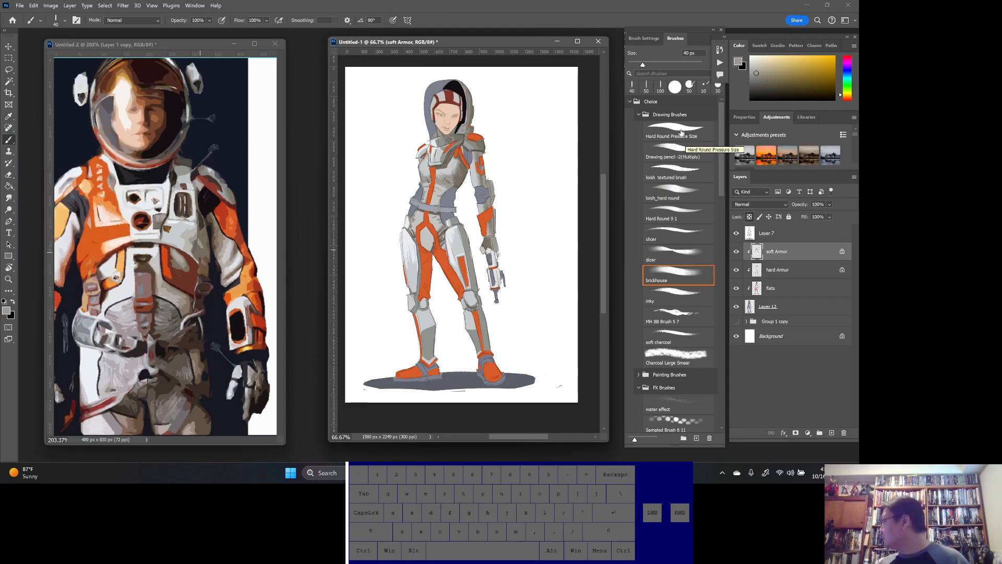
- Switch to the Hard Round 9 1 brush at 25 px and paint torso shadows with dark brown-gray sampled from the figure
left_click(681, 214)
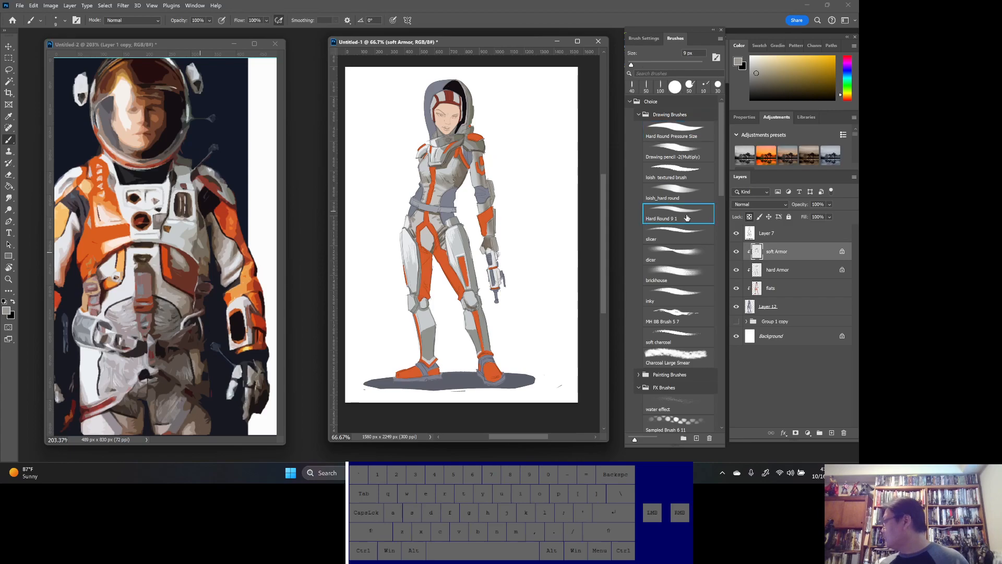
key("alt")
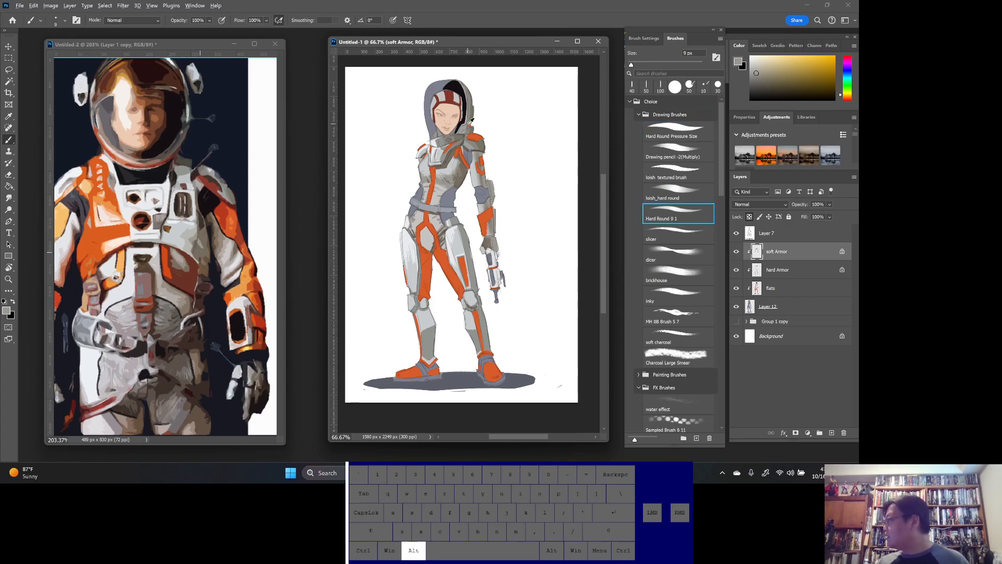
left_click(466, 167, "alt")
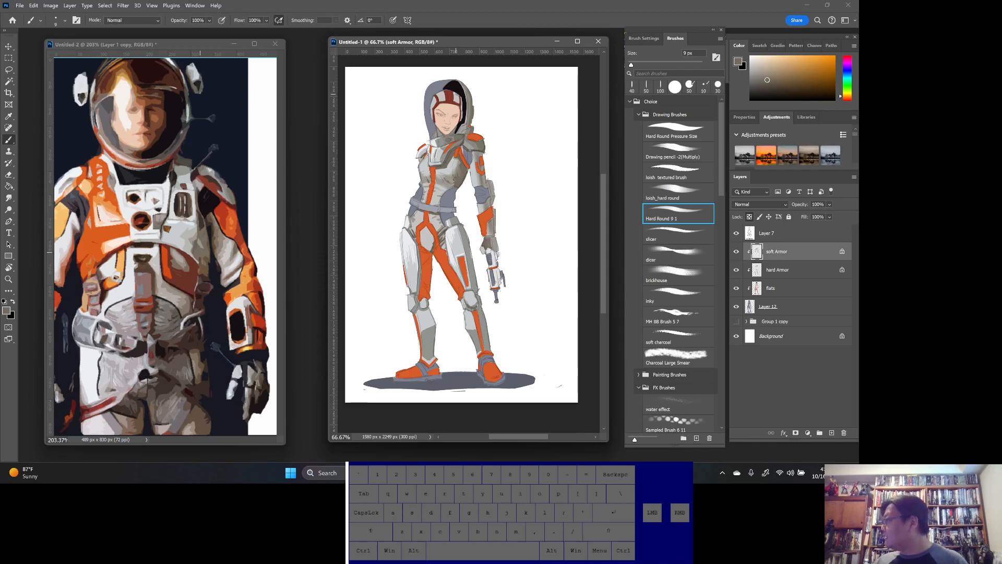
key("bracketright")
key("bracketright")
key("bracketright")
key("bracketright")
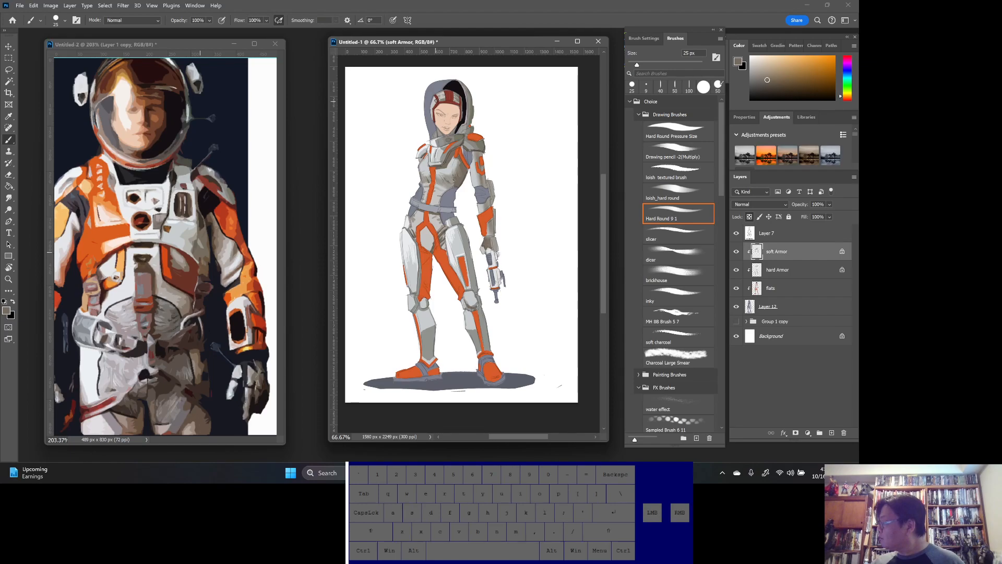
- Refine the torso and hip shading with mid gray and light gray sampled from the figure
key("alt")
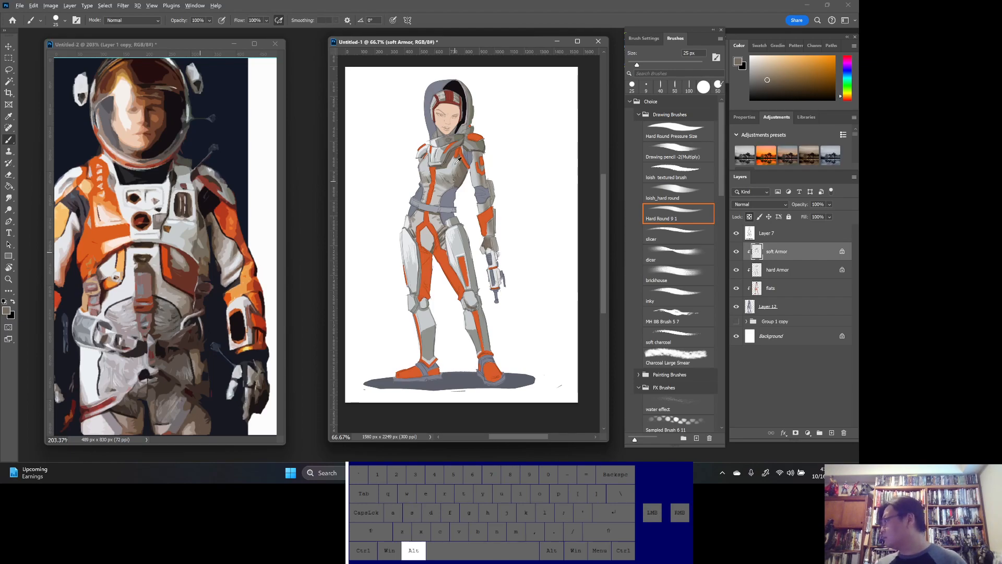
left_click(445, 177, "alt")
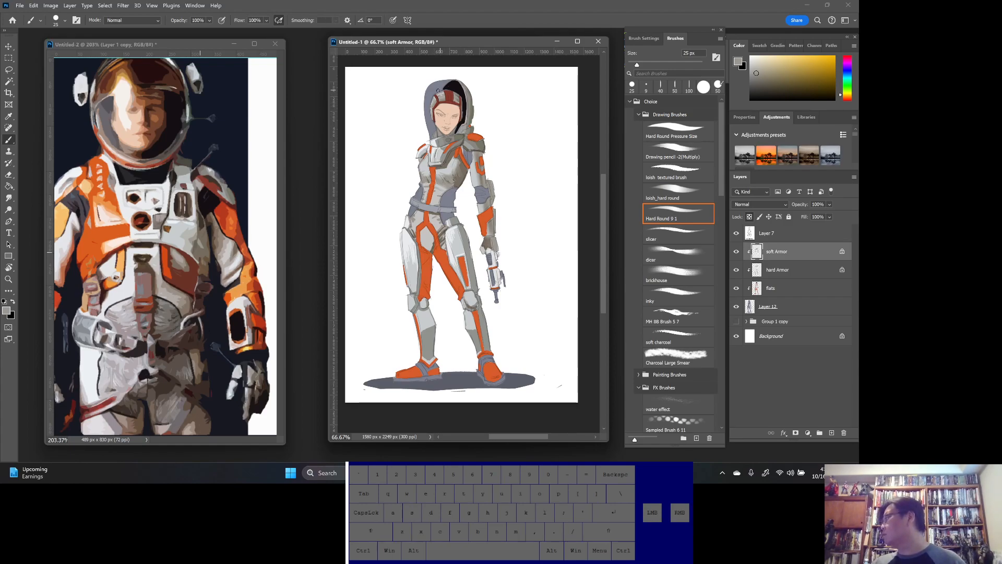
left_click(429, 235, "alt")
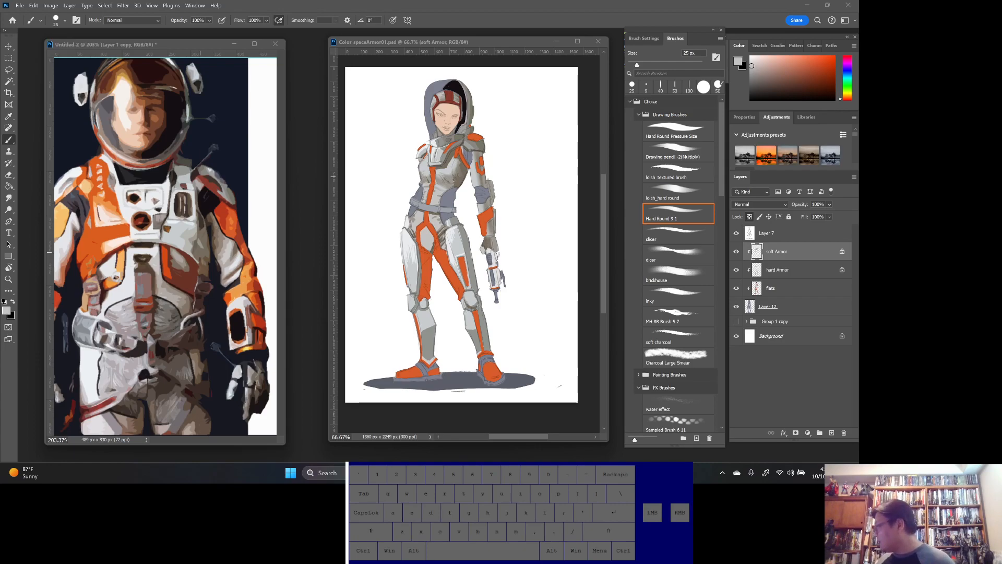
- On the flats layer, select the orange areas of both boots and the ankle and shin accents with the Magic Wand
left_click(777, 252)
left_click(780, 255)
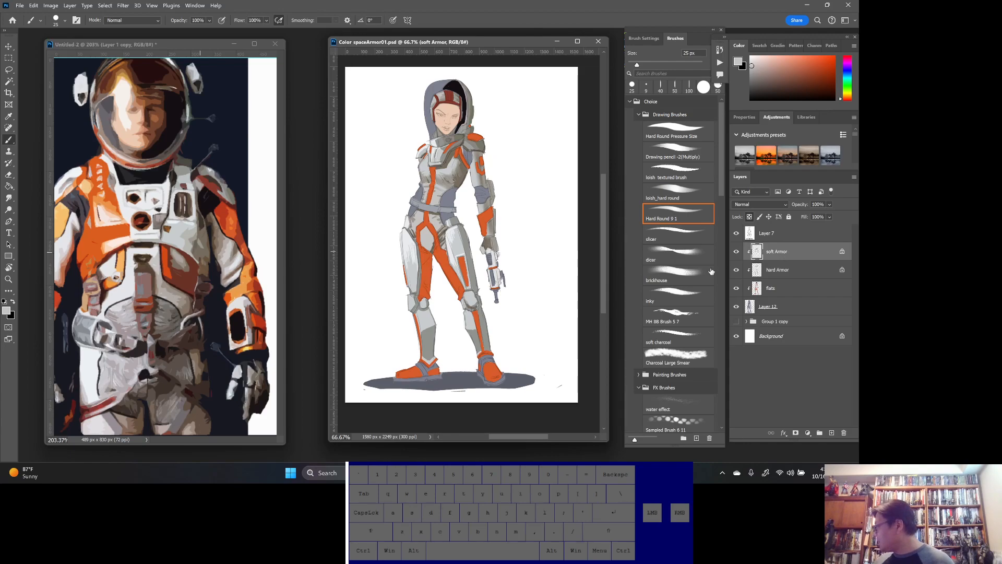
left_click(782, 294)
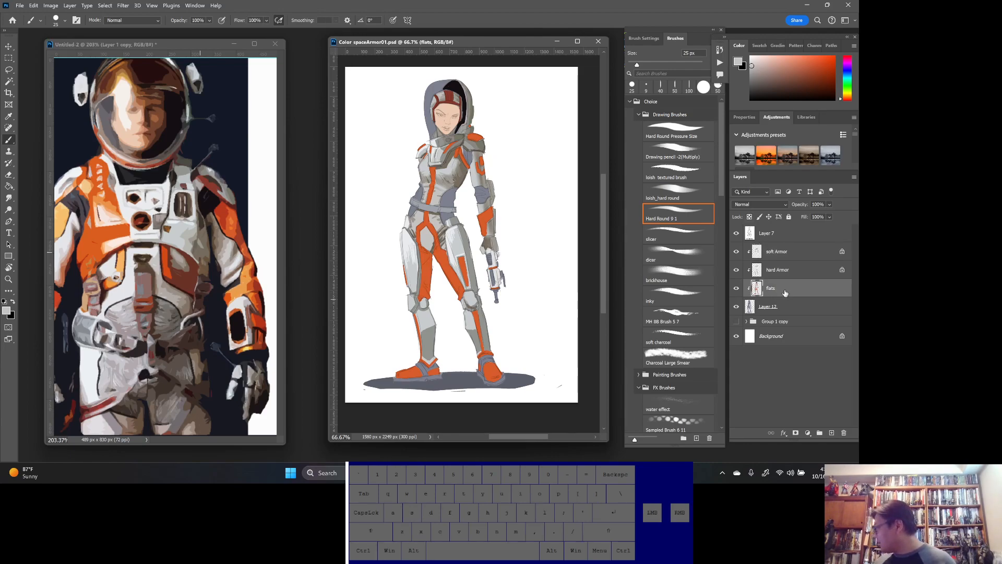
left_click(8, 82)
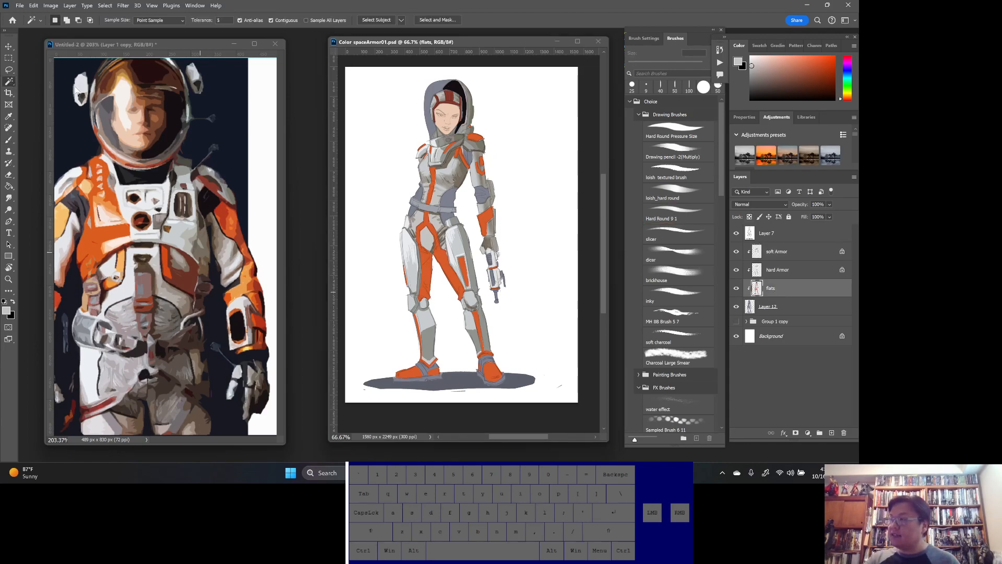
left_click(488, 379)
left_click(414, 373, "shift")
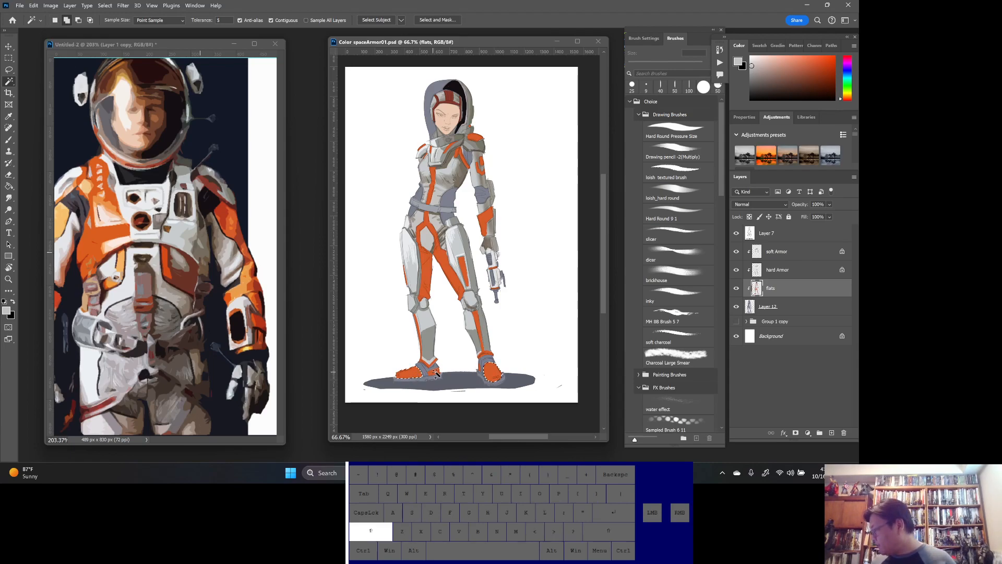
left_click(430, 369, "shift")
left_click(487, 358, "shift")
- Add the orange thigh panels, gun-arm forearm and sleeve accents, and shoulder pad to the selection
left_click(463, 274, "shift")
left_click(451, 269, "shift")
left_click(484, 220, "shift")
left_click(481, 169, "shift")
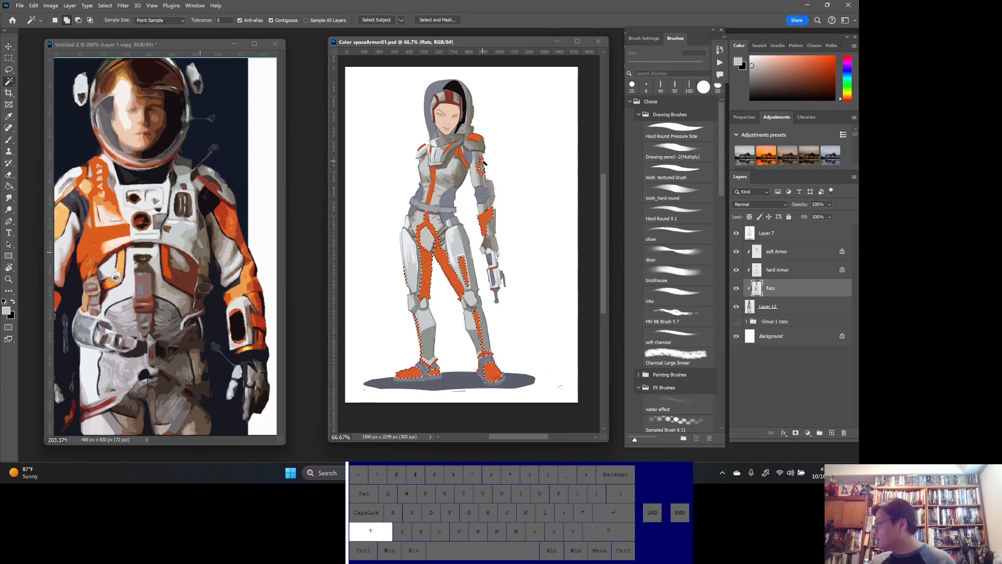
left_click(477, 140, "shift")
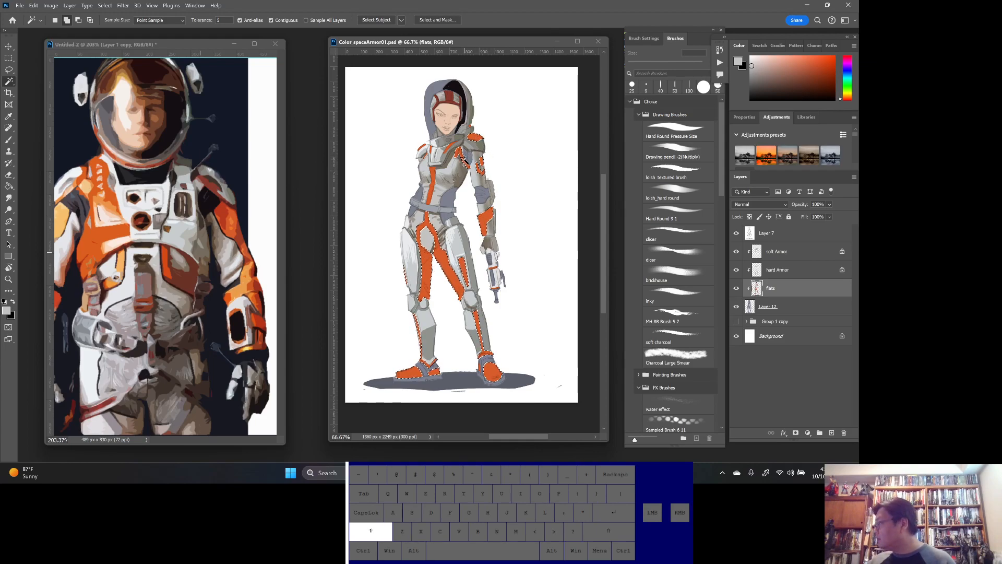
- Add the headpiece's red stripe and the orange chest, midline and collar accents to the selection
left_click(451, 149, "shift")
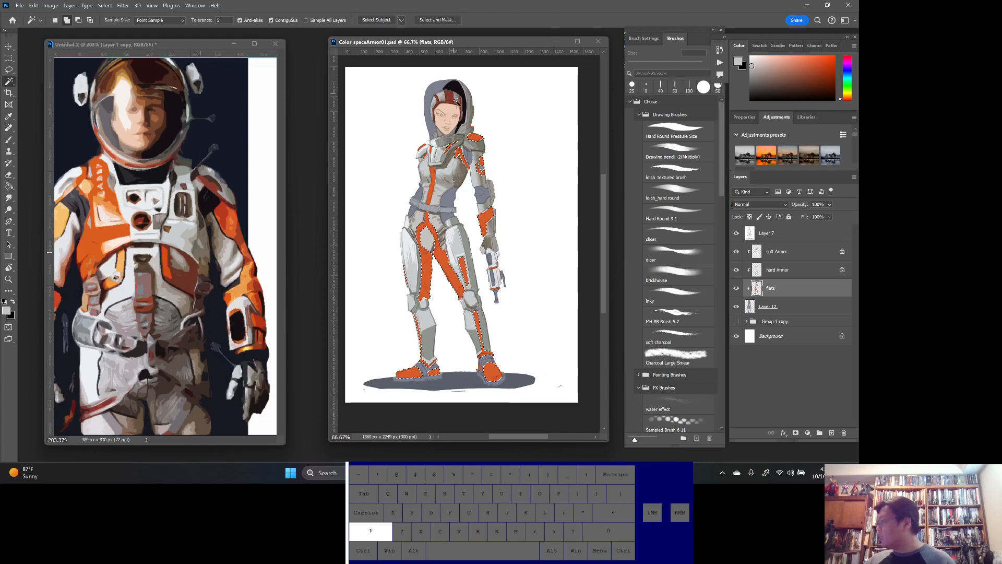
left_click(449, 95, "shift")
left_click(434, 191, "shift")
left_click(430, 150, "shift")
left_click(422, 148, "shift")
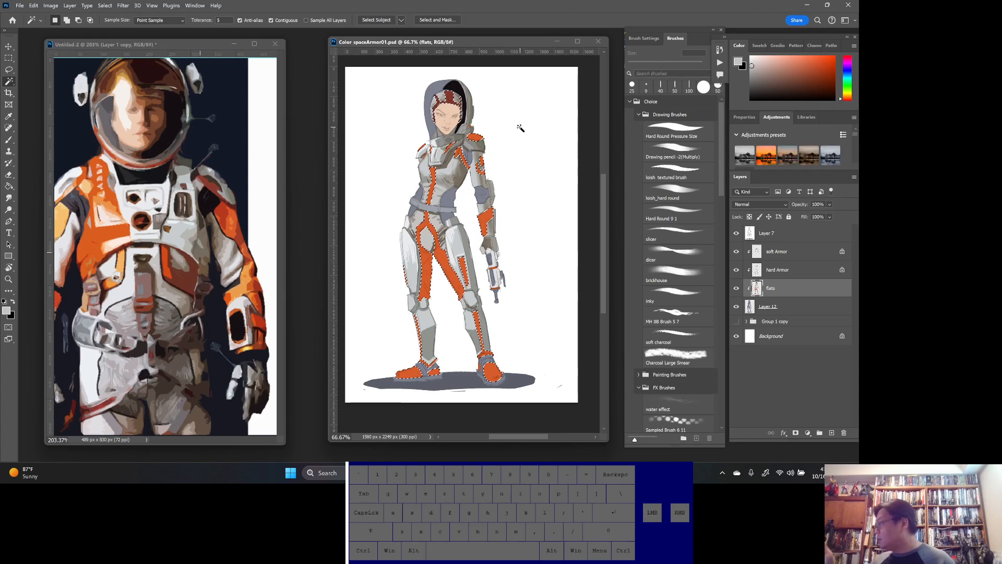
- Add the remaining small orange details on the upper body and the gun's orange bands to the selection
left_click(452, 144, "ctrl")
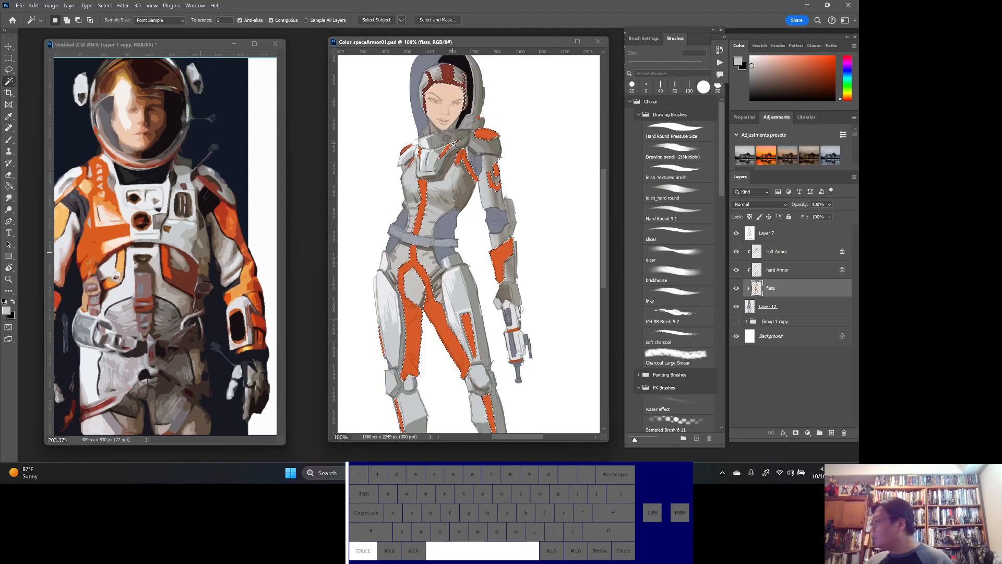
left_click(452, 144, "ctrl")
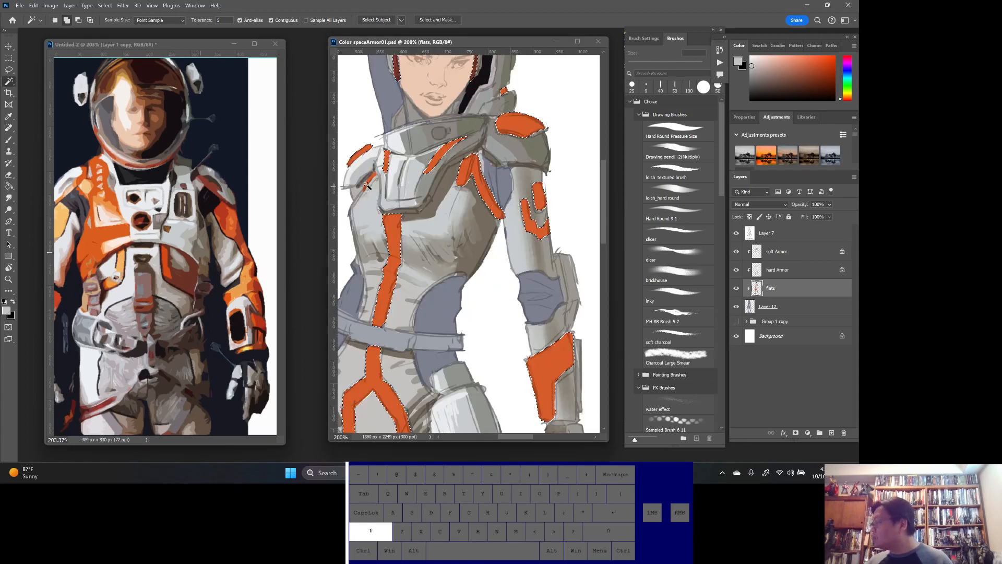
left_click(446, 267, "ctrl+alt")
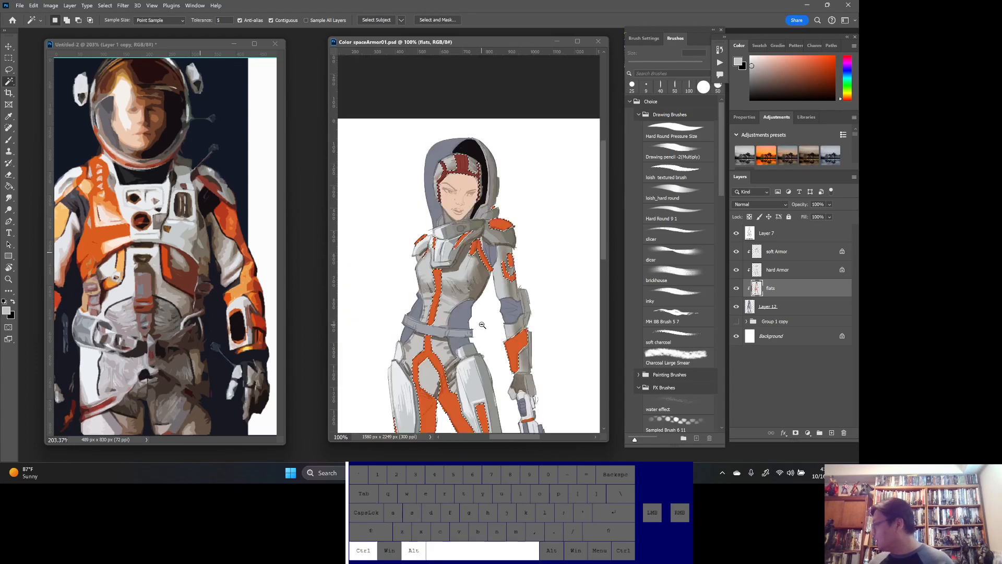
left_click(446, 267, "ctrl+alt")
left_click_drag(502, 178, 503, 267)
left_click(503, 268, "ctrl")
left_click(495, 281, "ctrl")
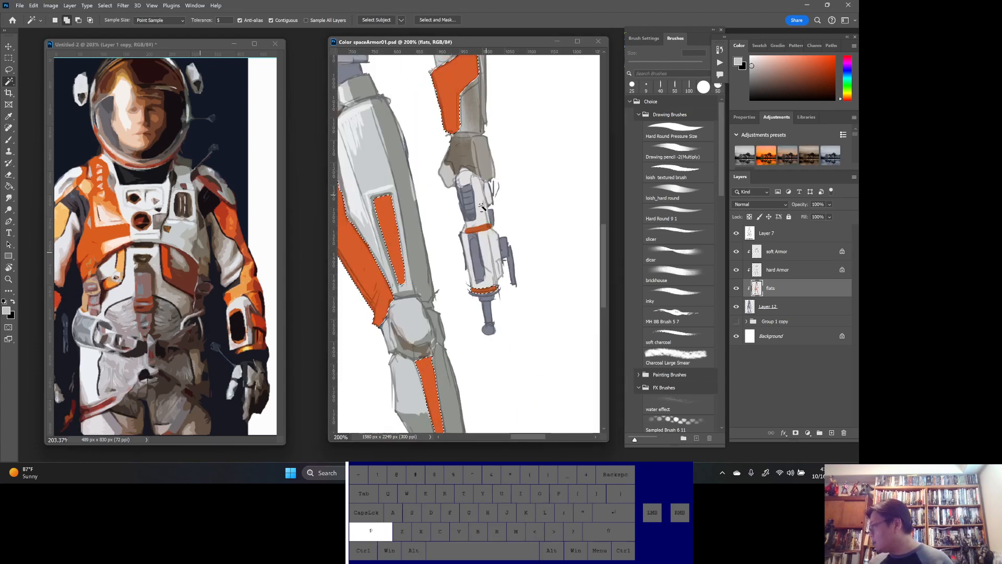
left_click(452, 306, "ctrl+alt")
left_click(452, 307, "ctrl+alt")
left_click(452, 307, "ctrl+alt")
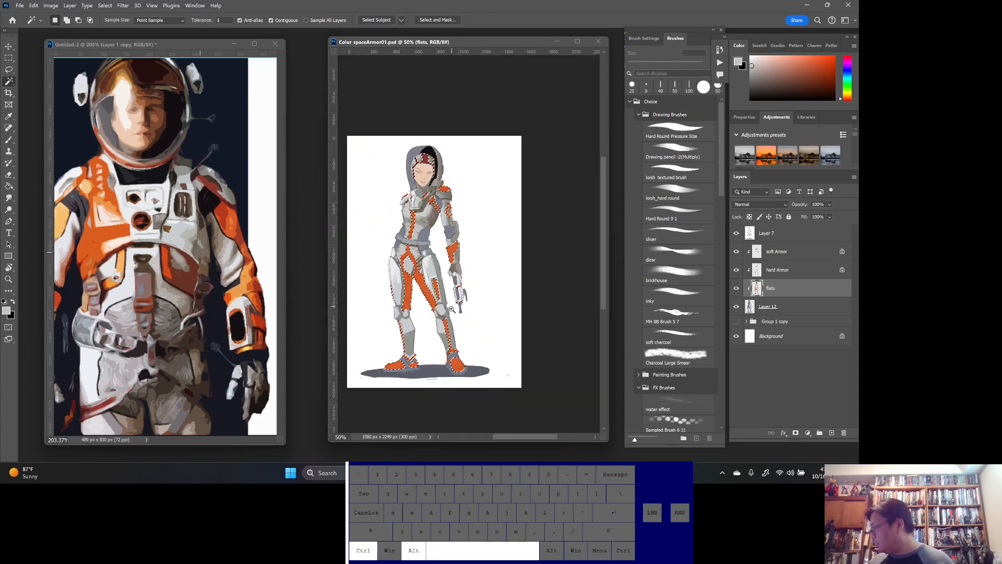
left_click_drag(474, 331, 503, 345)
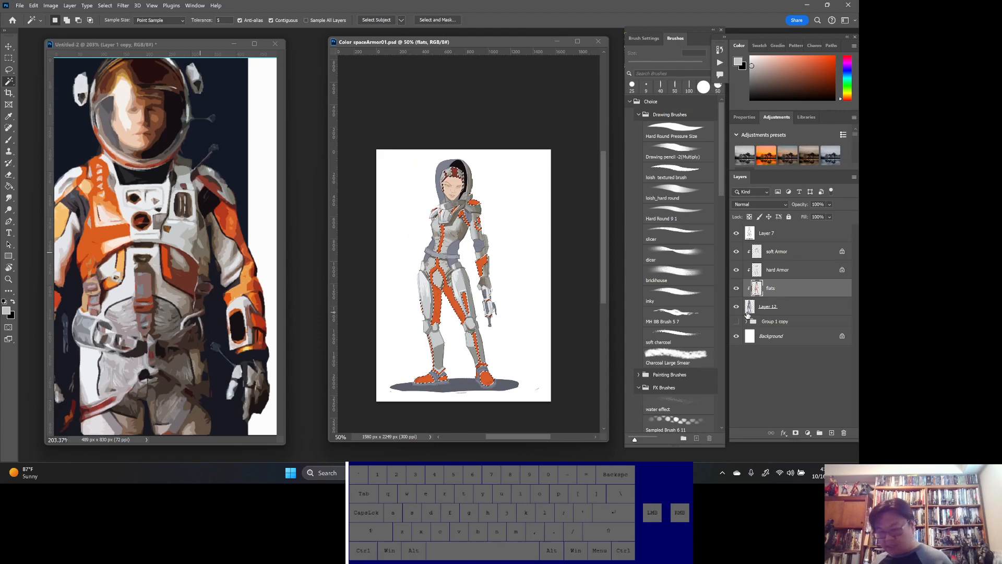
- Create a clipped layer named Accent color above the soft Armor layer and choose the Hard Round 9 1 brush
left_click(832, 434)
key("alt")
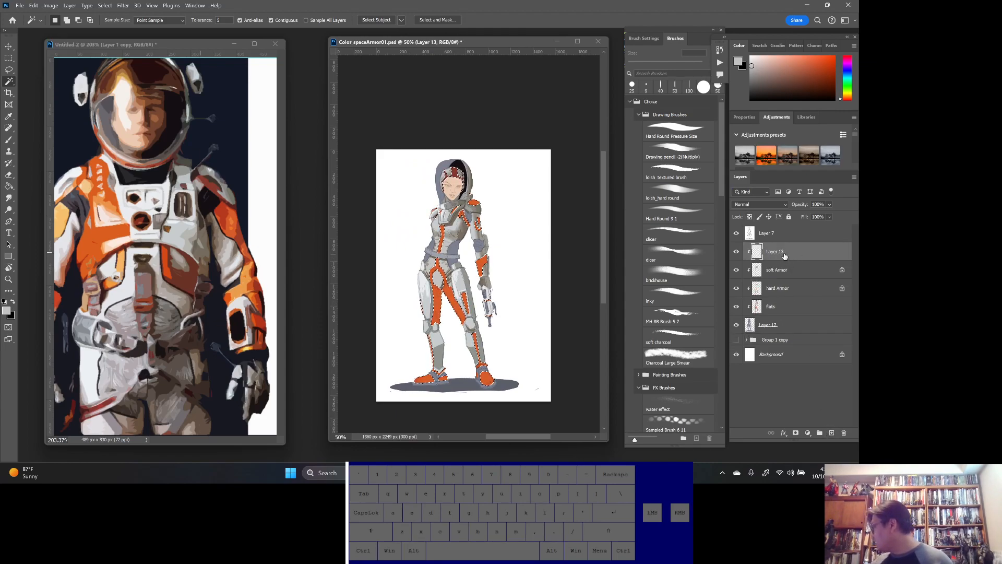
double_click(778, 253)
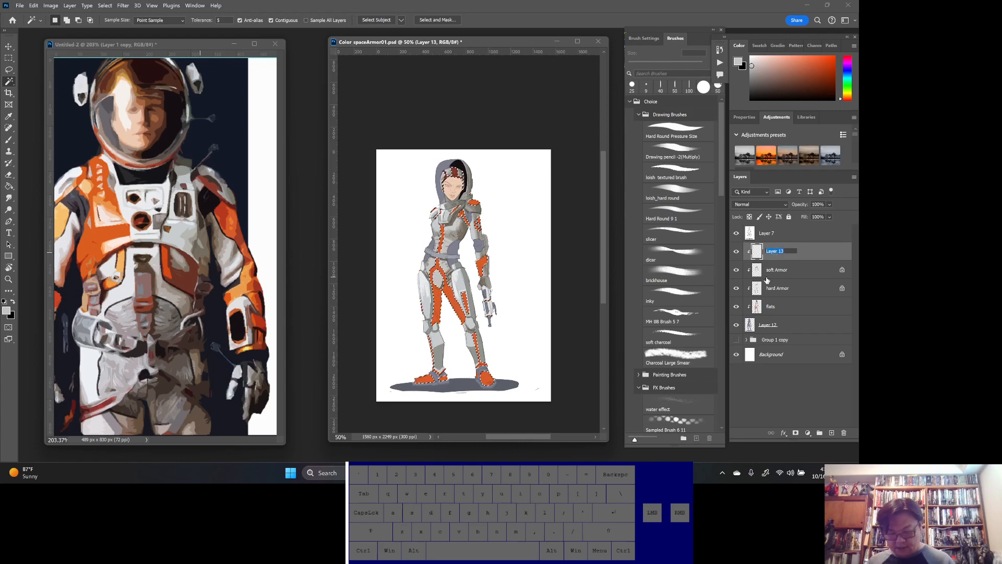
type("Accent color")
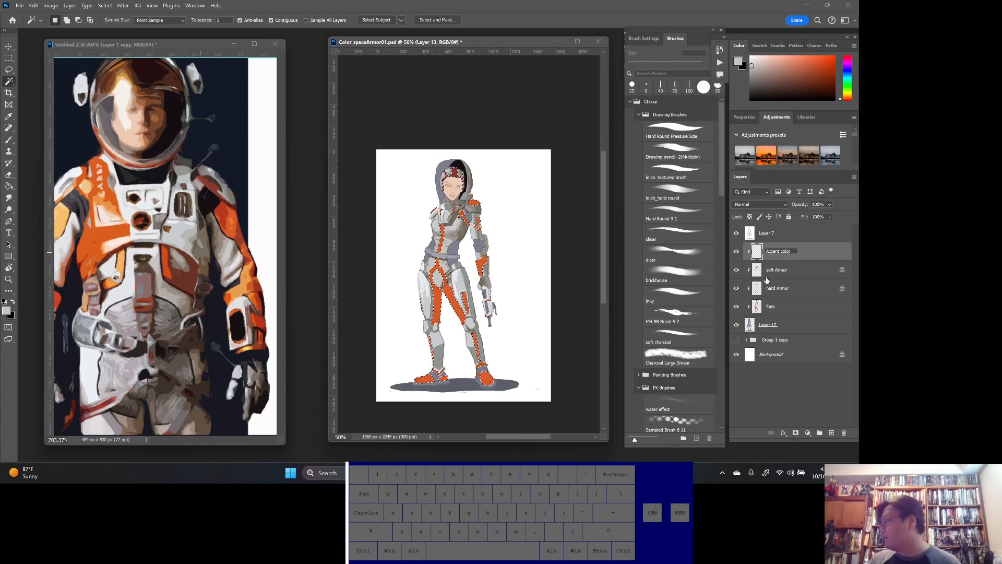
left_click(814, 250)
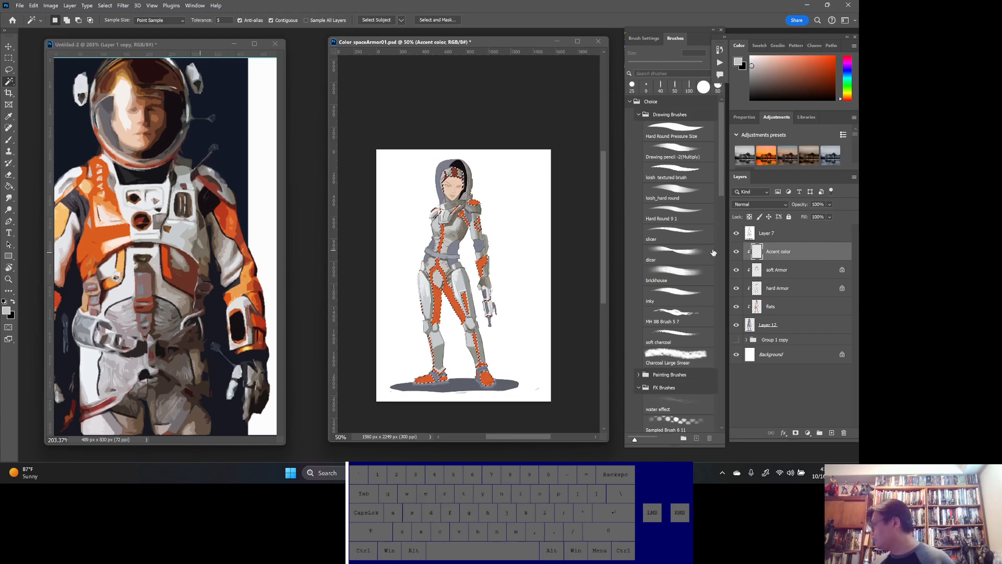
left_click(662, 214)
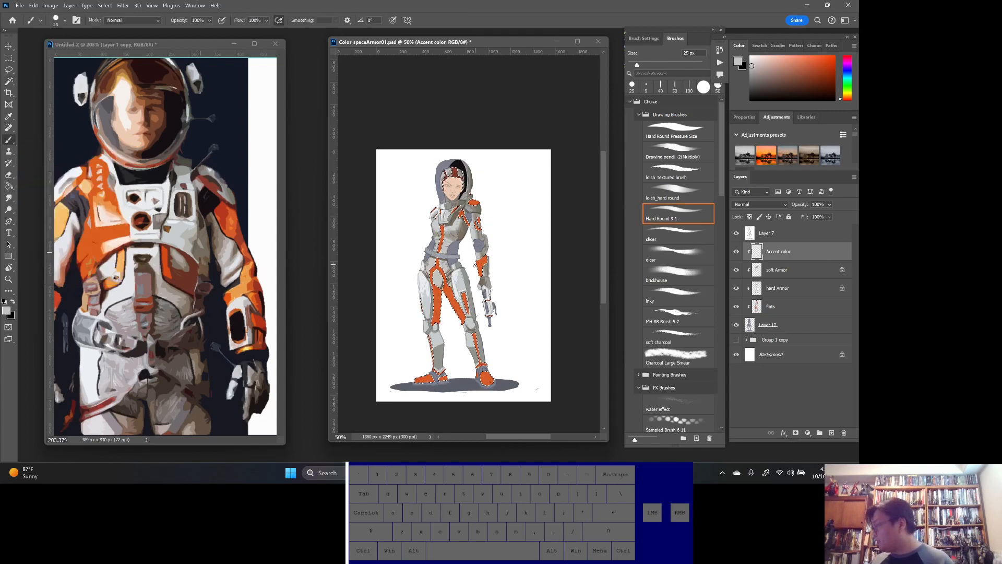
- Fill the selected accent areas with the character's orange, and paint the headpiece stripe its dark red with a 90 px brush
key("alt")
left_click(454, 290, "alt")
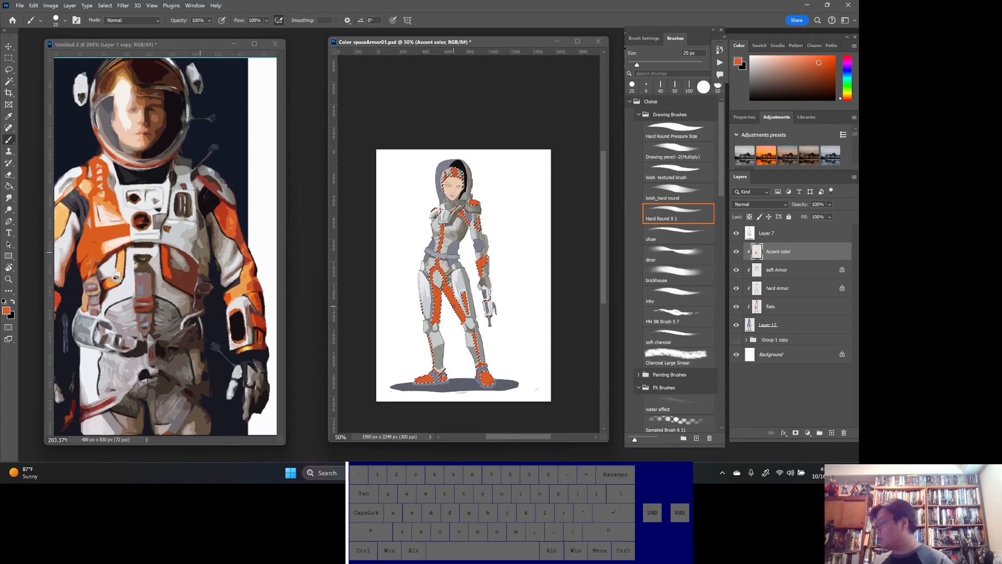
left_click(737, 252)
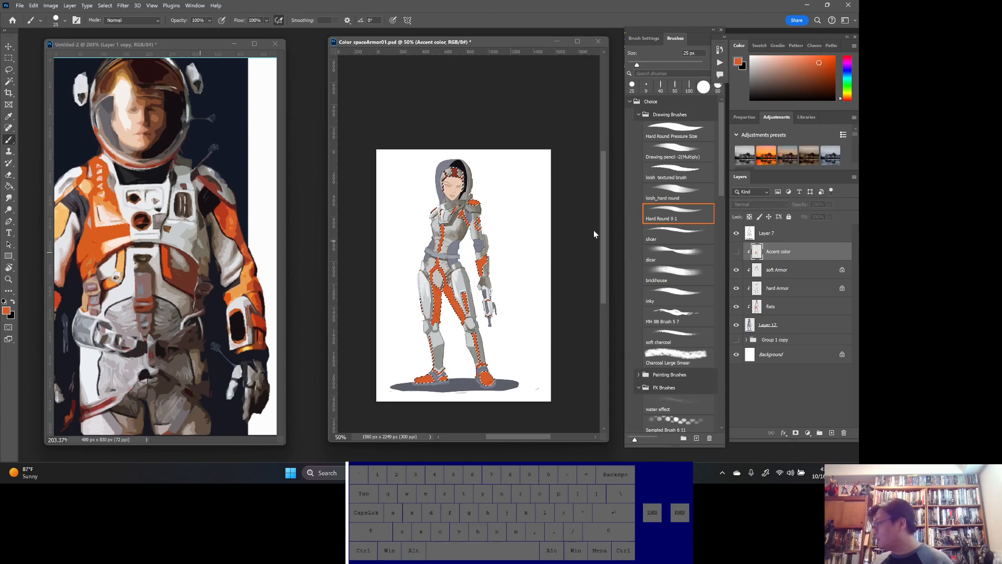
left_click(455, 170, "alt")
left_click(736, 251)
key("]")
key("]")
key("]")
key("]")
key("]")
key("]")
key("]")
key("]")
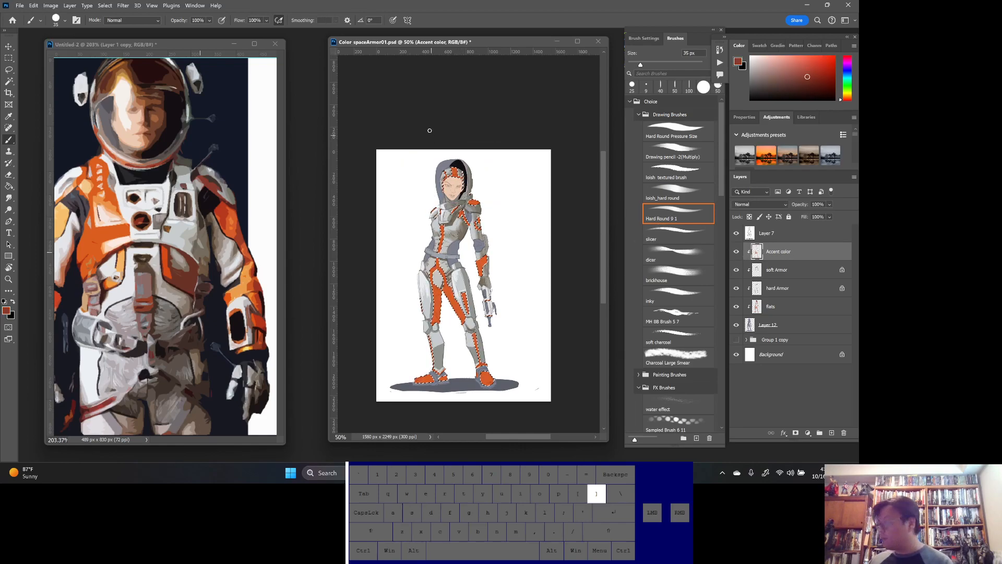
key("]")
left_click_drag(460, 166, 434, 176)
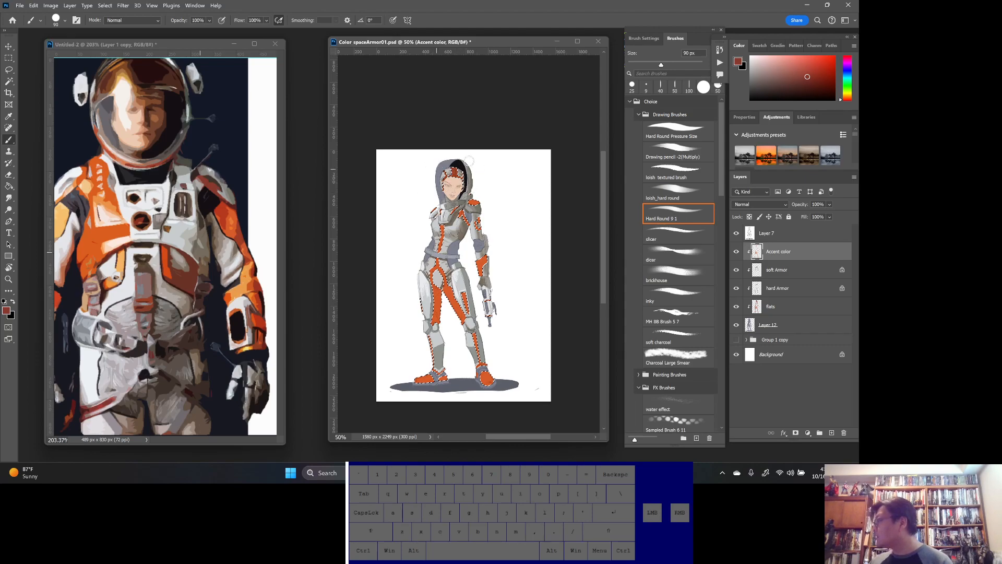
- Clear the selection and lock the transparent pixels of the Accent color layer
key("ctrl+d")
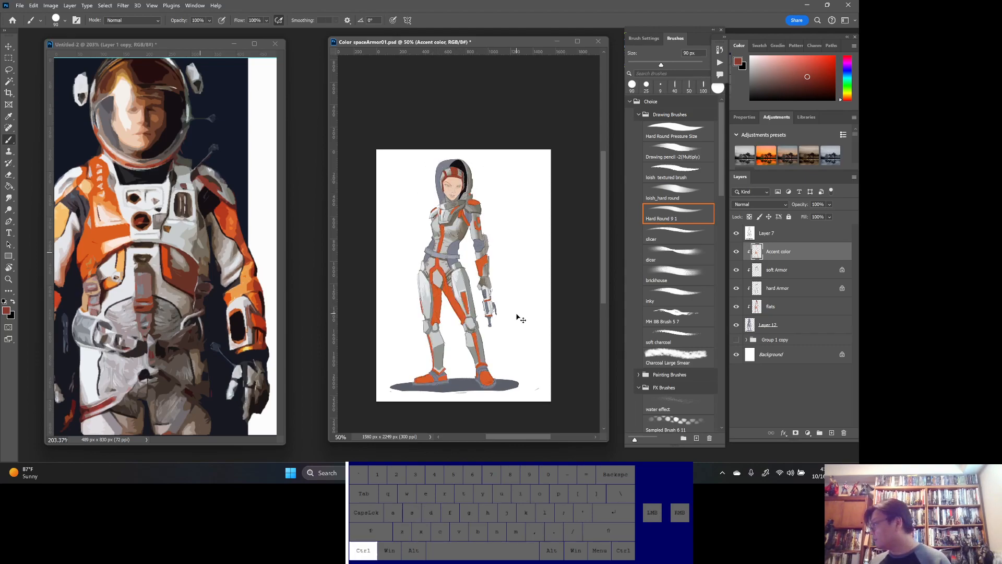
left_click(486, 290)
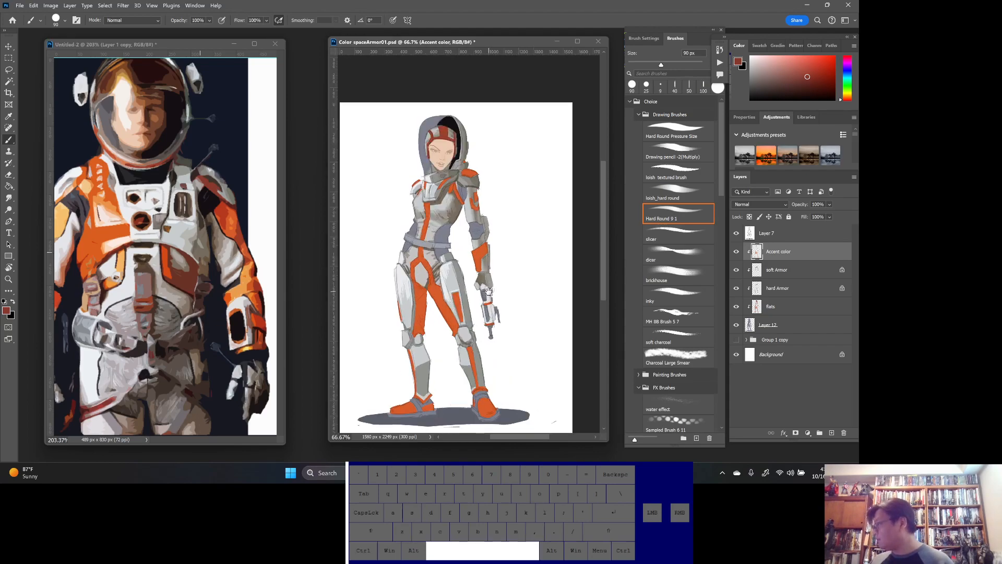
left_click(749, 217)
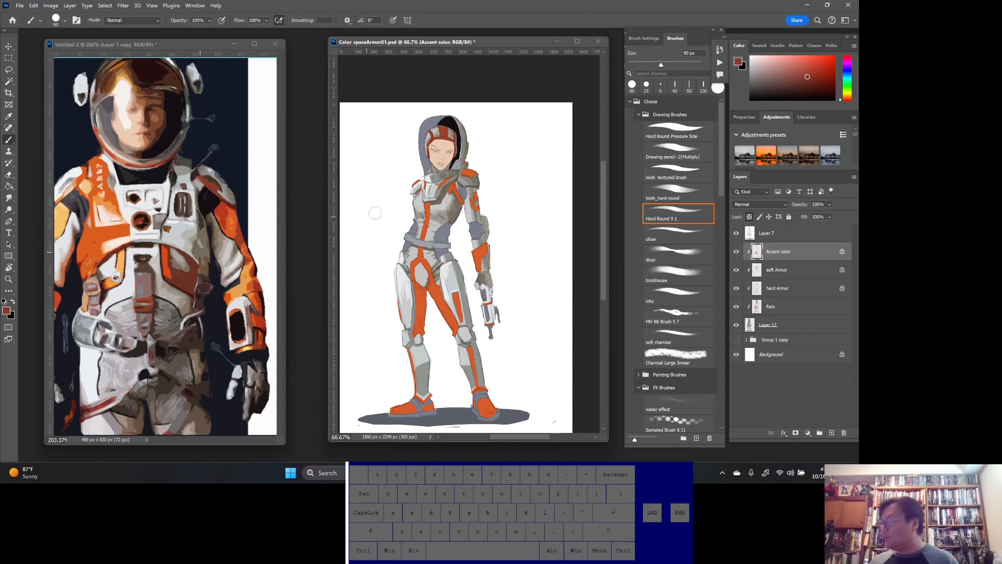
- Paint light orange highlights on the chest and midline accents with a 50 px brush, sampling the astronaut suit's brightest orange
key("bracketleft")
key("bracketleft")
key("bracketleft")
key("bracketleft")
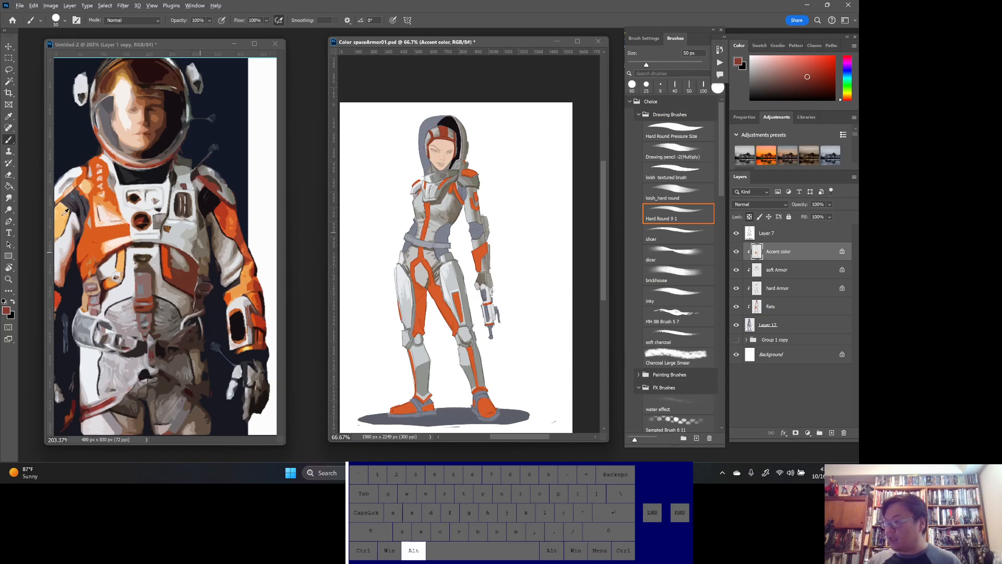
left_click(101, 173, "alt")
left_click(107, 191, "alt")
left_click(61, 215, "alt")
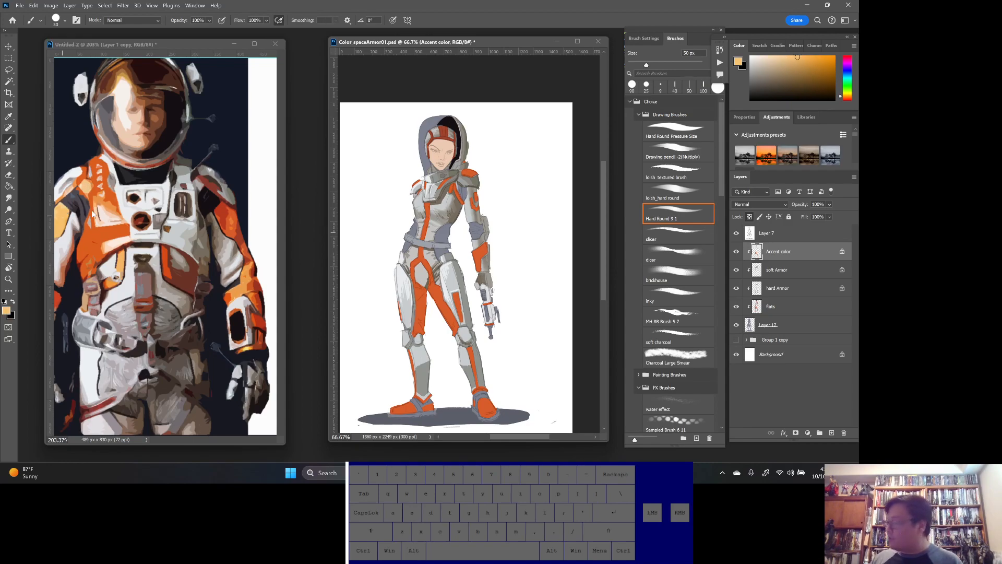
left_click_drag(416, 182, 431, 204)
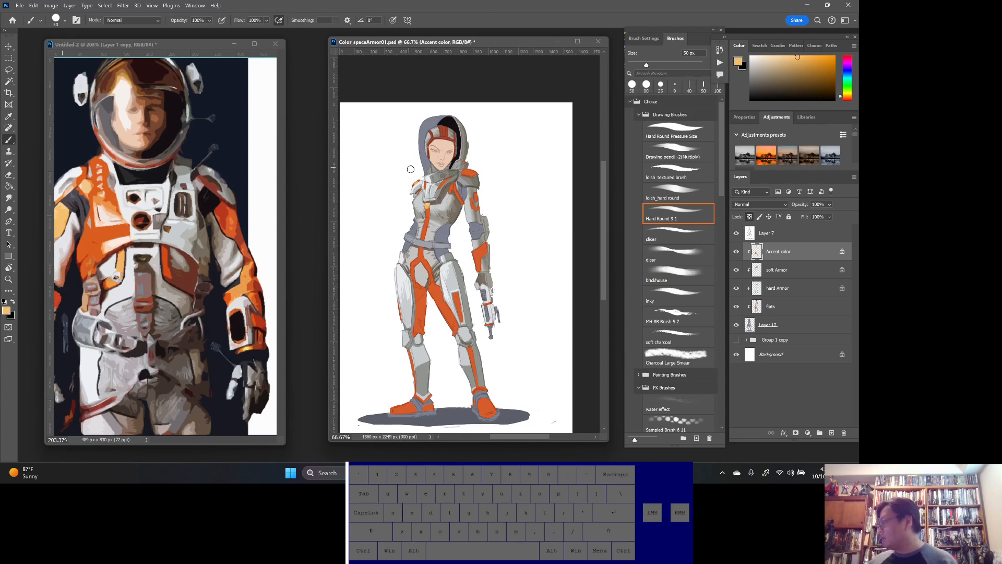
left_click_drag(416, 182, 418, 181)
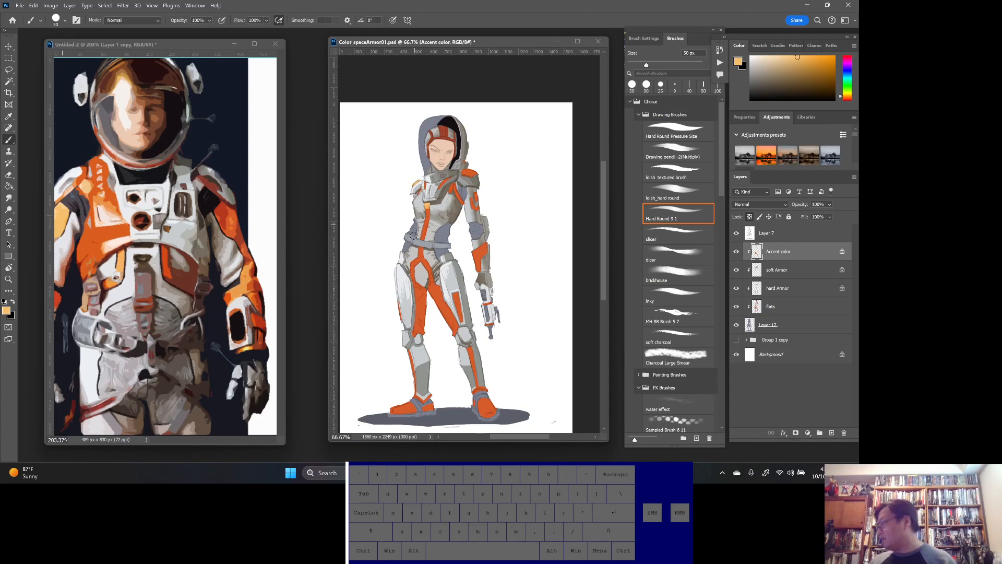
left_click_drag(426, 221, 432, 220)
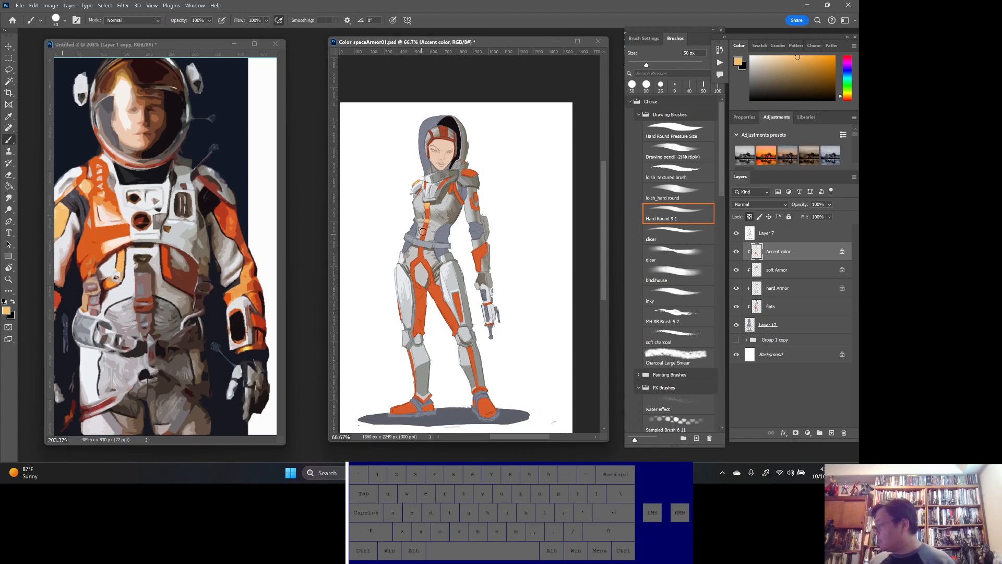
left_click(422, 233, "alt")
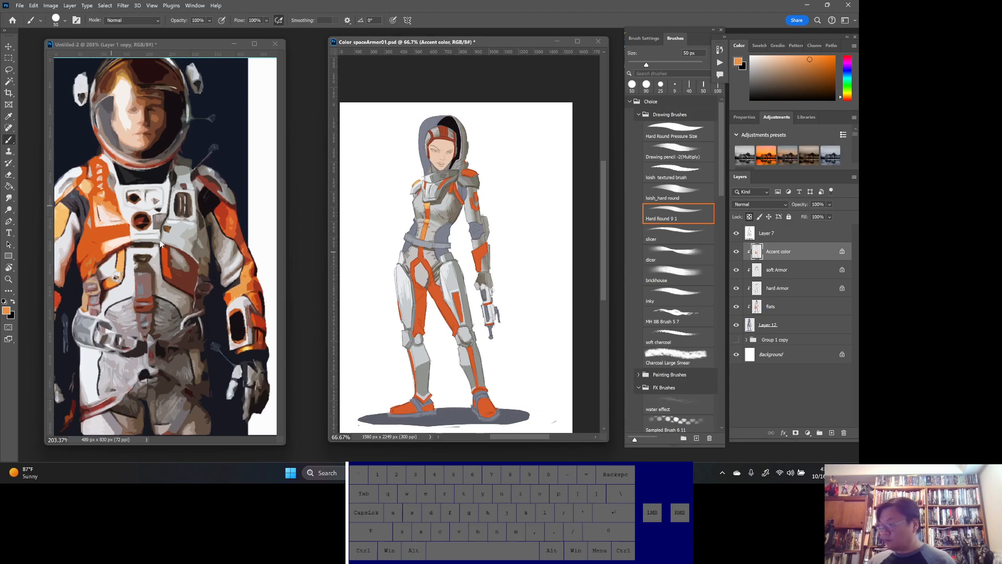
left_click_drag(438, 272, 433, 280)
key("ctrl+z")
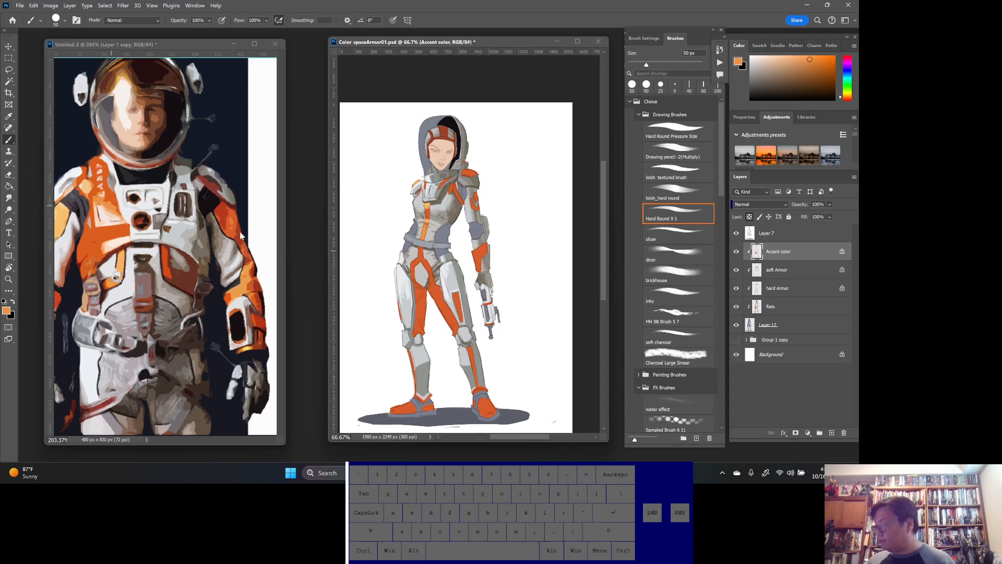
left_click(241, 237, "alt")
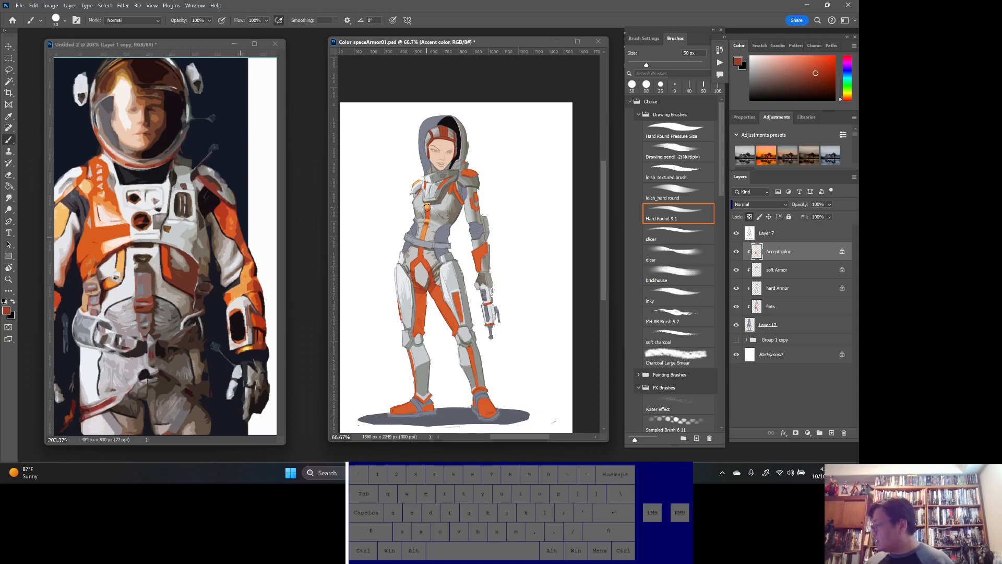
key("ctrl+z")
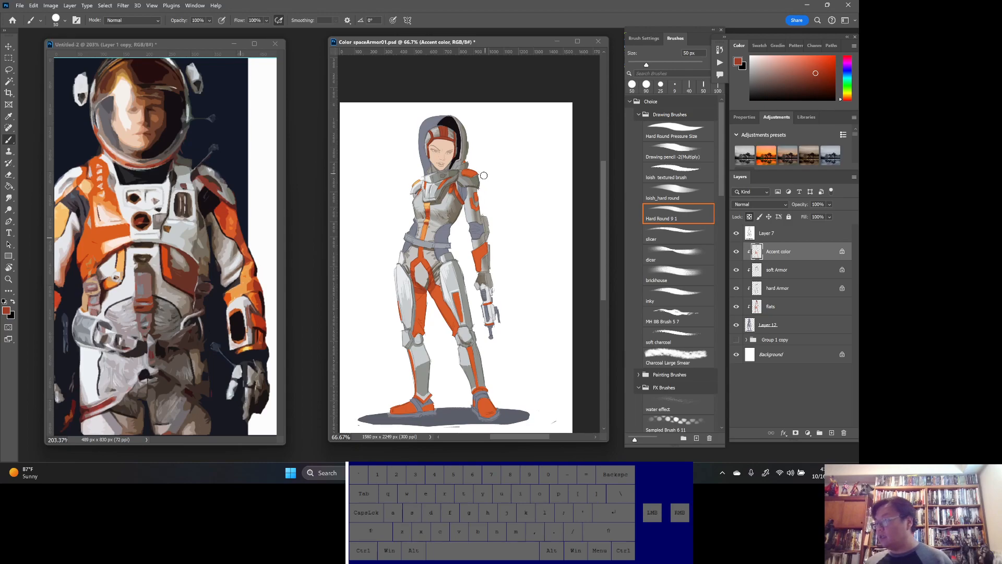
- Shade the orange shoulder pad on the gun-arm side with dark red and brighter orange sampled from the astronaut's shoulder and sleeve
left_click(215, 183, "alt")
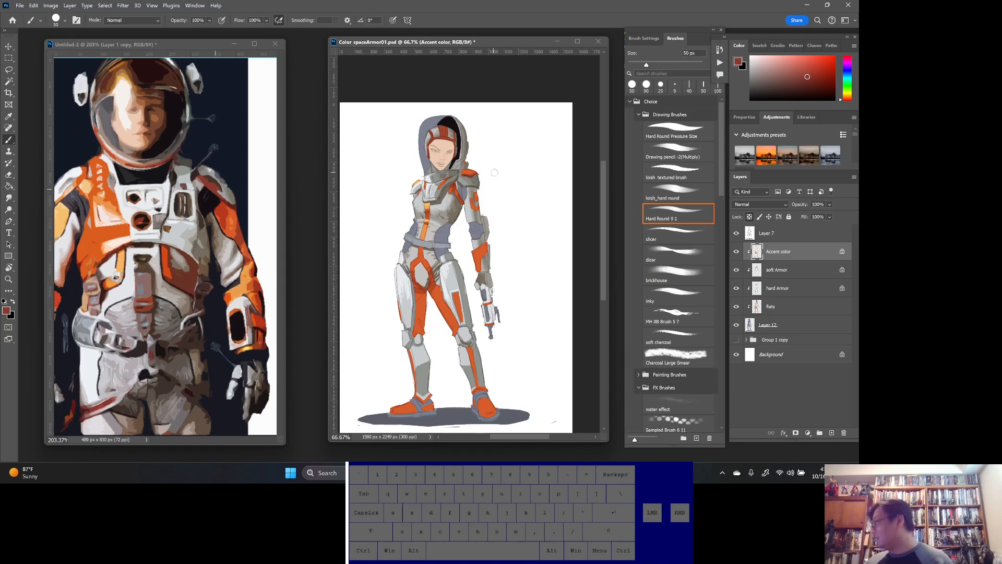
key("alt")
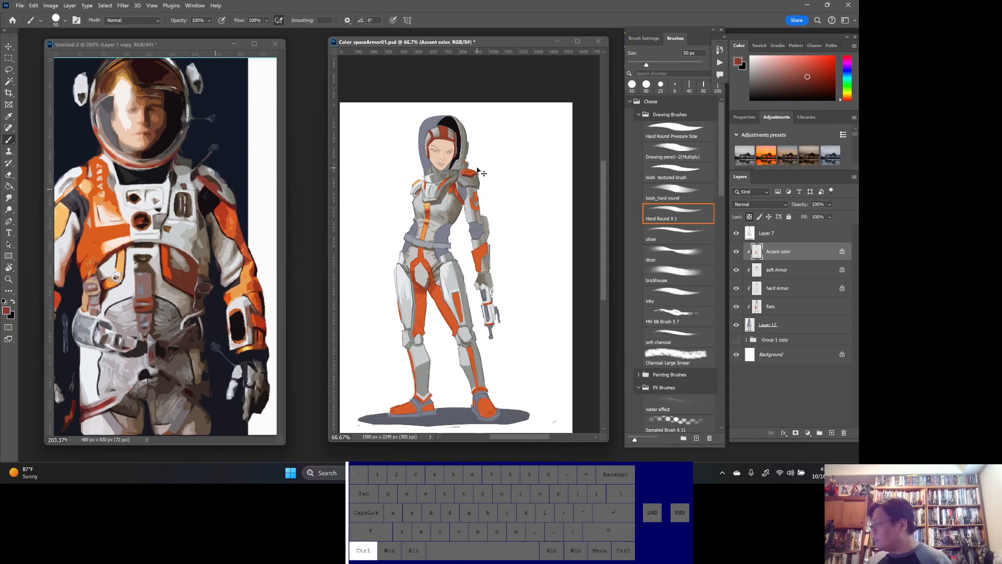
left_click(237, 211, "alt")
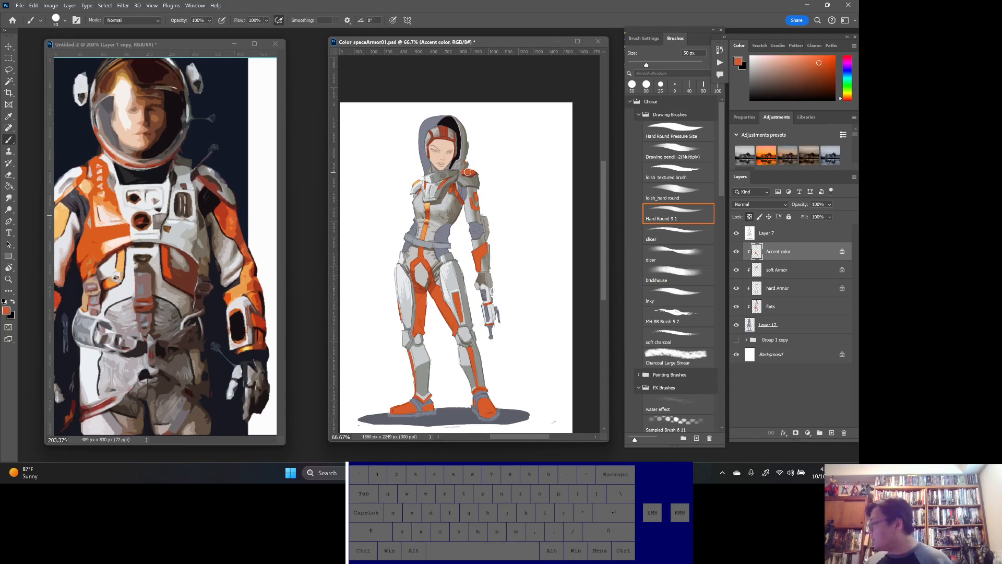
left_click(233, 218, "alt")
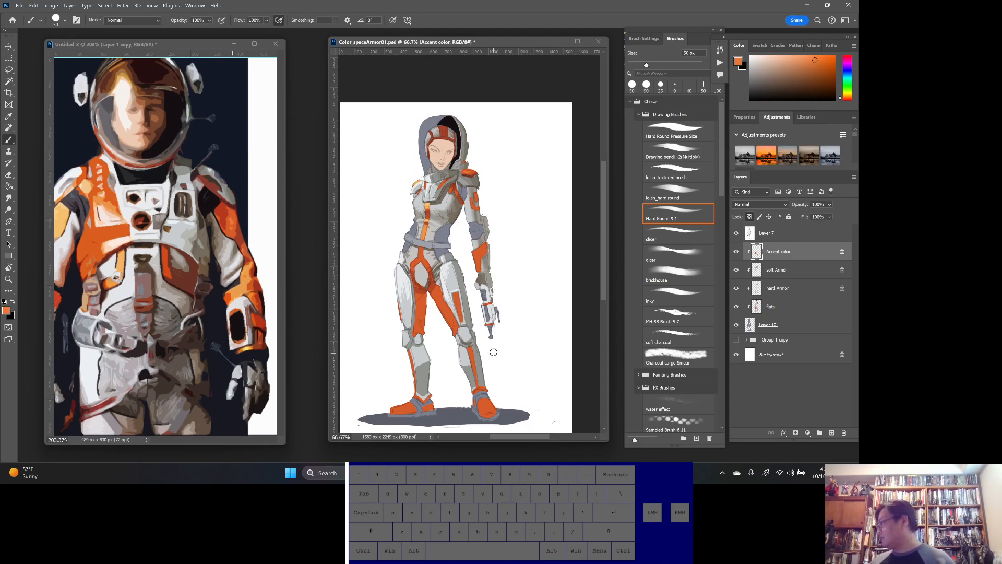
- Paint dark red shadow and light orange highlight on the gun arm's forearm accent using the astronaut's forearm colors
left_click(477, 272, "alt")
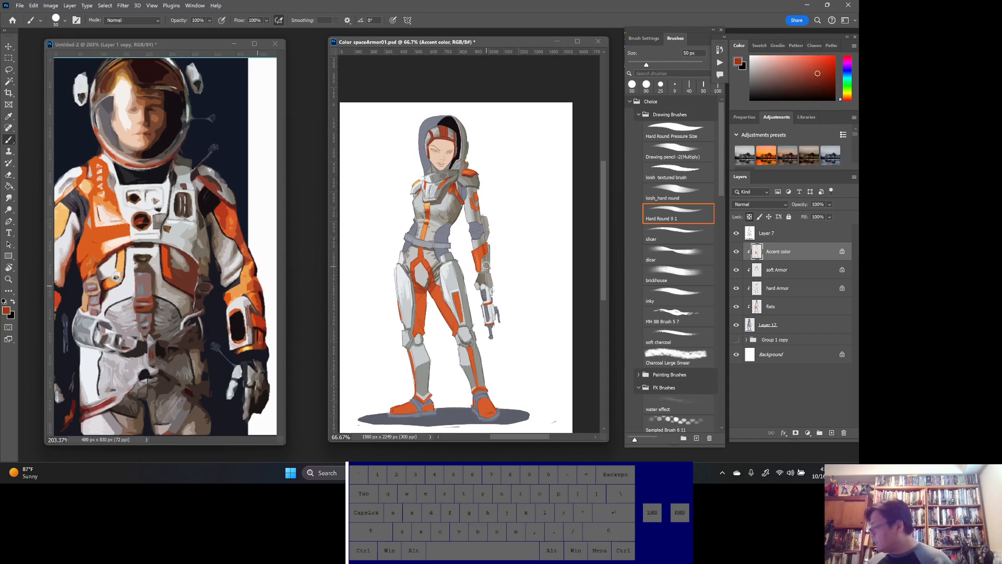
left_click_drag(481, 245, 484, 270)
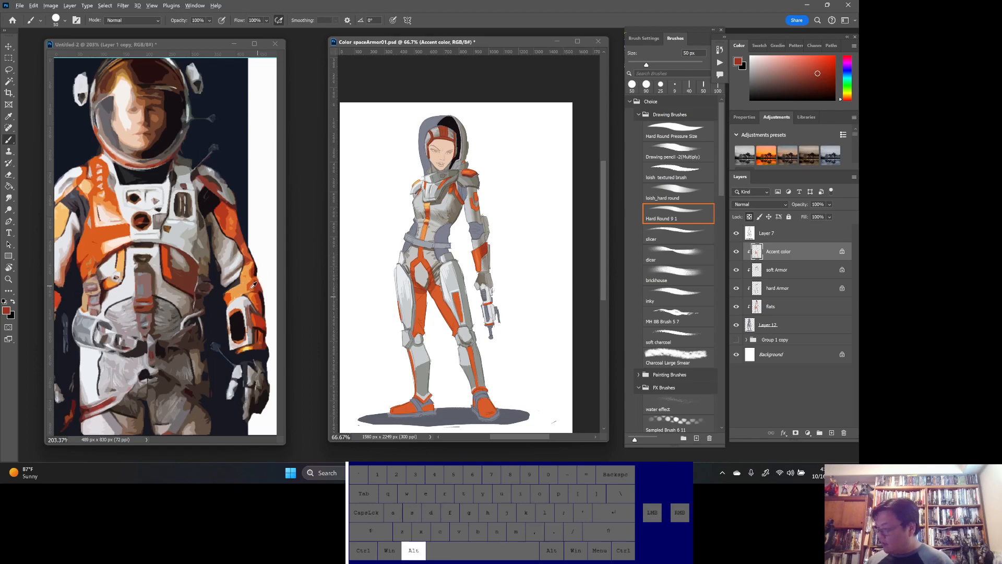
left_click(476, 229, "alt")
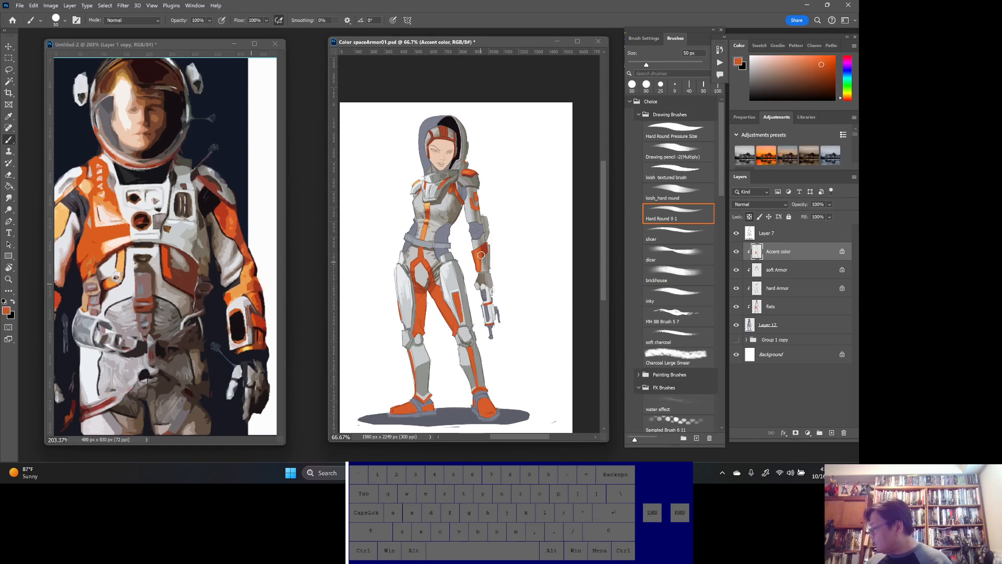
left_click(243, 290, "alt")
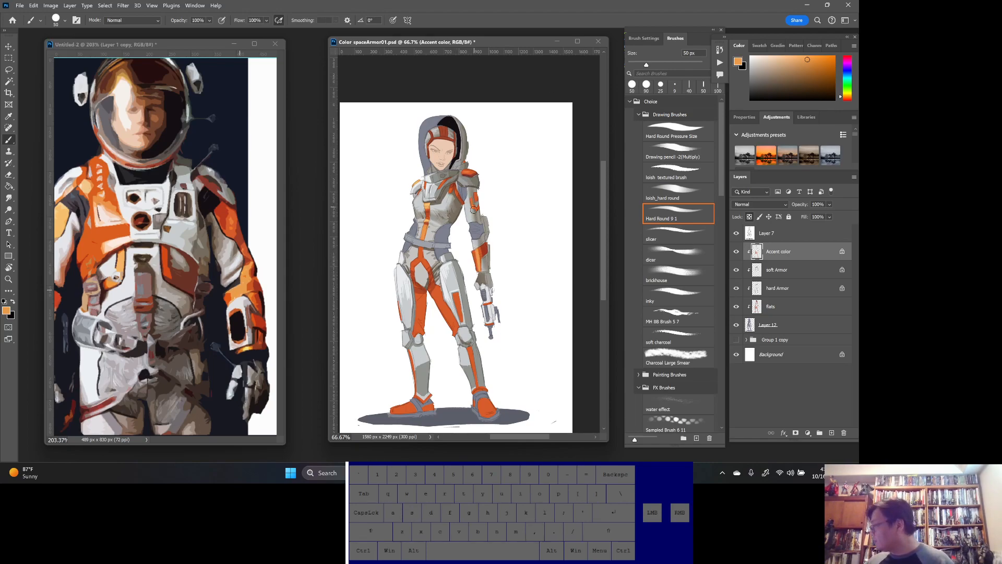
- Shade the gun arm's upper sleeve accents with dark tones and deep red sampled from the astronaut's sleeve
left_click(242, 232, "alt")
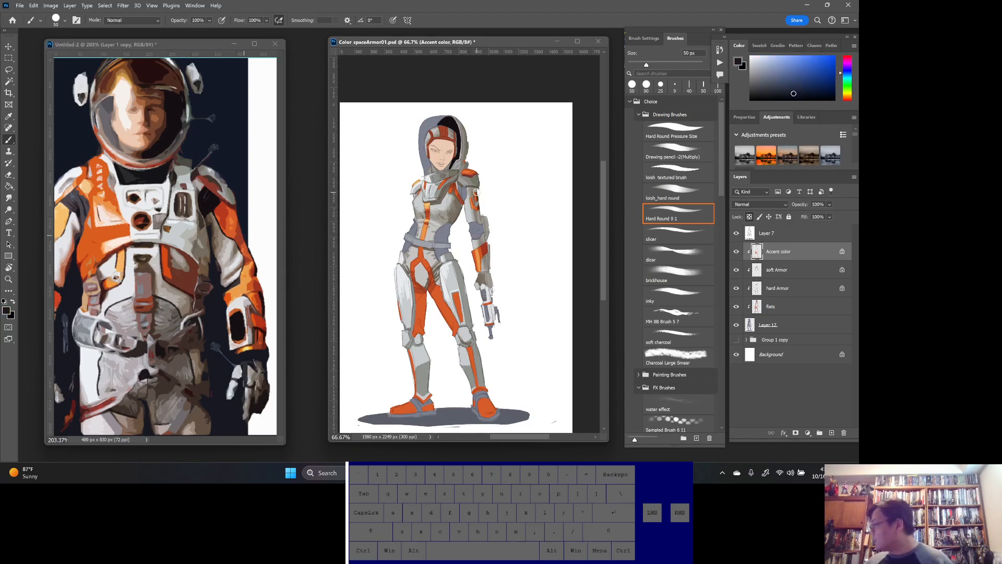
left_click(243, 234, "alt")
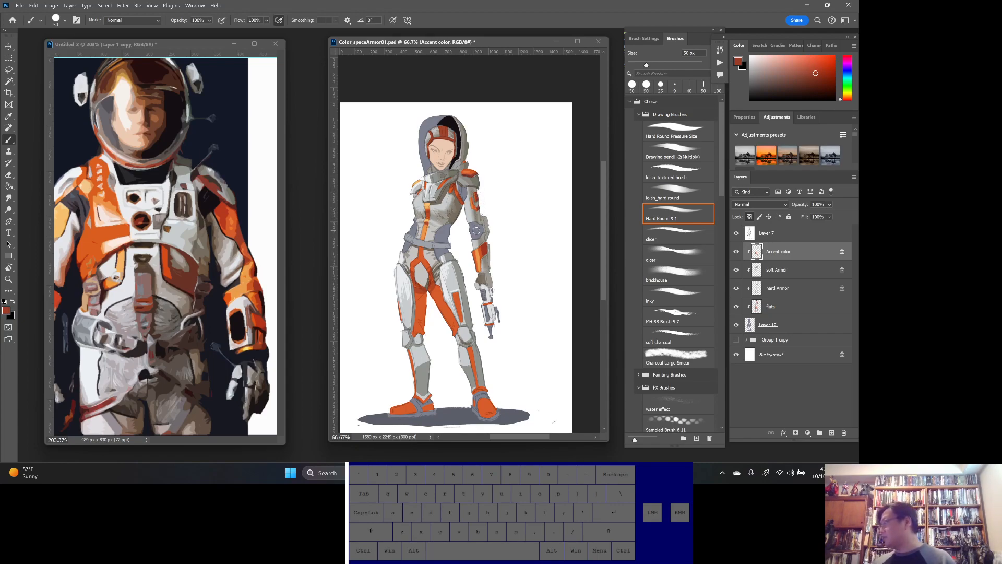
left_click(483, 164, "alt")
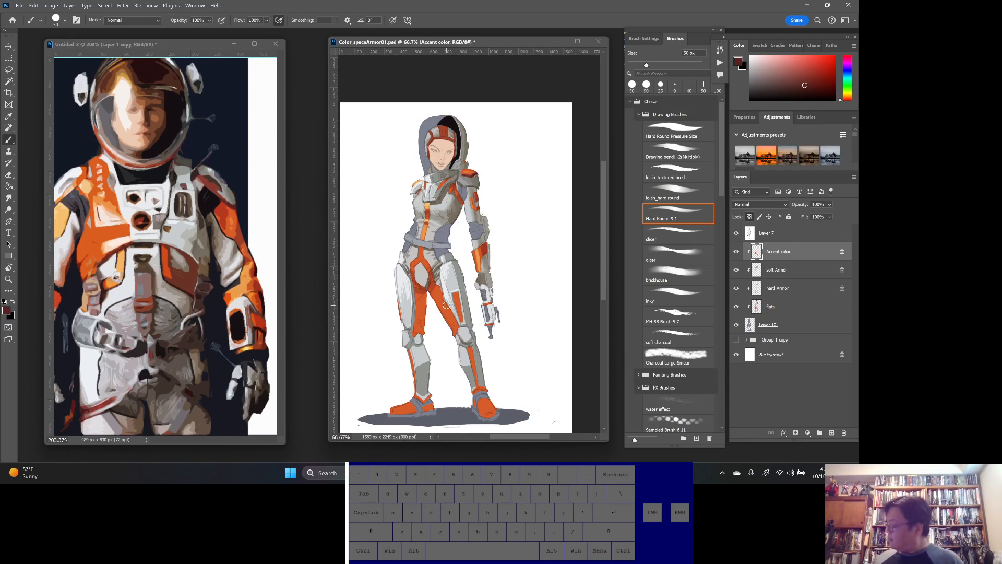
- Shade the stripe on the gun-side thigh armor with dark brown-red and saturated orange sampled from the astronaut's torso
left_click(185, 282, "alt")
left_click_drag(454, 295, 461, 322)
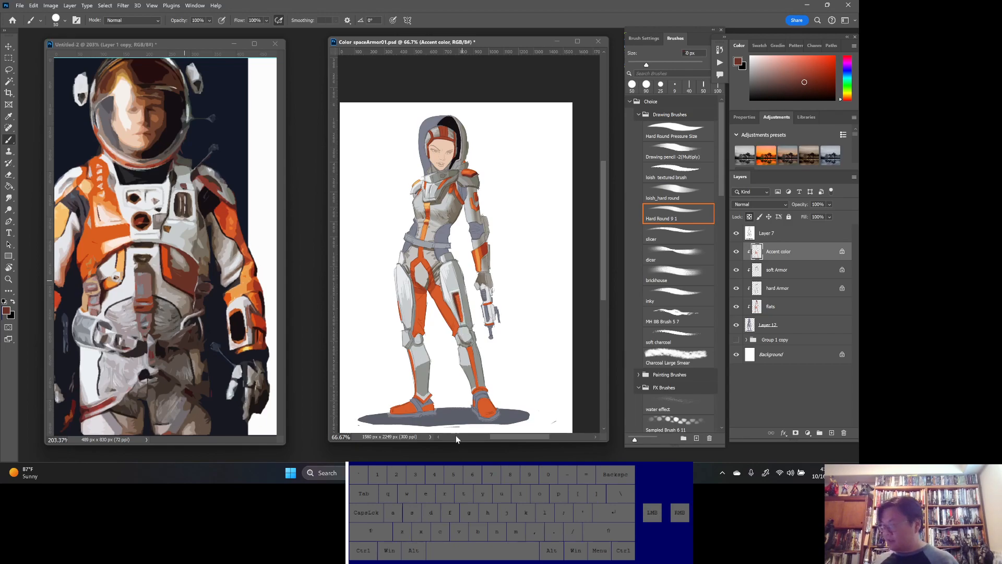
key("alt")
left_click(169, 269, "alt")
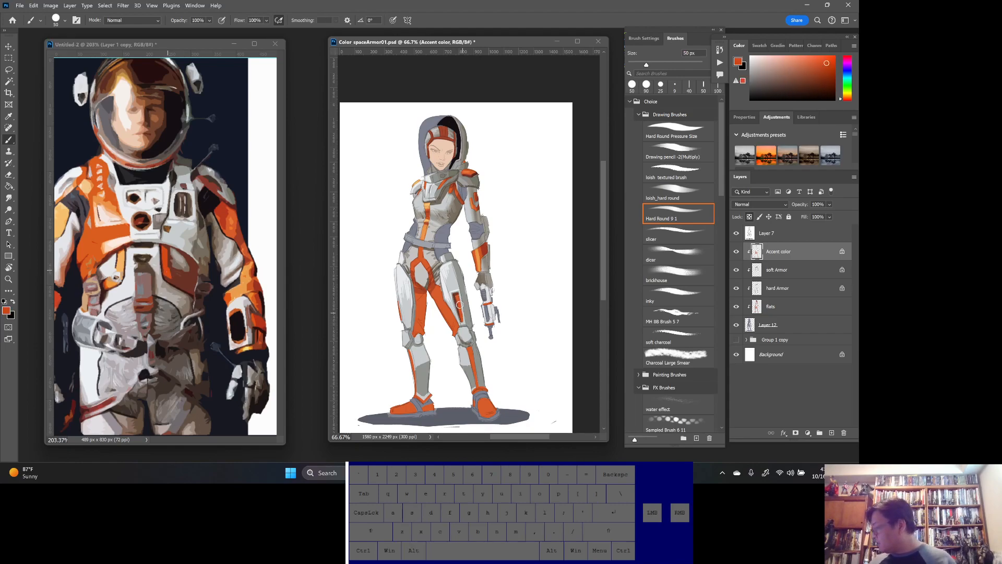
key("alt")
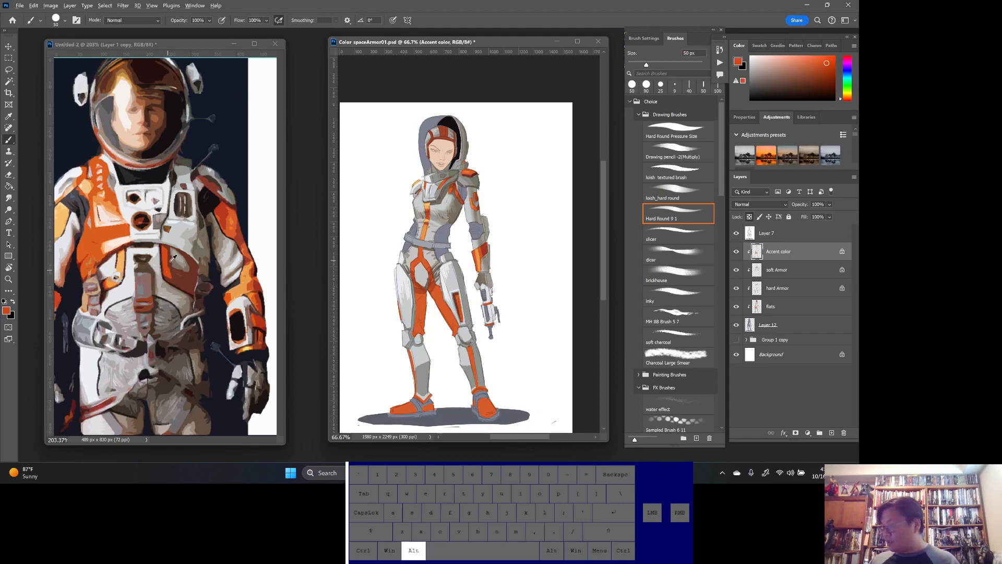
left_click(166, 264, "alt")
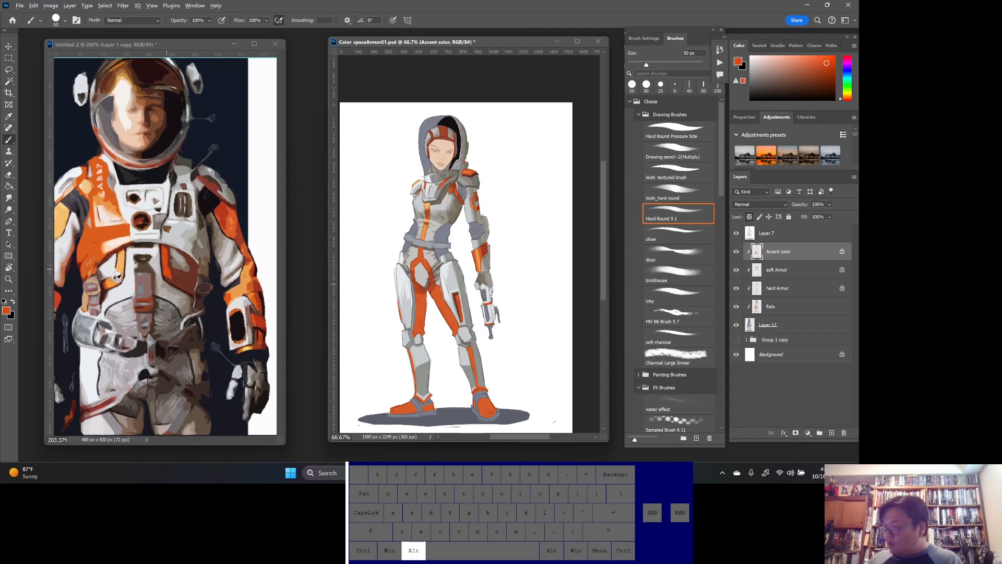
- Paint a light orange highlight along the shin stripe of the leg opposite the gun, using a tone sampled from the astronaut's torso
left_click(113, 282, "alt")
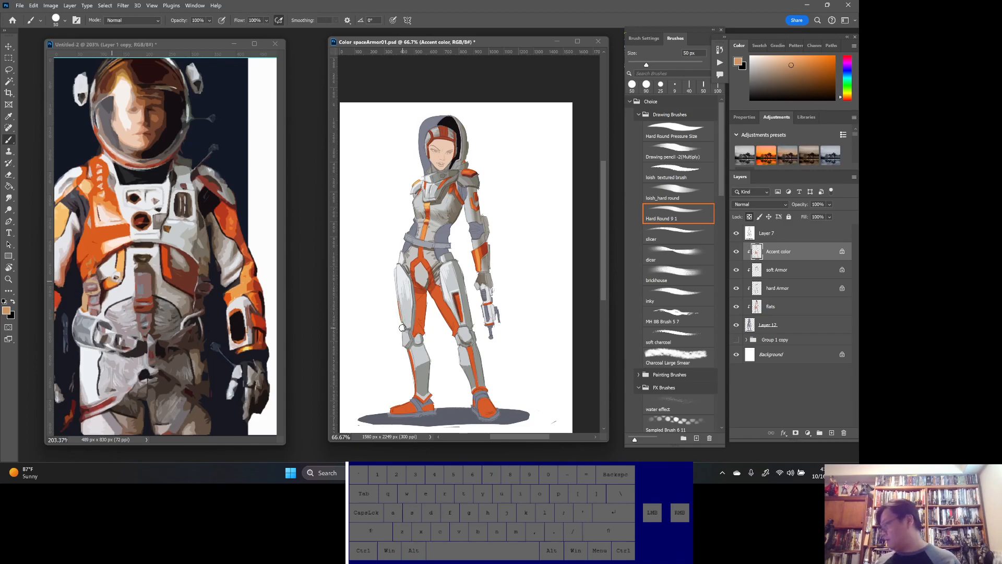
left_click(126, 258, "alt")
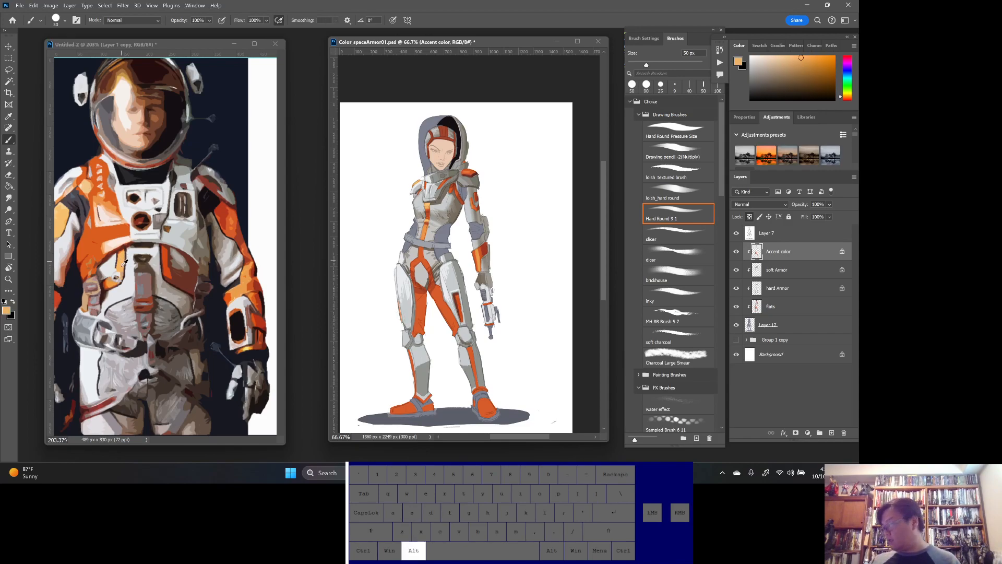
left_click_drag(410, 350, 416, 392)
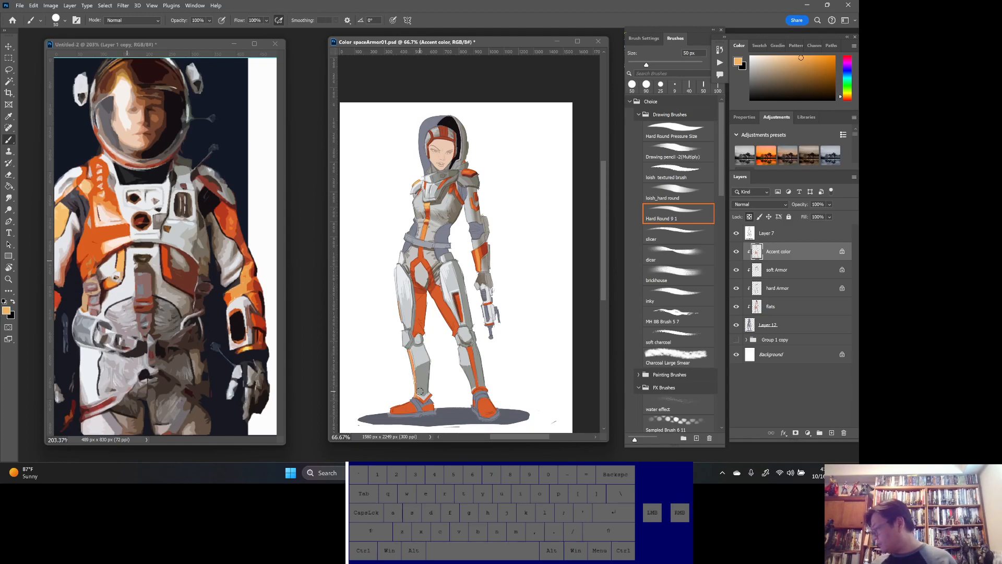
- Paint dark red shadows on the ankle and boot opposite the gun side using reds sampled from the astronaut's torso and forearm
left_click(172, 272, "alt")
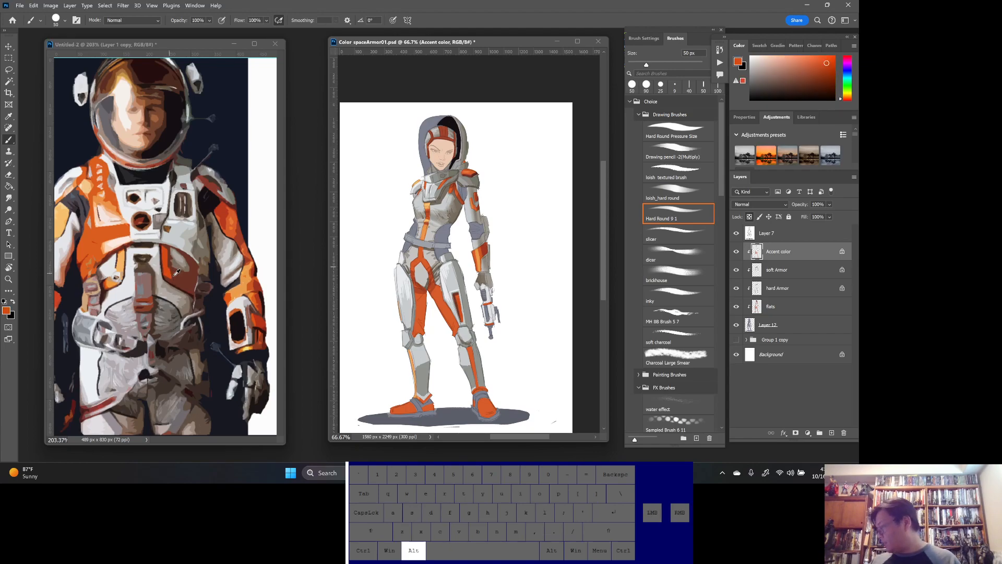
left_click(189, 274, "alt")
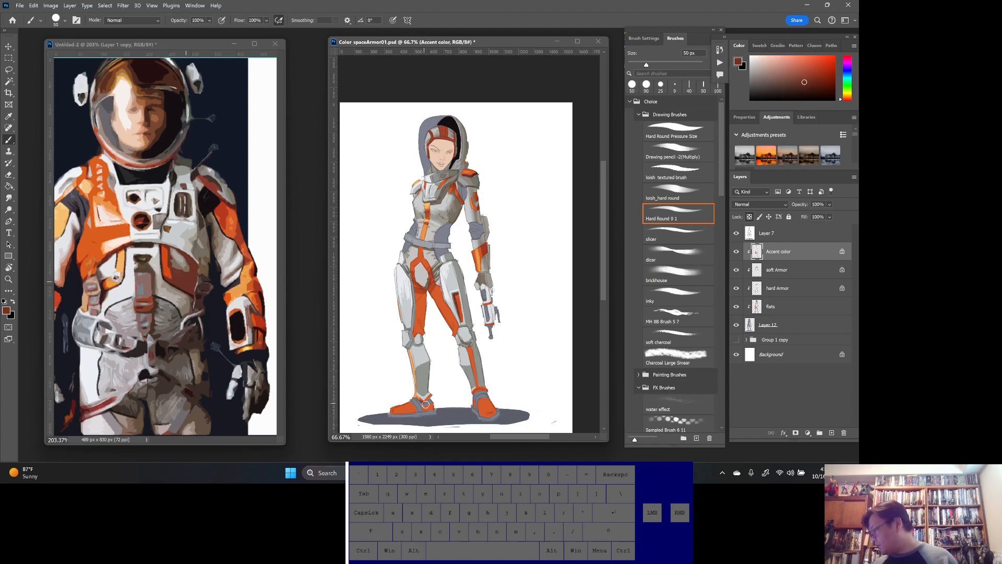
mouse_move(423, 401)
left_mouse_down()
mouse_move(435, 394)
mouse_move(420, 399)
left_mouse_up()
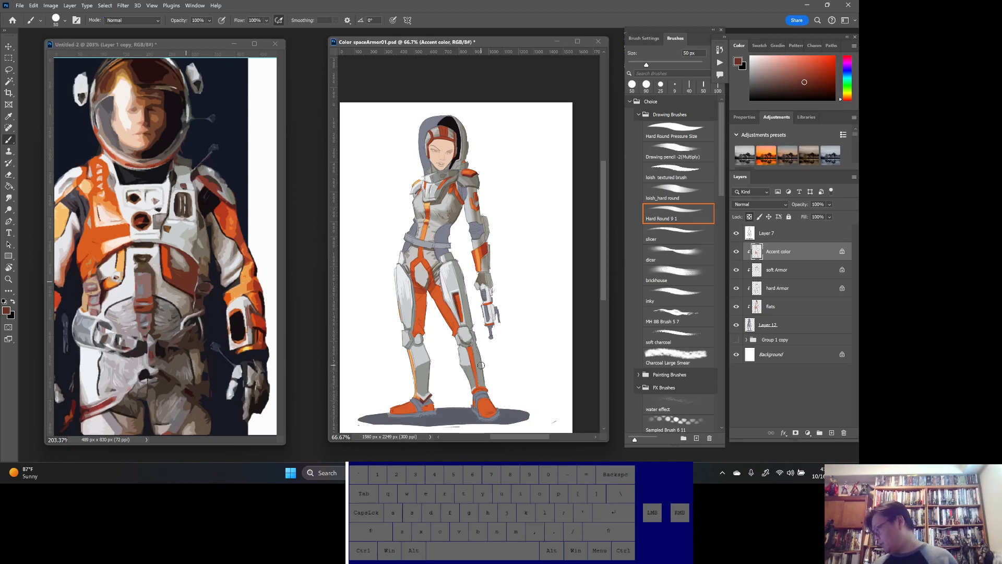
left_click_drag(391, 413, 423, 409)
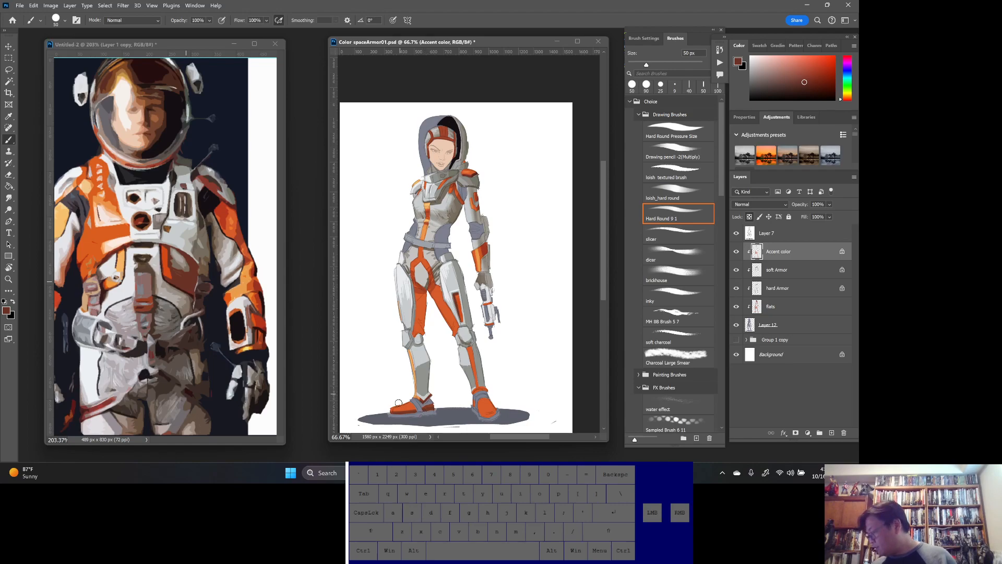
left_click_drag(413, 409, 406, 406)
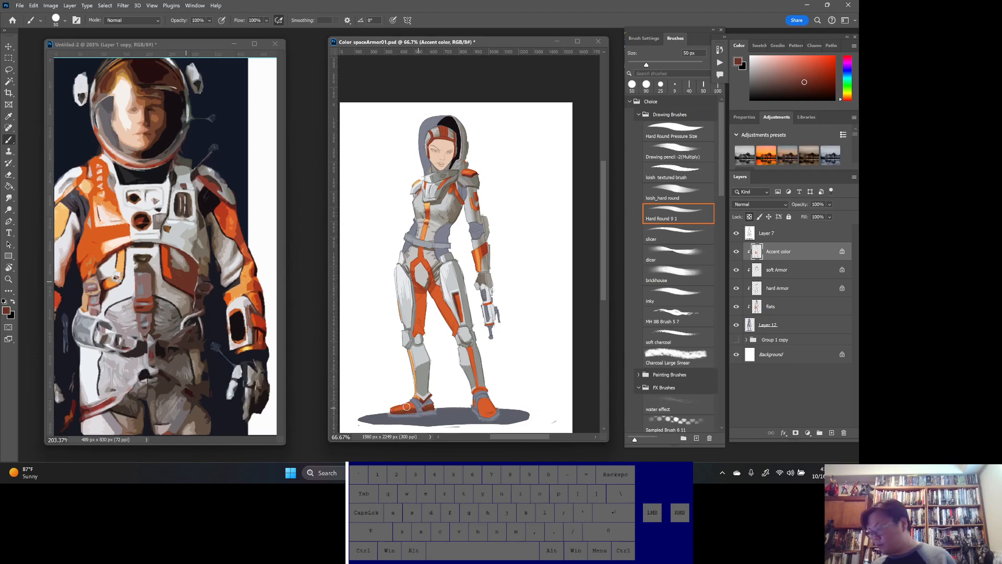
left_click(261, 280, "alt")
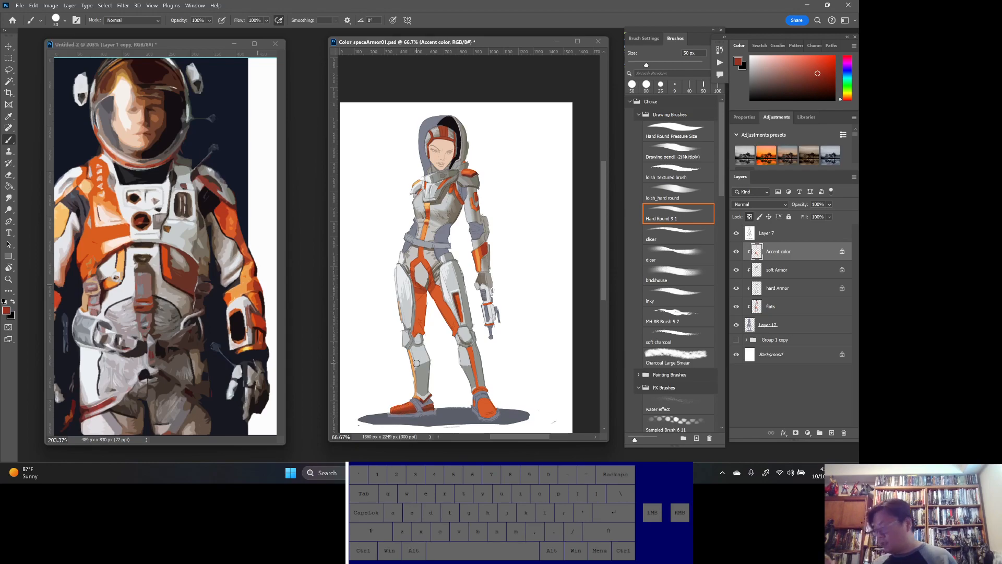
- Work light orange highlights into the boot opposite the gun side with tones sampled from the astronaut's chest and sleeve, undoing unwanted strokes
left_click(235, 218, "alt")
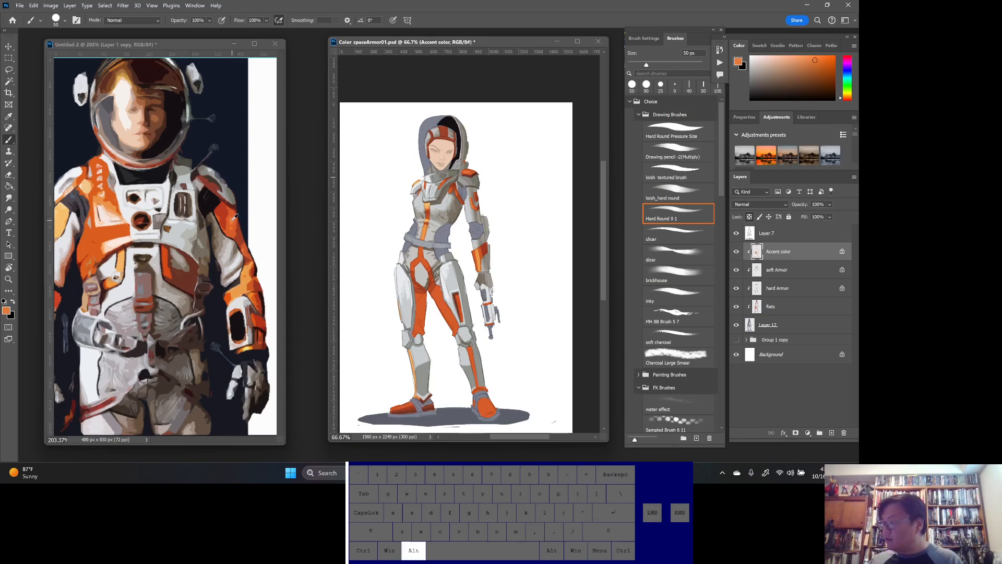
left_click(110, 204, "alt")
left_click(107, 205, "alt")
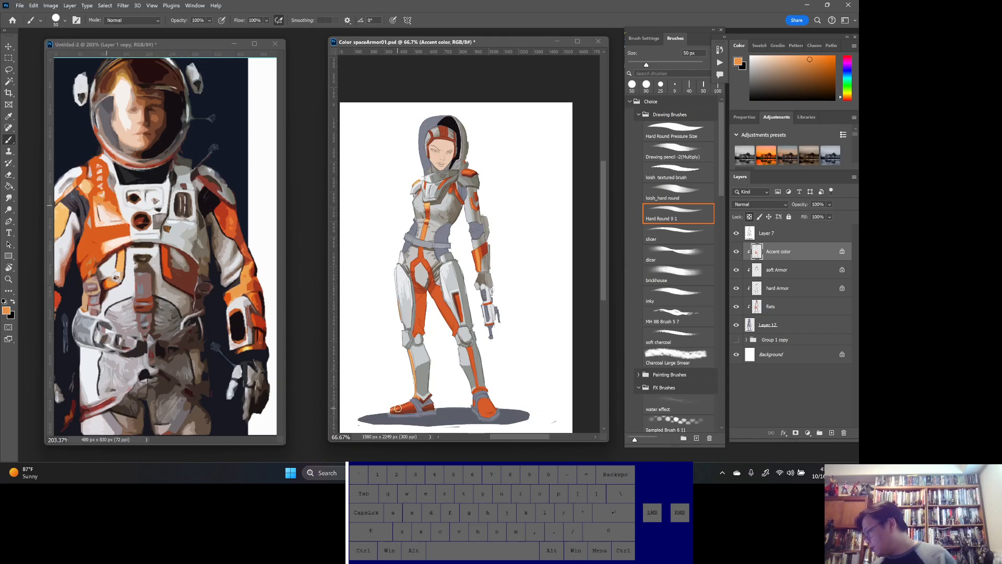
key("ctrl+z")
key("ctrl+z")
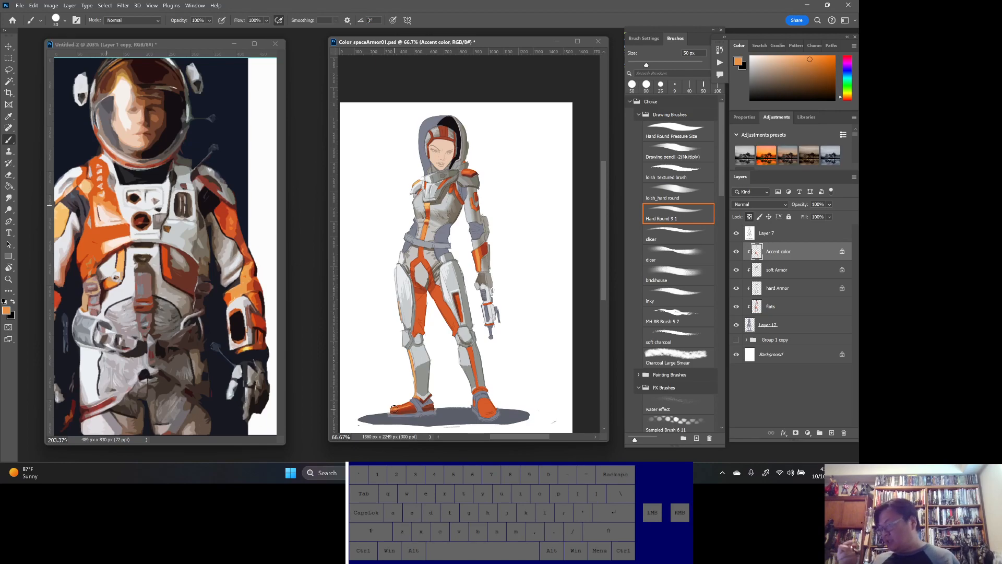
left_click(101, 202, "alt")
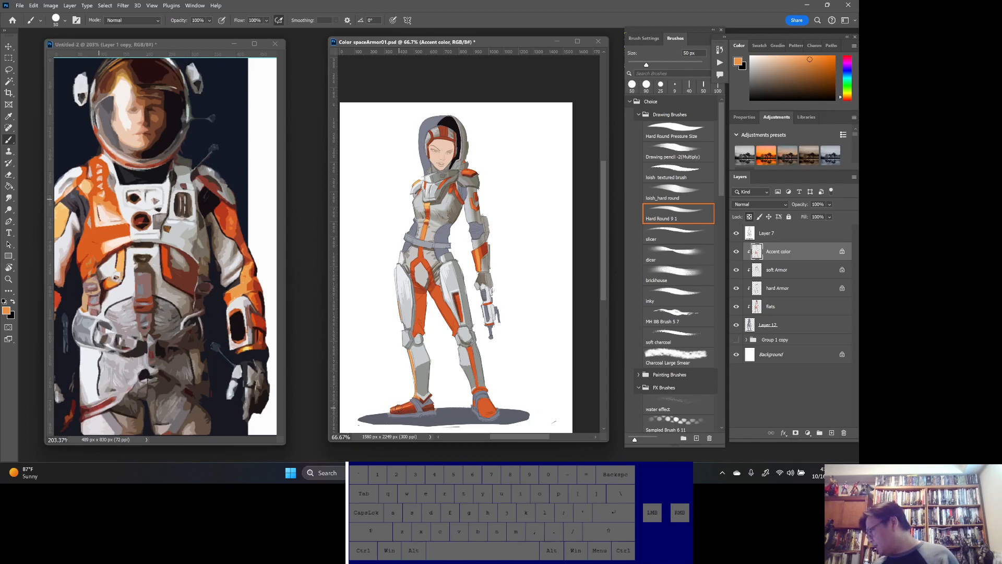
left_click(62, 218, "alt")
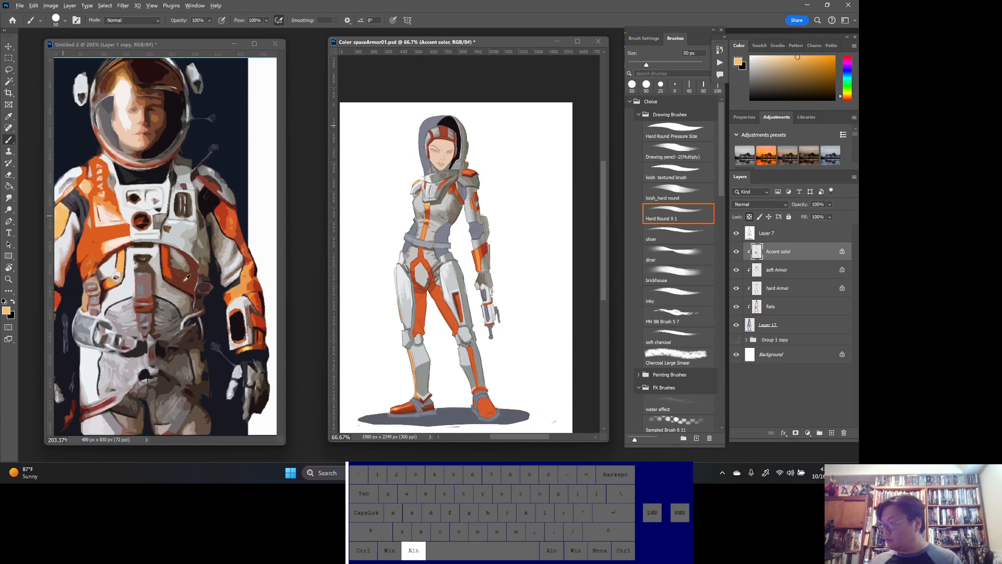
- Shade the orange crotch and inner-thigh panels with dark red from the astronaut's torso and light orange from the forearm
left_click(163, 246, "alt")
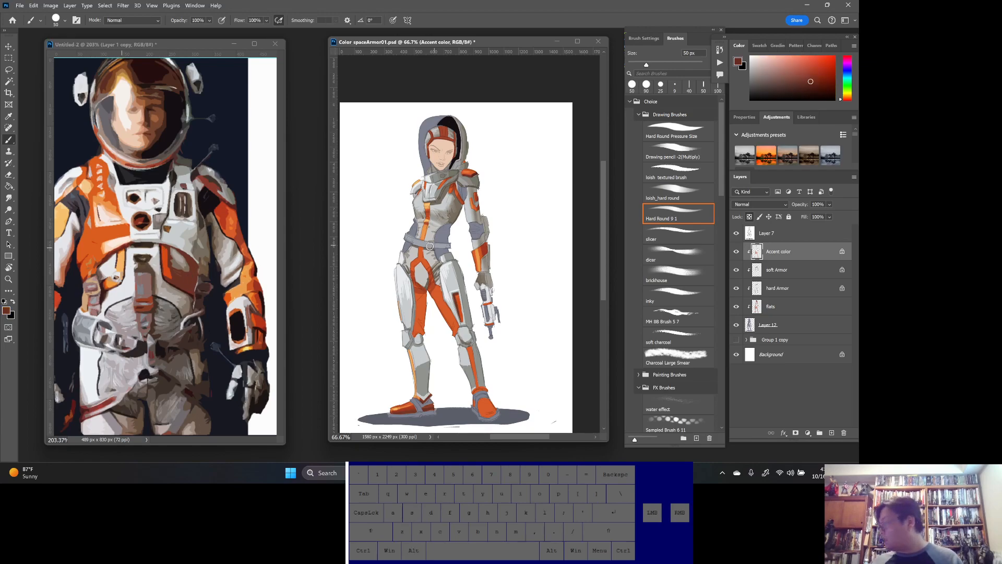
key("ctrl+z")
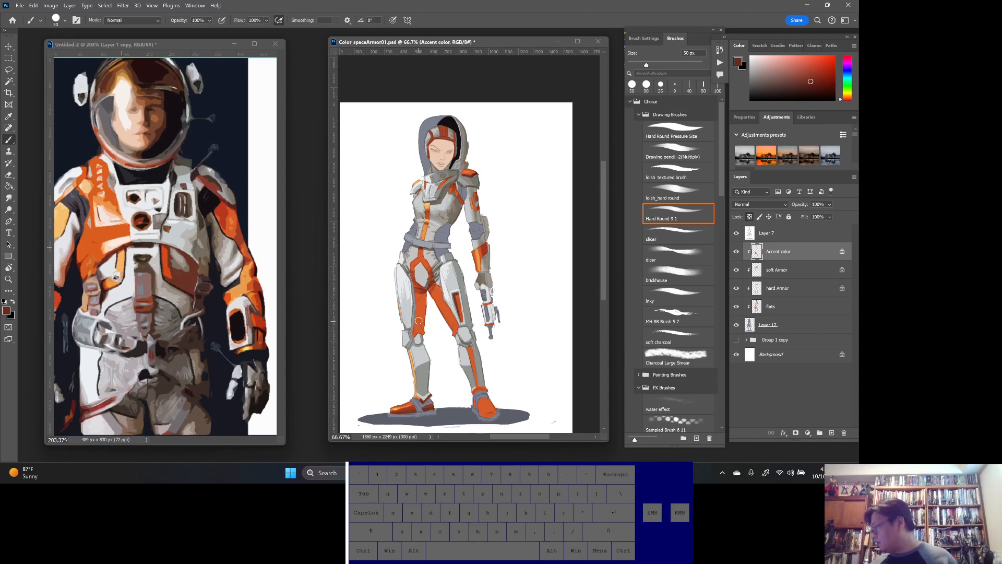
mouse_move(427, 292)
left_mouse_down()
mouse_move(417, 328)
mouse_move(426, 331)
left_mouse_up()
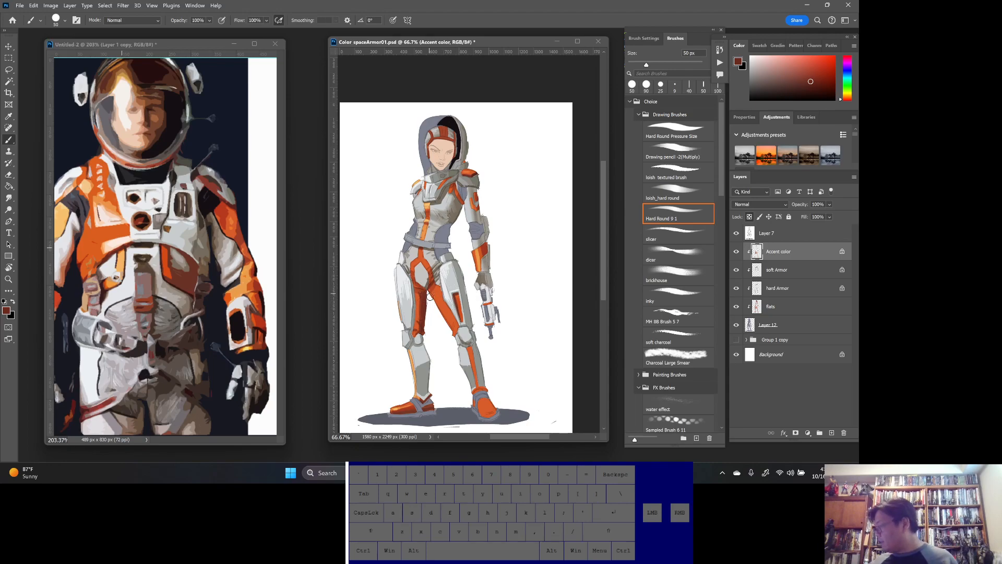
left_click(245, 283, "alt")
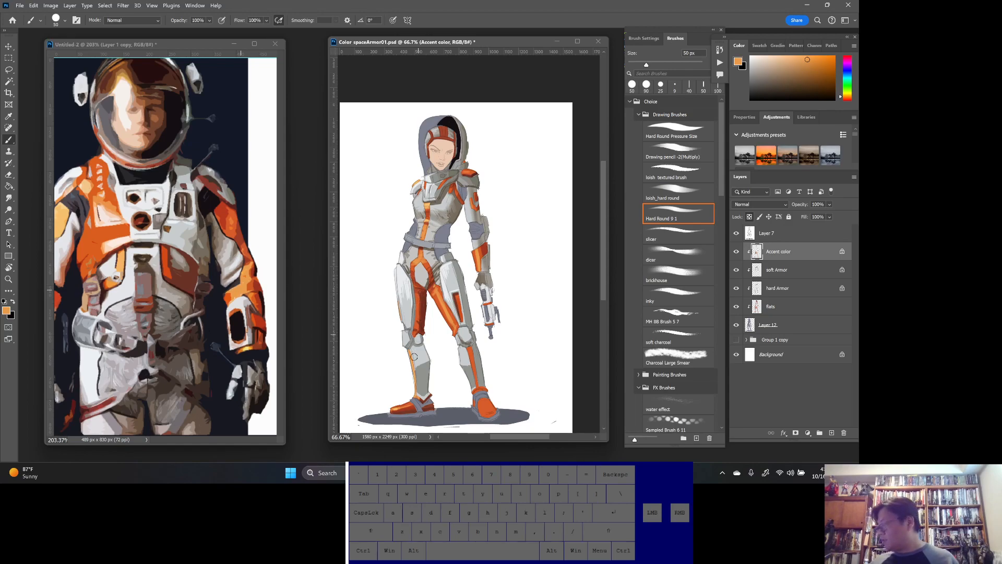
left_click(421, 298, "alt")
mouse_move(417, 296)
left_mouse_down()
mouse_move(416, 286)
mouse_move(412, 332)
mouse_move(409, 263)
left_mouse_up()
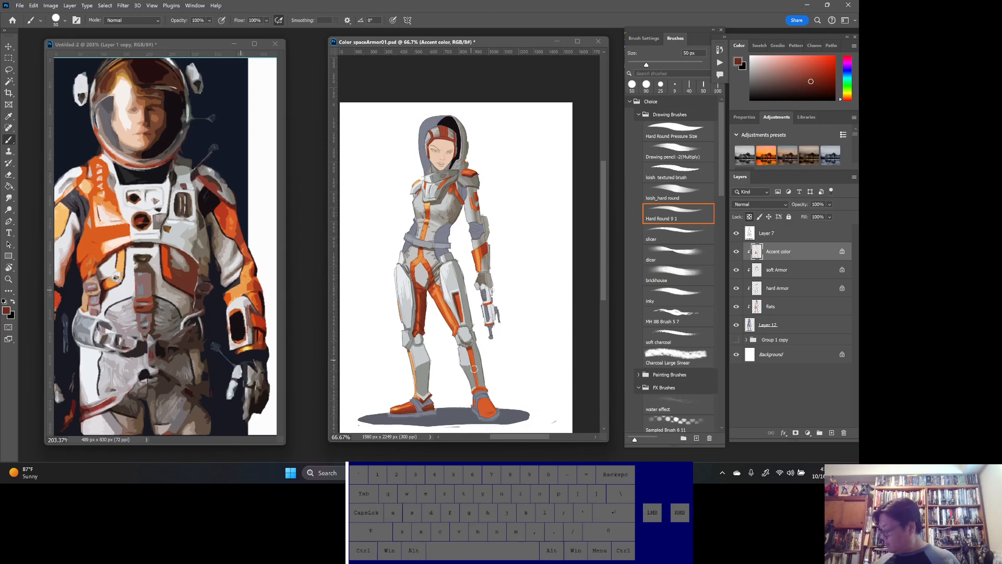
- Shade the gun-side shin stripe with dark red and the saturated orange sampled from the thigh
key("alt")
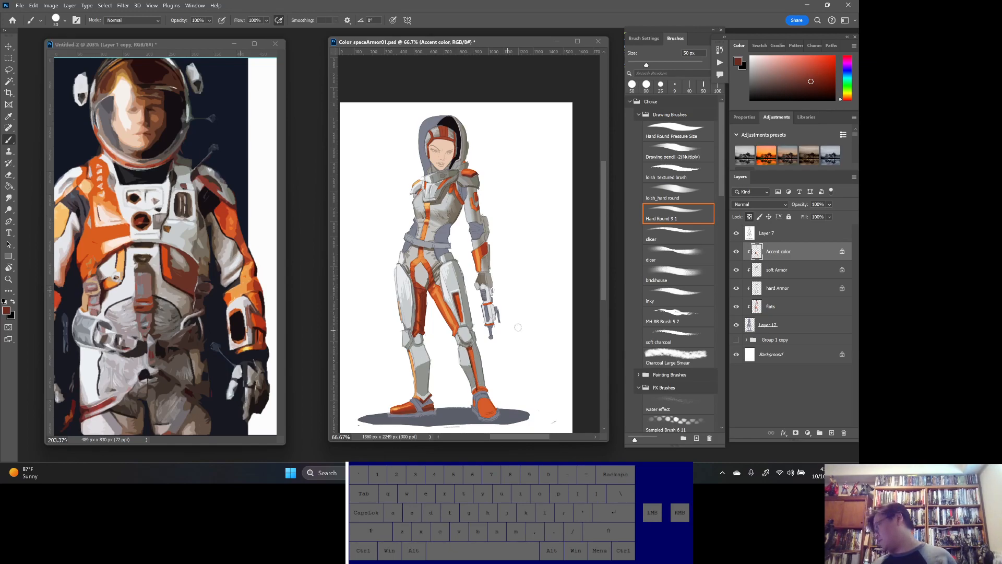
key("alt")
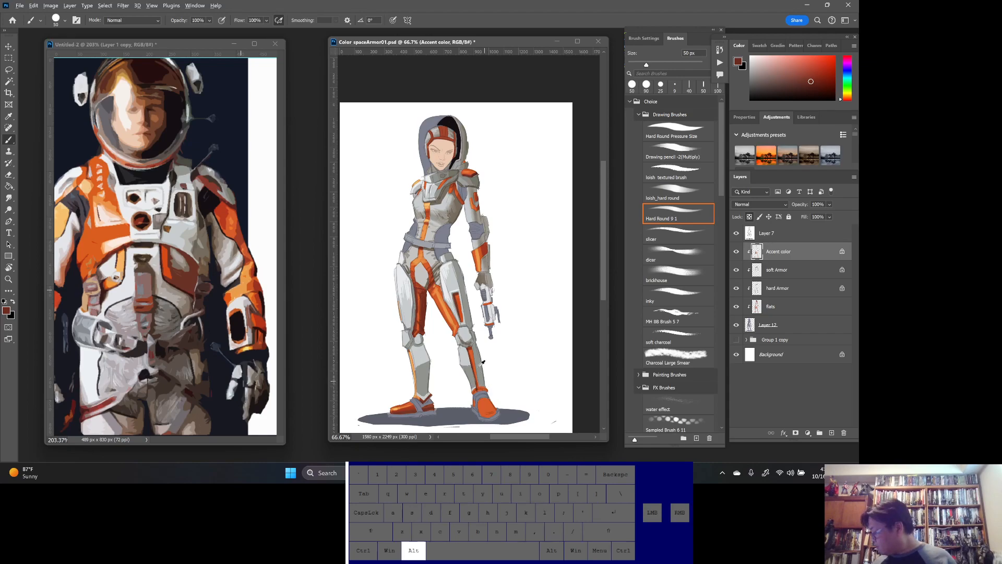
left_click(463, 301, "alt")
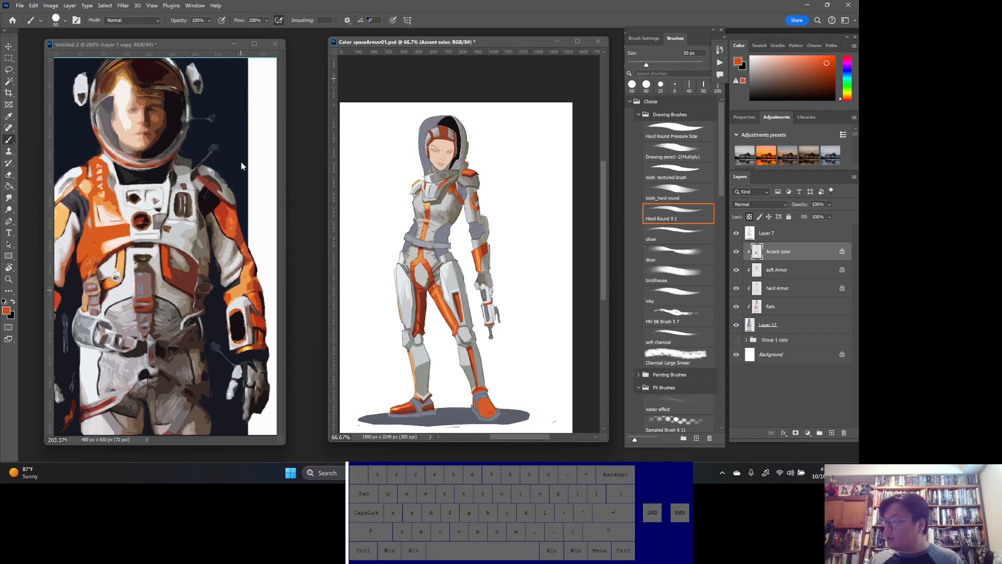
- Shade the orange bands of the character's headgear with dark reds and orange sampled from the astronaut's shoulder and upper sleeve
key("alt")
left_click(245, 208, "alt")
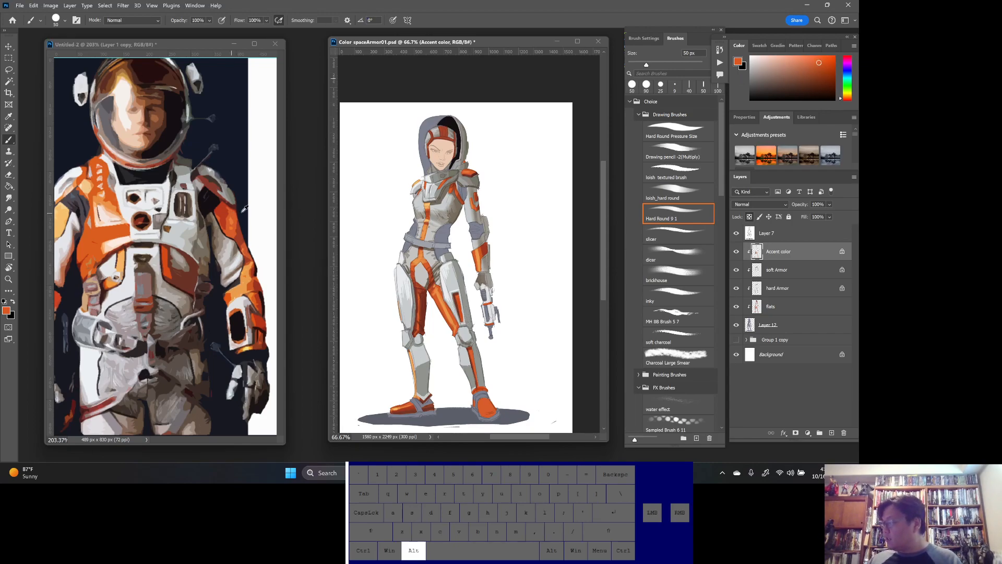
left_click(218, 183, "alt")
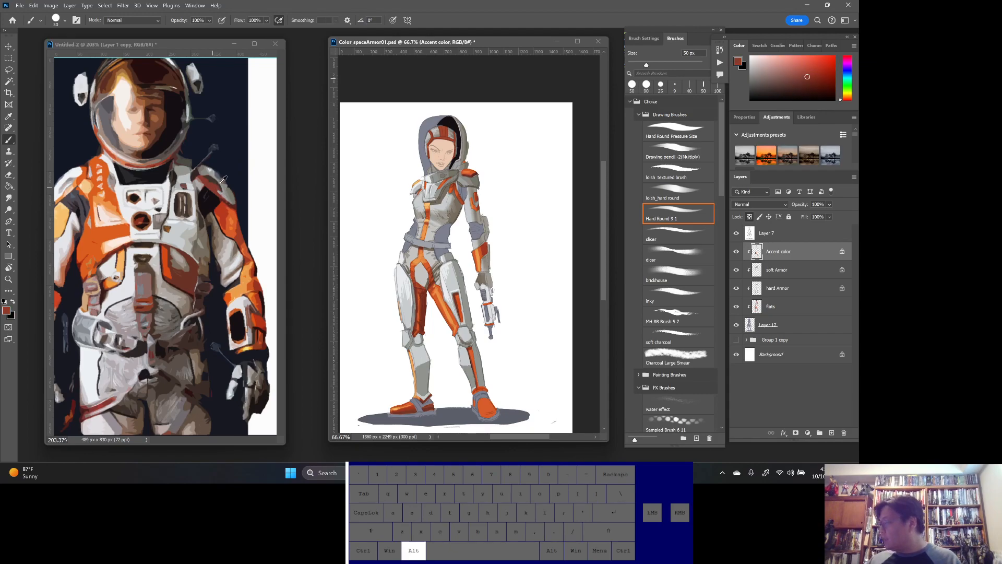
key("alt")
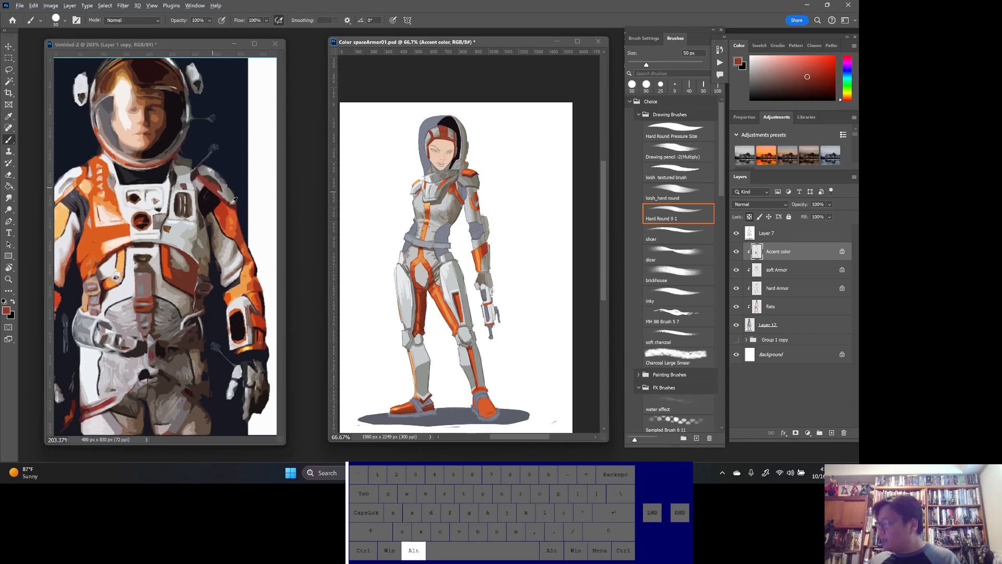
left_click(236, 204, "alt")
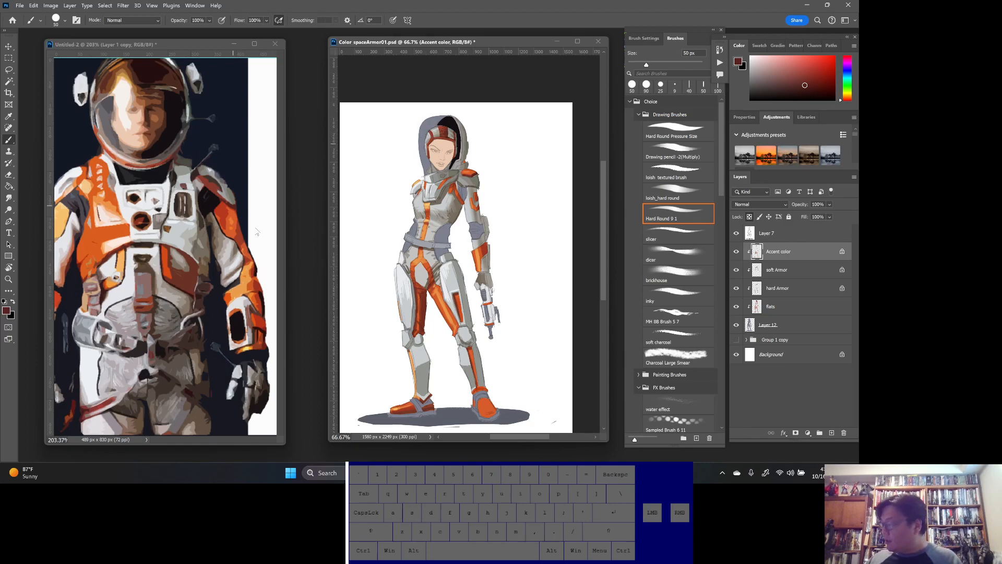
left_click(237, 229, "alt")
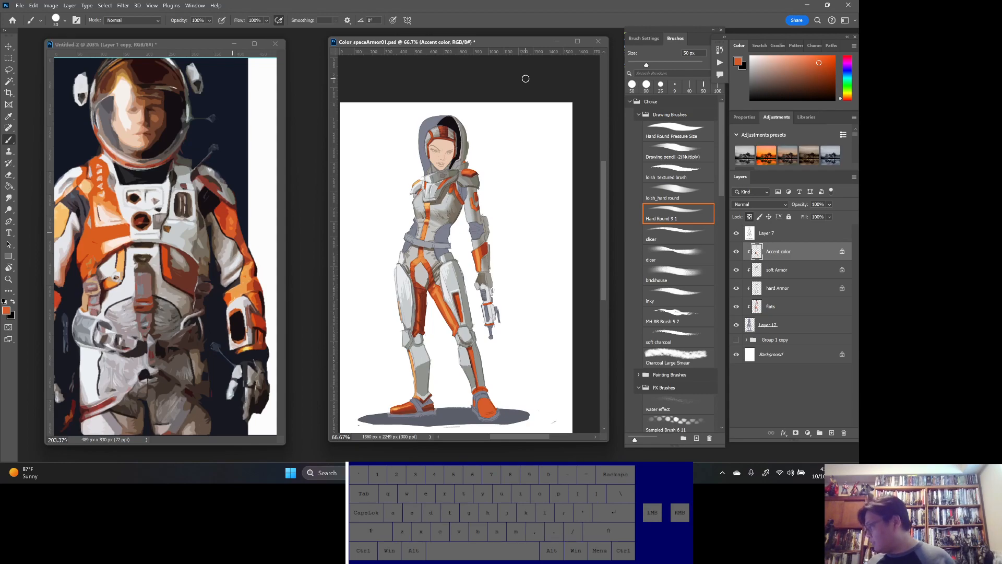
- Blend the inner-thigh shading with intermediate and dark reds sampled from the painted thigh panel
left_click(425, 293, "alt")
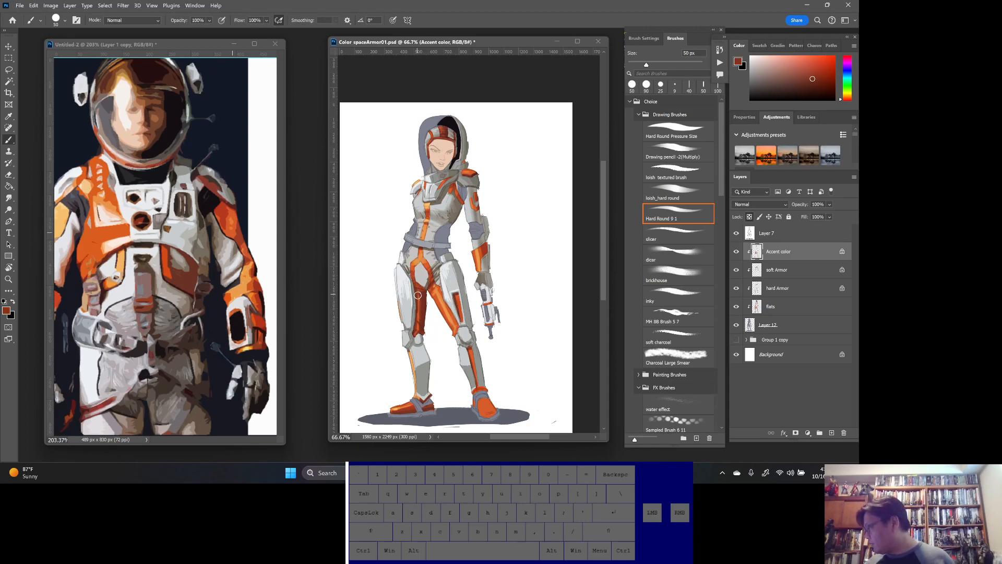
left_click(420, 296, "alt")
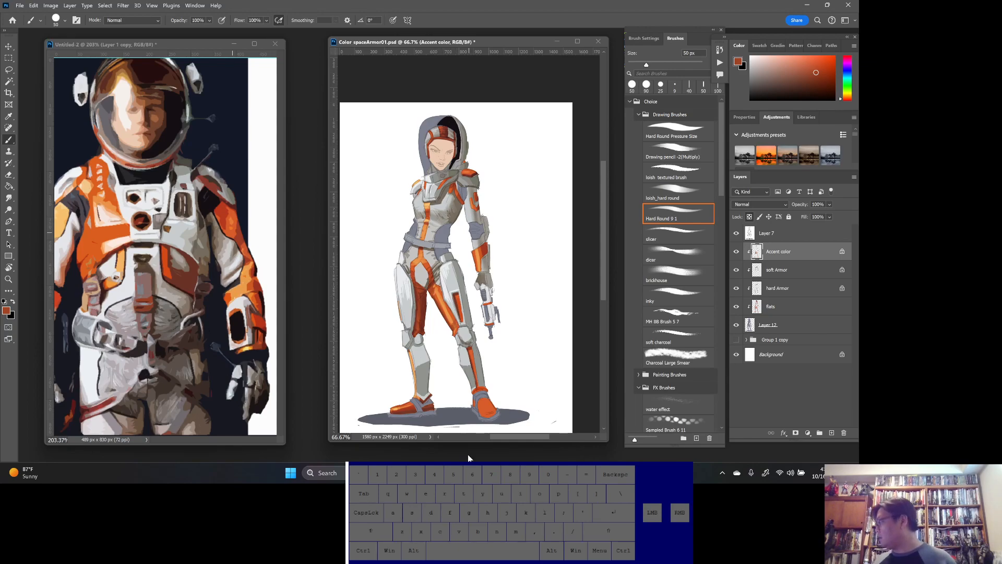
left_click(427, 306, "alt")
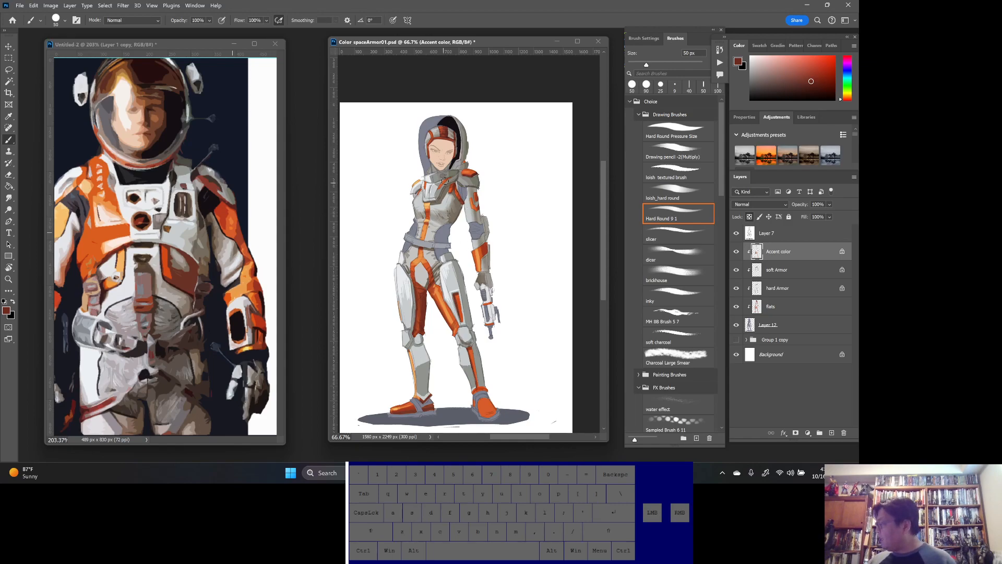
- Shade the orange gun-side boot with dark red sampled from the other boot and light orange from the shin stripe
left_click(90, 185, "alt")
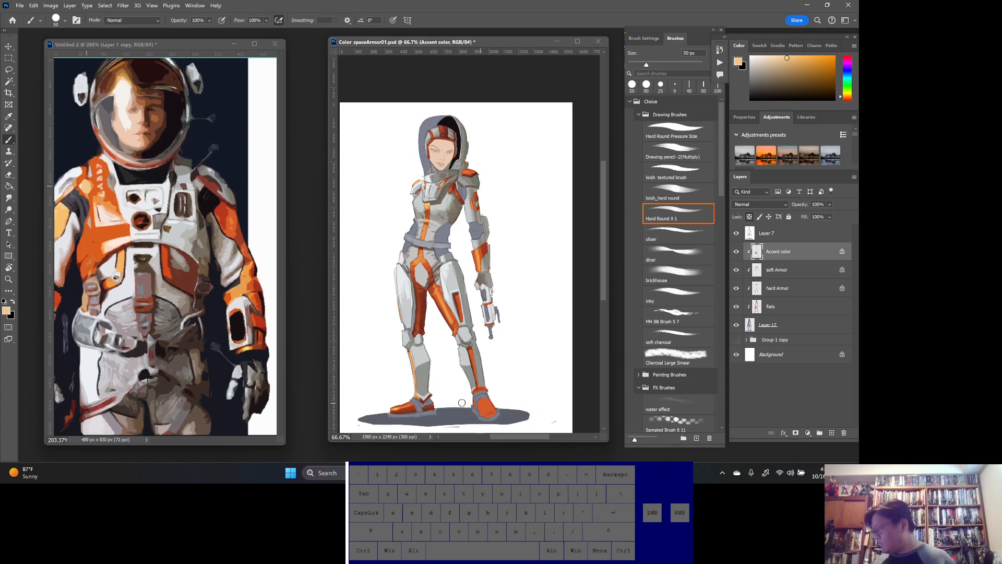
left_click(411, 403, "alt")
mouse_move(491, 411)
left_mouse_down()
mouse_move(484, 415)
mouse_move(498, 409)
mouse_move(491, 417)
mouse_move(497, 408)
mouse_move(484, 403)
left_mouse_up()
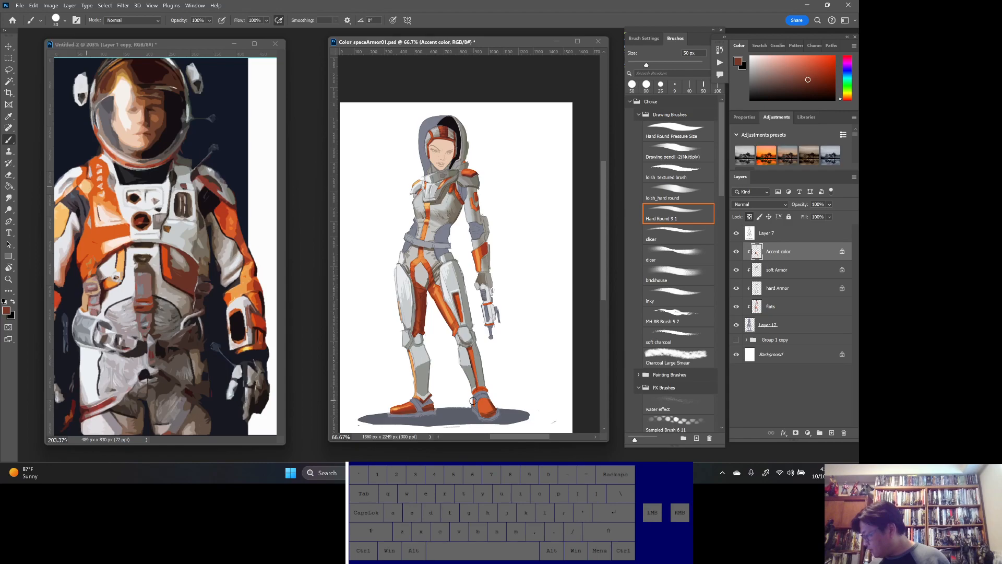
left_click(411, 358, "alt")
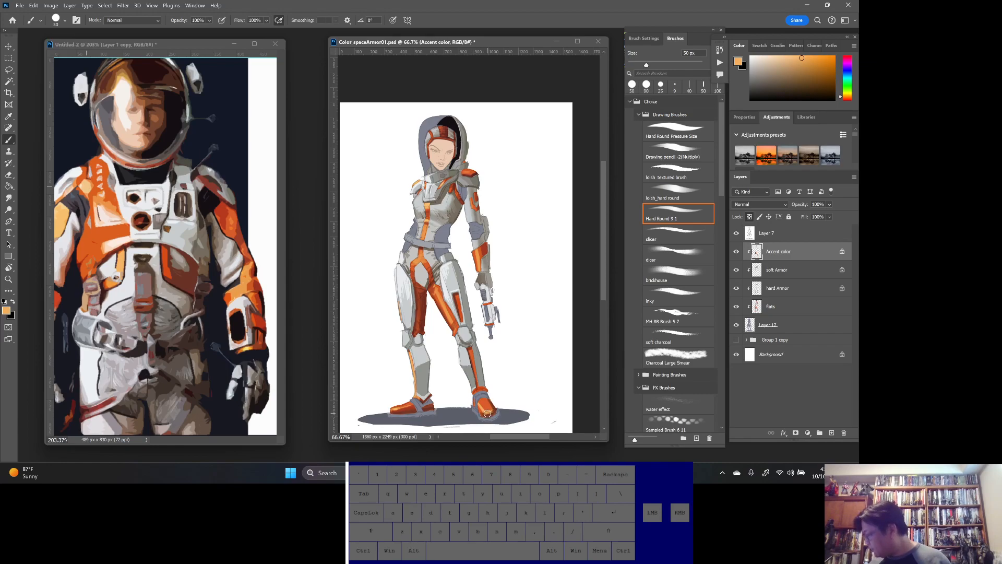
left_click_drag(478, 406, 475, 392)
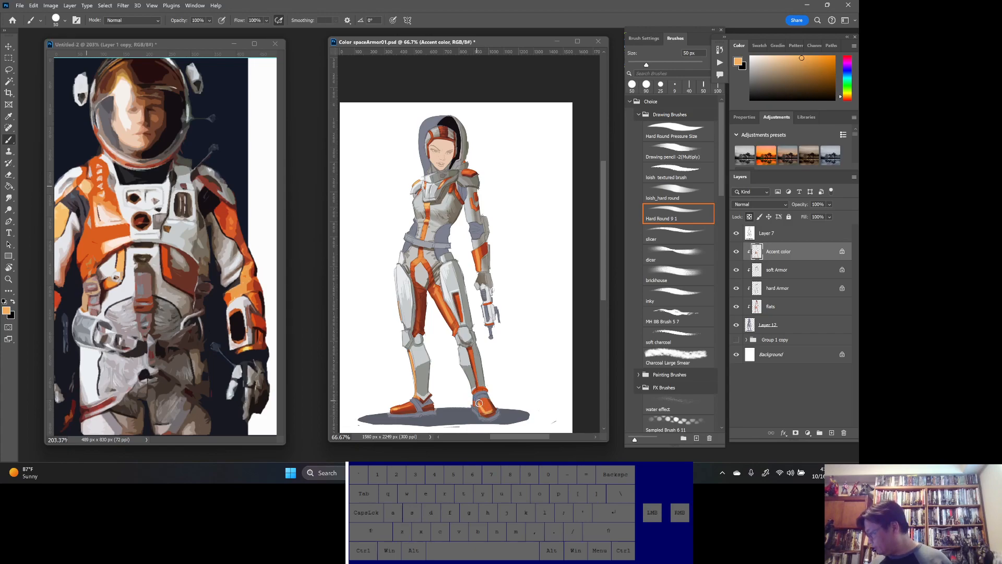
left_click(485, 410, "alt")
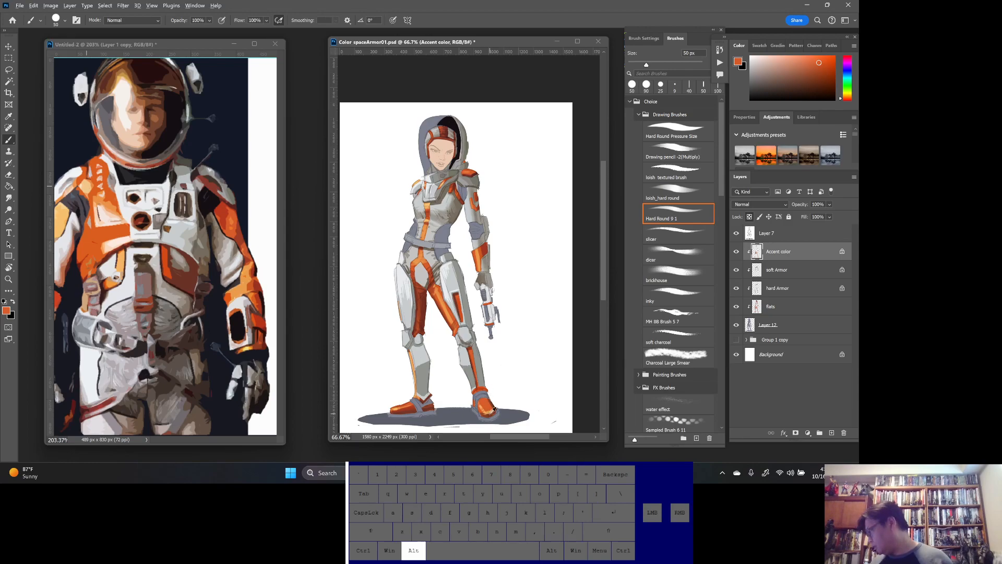
left_click(479, 403, "alt")
left_click_drag(479, 405, 470, 399)
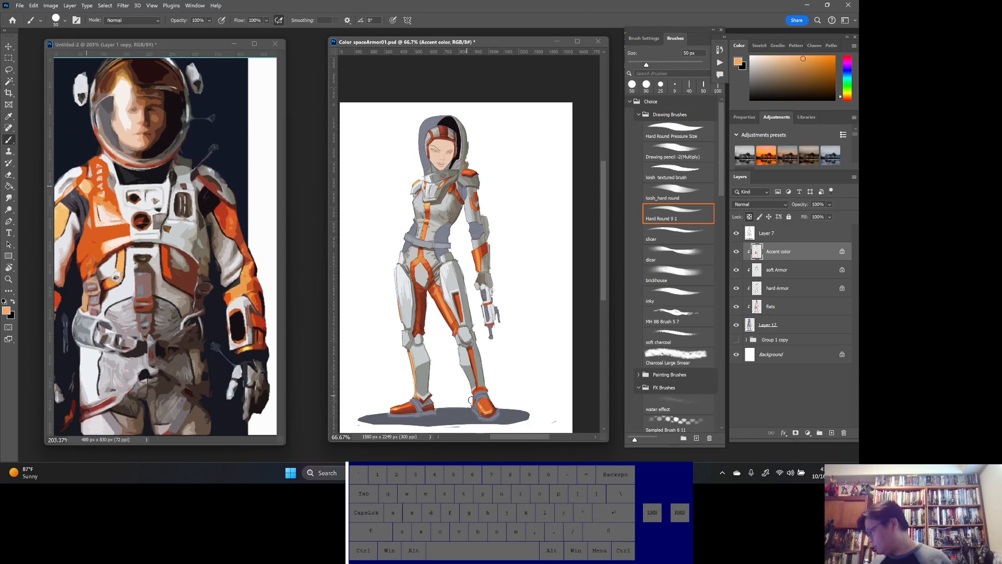
- Refine the gun-side boot with its sampled dark red, undoing the last light orange stroke and reducing the brush to 35 px
left_click(486, 413, "alt")
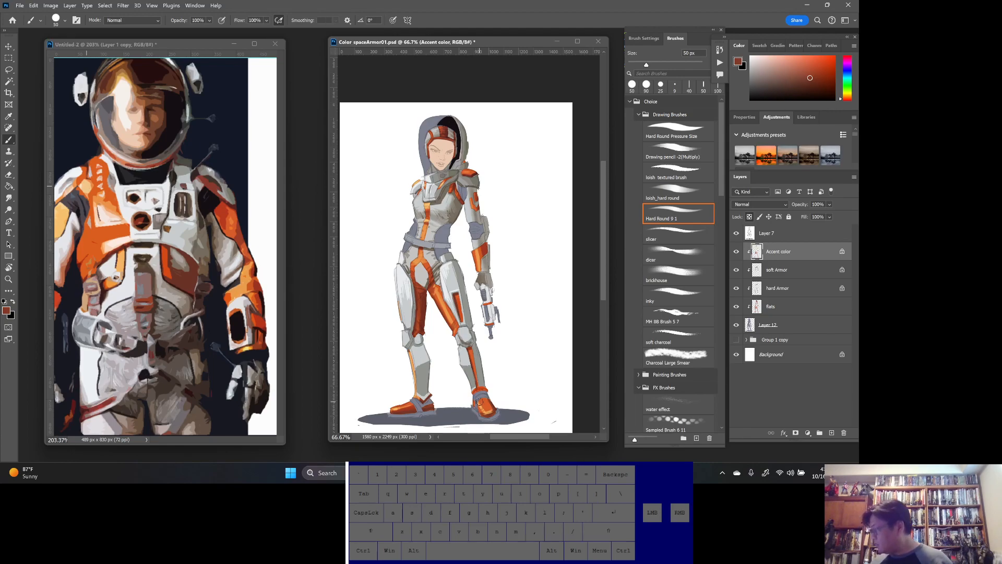
left_click(486, 406, "alt")
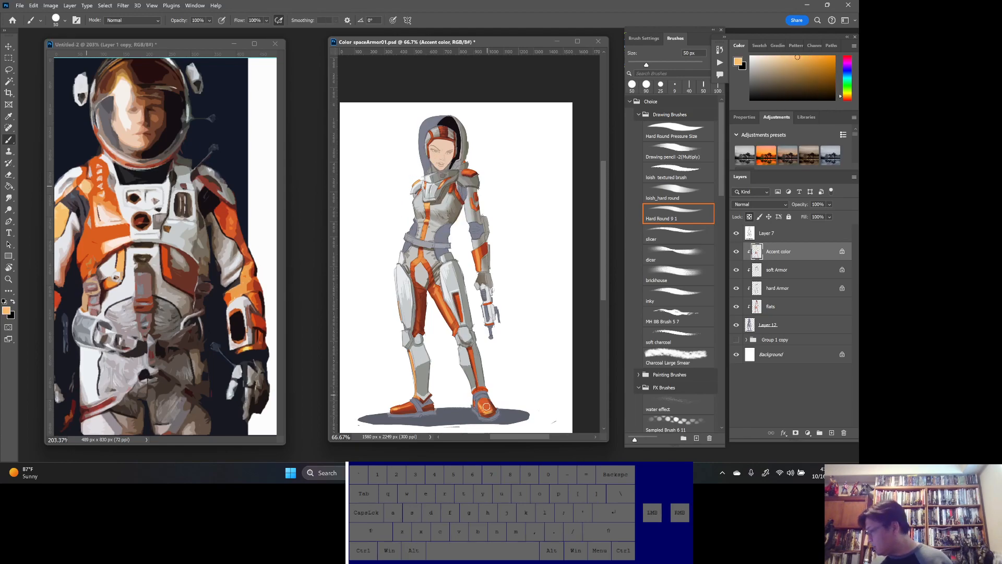
key("ctrl+z")
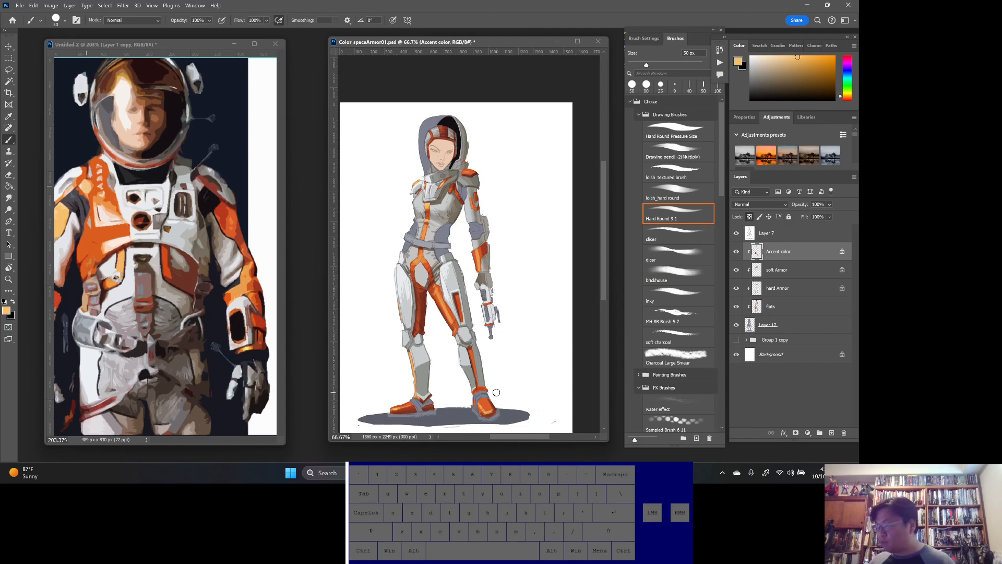
key("bracketleft")
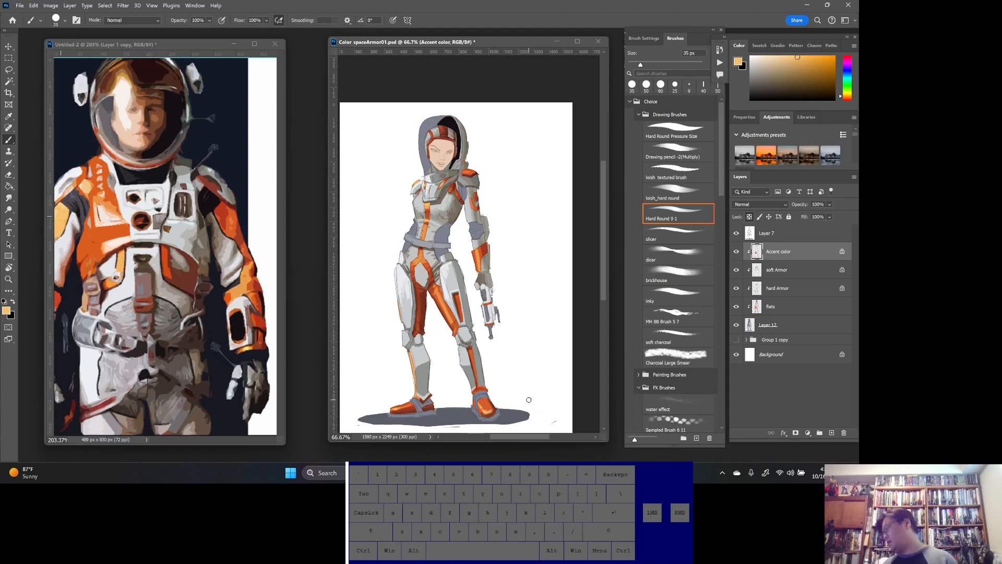
left_click(500, 408, "alt")
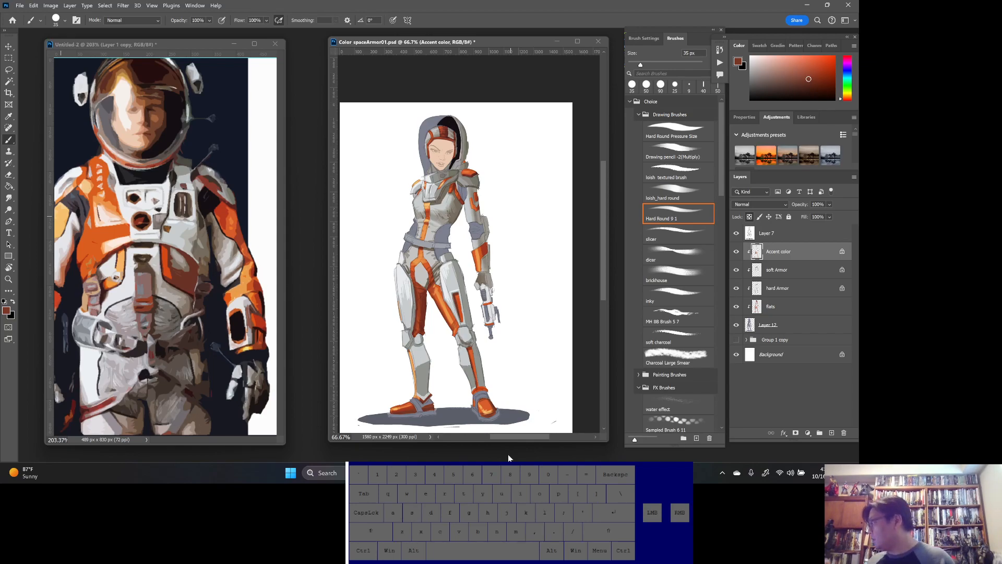
- Shade the orange marking on the gun-side upper arm with dark red from the astronaut's sleeve and a sampled mid orange
left_click(227, 211, "alt")
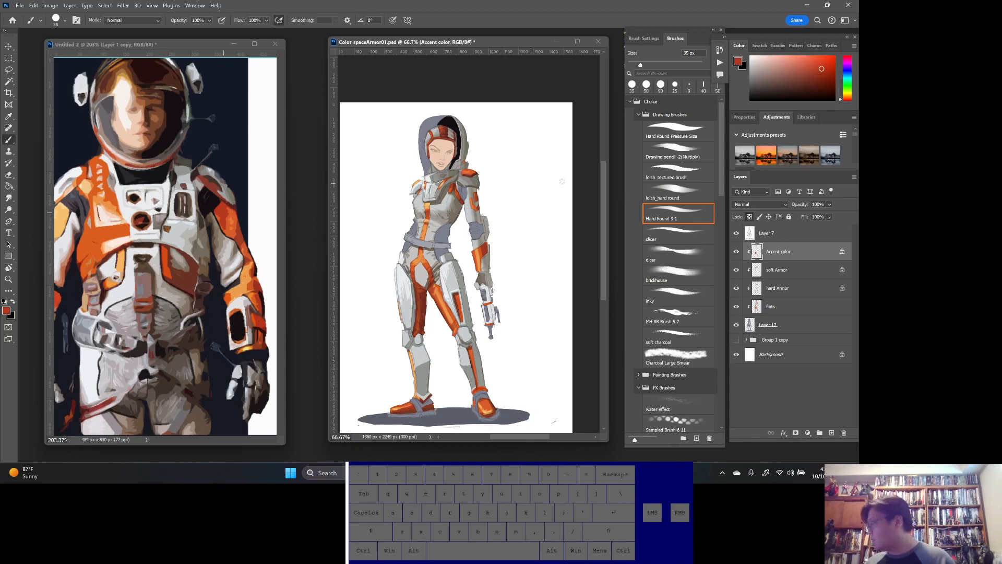
left_click(470, 212, "alt")
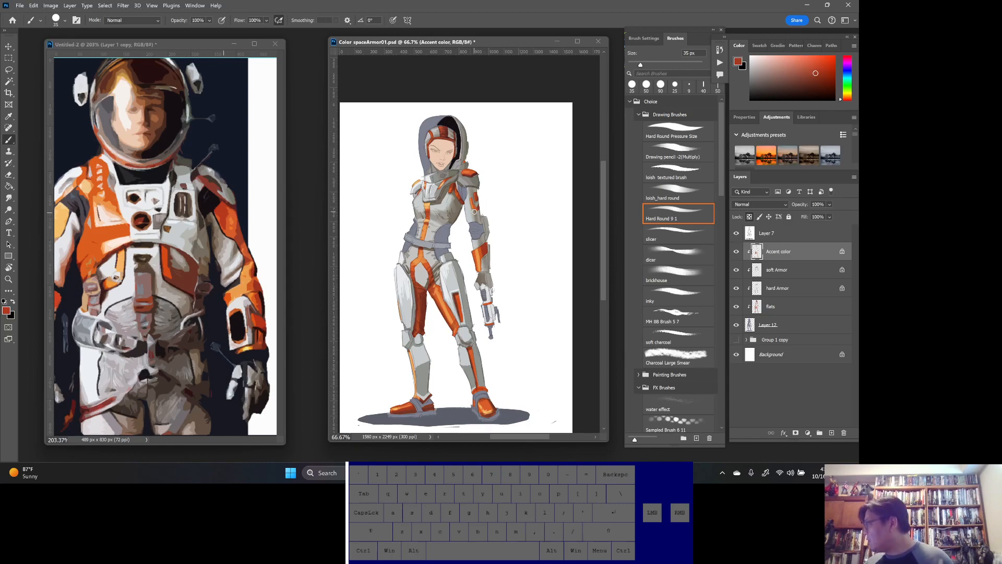
key("ctrl+space")
left_click_drag(473, 211, 500, 214)
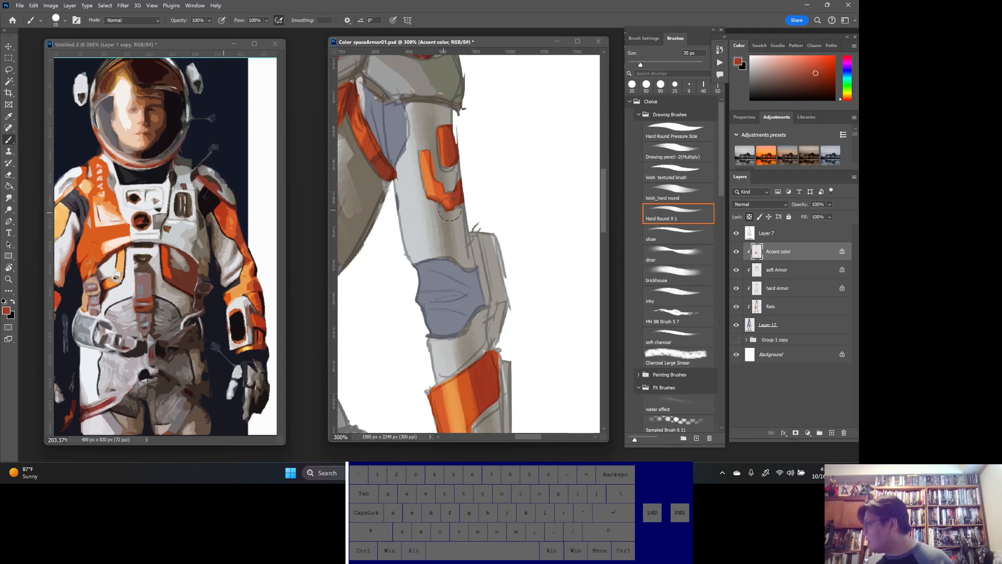
mouse_move(432, 158)
left_mouse_down()
mouse_move(425, 172)
mouse_move(448, 189)
left_mouse_up()
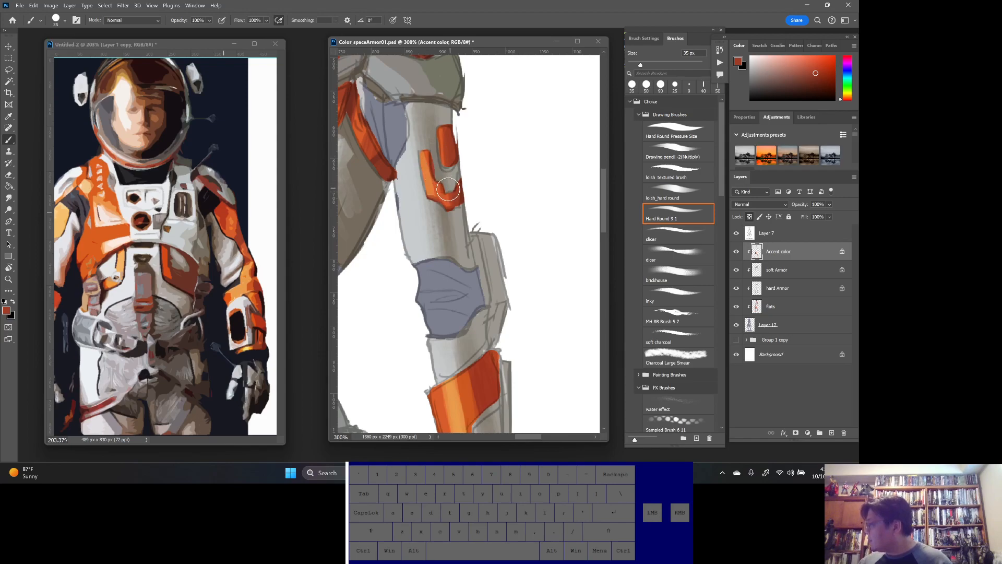
left_click(501, 261, "ctrl+alt")
left_click(464, 214, "alt")
left_click_drag(465, 216, 467, 215)
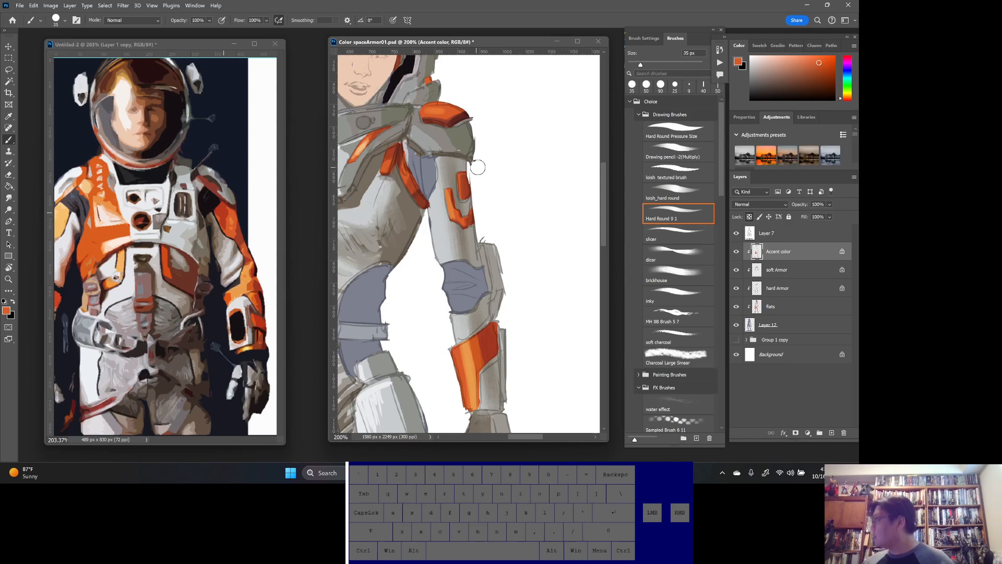
- Deepen the ankle area of the boot opposite the gun side with dark red sampled from the gun-side boot
left_click(508, 270, "ctrl+alt")
left_click(508, 271, "ctrl+alt")
left_click_drag(532, 330, 494, 248)
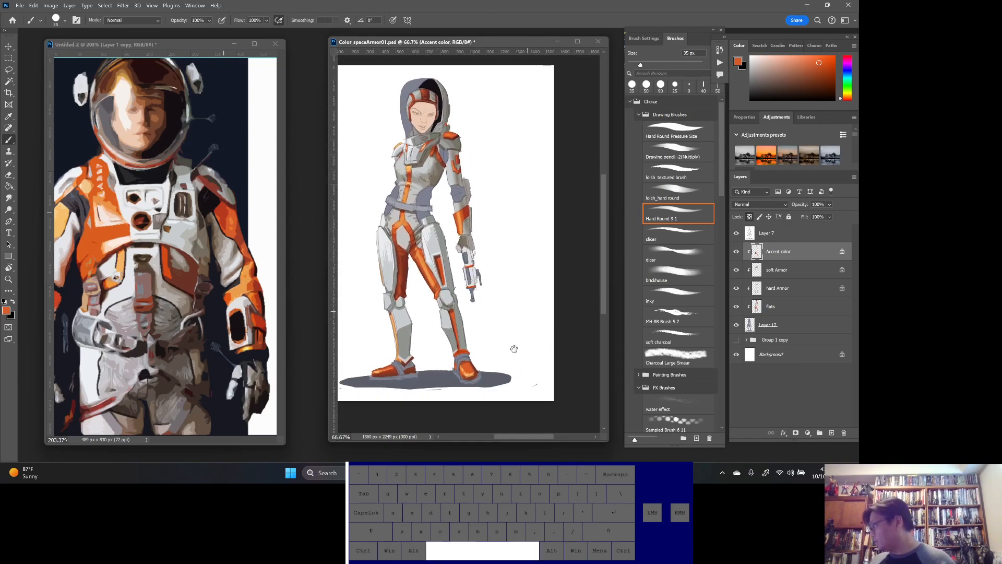
left_click_drag(516, 345, 544, 343)
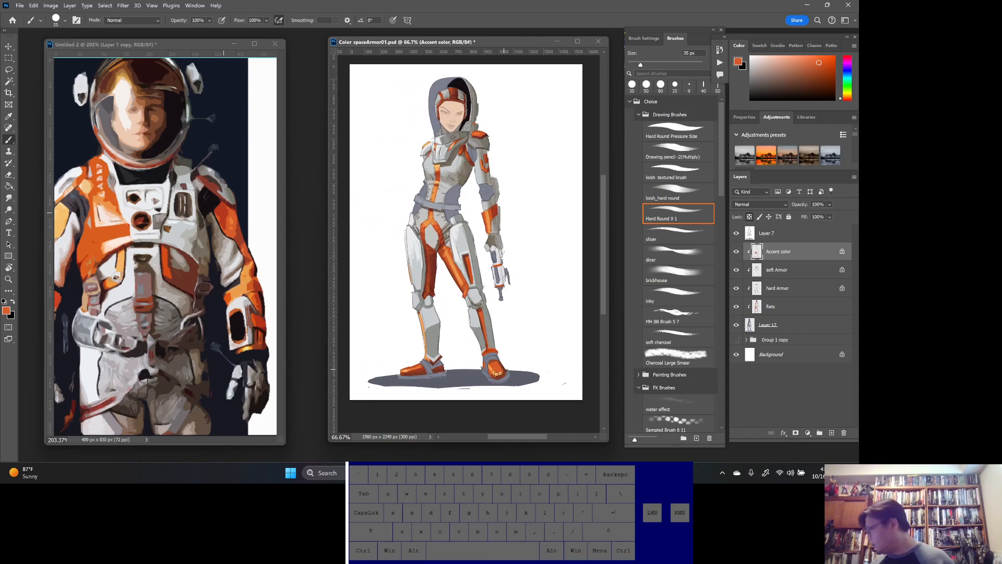
left_click(484, 355, "alt")
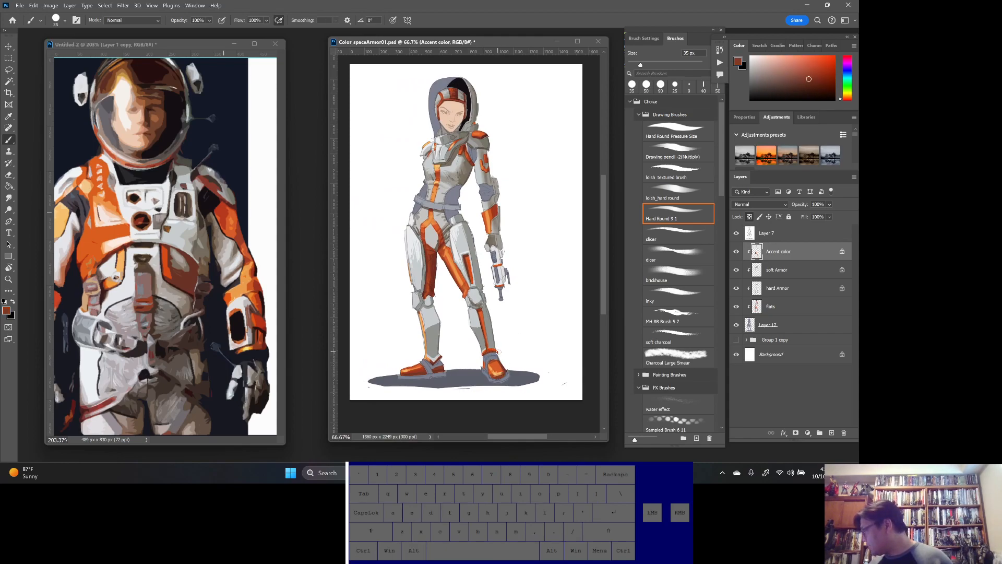
left_click_drag(424, 358, 431, 363)
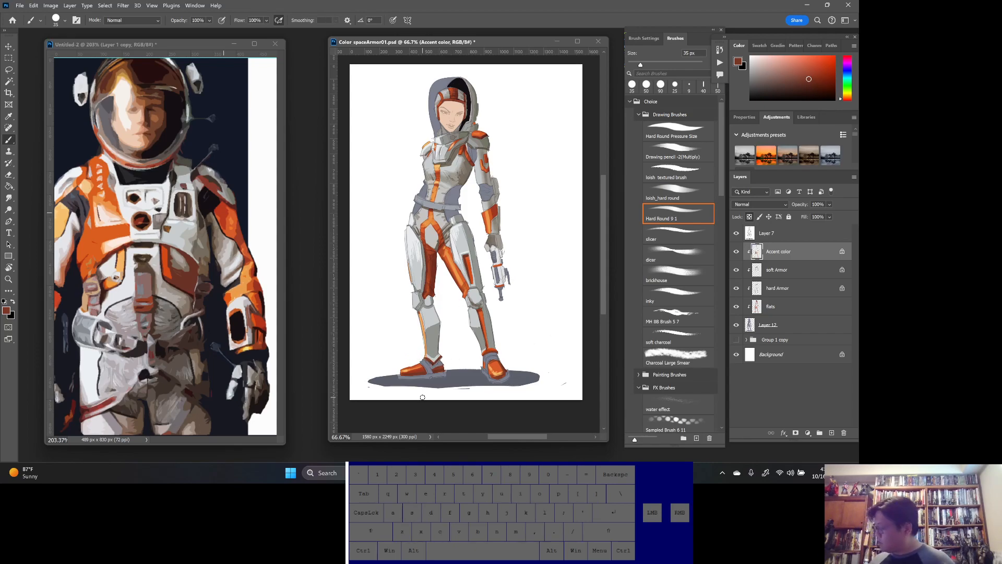
- Try to select the dark grey hip area on Layer 12 with the Magic Wand
left_click_drag(468, 345, 487, 331)
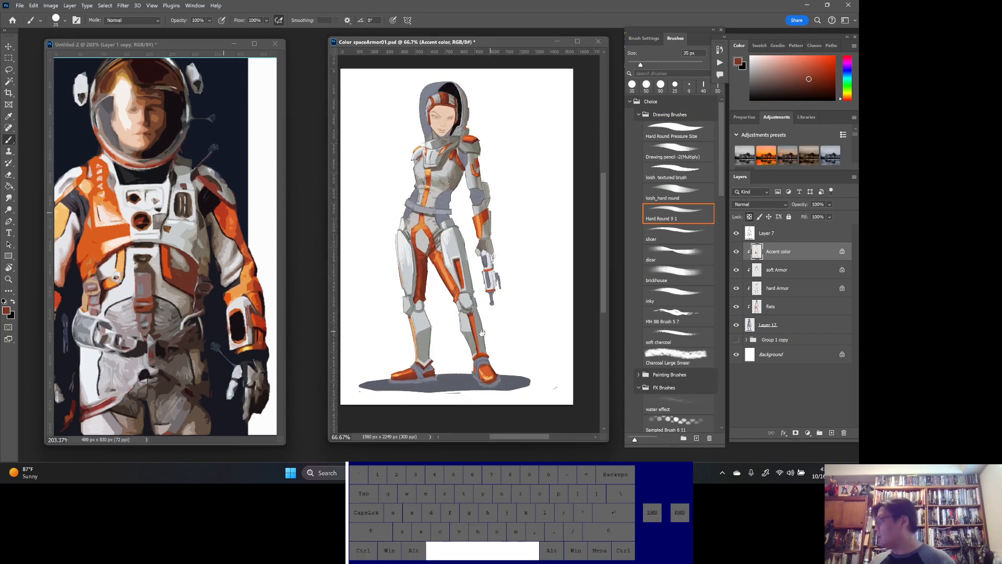
left_click_drag(496, 196, 495, 212)
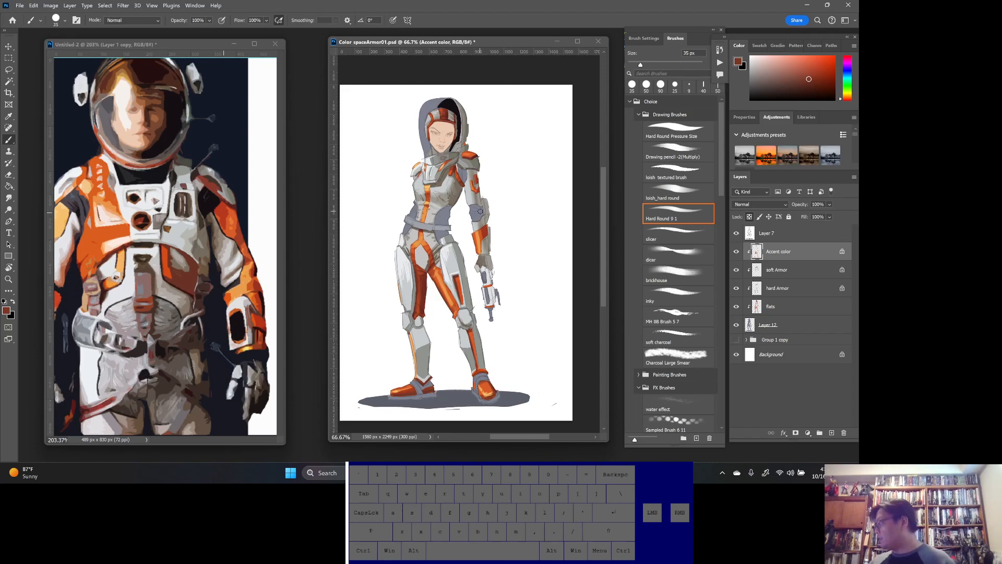
left_click(781, 327)
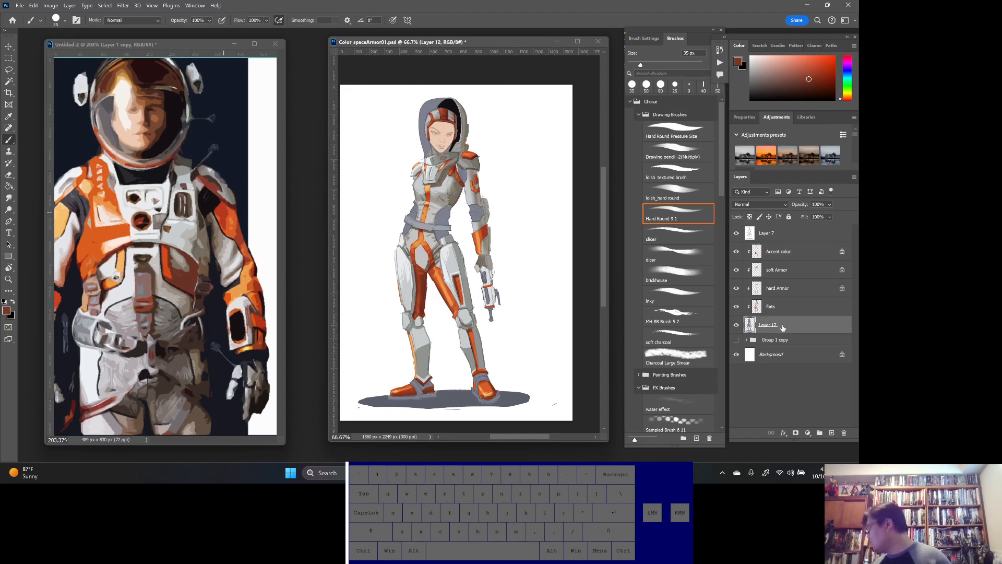
key("w")
left_click(447, 236)
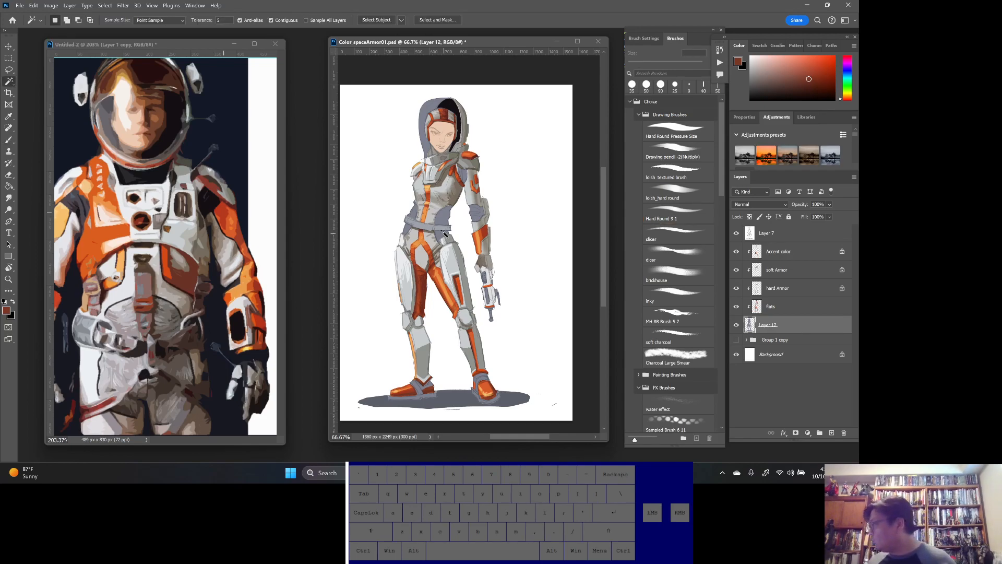
- Select the dark grey areas by Magic Wand on the flats layer, add both boots' grey trim, and subtract the background using Layer 12
left_click(773, 310)
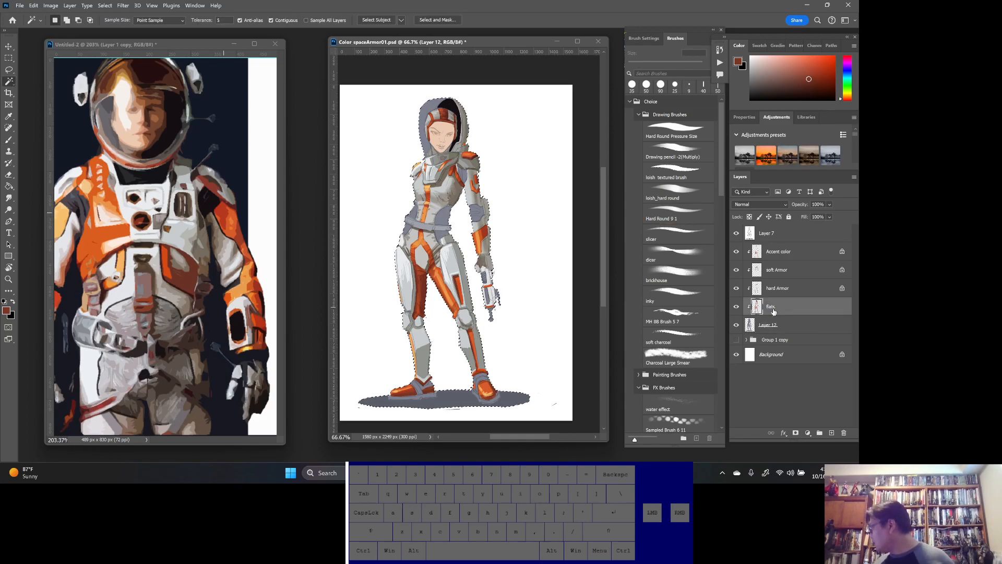
left_click(442, 238)
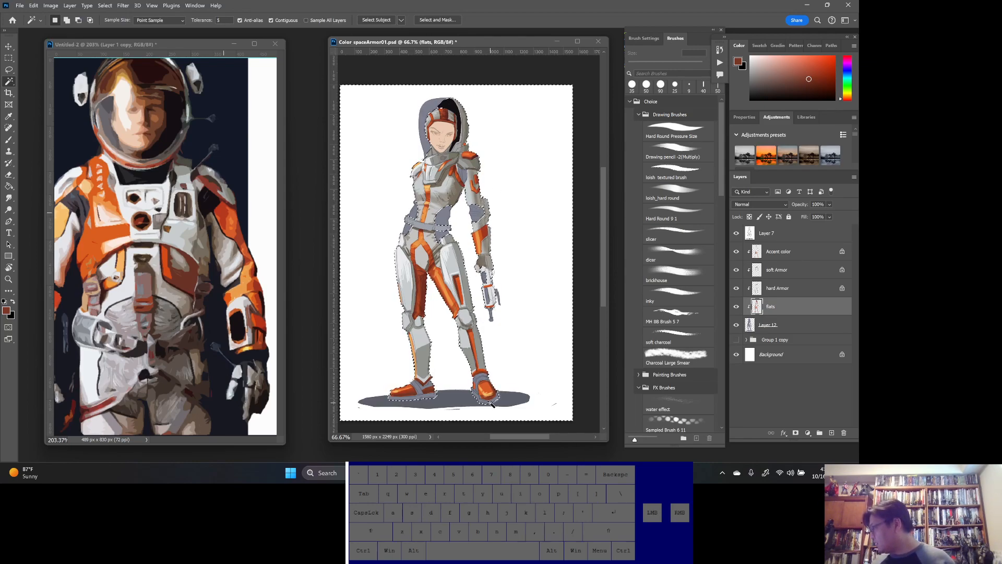
left_click(484, 377, "shift")
left_click(420, 388, "shift")
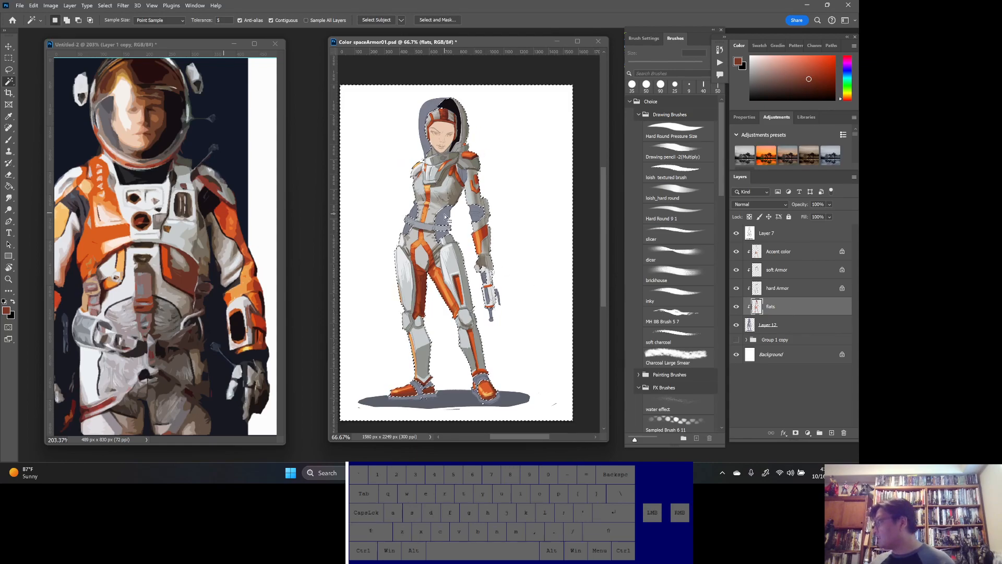
left_click(771, 330)
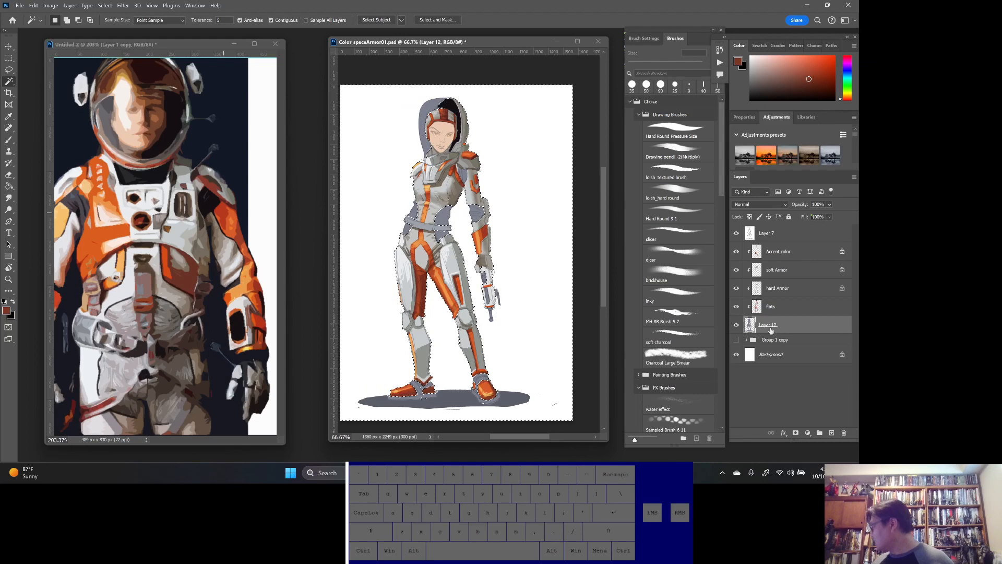
left_click(532, 235, "alt")
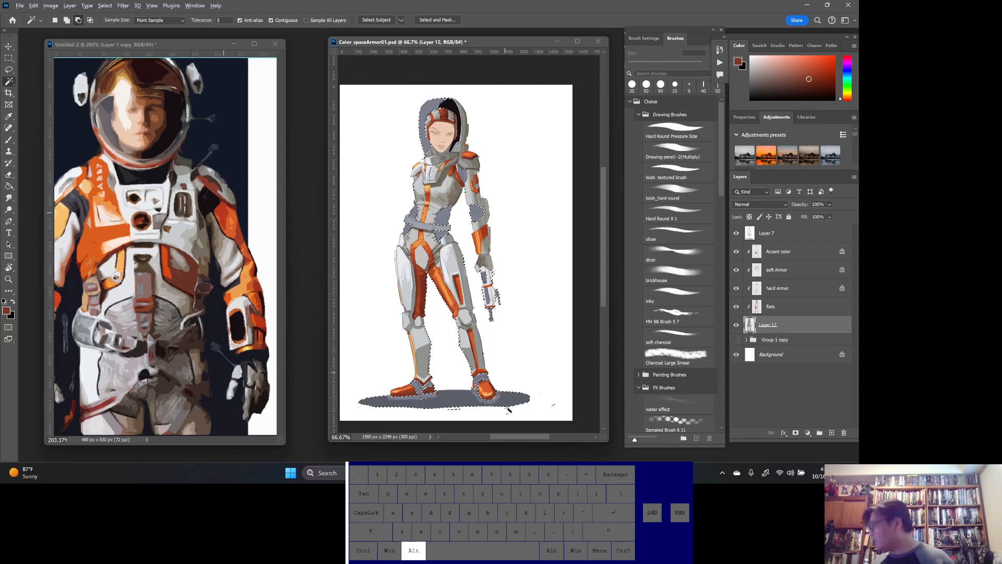
- Create a clipped layer named darkGreys above Accent color and choose the Hard Round 9 1 brush
left_click(786, 252)
left_click(831, 433)
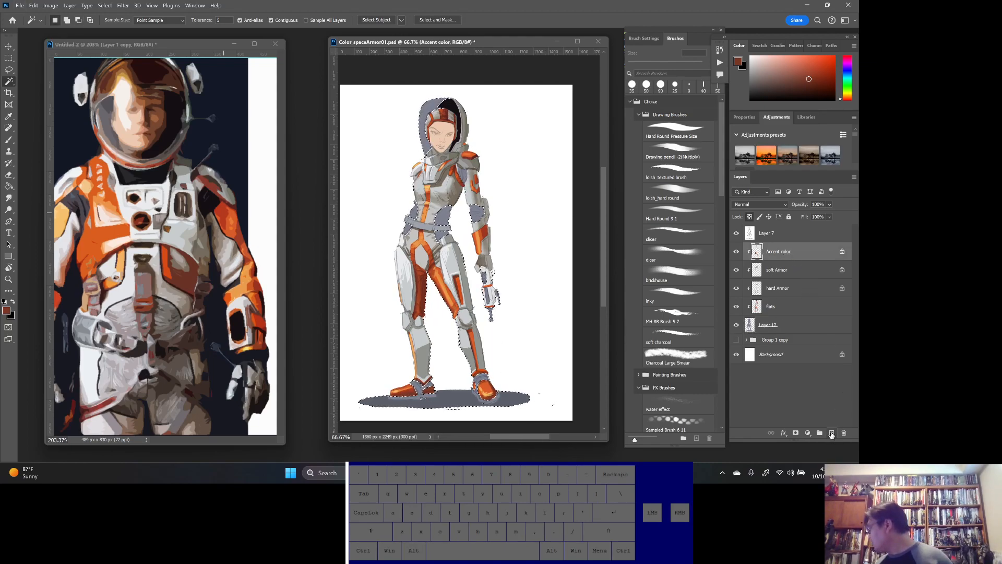
left_click(788, 261, "alt")
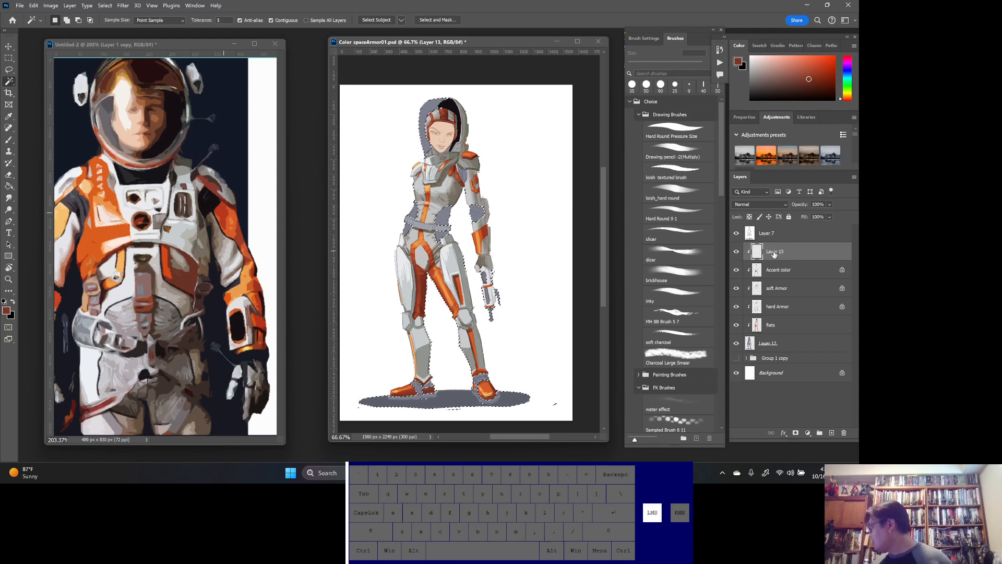
double_click(771, 251)
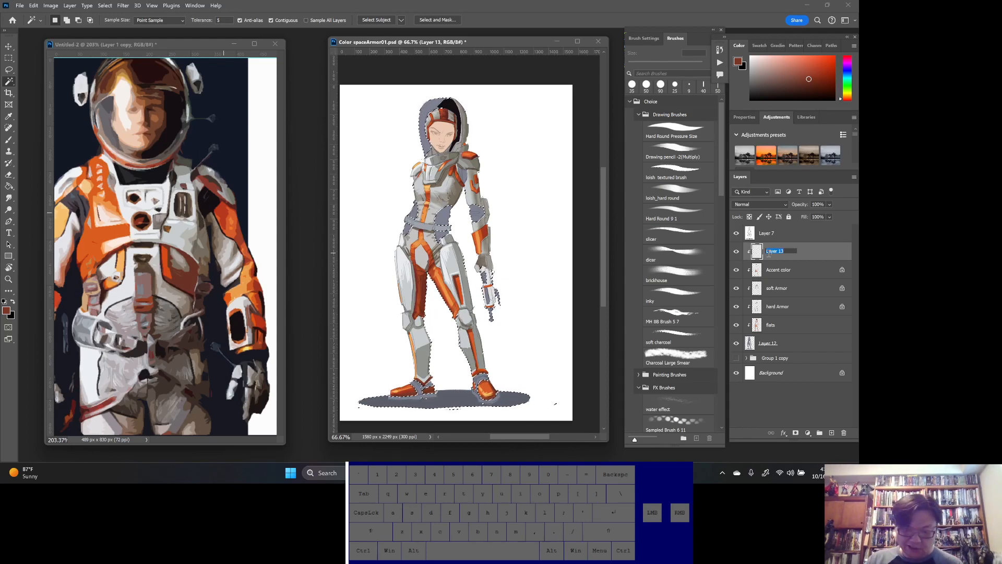
type("da")
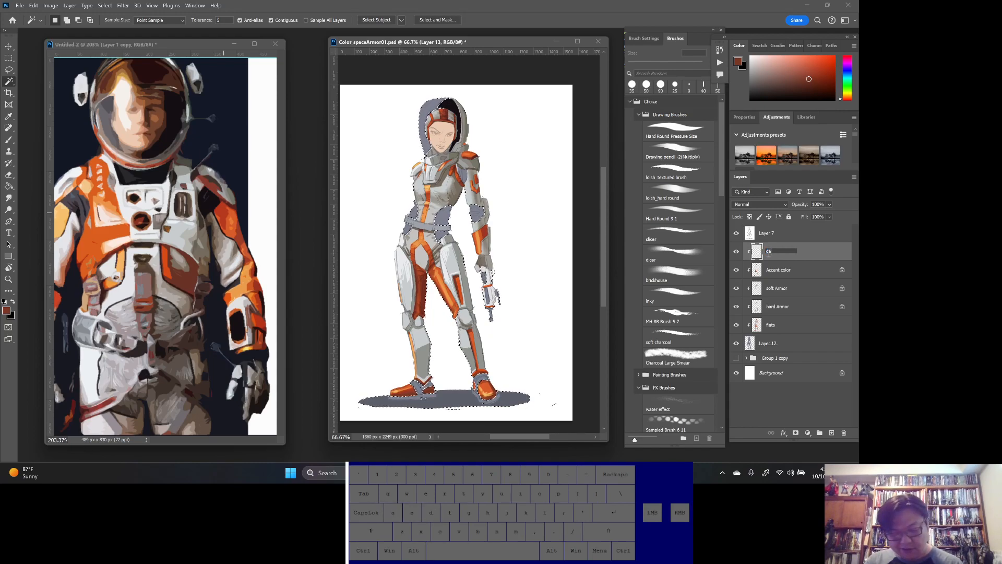
type("rkGrey")
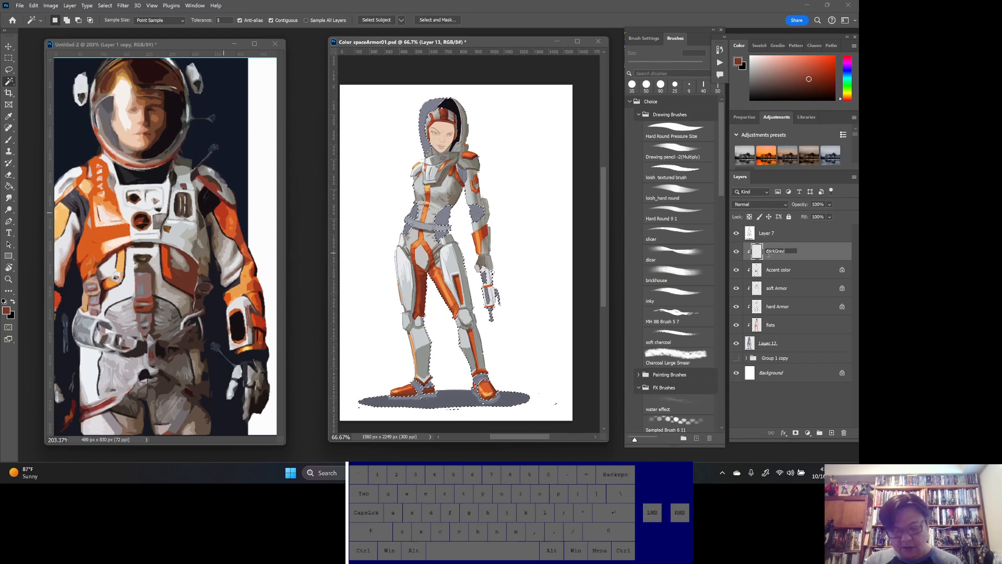
type("s")
key("Return")
left_click(705, 220)
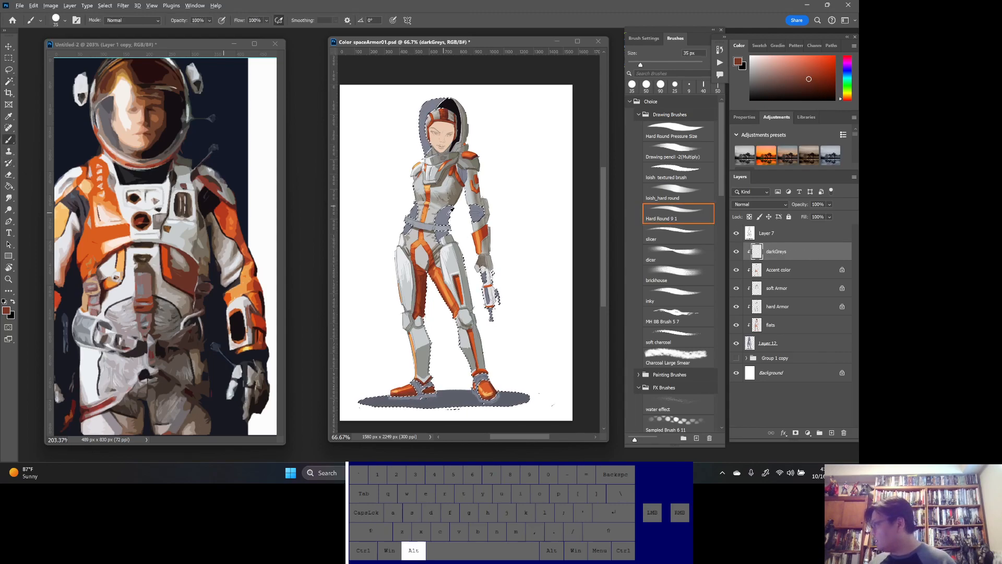
- Fill the selected dark grey areas on darkGreys with grey sampled from the character, deselect, and lock the layer's transparent pixels
left_click(488, 236, "alt")
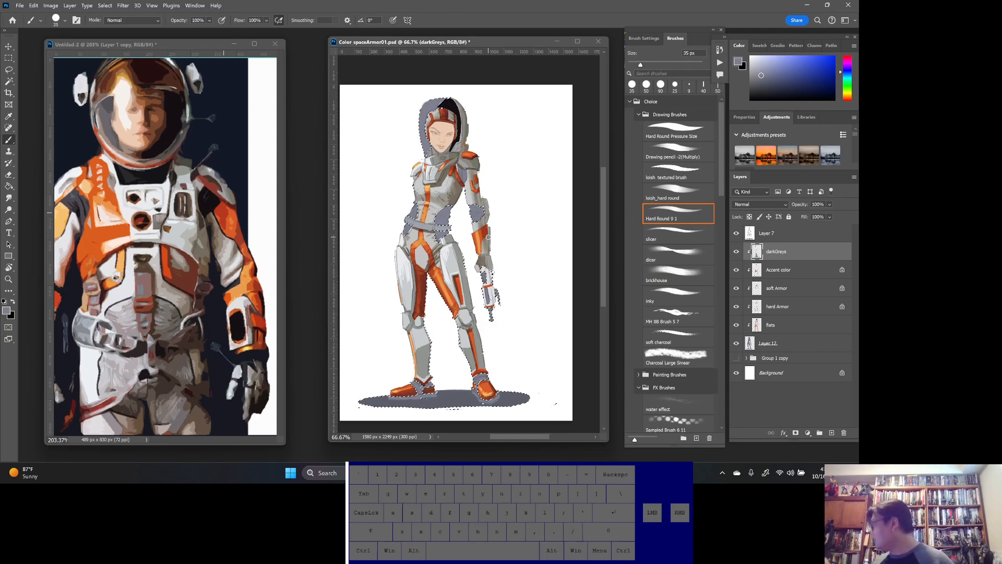
left_click(754, 263)
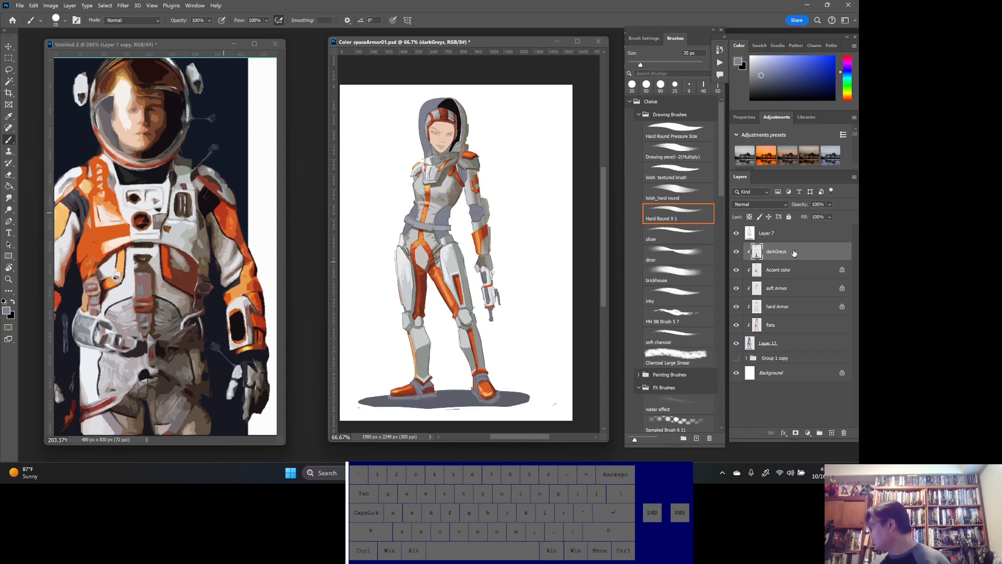
left_click(749, 216)
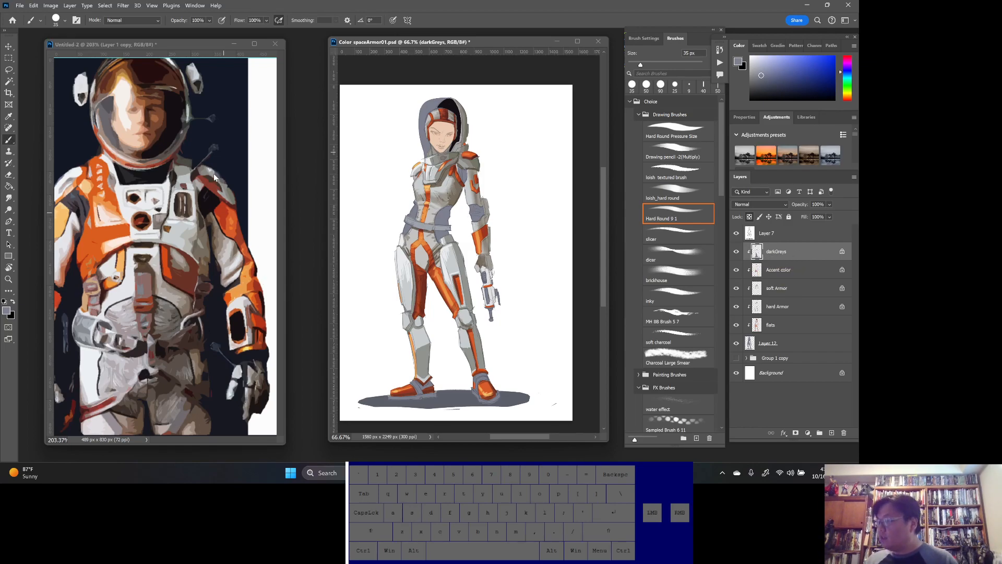
- Sample dark grey from the astronaut's shoulder and paint the character's waist and elbow areas with a 125 px brush
key("ctrl+space")
left_click_drag(95, 183, 204, 205)
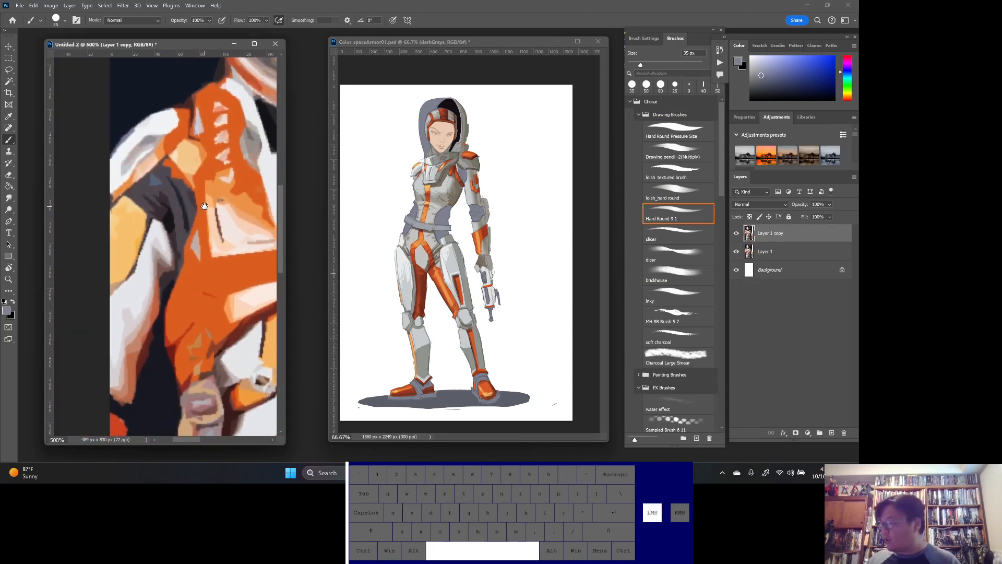
left_click(175, 198, "alt")
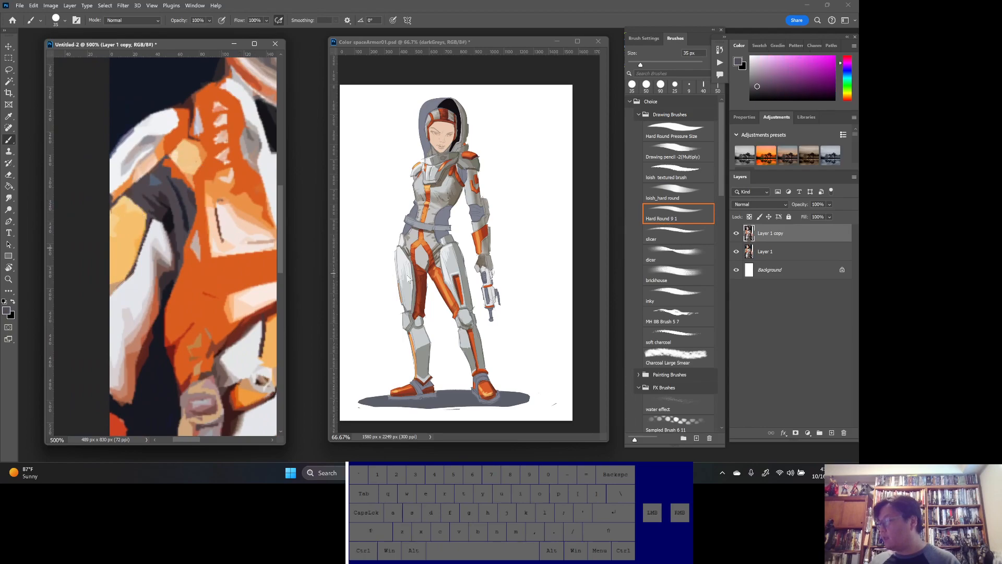
left_click(505, 196)
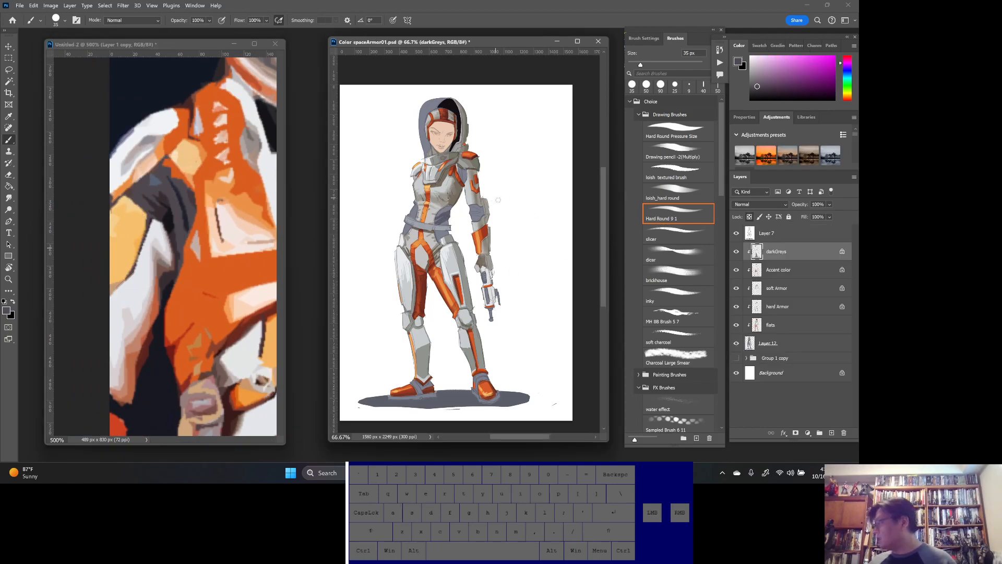
key("bracketright")
key("bracketright")
key("bracketright")
key("bracketright")
key("bracketright")
key("bracketright")
key("bracketright")
key("bracketright")
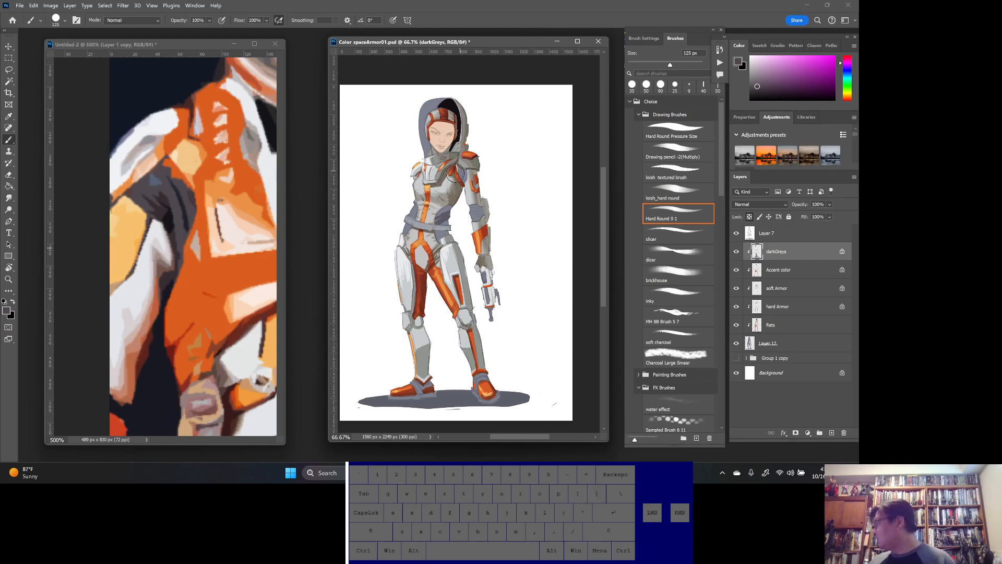
left_click_drag(456, 182, 464, 174)
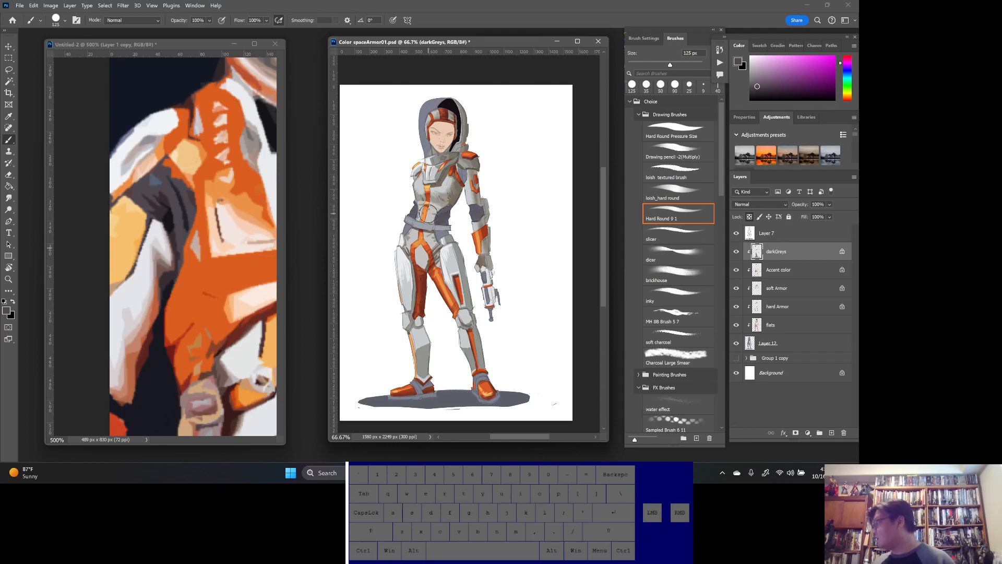
- Select the gun-side armpit patch on flats with the Magic Wand, fill it dark grey on darkGreys, and relock transparent pixels
left_click(776, 332)
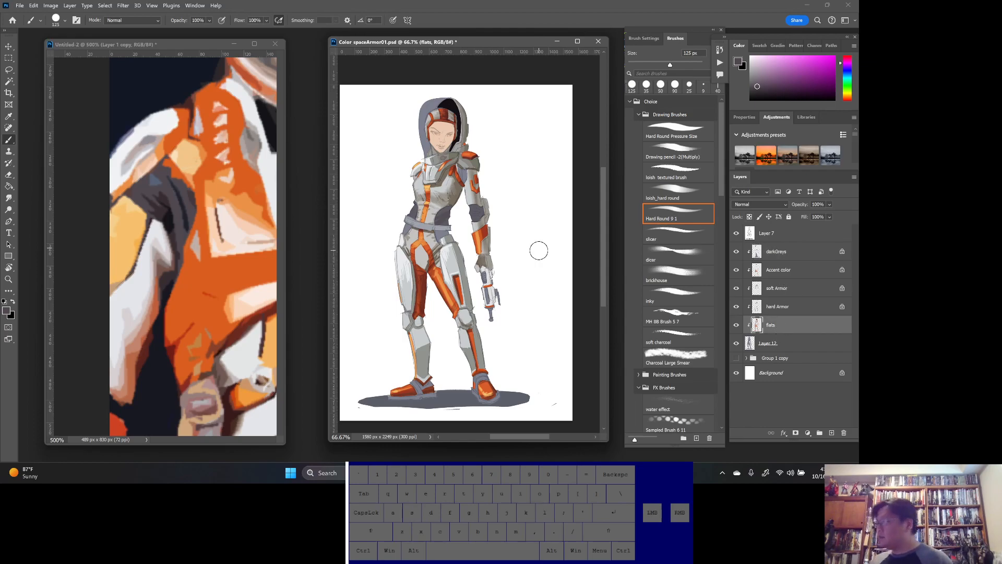
left_click(9, 82)
left_click(462, 175)
left_click(791, 254)
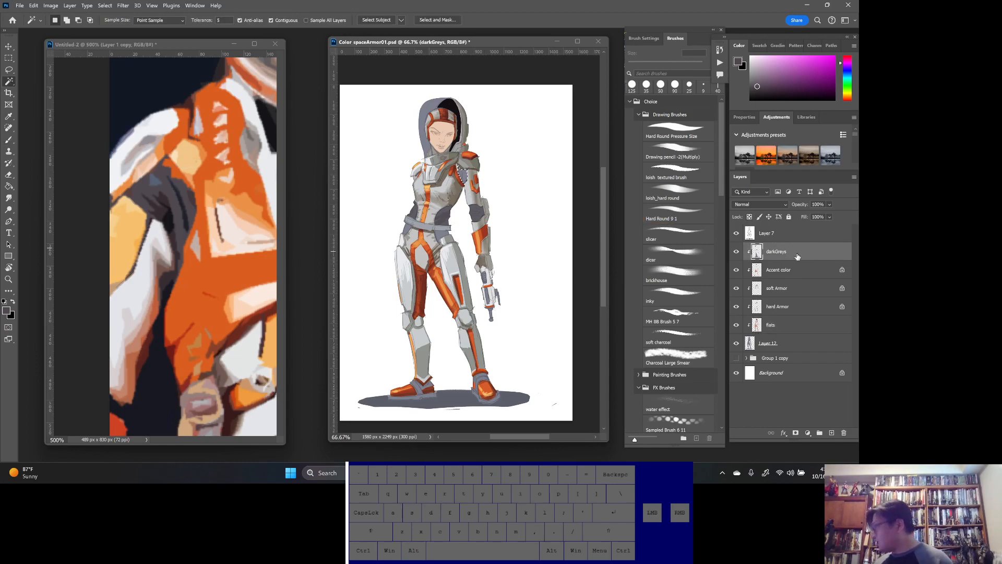
key("alt+BackSpace")
key("ctrl+d")
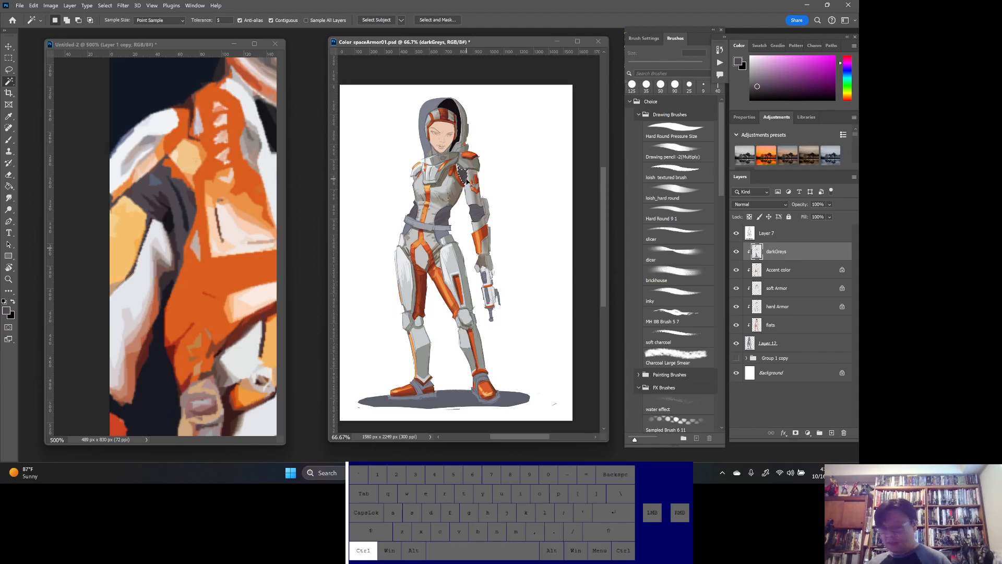
left_click(749, 218)
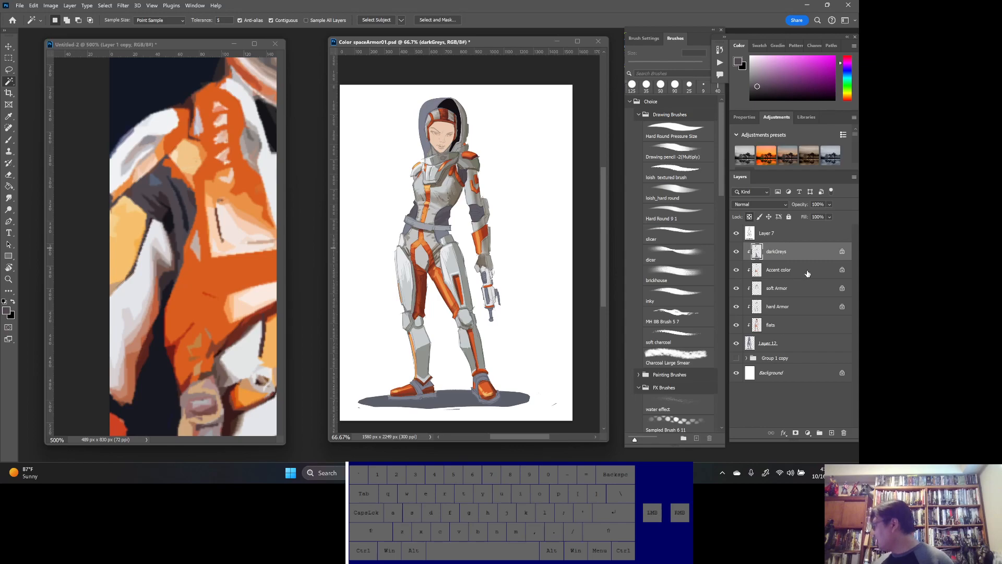
- Paint the ground shadow and boot trim dark grey, and the hood light grey sampled from the astronaut's shoulder
left_click(9, 139)
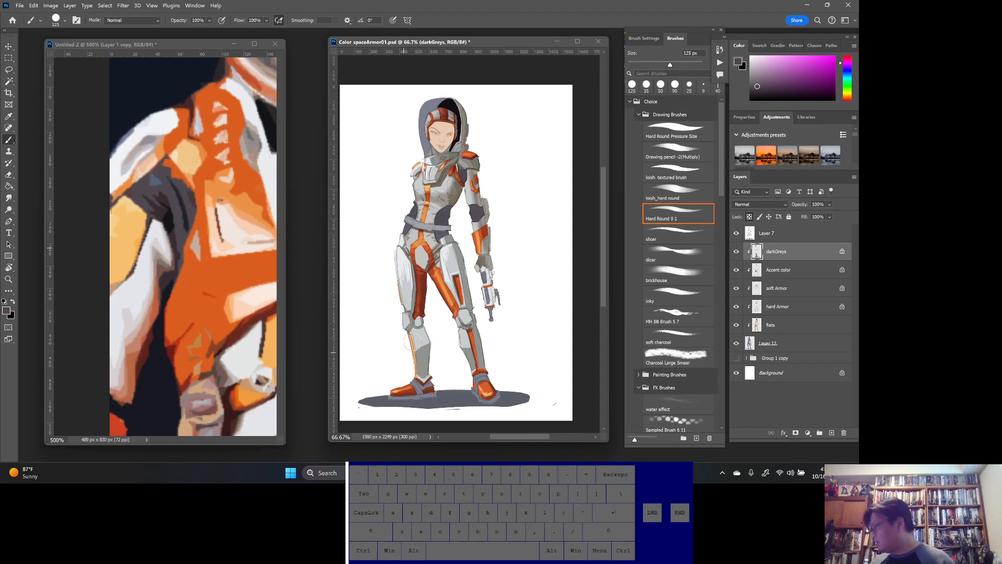
mouse_move(427, 403)
left_mouse_down()
mouse_move(447, 400)
mouse_move(410, 392)
mouse_move(360, 402)
mouse_move(524, 399)
left_mouse_up()
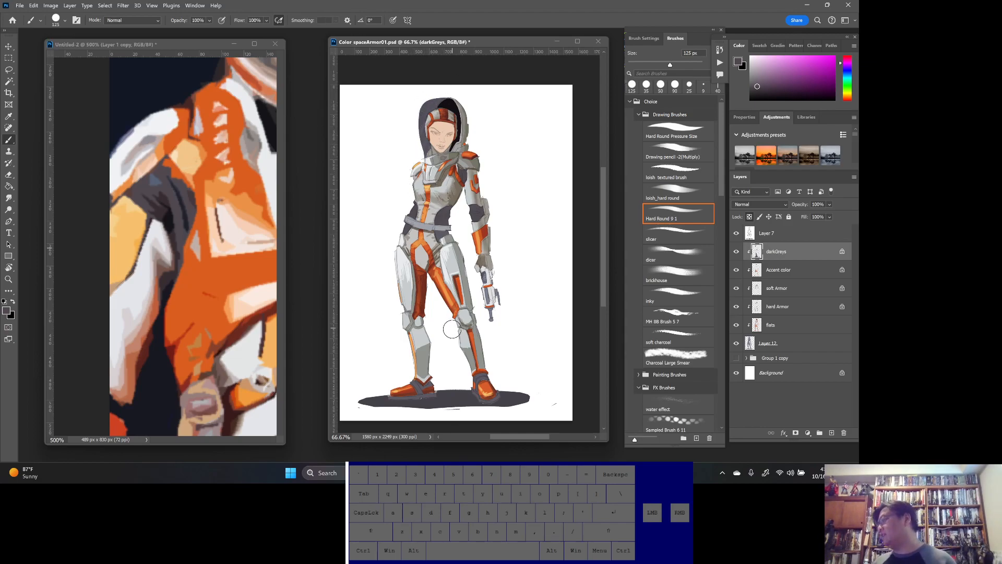
left_click(129, 155, "alt")
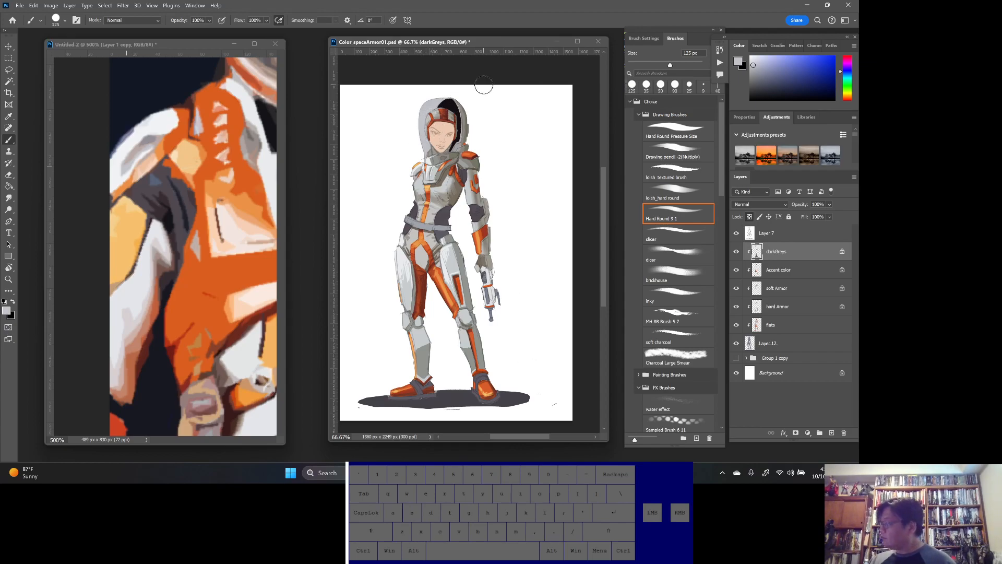
- Shade the waist, belt, elbow and armpit areas with a darker grey sampled from the astronaut's shoulder, using a 40 px brush
left_click(173, 137, "alt")
left_click(187, 194, "alt")
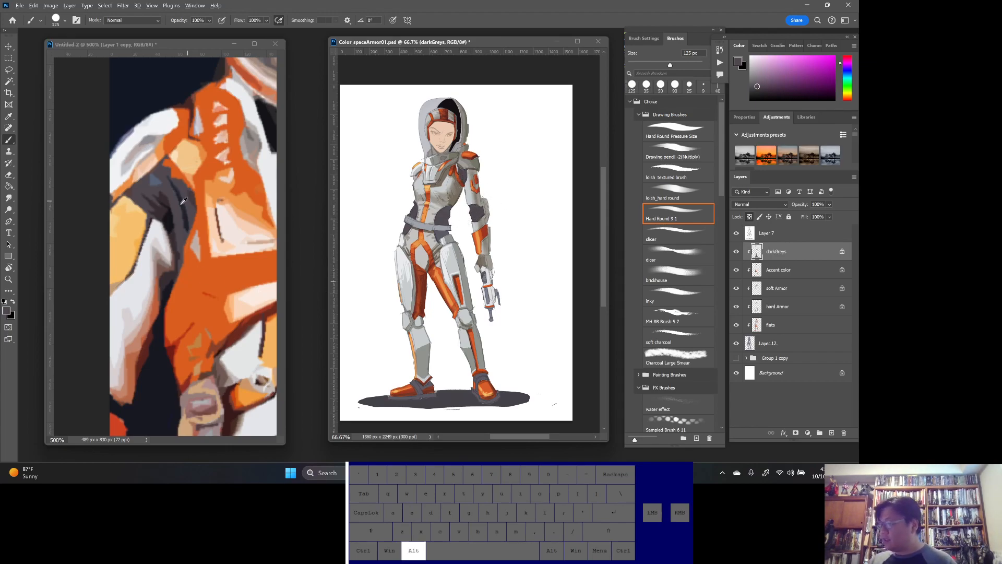
left_click(163, 209, "alt")
key("bracketleft")
key("bracketleft")
key("bracketleft")
key("bracketleft")
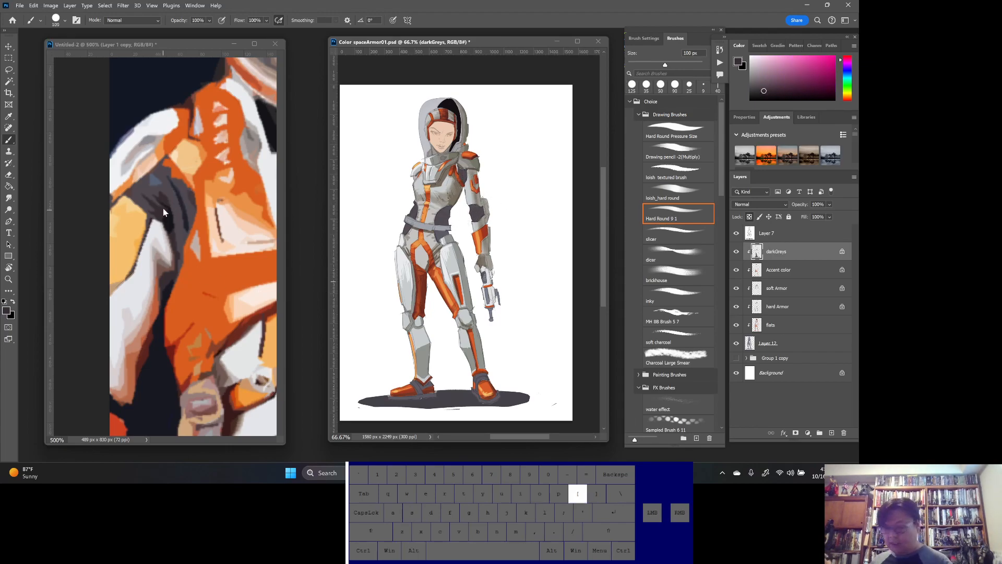
key("bracketleft")
key("bracketleft")
key("bracketleft")
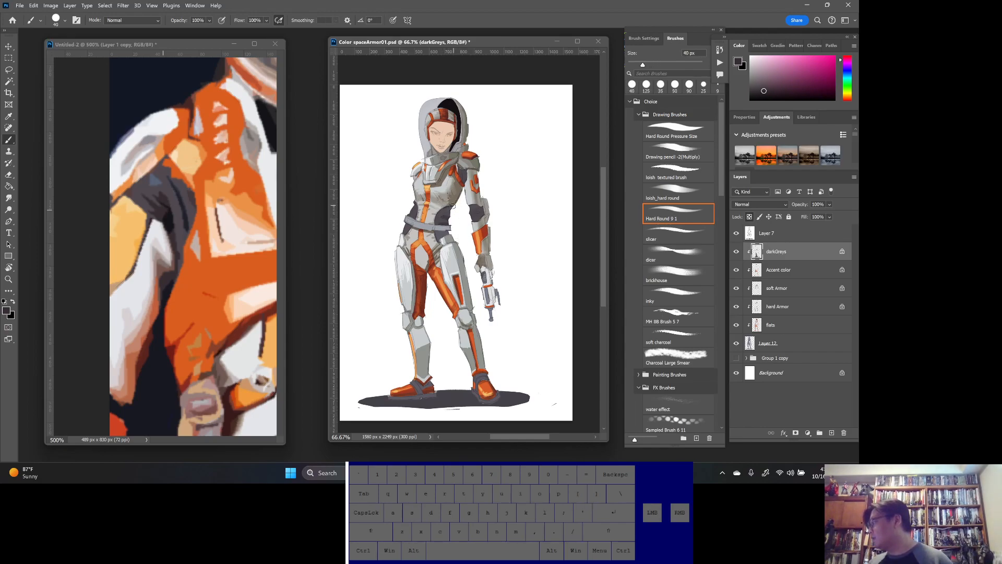
left_click_drag(443, 208, 436, 220)
left_click_drag(415, 208, 435, 224)
mouse_move(447, 221)
left_mouse_down()
mouse_move(443, 233)
mouse_move(404, 235)
mouse_move(414, 228)
mouse_move(406, 225)
left_mouse_up()
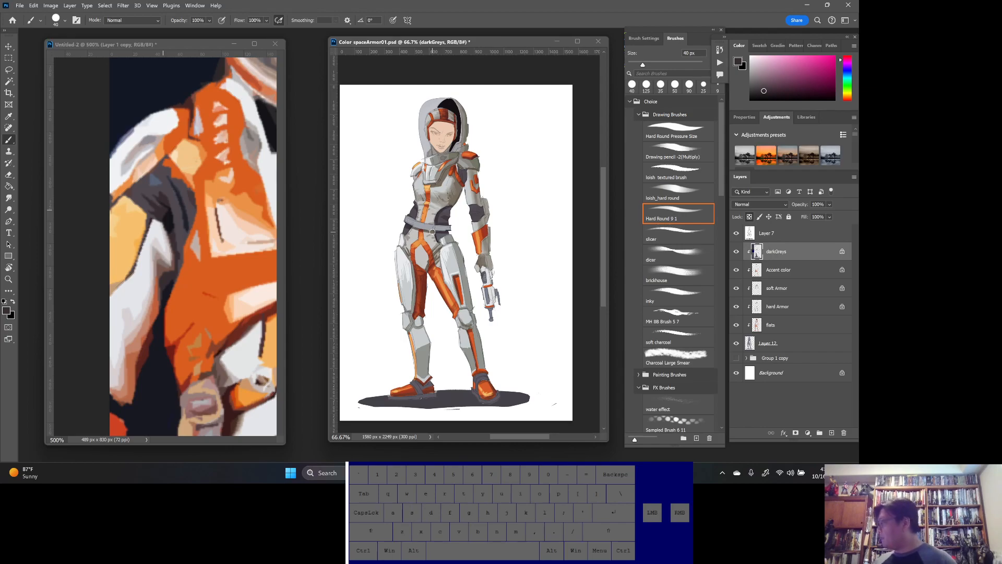
mouse_move(459, 177)
left_mouse_down()
mouse_move(459, 165)
mouse_move(470, 168)
left_mouse_up()
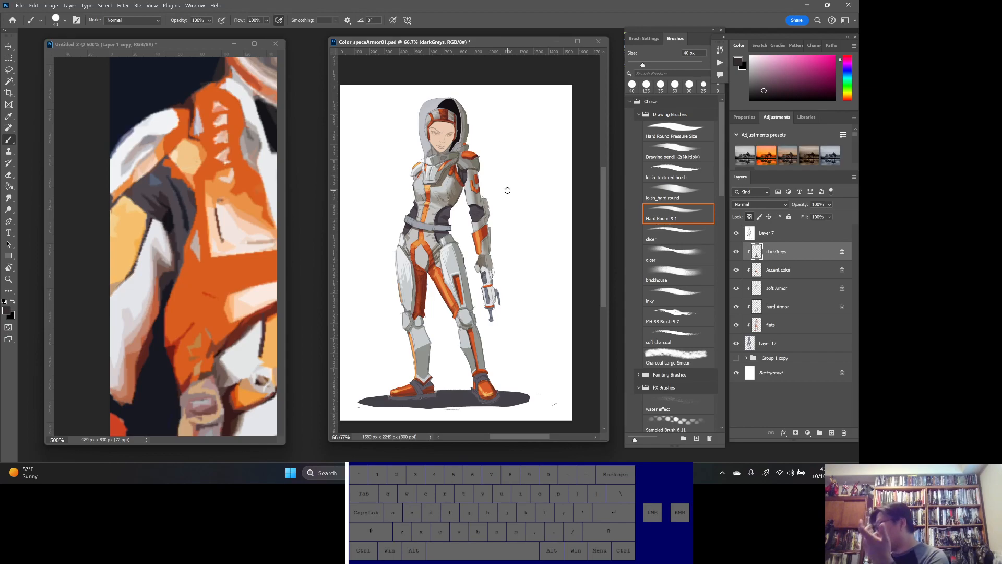
key("z")
key("ctrl+z")
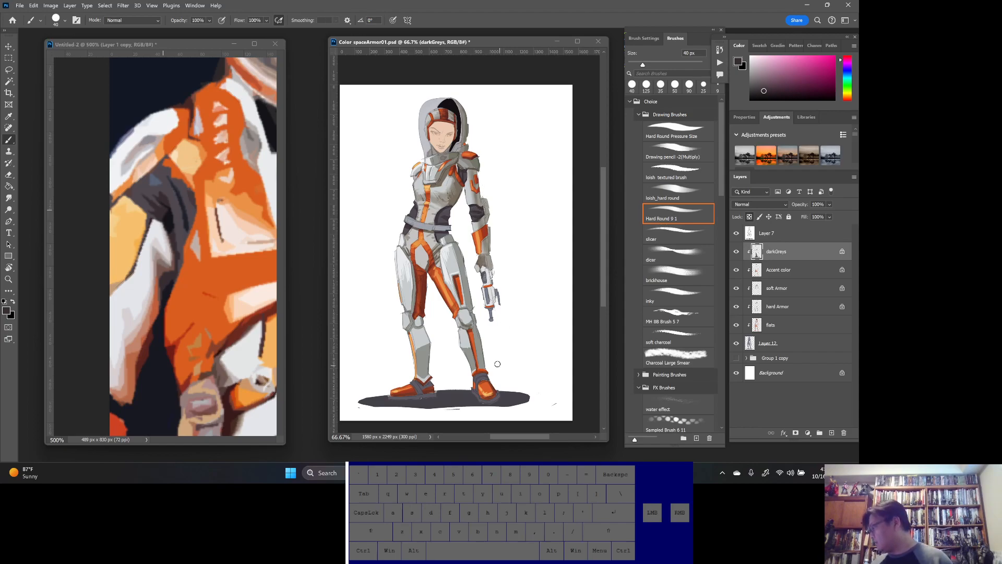
- Paint darker shadows on the dark grey trim and soles of both boots
key("ctrl")
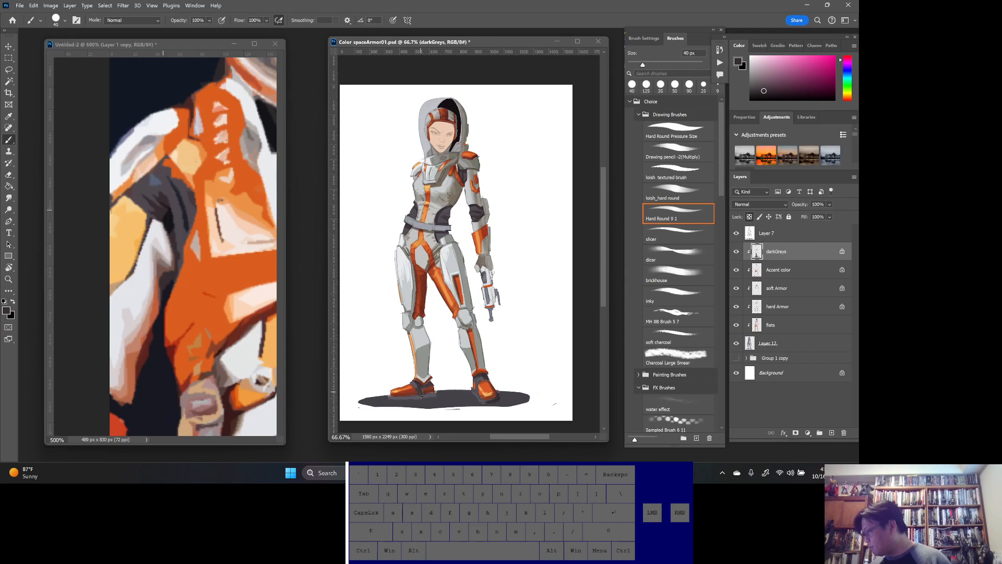
left_click_drag(408, 398, 419, 396)
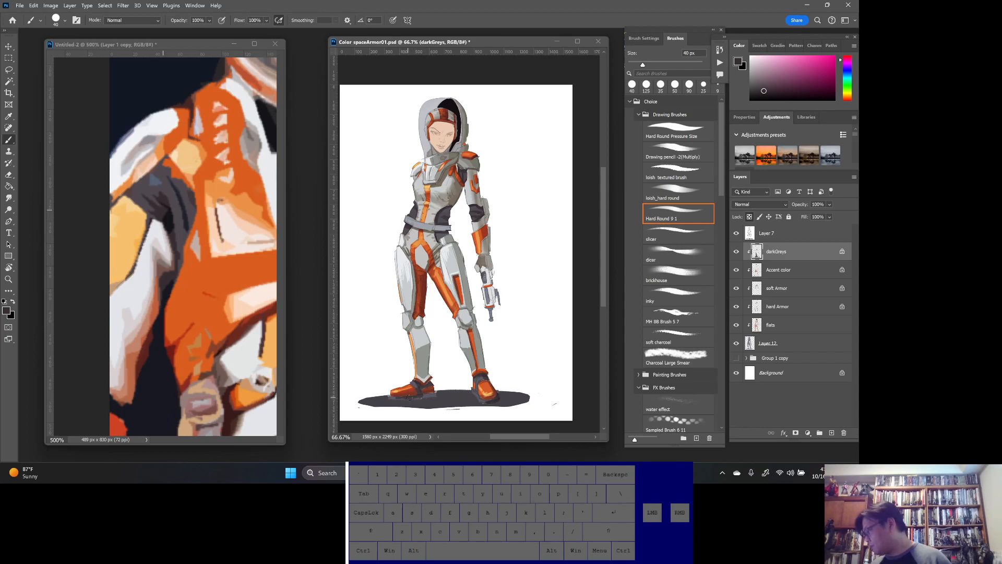
key("alt")
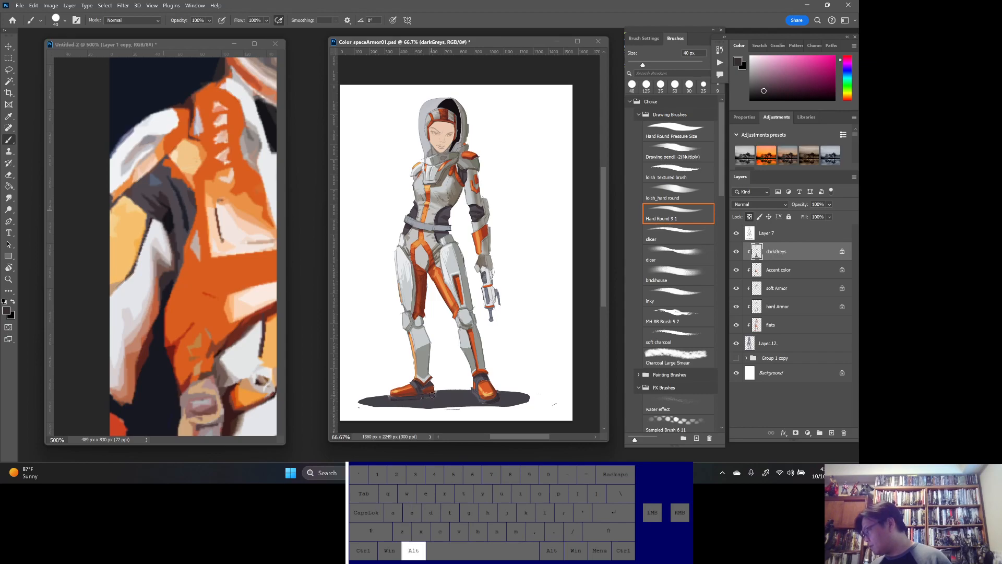
left_click_drag(433, 397, 411, 397)
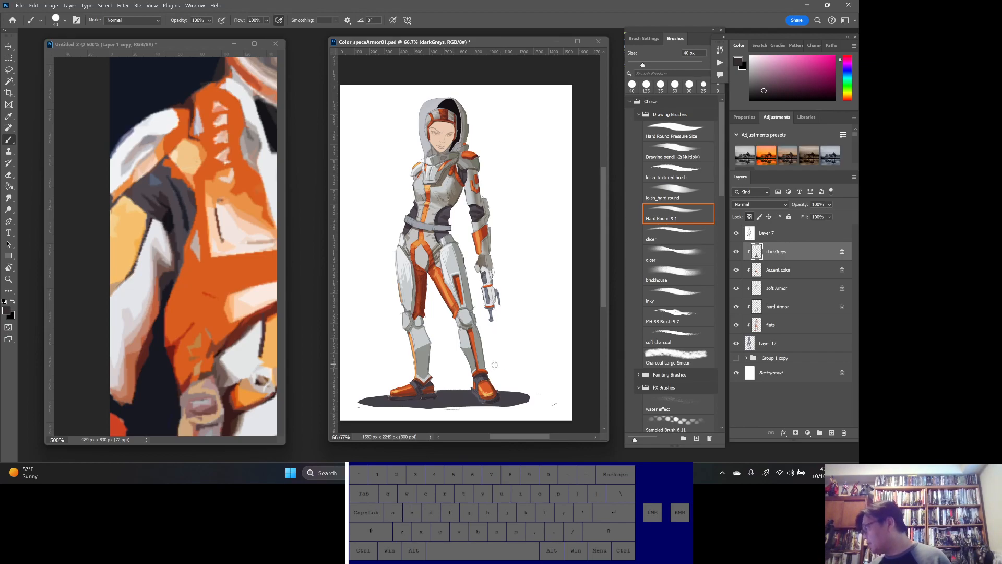
- Add lighter blue-grey accents sampled from the astronaut's shoulder to the dark grey areas, and touch up with grey sampled from the gun-side boot
key("alt")
left_click(157, 177, "alt")
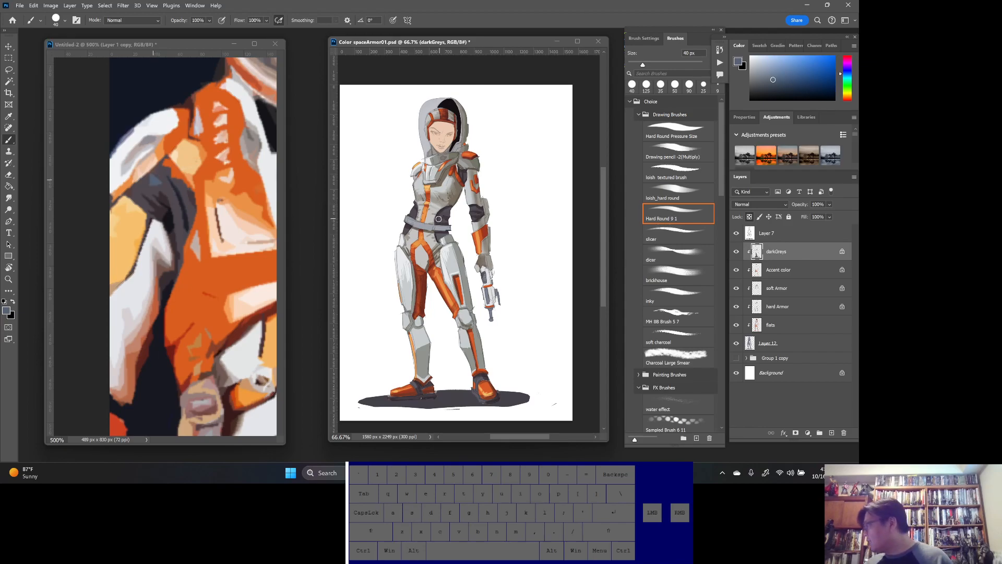
key("ctrl")
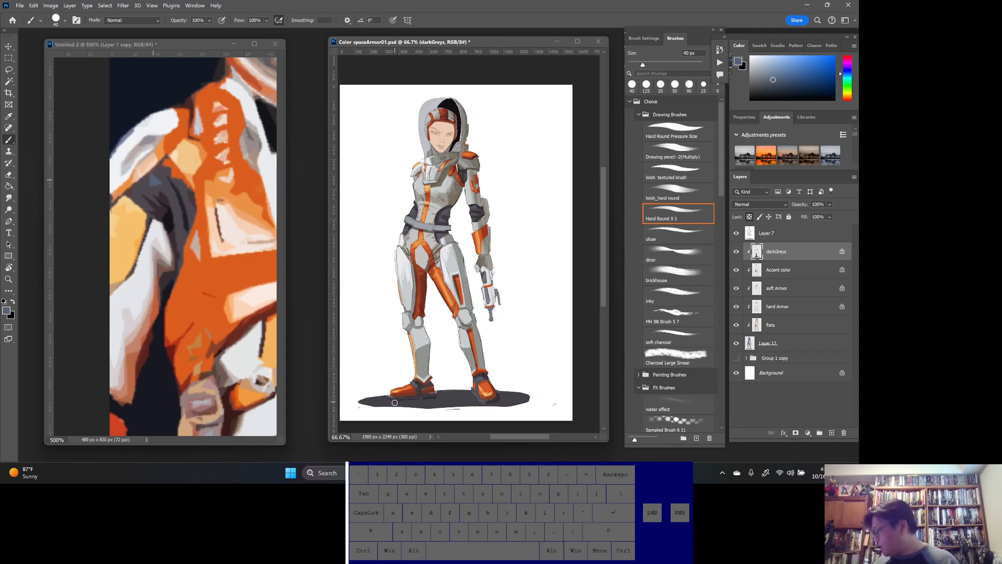
key("alt")
left_click(488, 375, "alt")
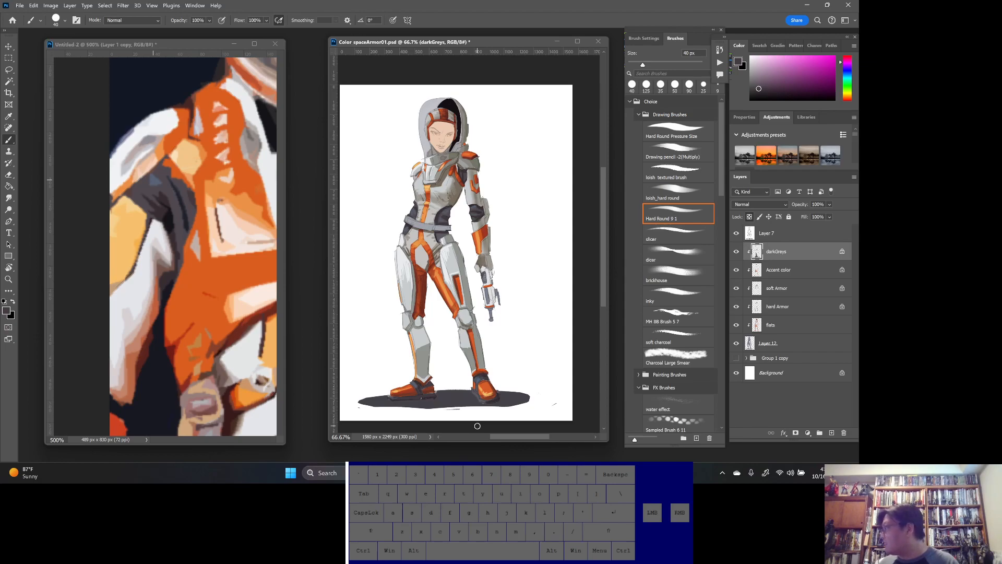
- Hide the Accent color layer and check which areas the darkGreys and soft Armor layers cover
left_click(736, 252)
left_click(736, 251)
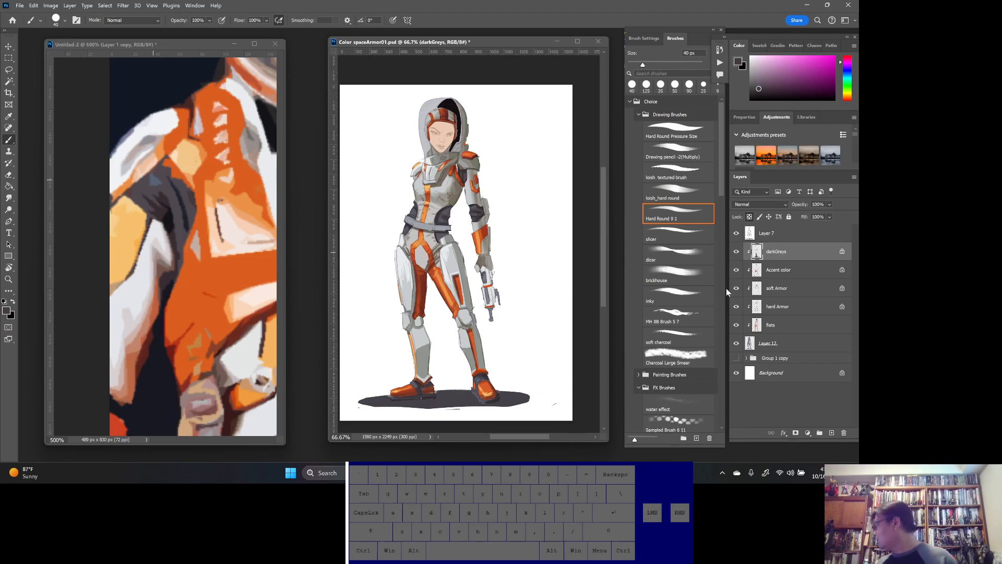
left_click(736, 270)
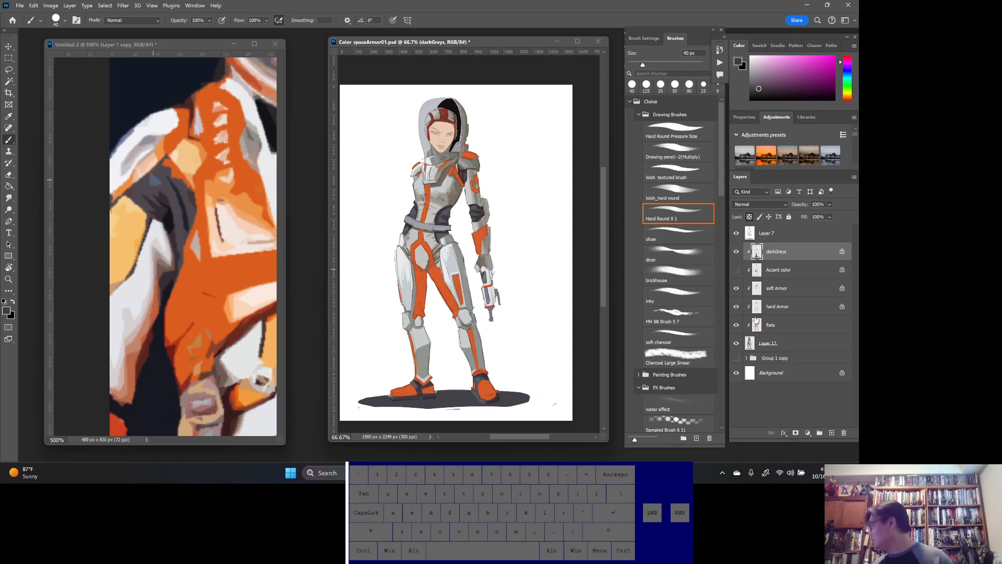
left_click(772, 290)
left_click(736, 290)
left_click(736, 290)
left_click(755, 289, "ctrl")
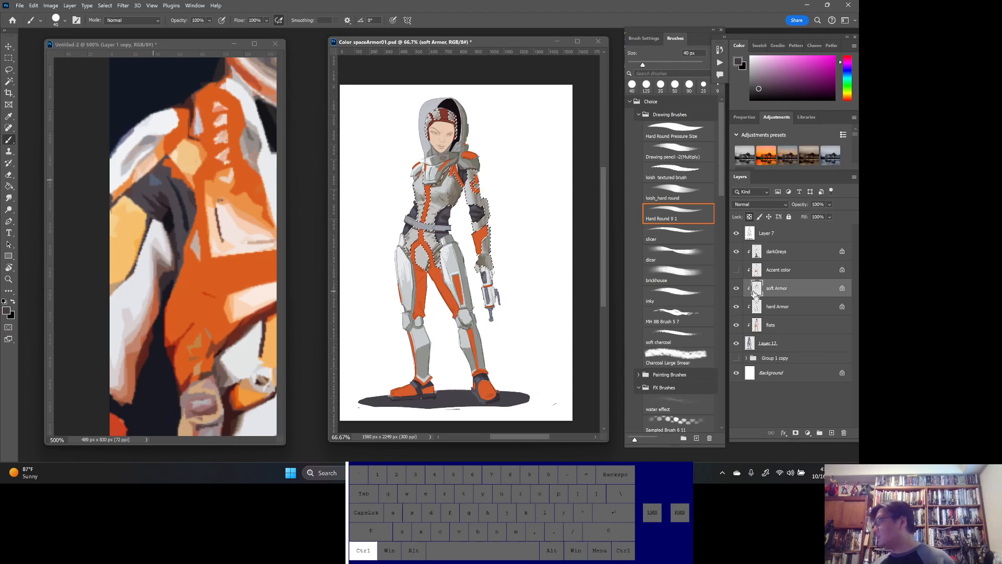
key("ctrl+d")
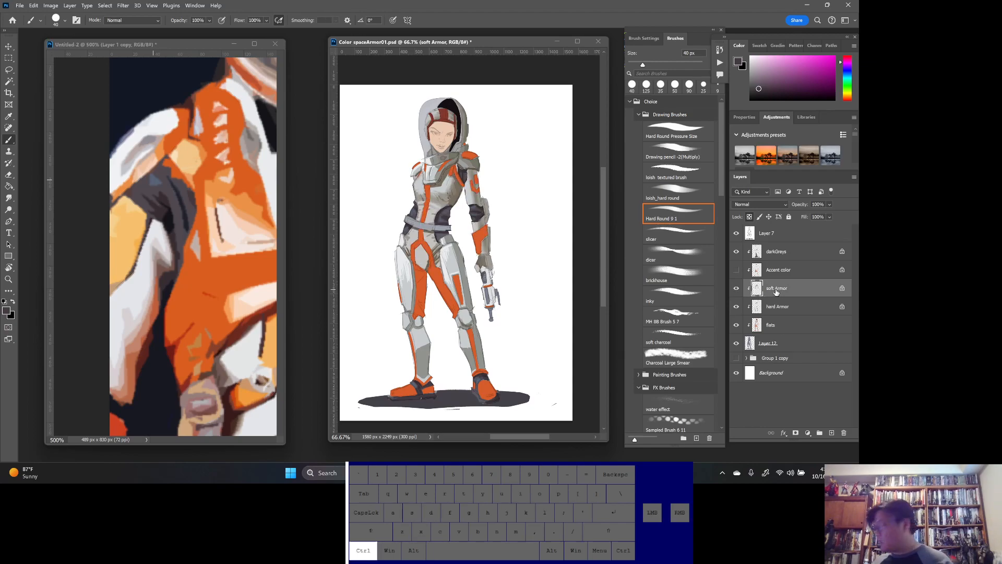
left_click(753, 349)
left_click(783, 327)
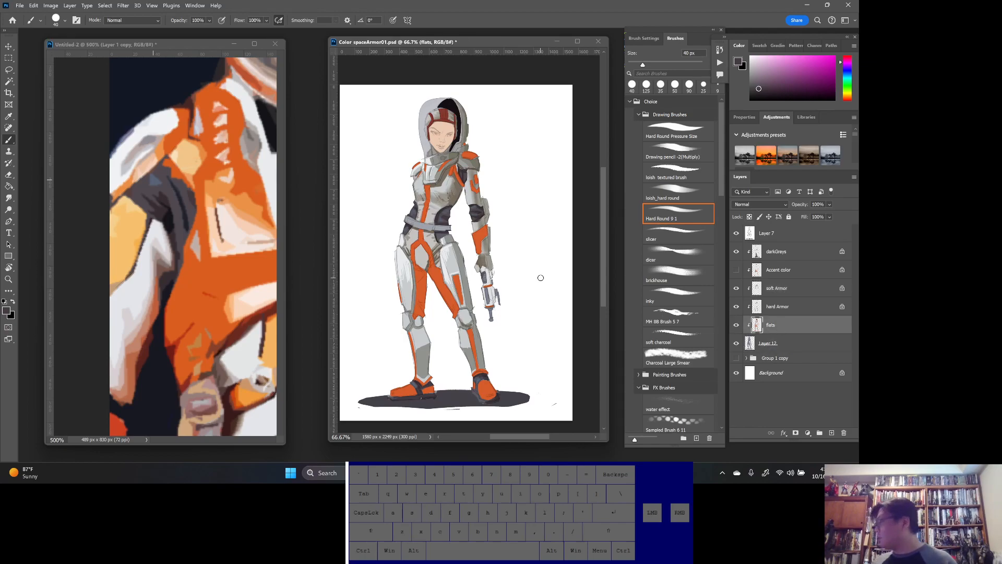
left_click(12, 82)
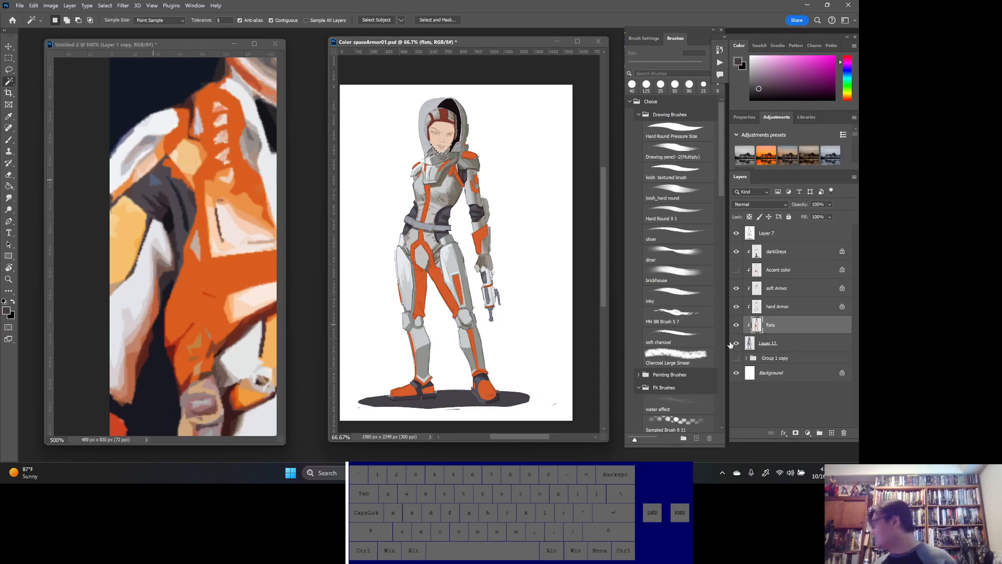
left_click(778, 292)
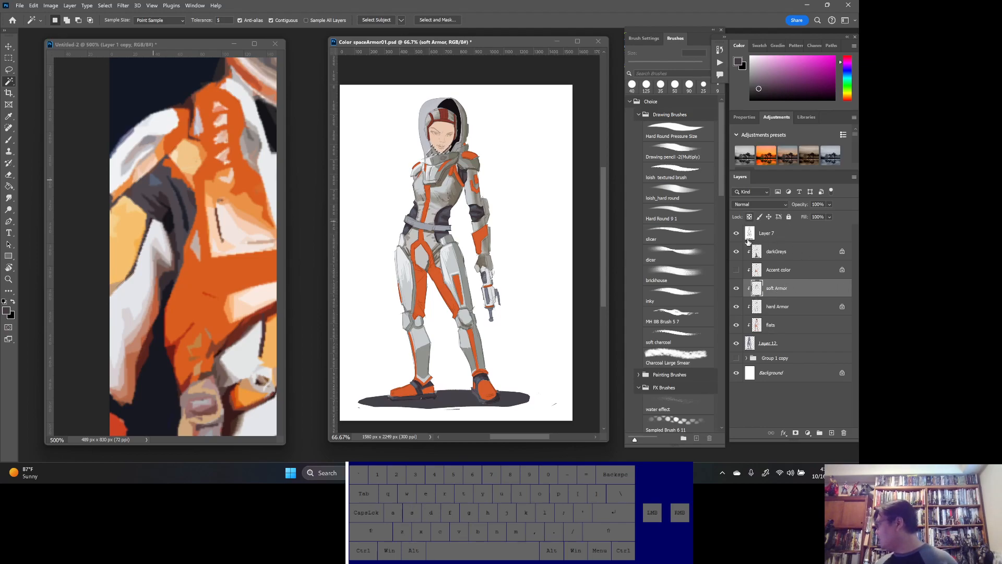
left_click(9, 140)
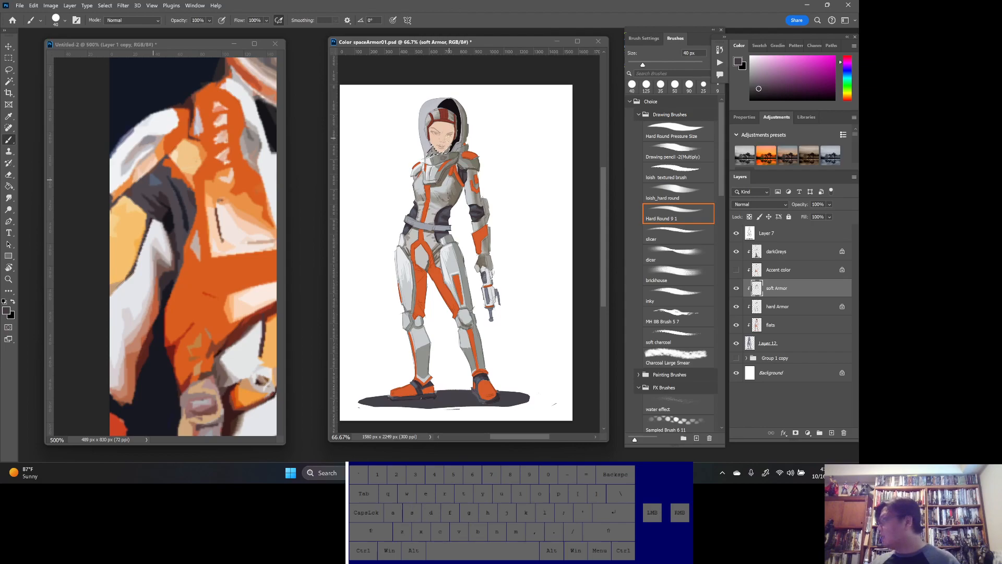
- Touch up the shading of the hood and neck collar on the soft Armor layer with light and dark greys sampled from the hood and collar
left_click(447, 150, "alt")
key("alt+BackSpace")
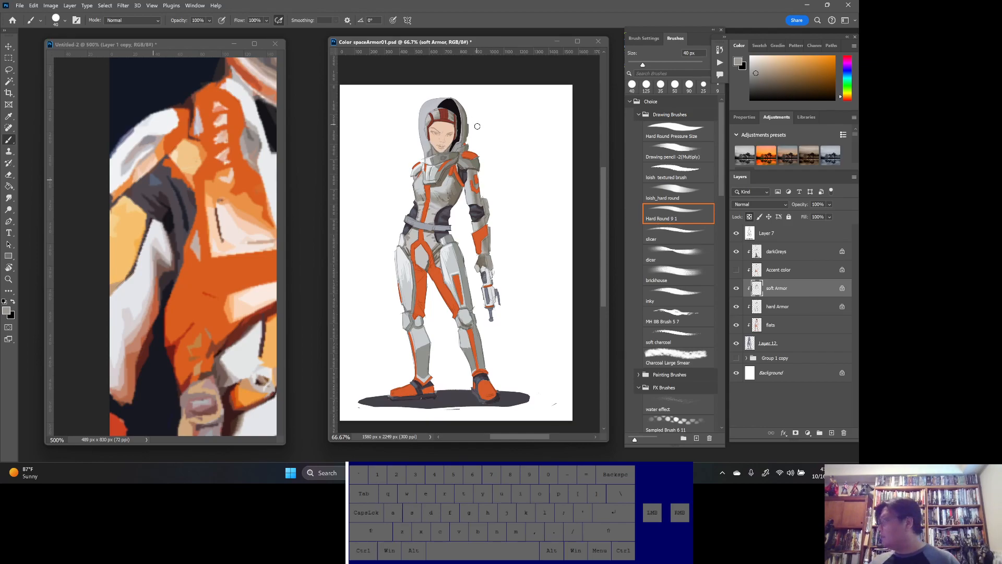
left_click(460, 129, "alt")
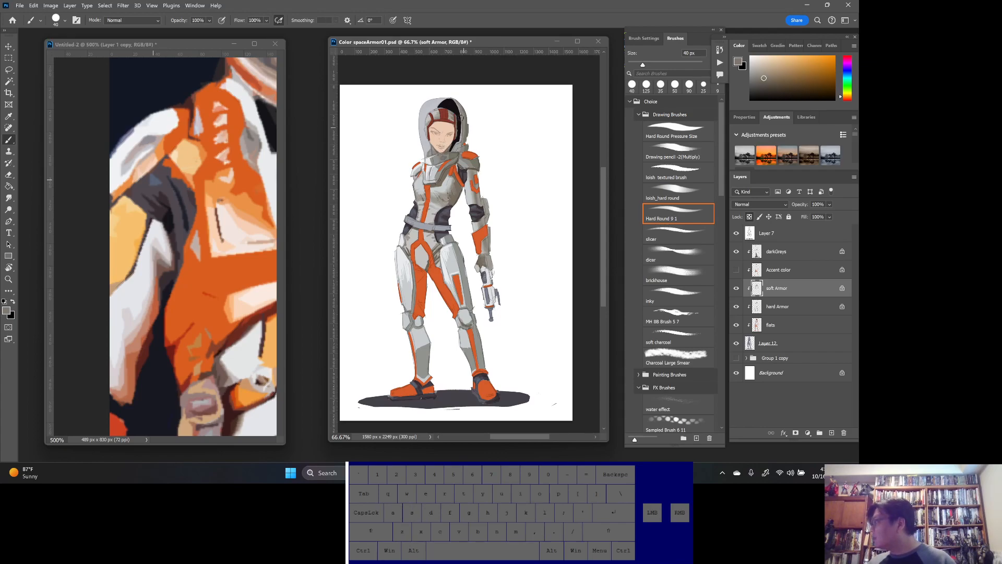
left_click(461, 129, "alt")
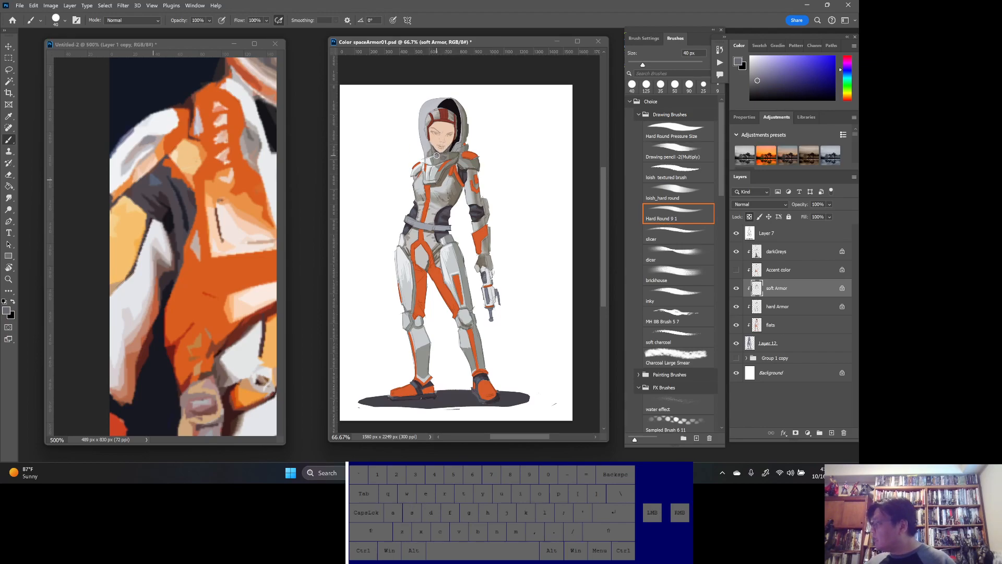
left_click(431, 116, "alt")
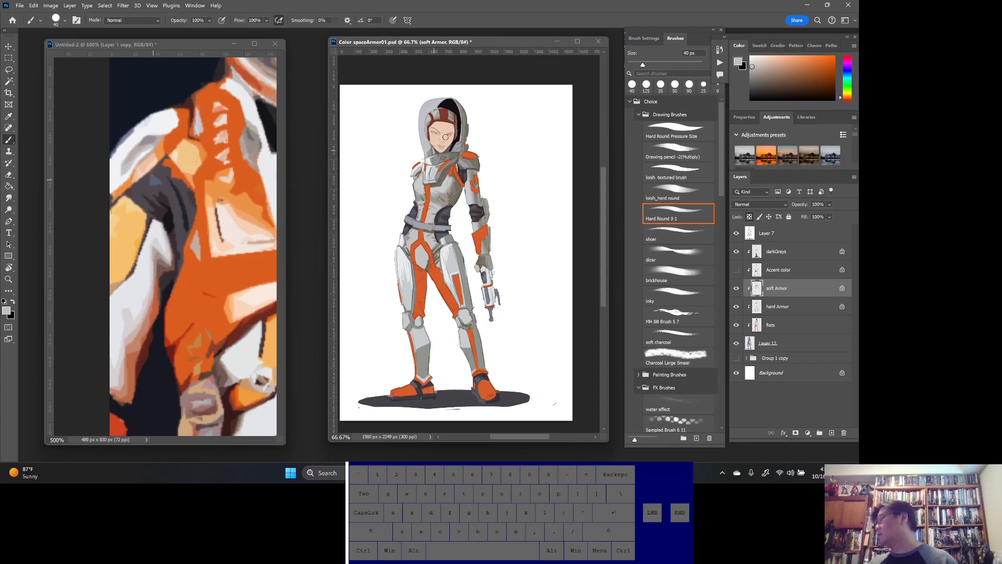
left_click(430, 153, "alt")
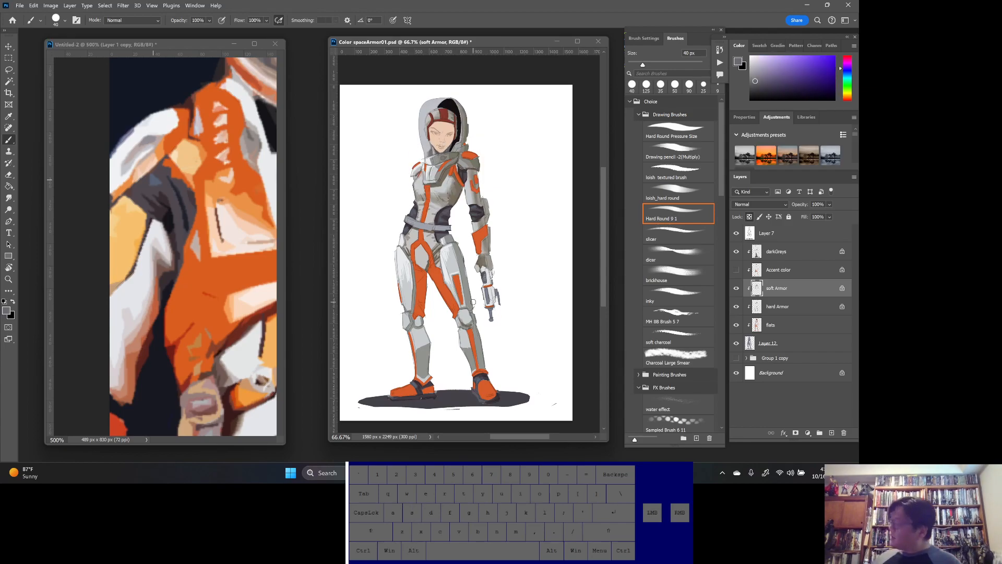
left_click(435, 149, "alt")
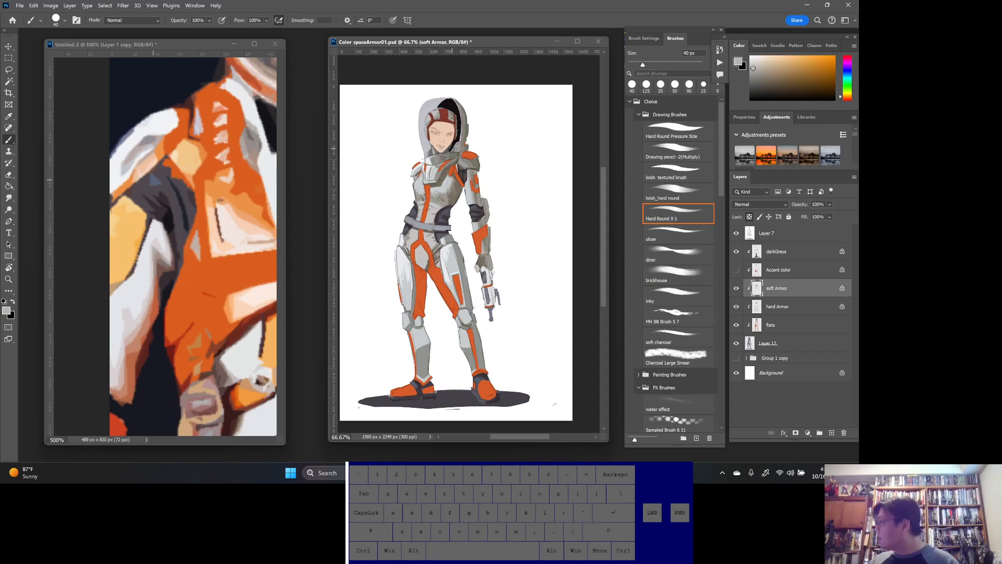
left_click(453, 148, "alt")
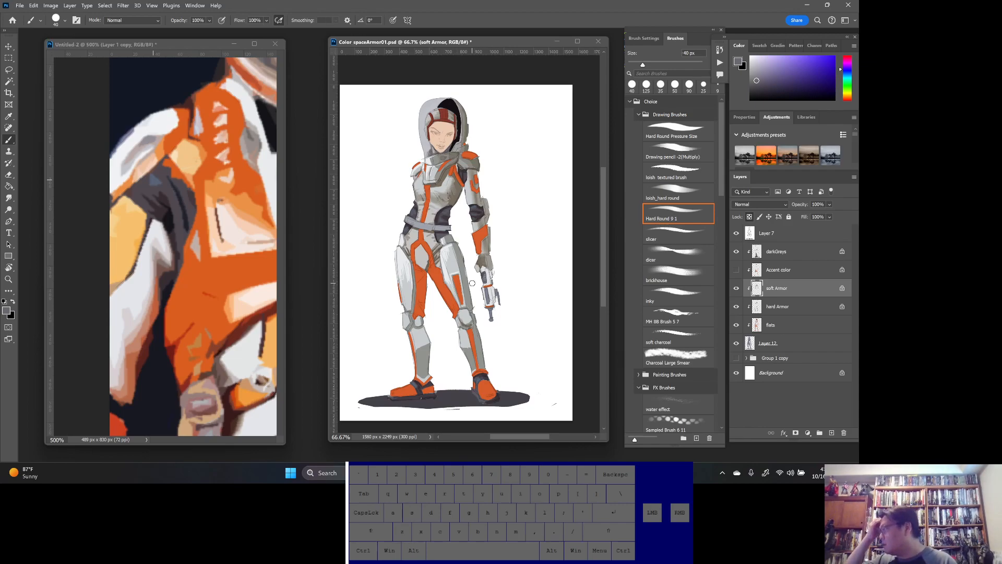
- Show the Accent color layer again and make it the active layer
left_click(737, 270)
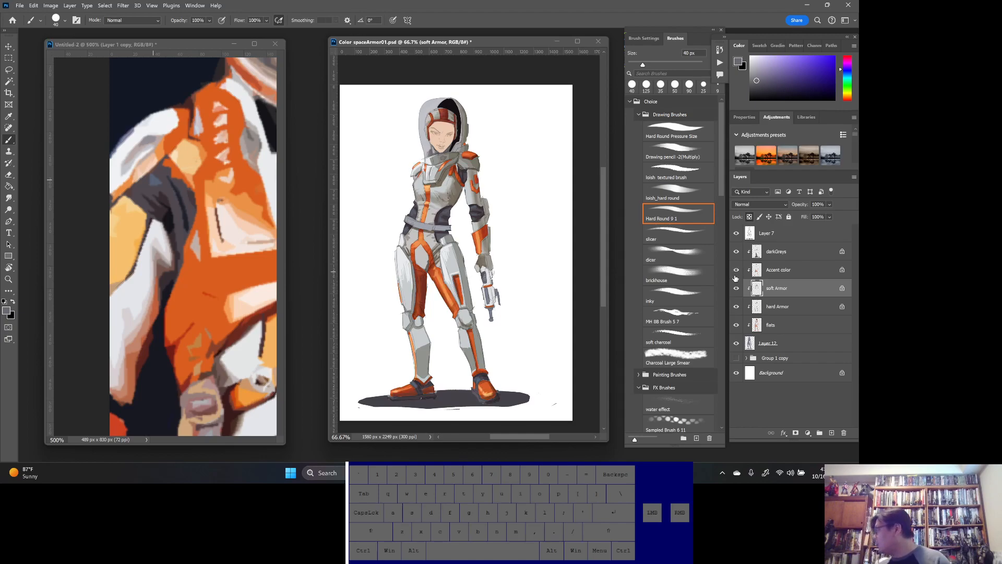
left_click(785, 269)
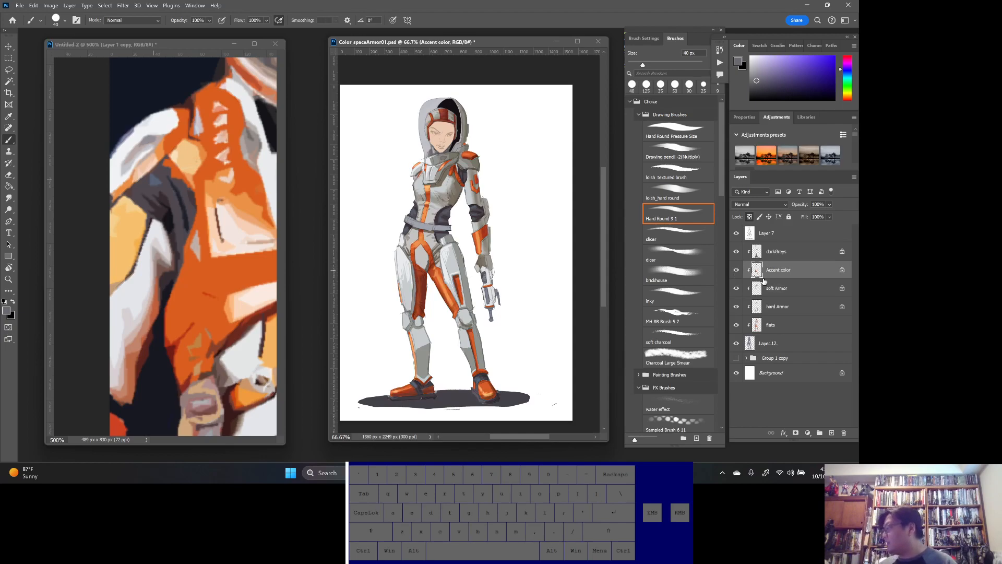
left_click(736, 271)
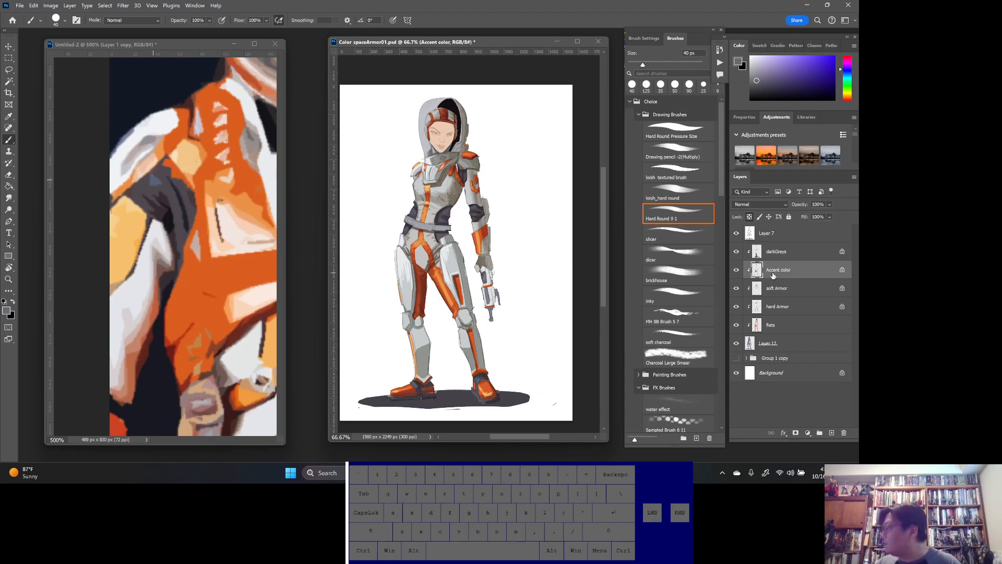